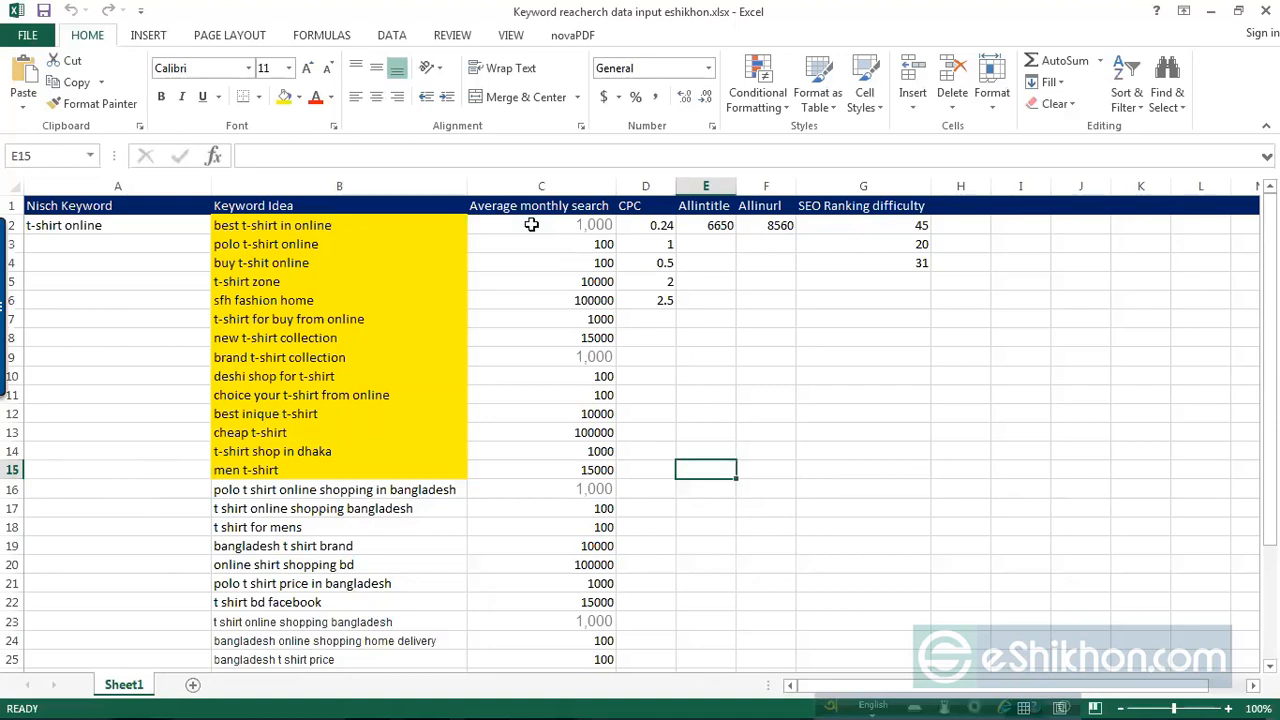
Step: Review the keyword sheet's column headers: Average monthly search, CPC, Allintitle, Allinurl and SEO Ranking difficulty
left_click(561, 208)
double_click(572, 207)
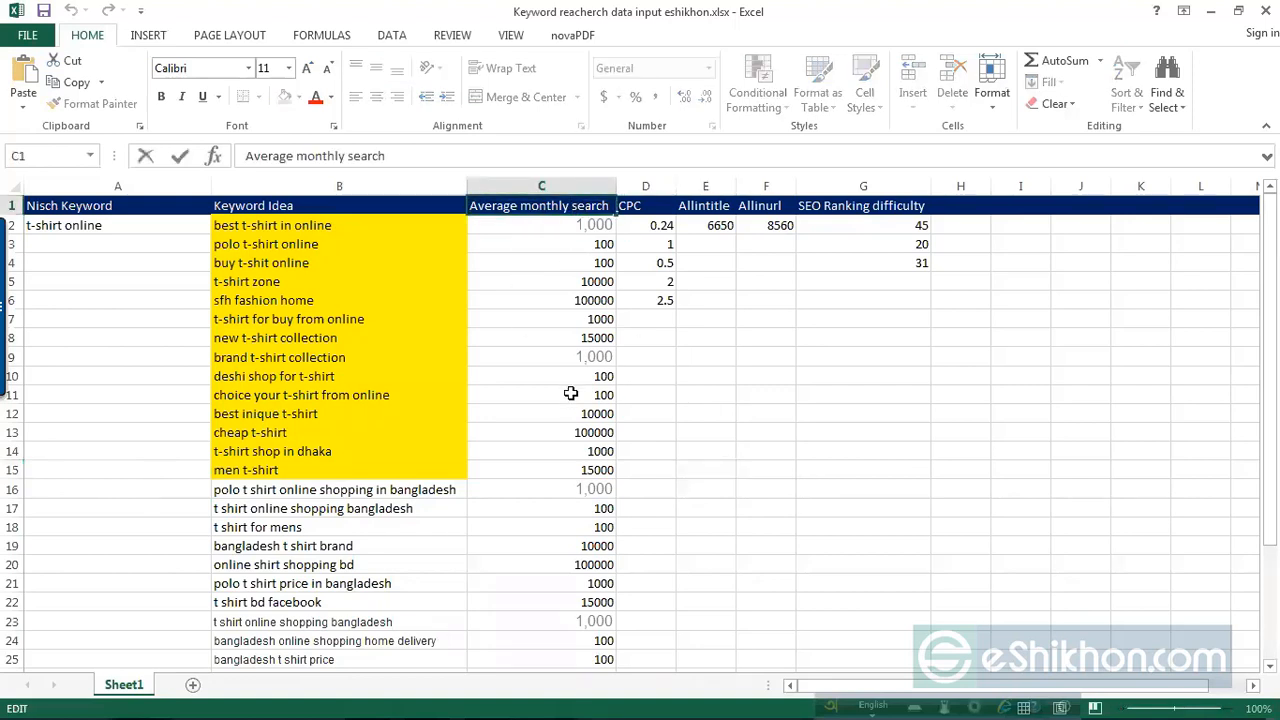
left_click(823, 491)
left_click(556, 207)
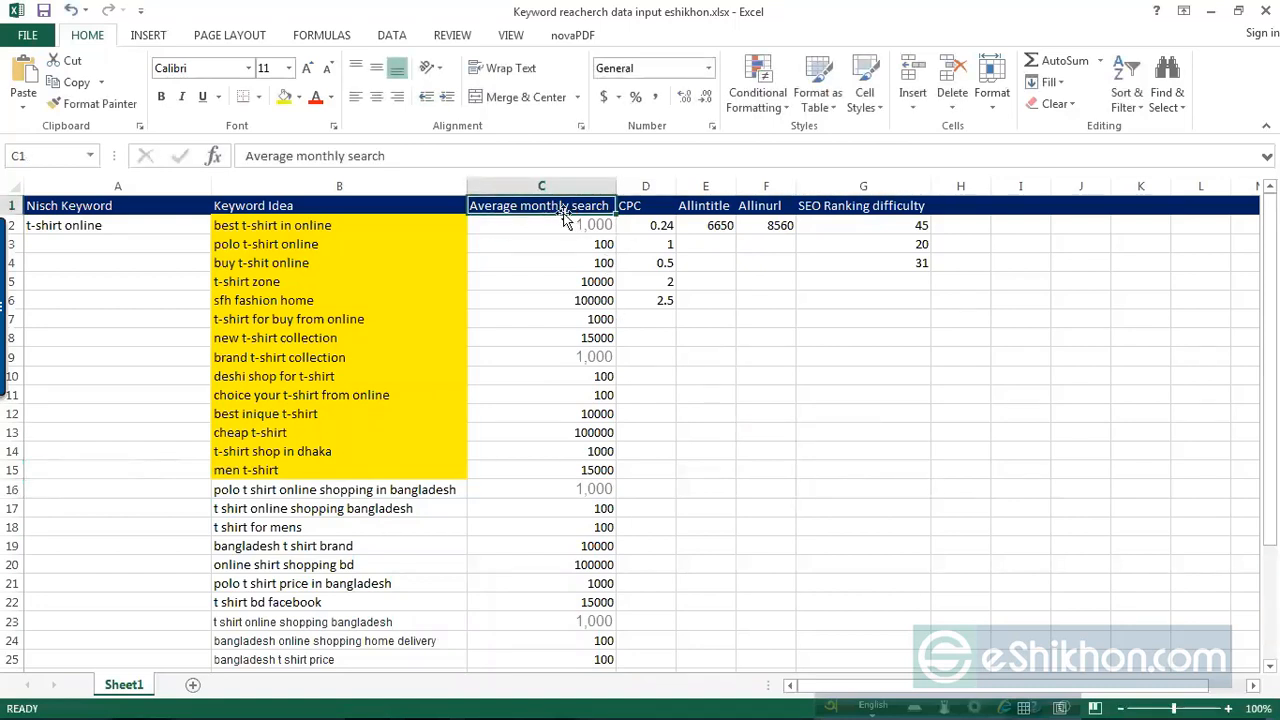
left_click(938, 470)
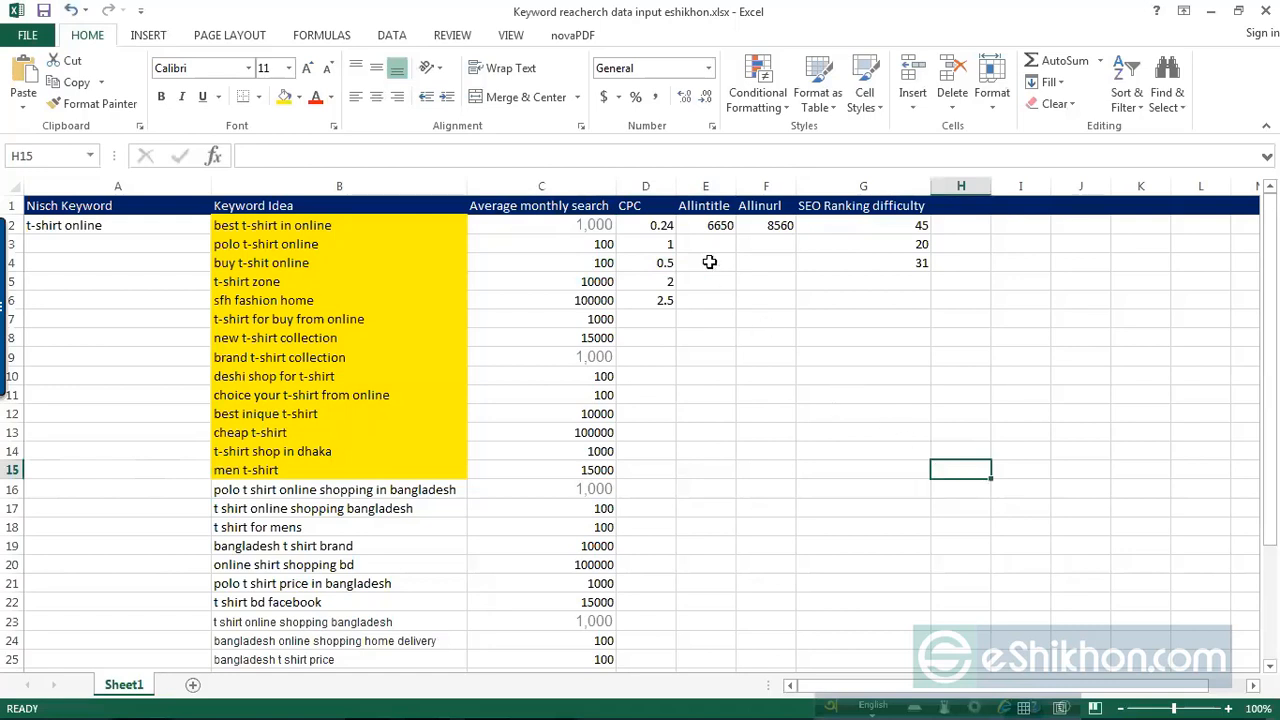
left_click(632, 206)
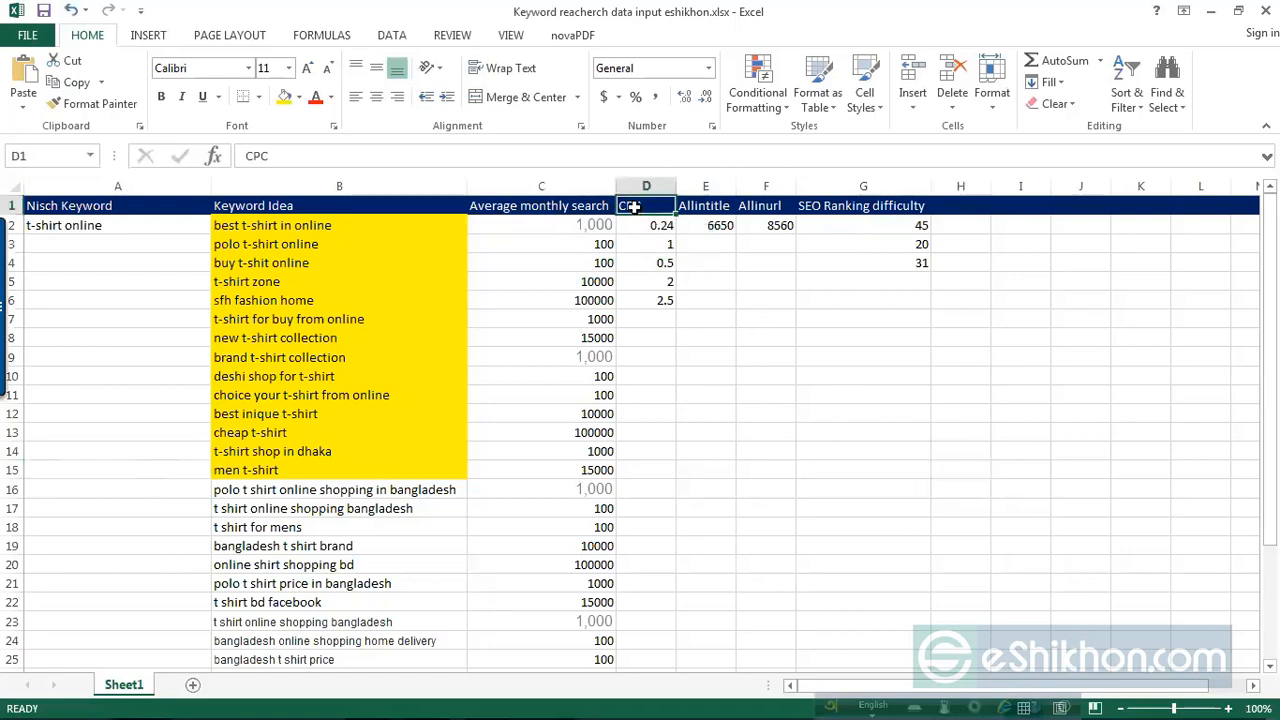
left_click(720, 206)
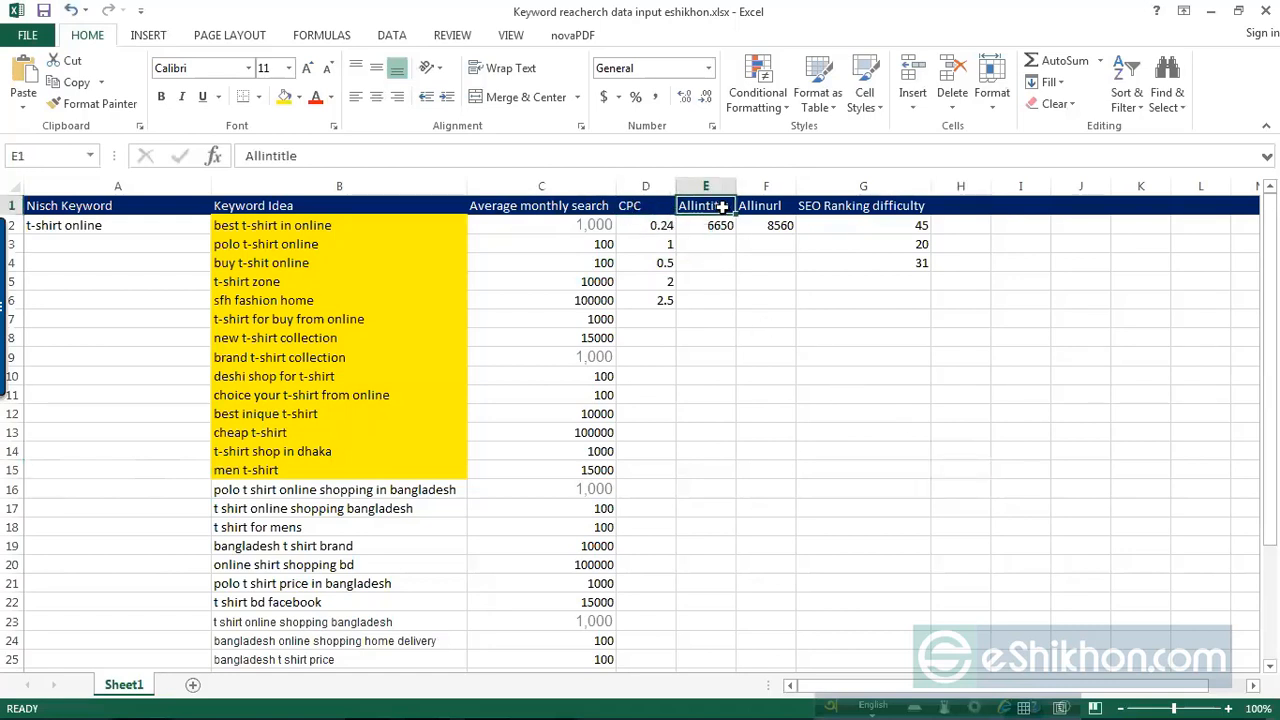
left_click(776, 208)
left_click(918, 206)
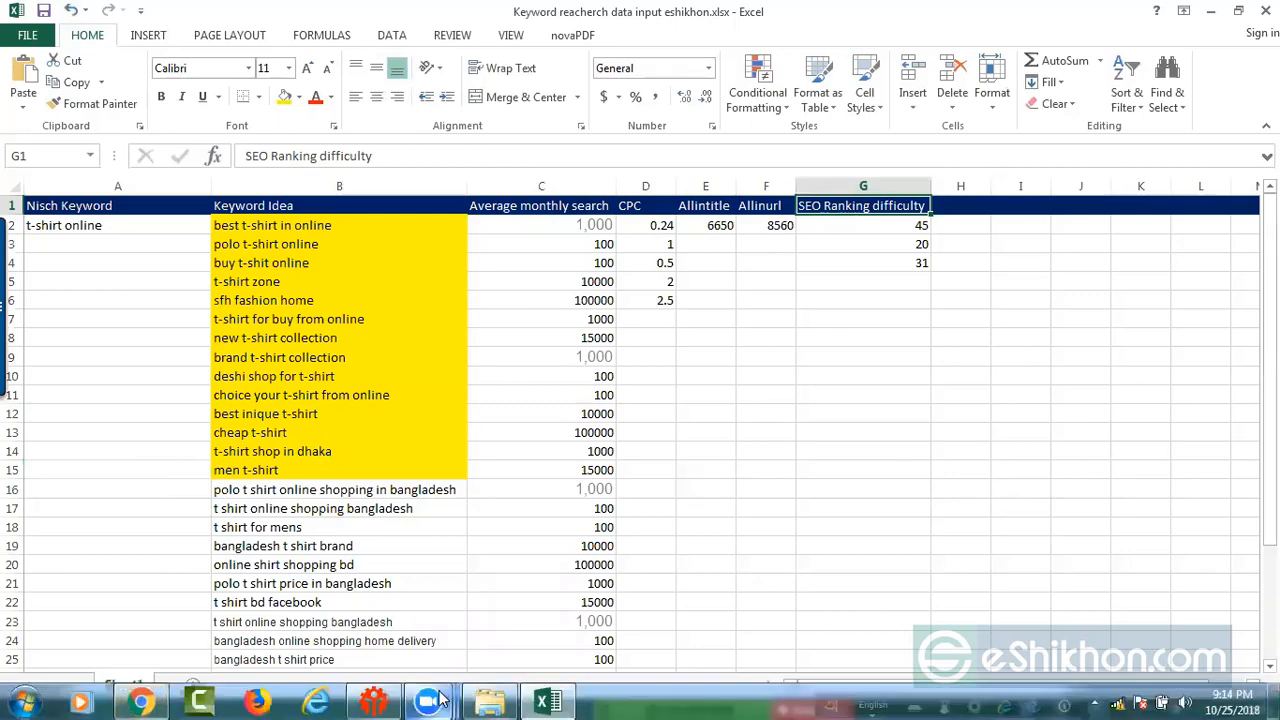
Step: Switch to Windows Explorer and open the presentation Keyword research.pptx from Local Disk (D:)
left_click(503, 699)
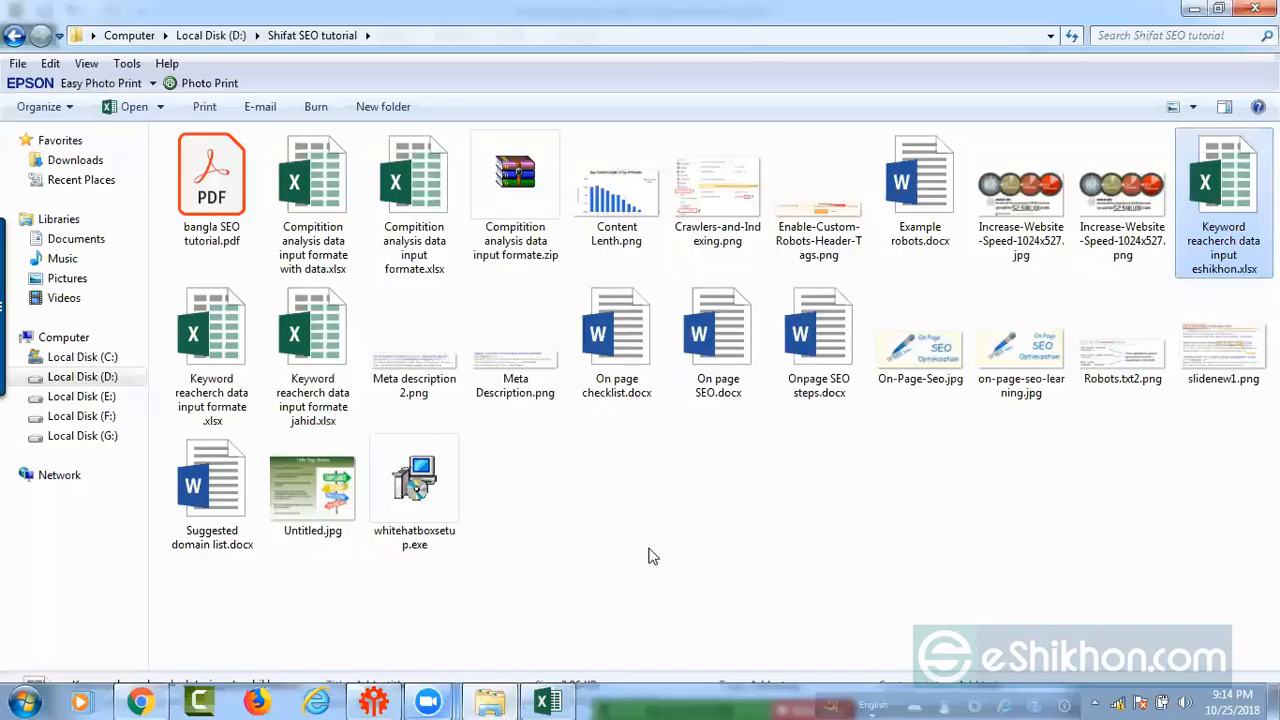
left_click(16, 37)
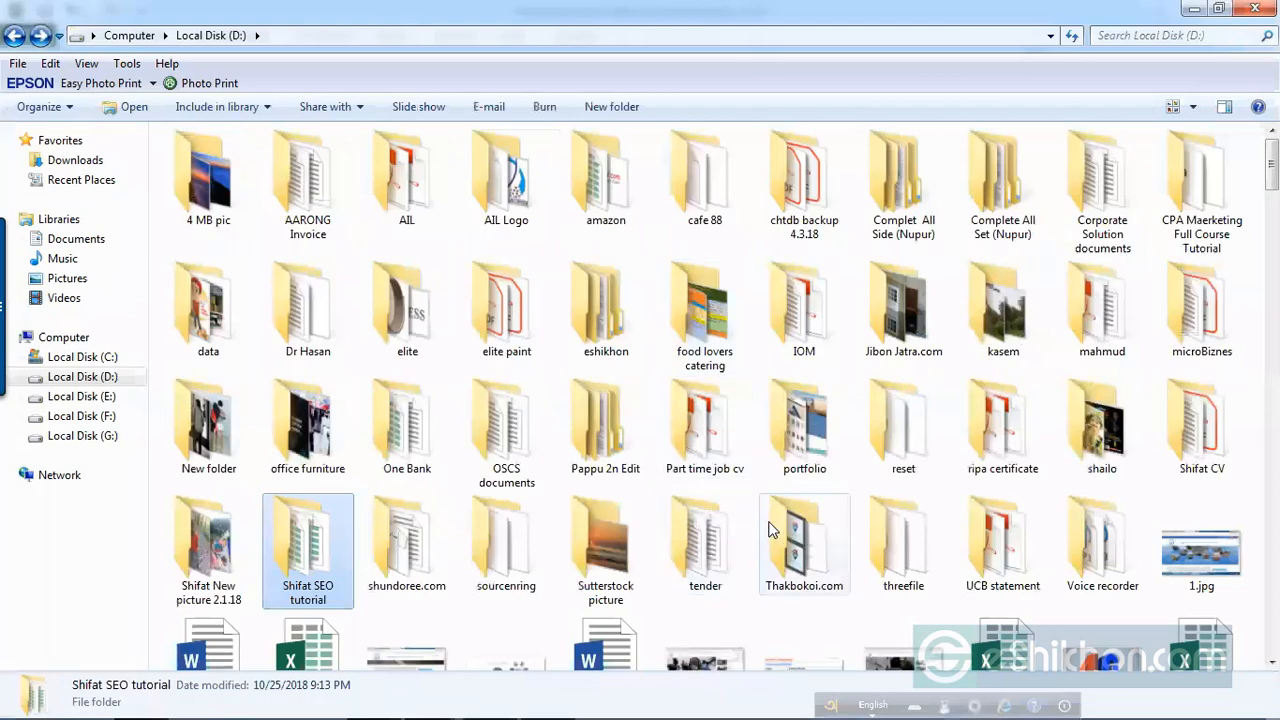
left_click(697, 470)
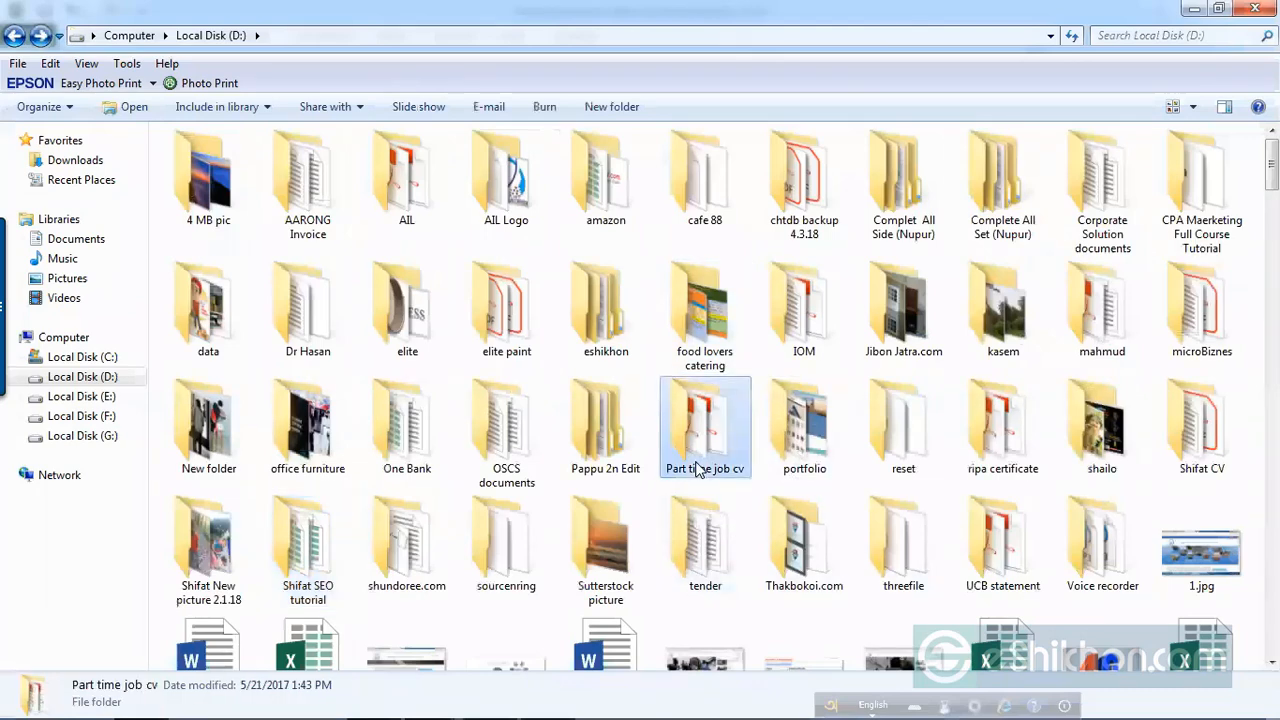
scroll(697, 470, "down", 10)
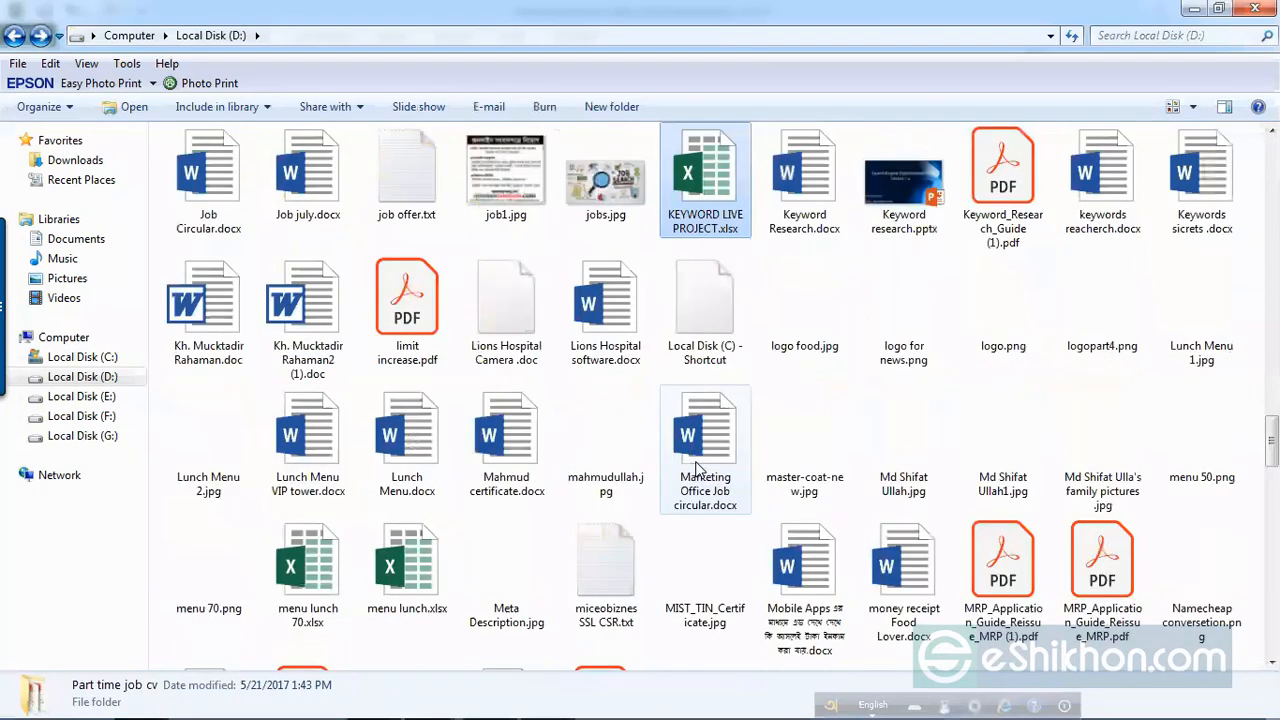
key("k")
left_click(921, 196)
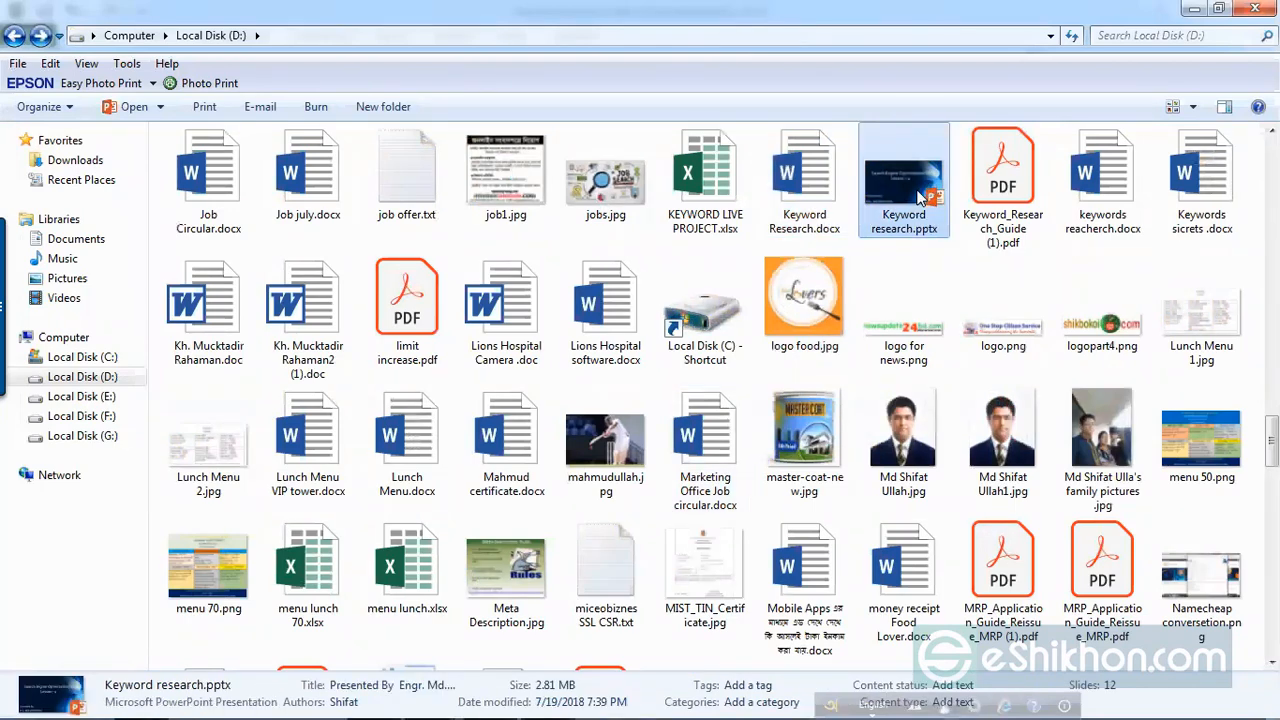
double_click(921, 196)
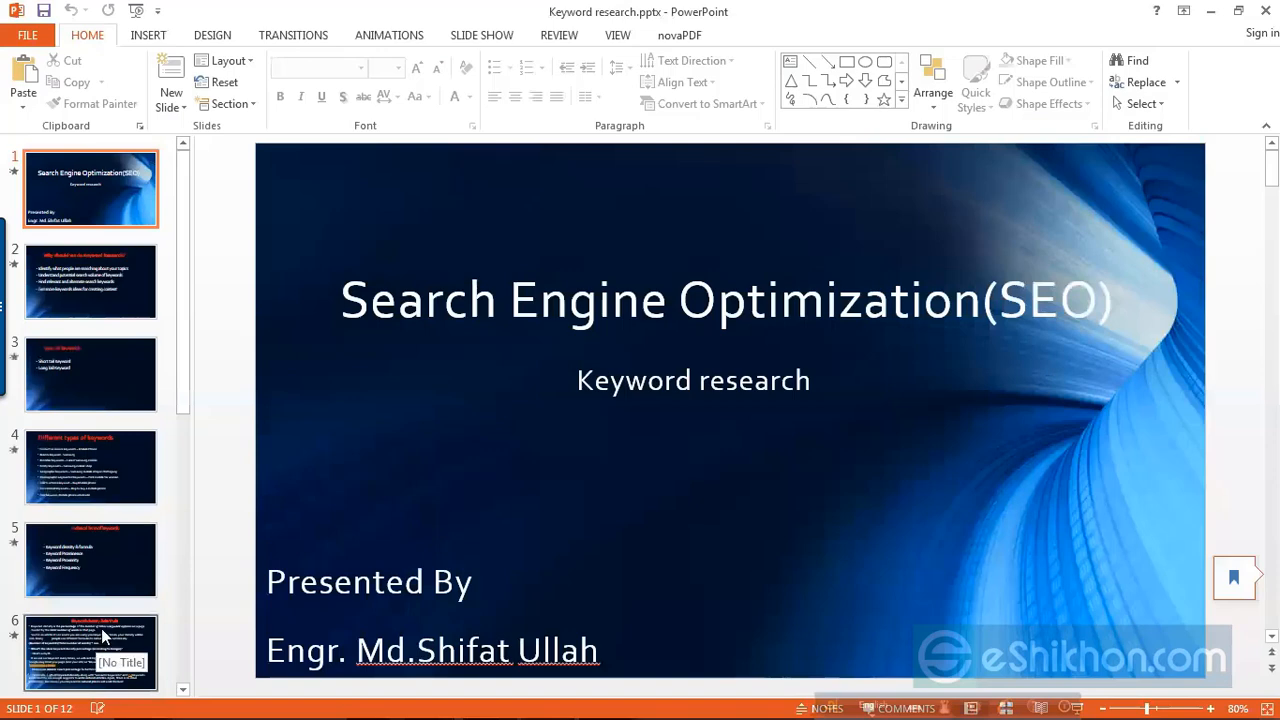
scroll(101, 628, "down", 6)
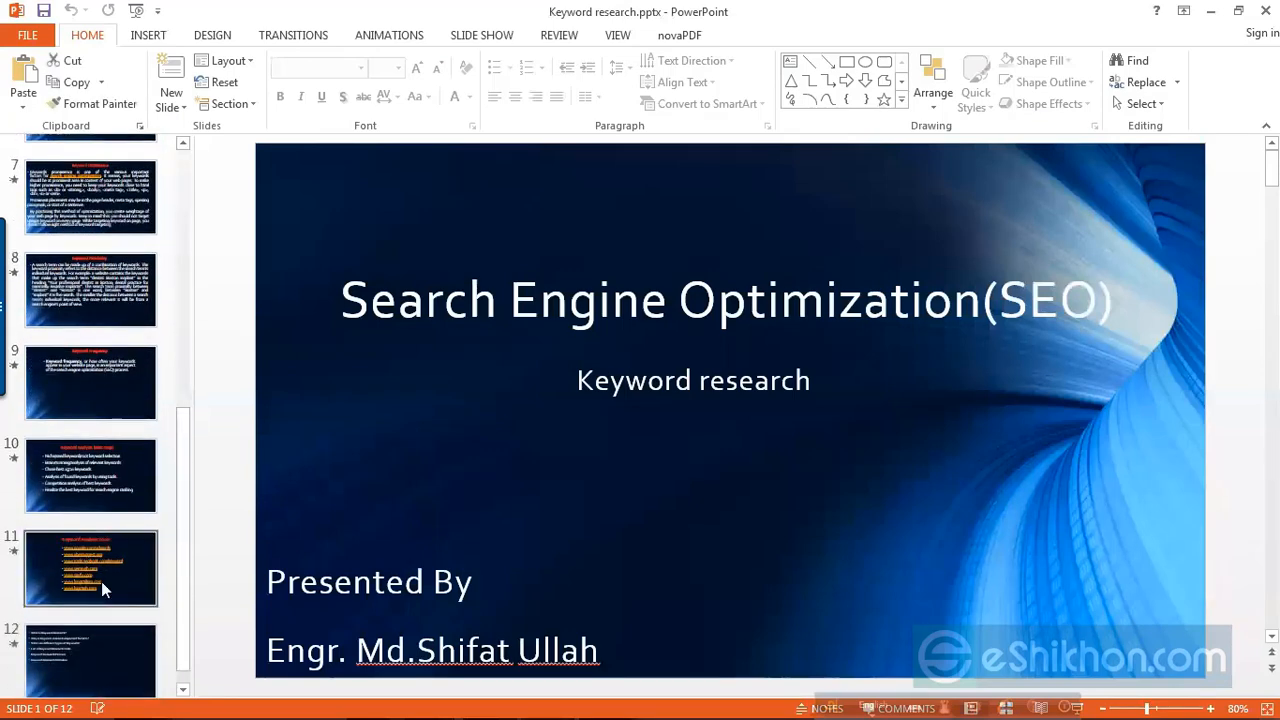
left_click(101, 581)
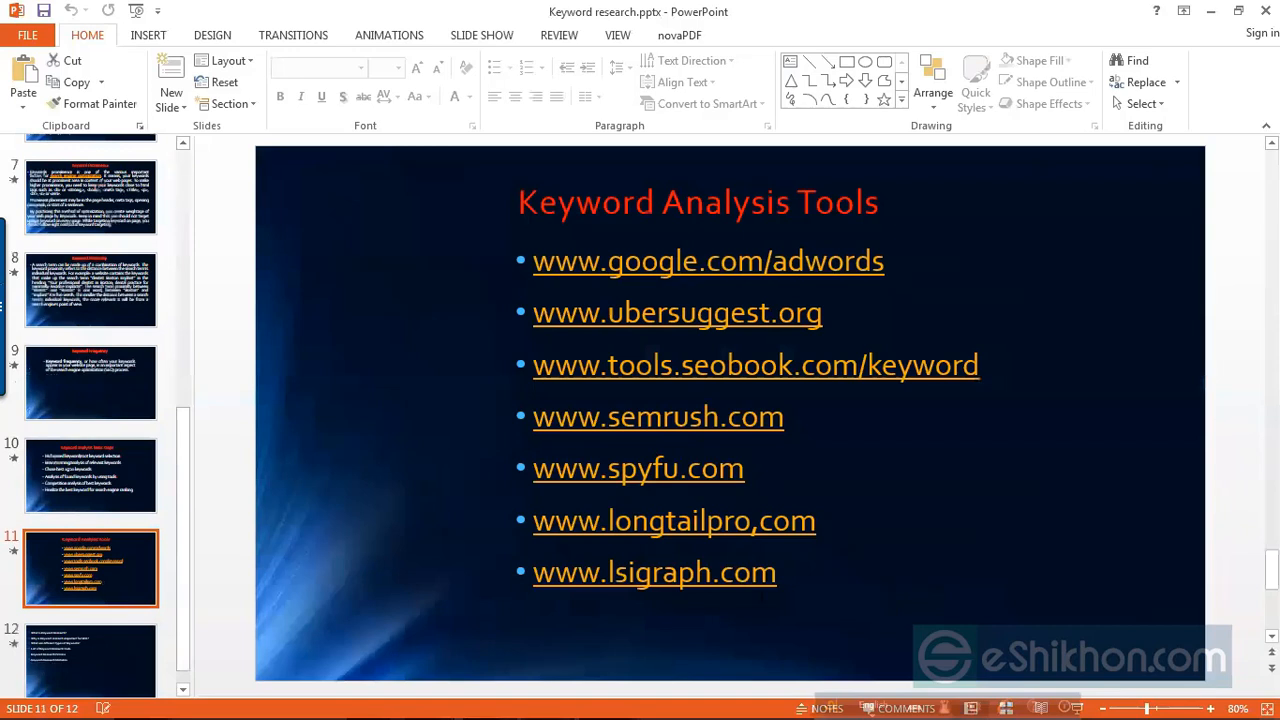
left_click(886, 262)
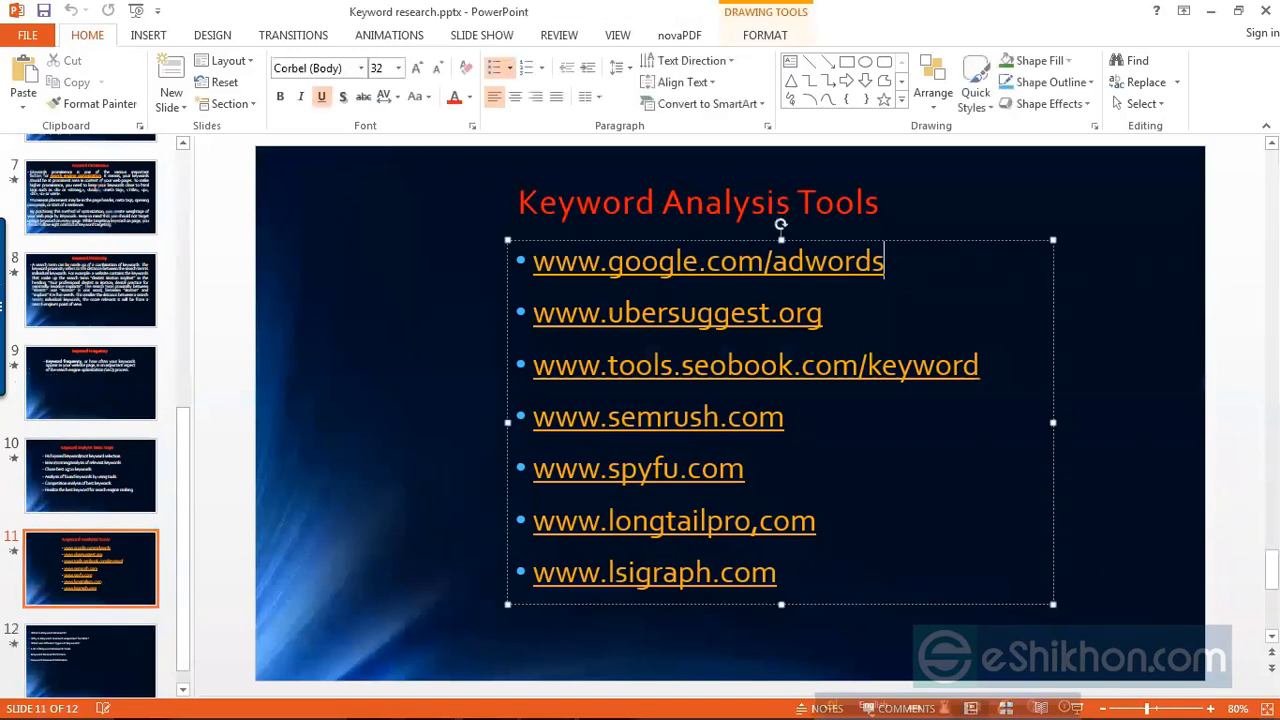
left_click(533, 261, "shift")
key("ctrl+c")
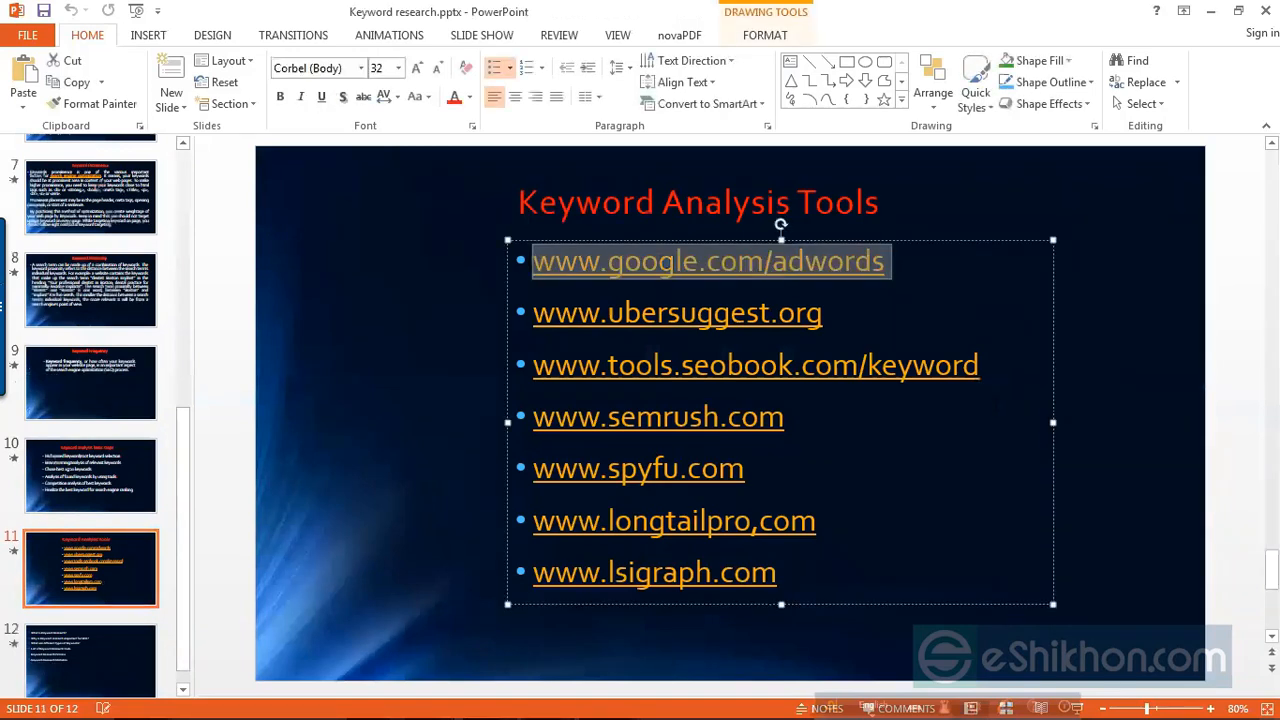
left_click(1207, 11)
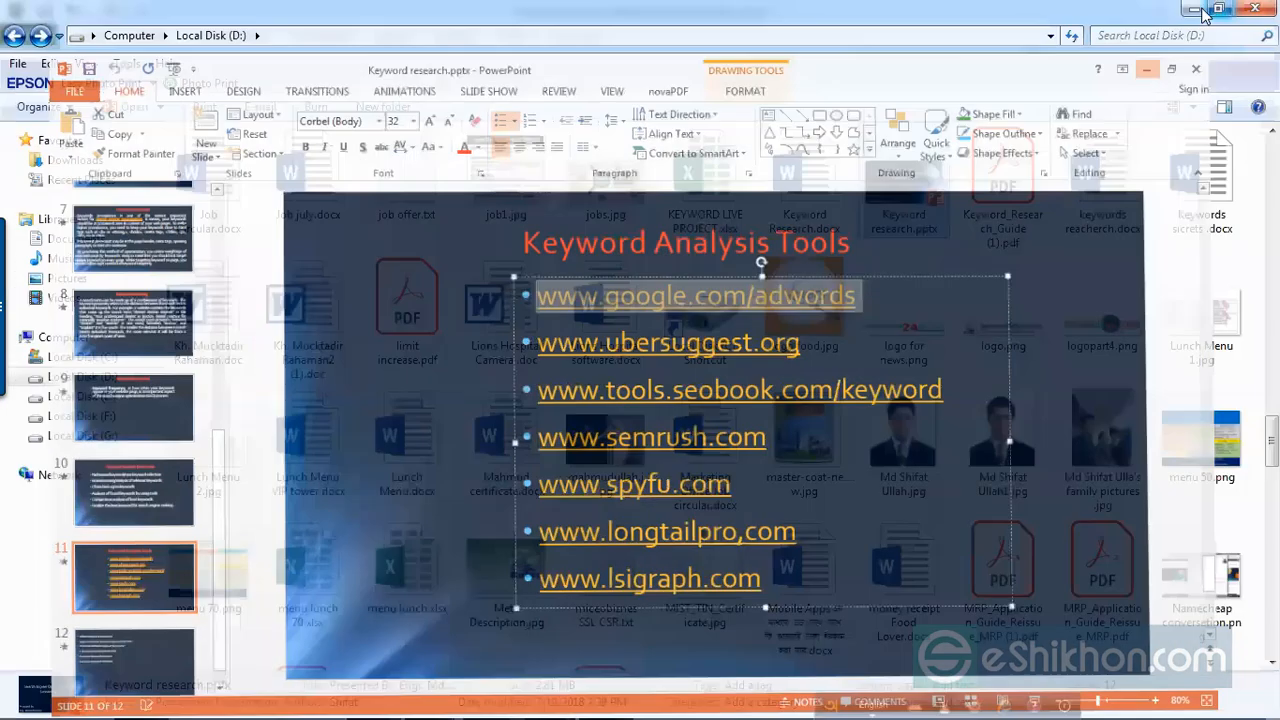
left_click(1193, 10)
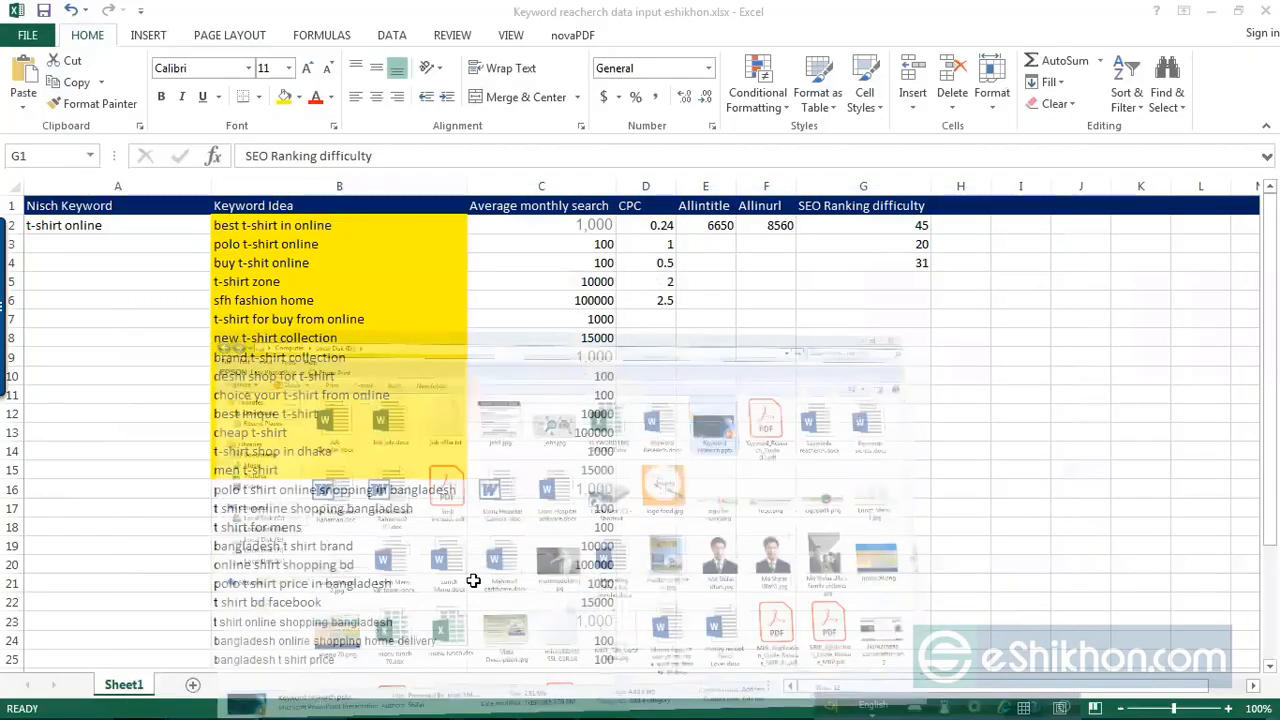
left_click(141, 714)
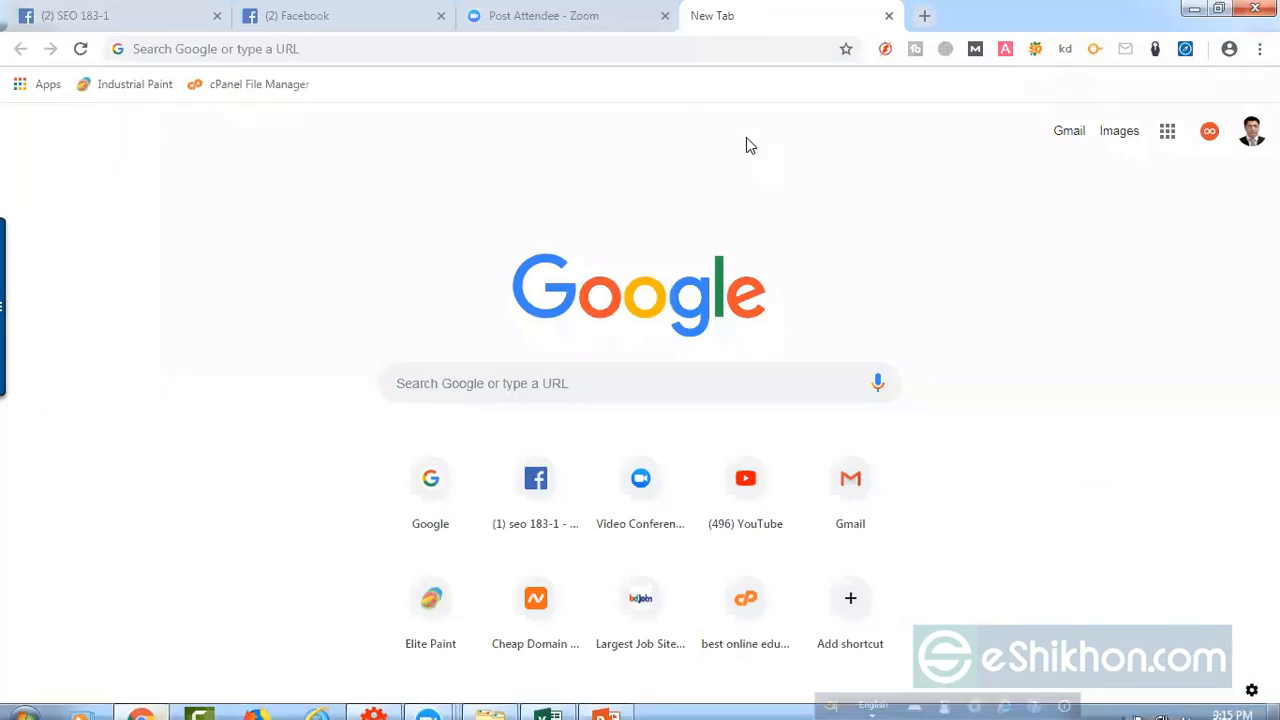
left_click(380, 49)
key("ctrl+v")
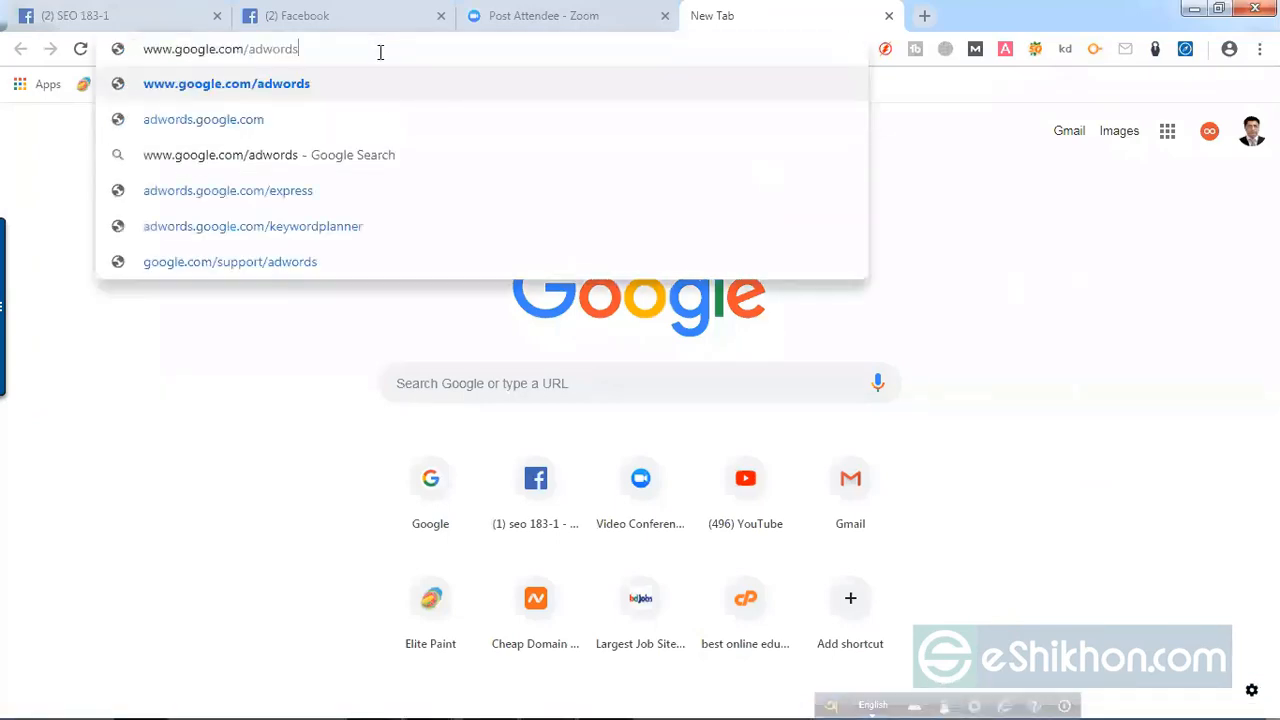
key("Return")
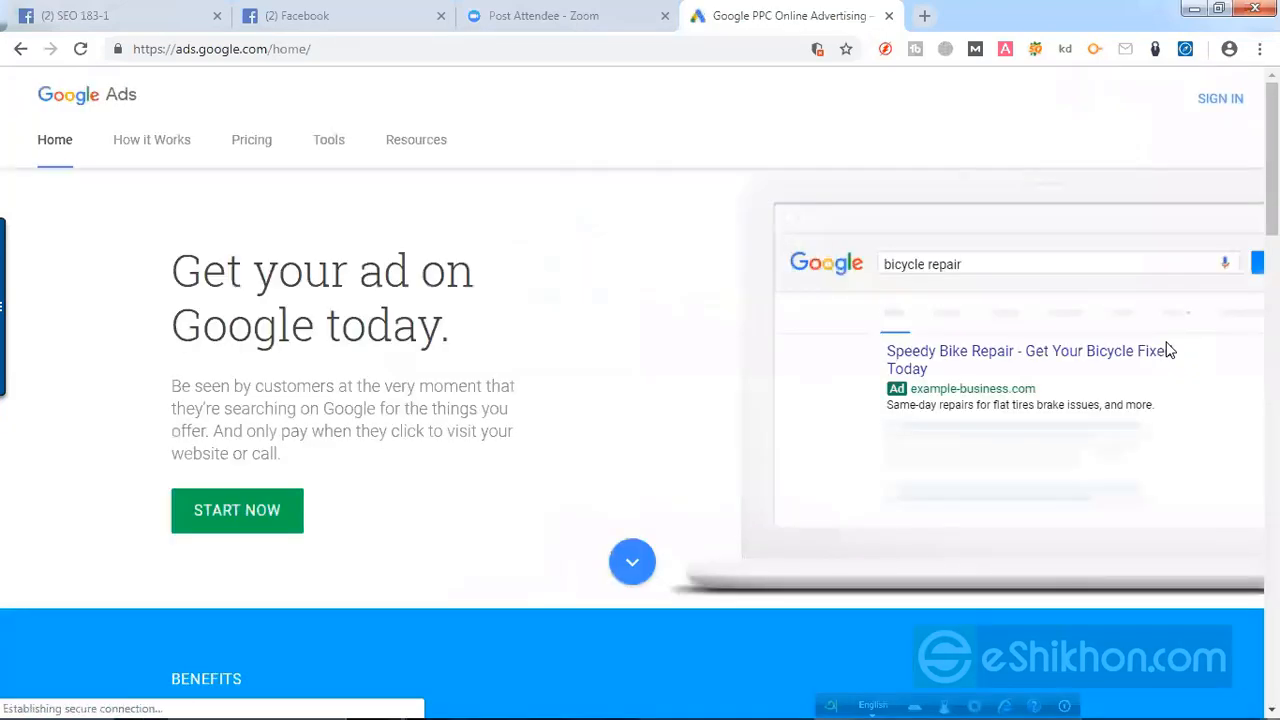
Step: Open the Gmail inbox in a new browser tab
left_click(927, 17)
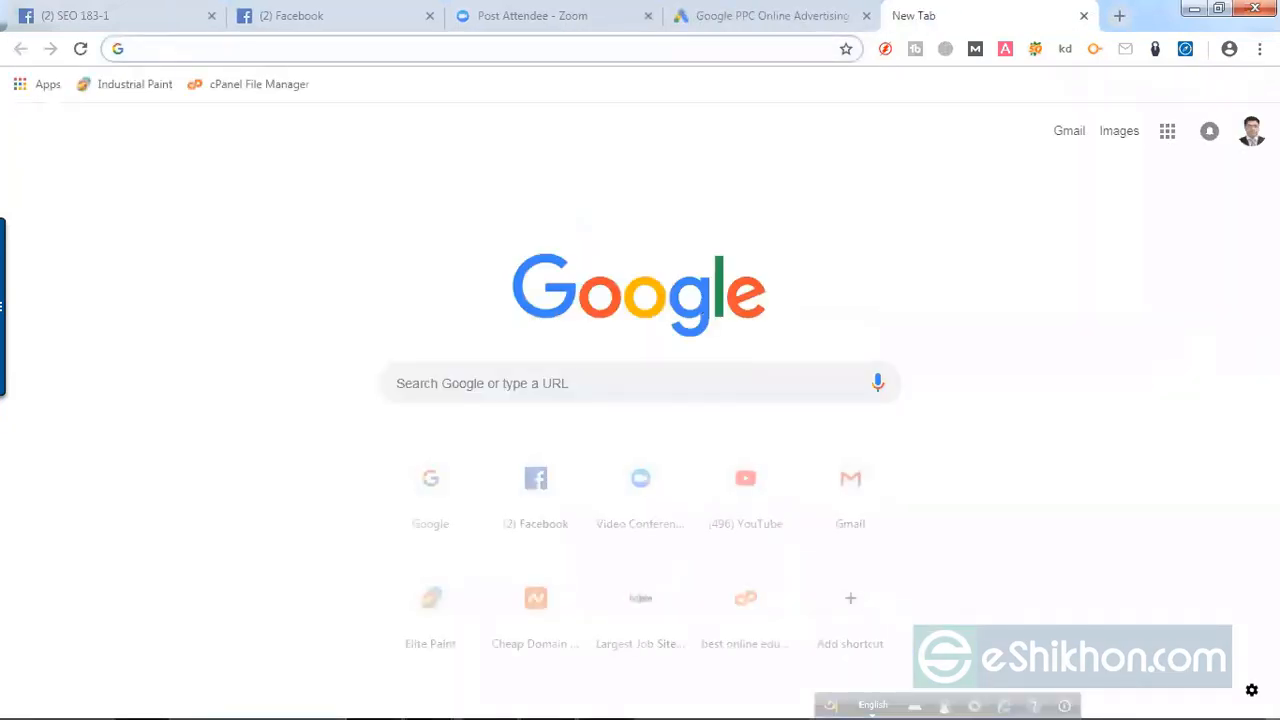
type("gmail")
key("Return")
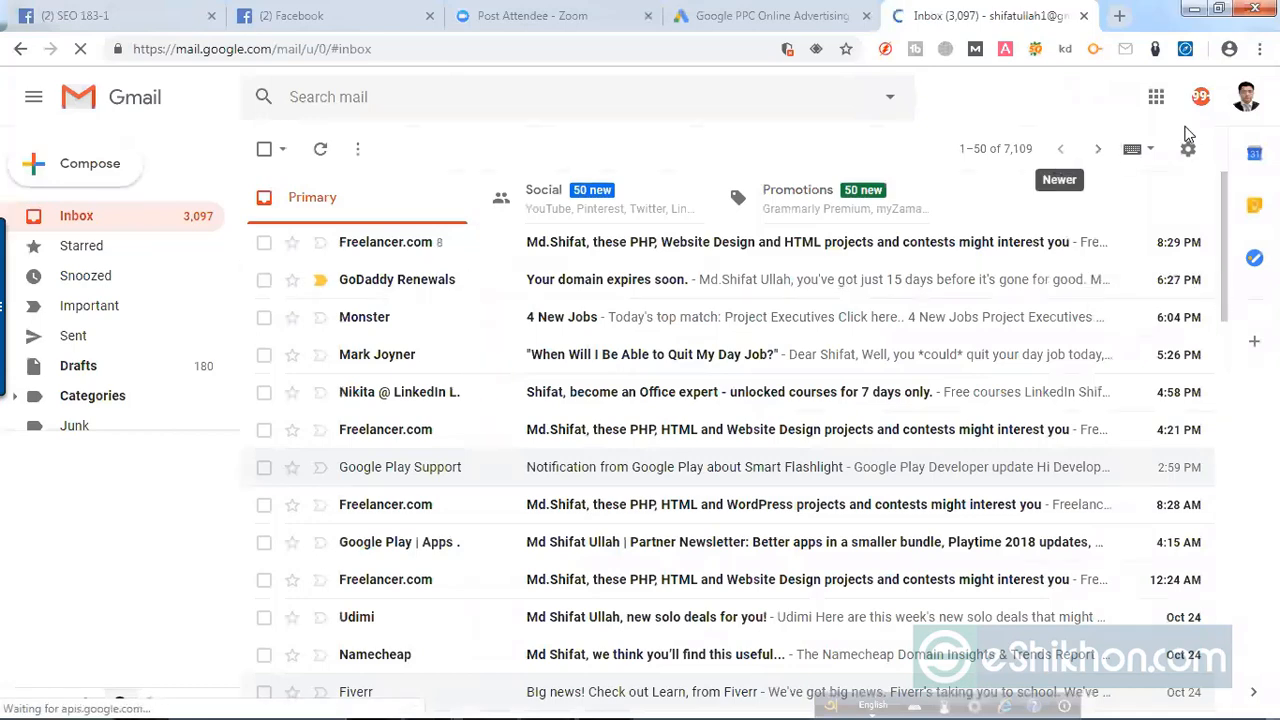
left_click(783, 10)
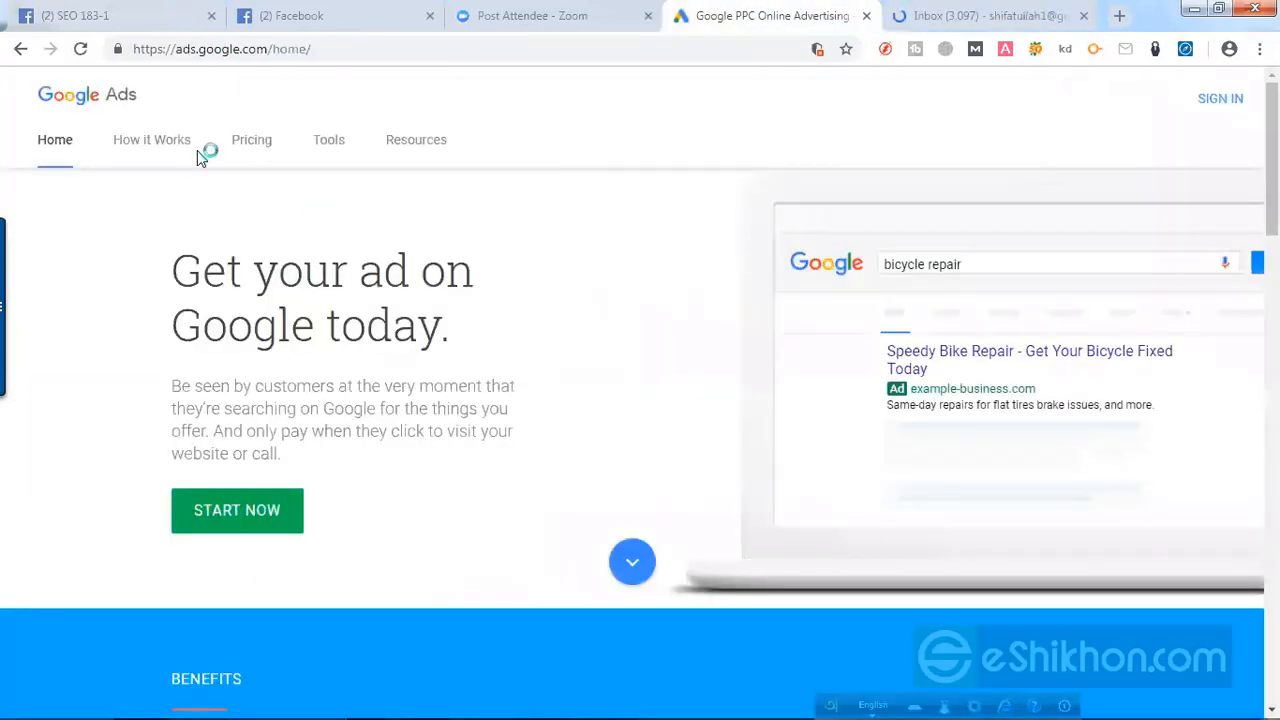
left_click(82, 49)
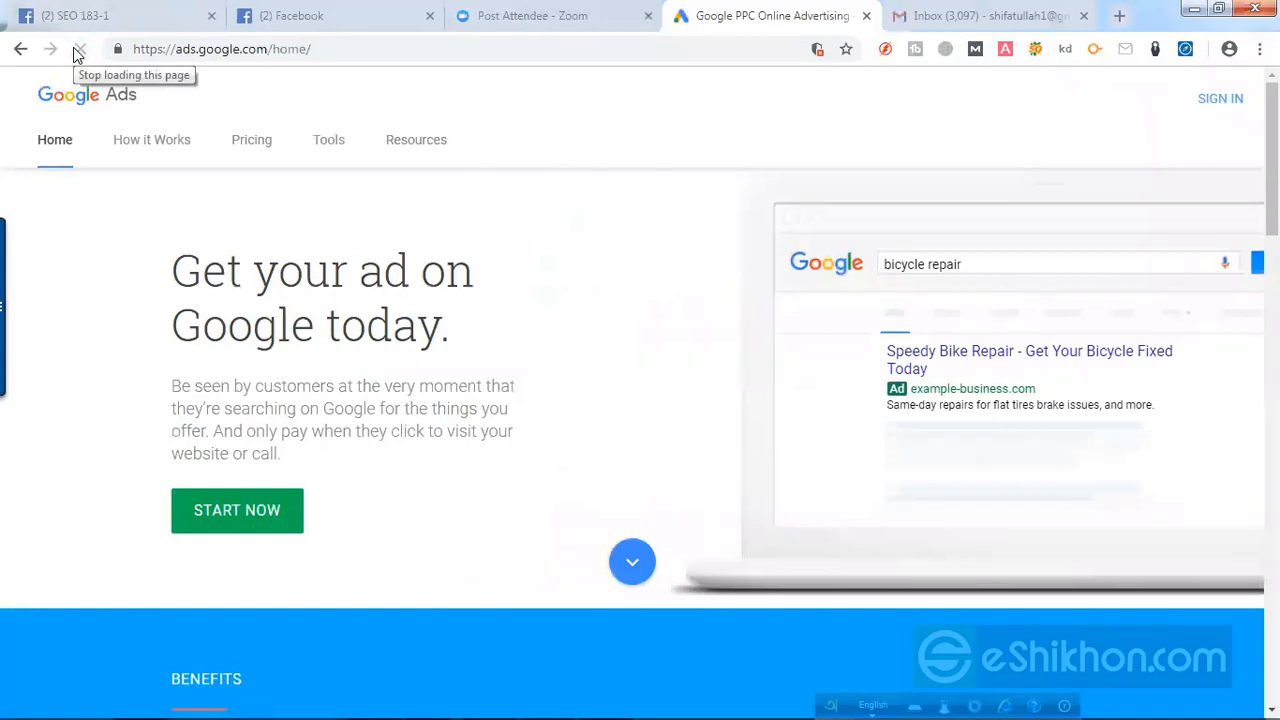
left_click(334, 54)
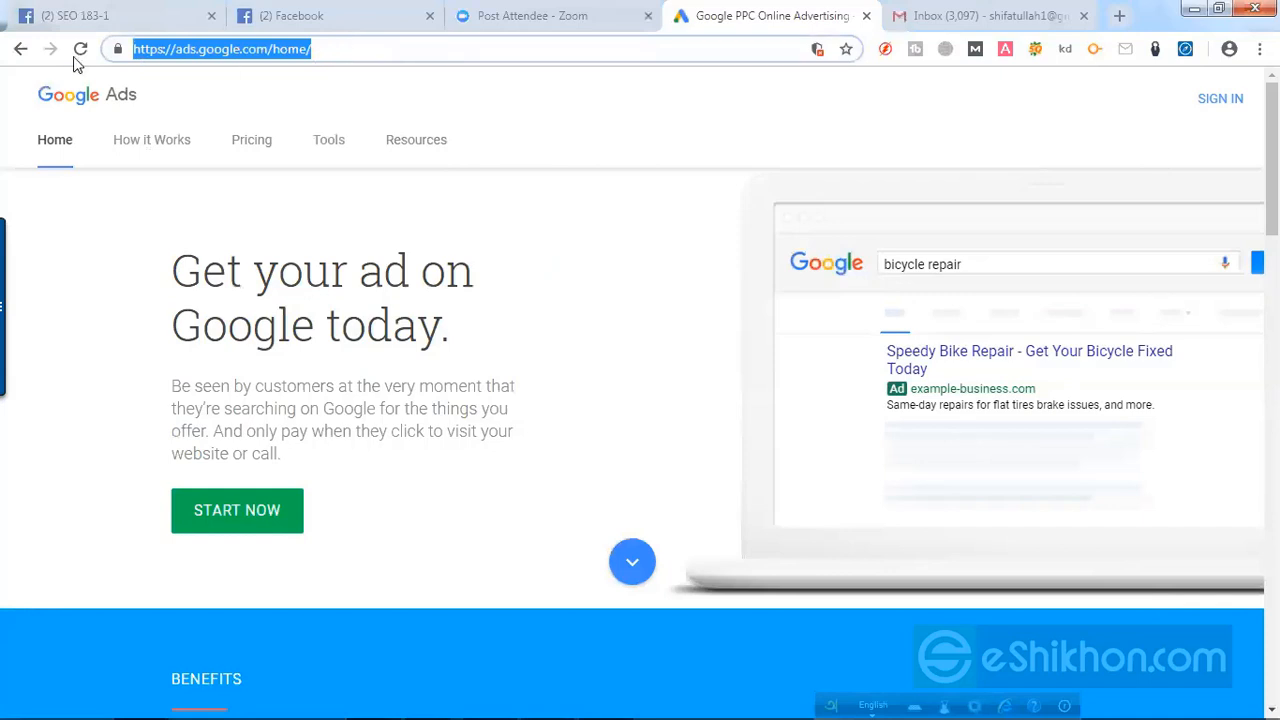
left_click(21, 50)
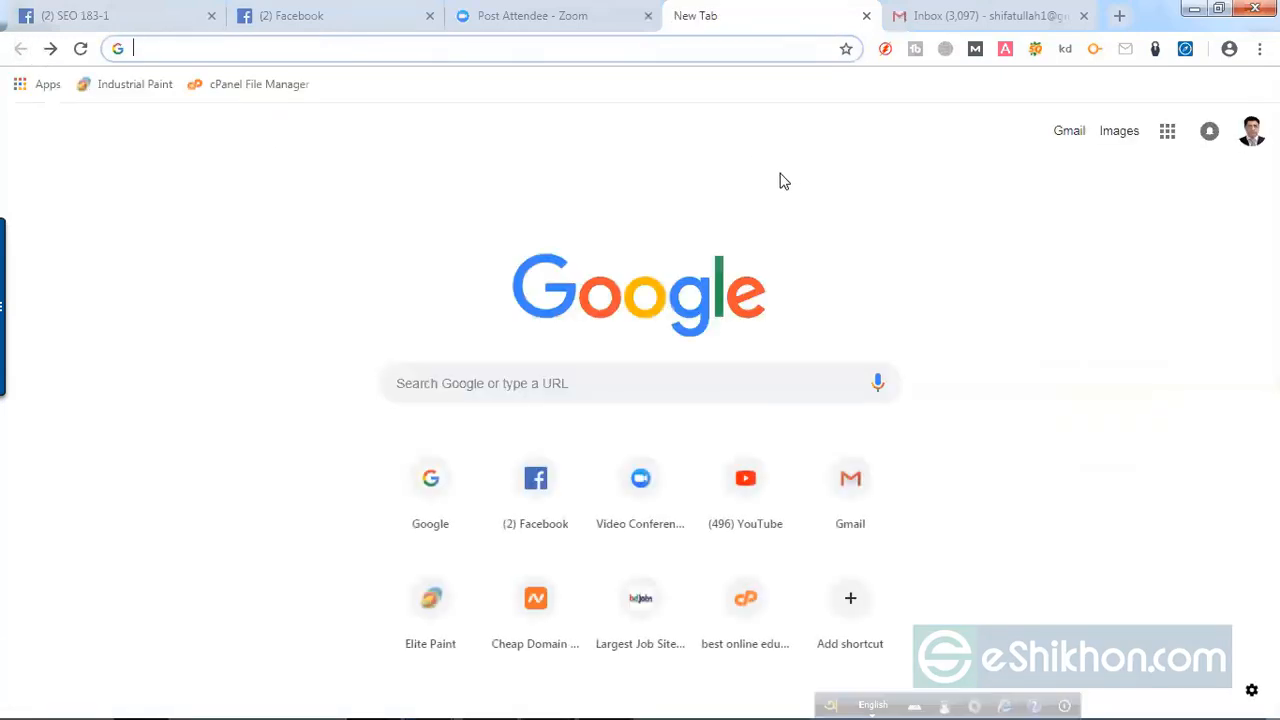
type("www.google.com/adwords")
key("Return")
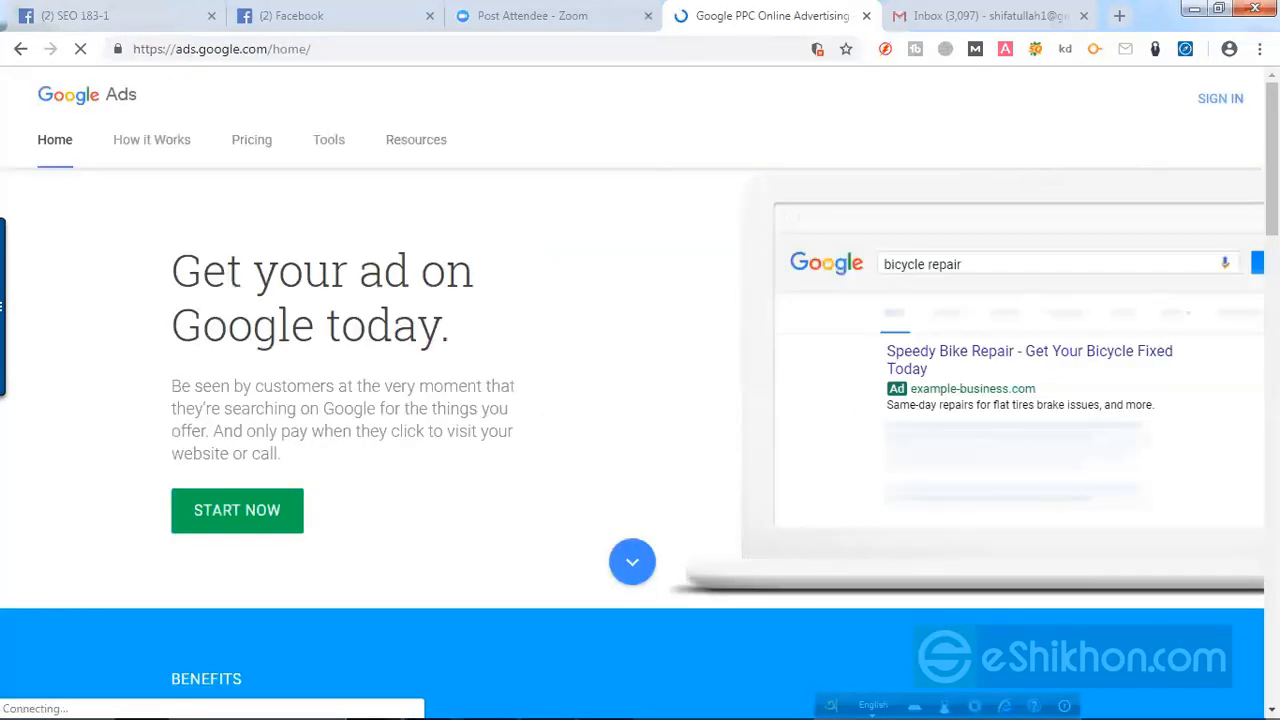
Step: Sign in to Google Ads by entering the account password
left_click(1231, 100)
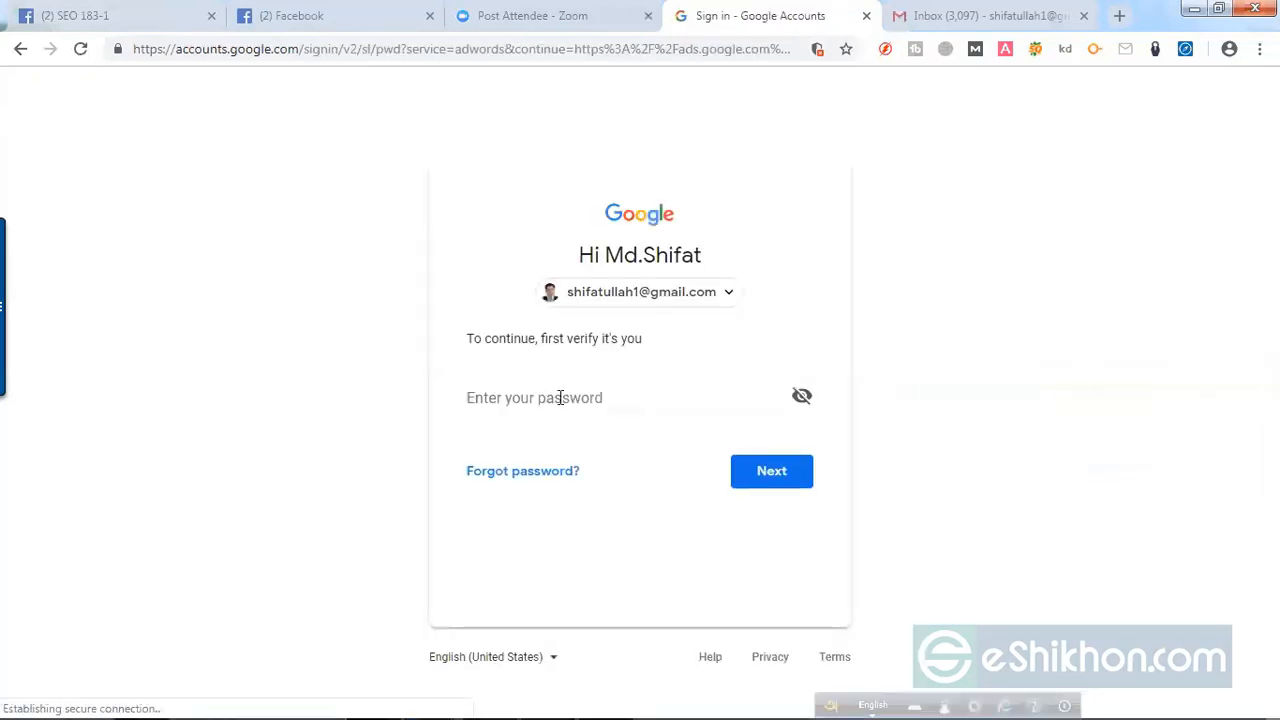
left_click(561, 398)
type("•")
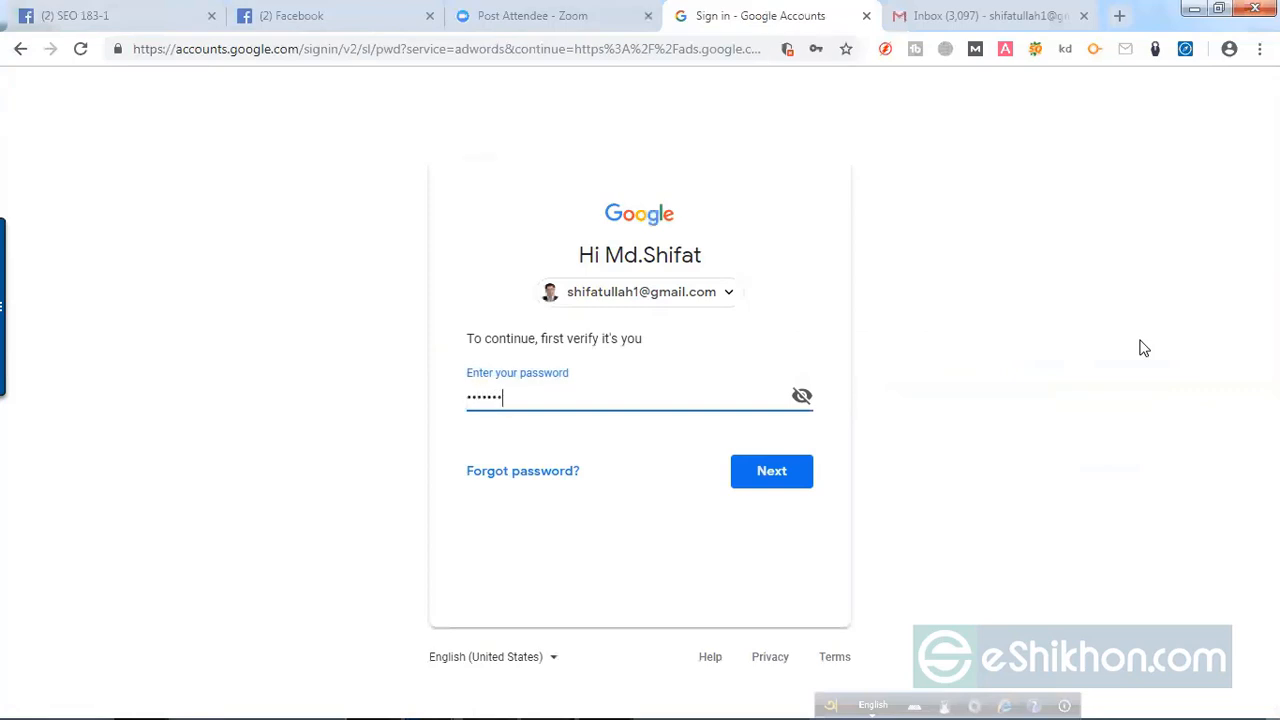
key("Return")
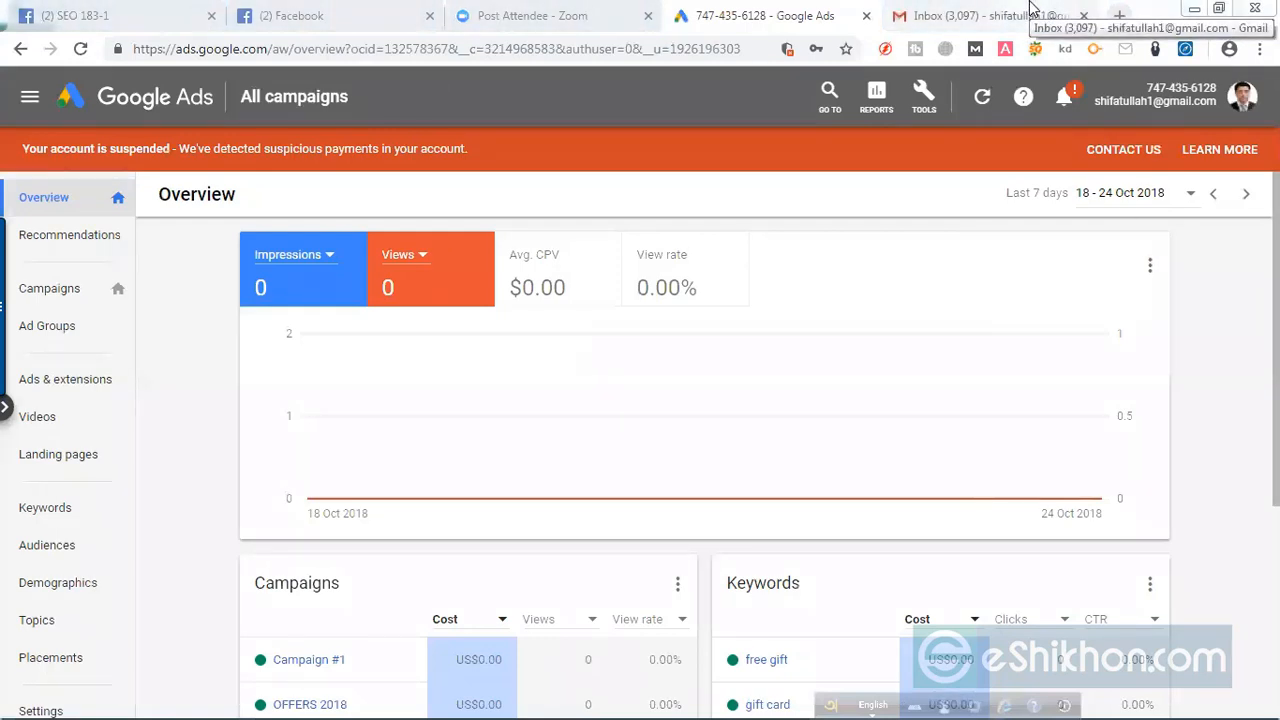
Step: Check the Gmail inbox briefly, and open the Keyword Planner in Google Ads
left_click(1033, 10)
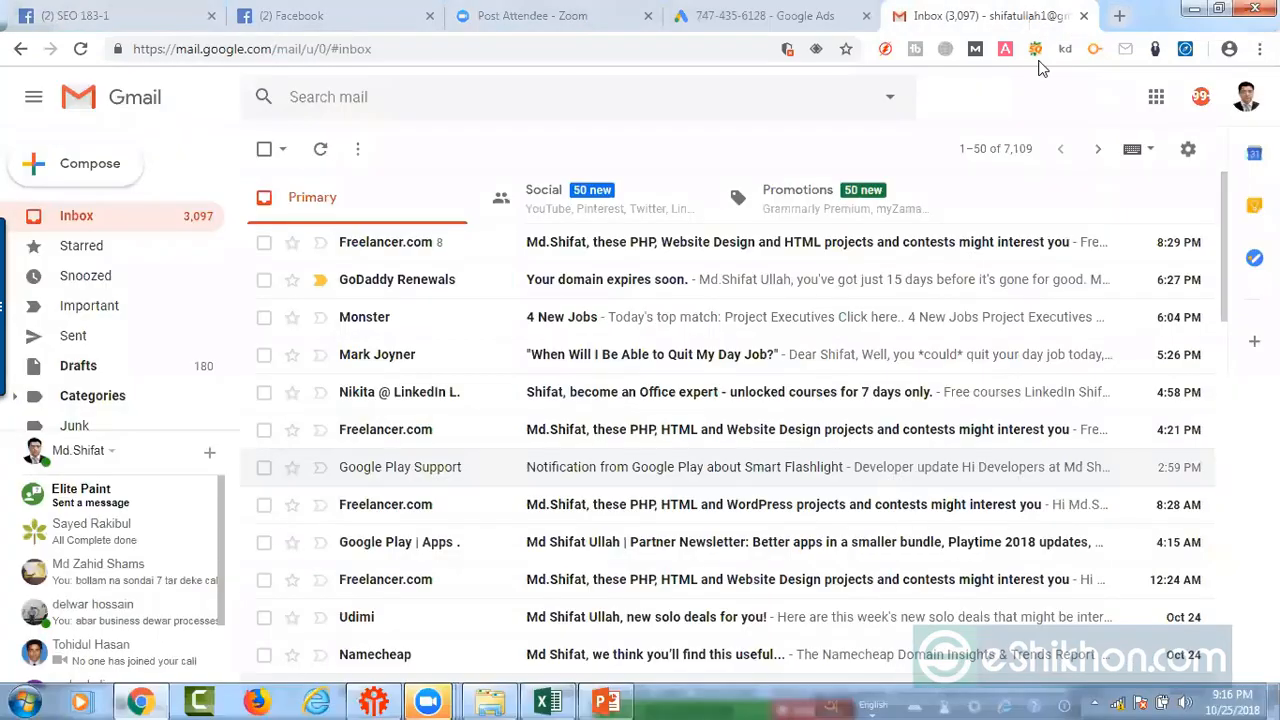
left_click(771, 12)
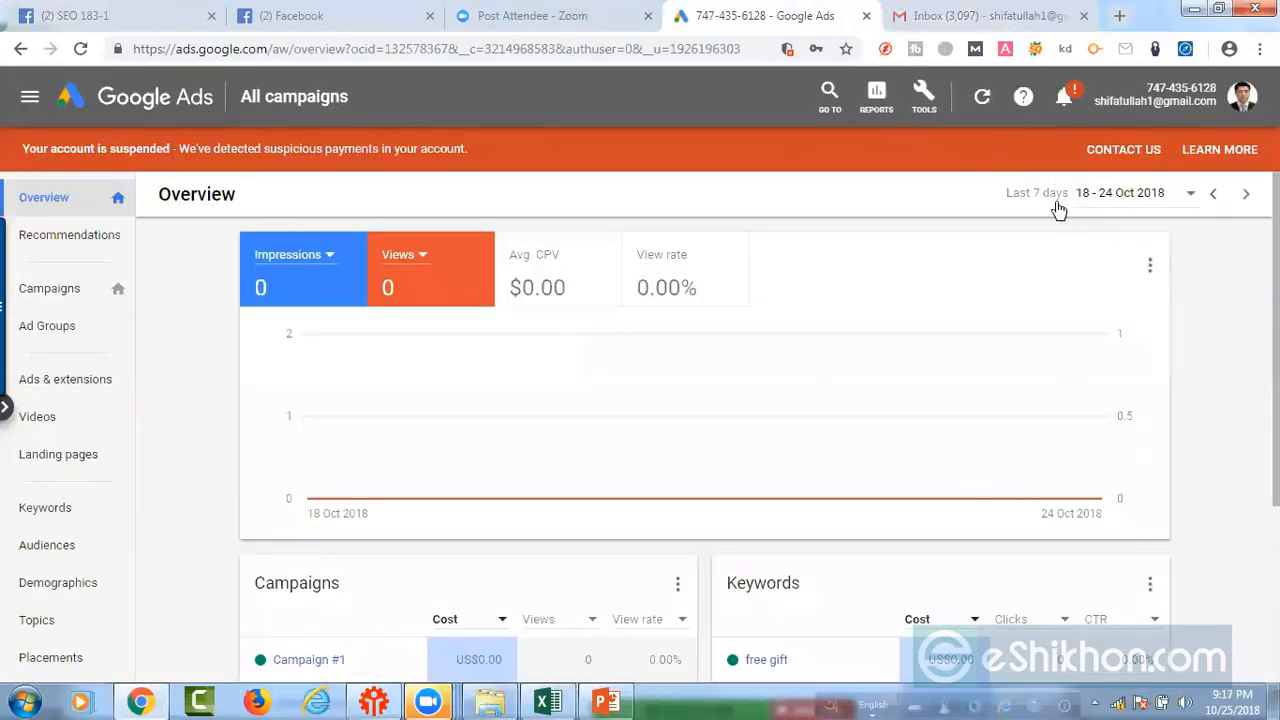
left_click(923, 97)
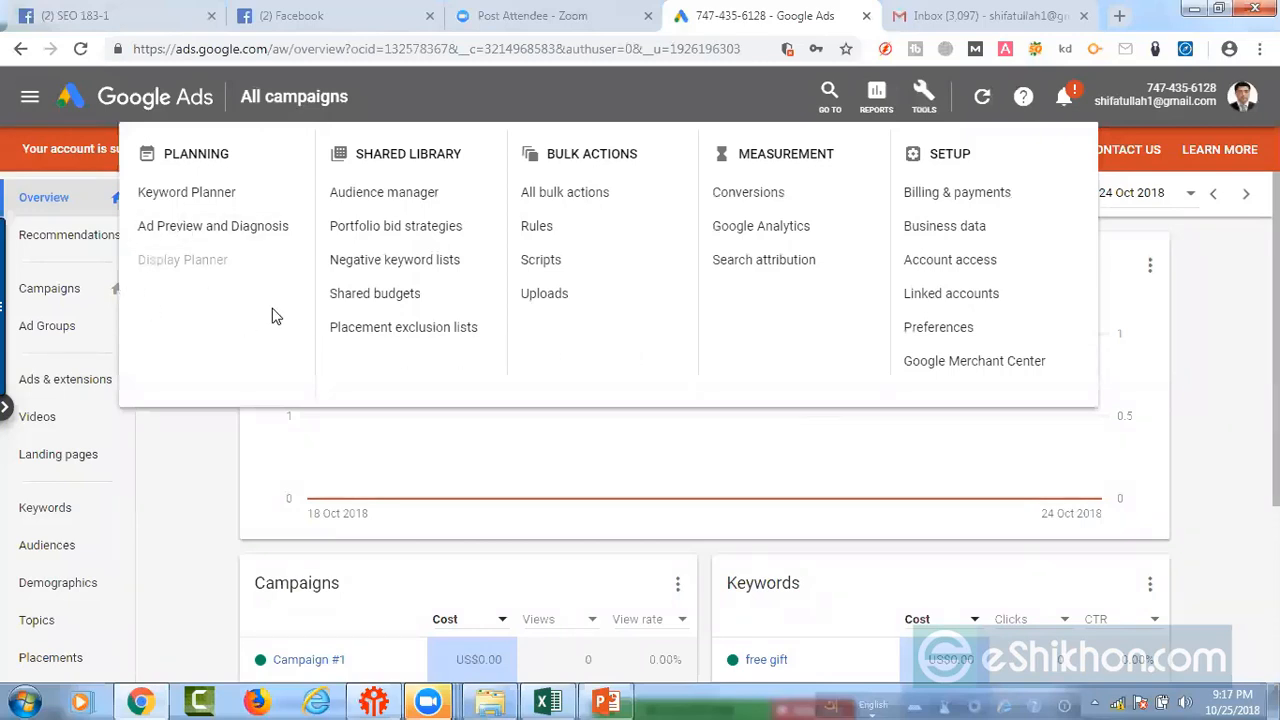
left_click(205, 209)
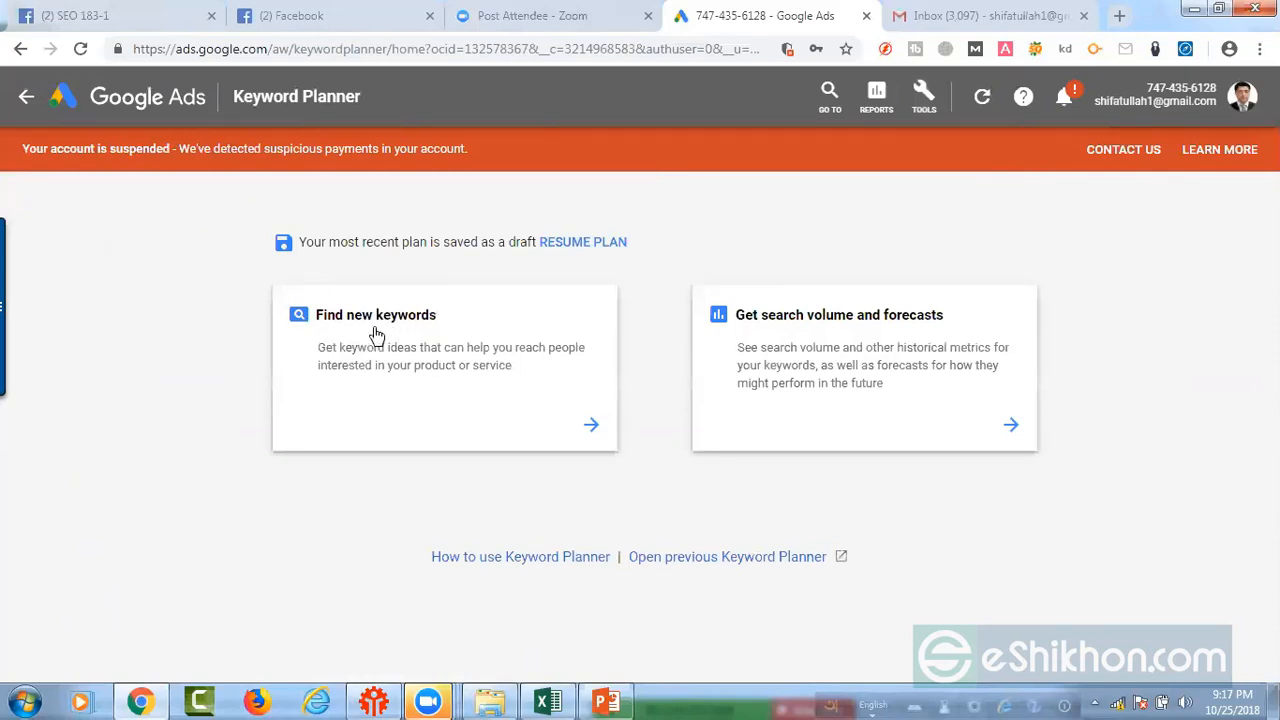
Step: Open the new keyword search, and copy the keyword "best t-shirt in online" from cell B2 of the Excel spreadsheet
left_click(591, 428)
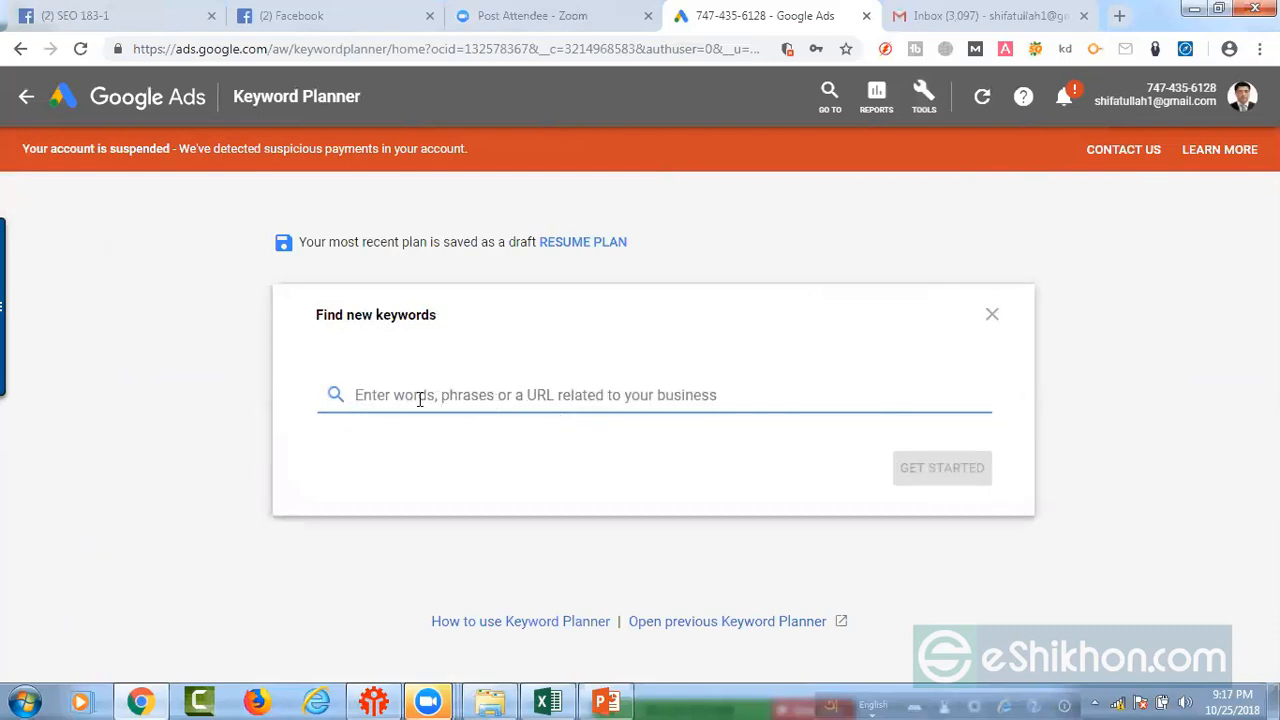
left_click(536, 700)
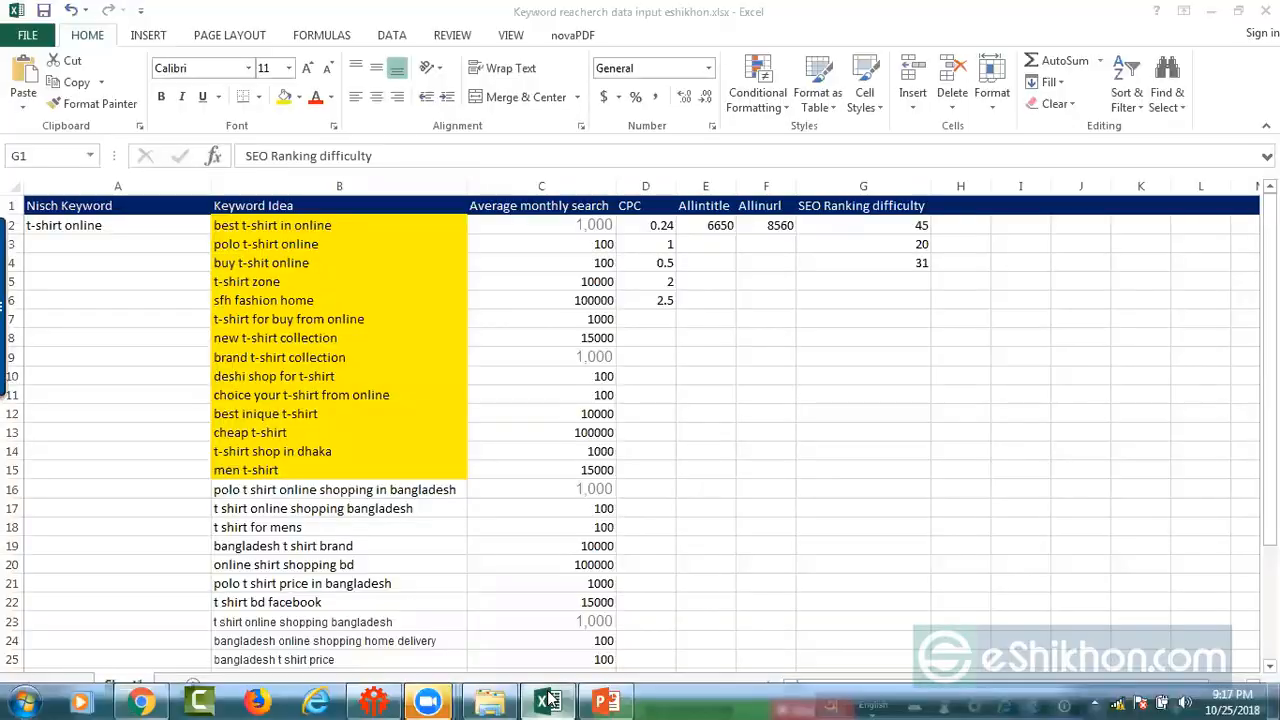
left_click(331, 225)
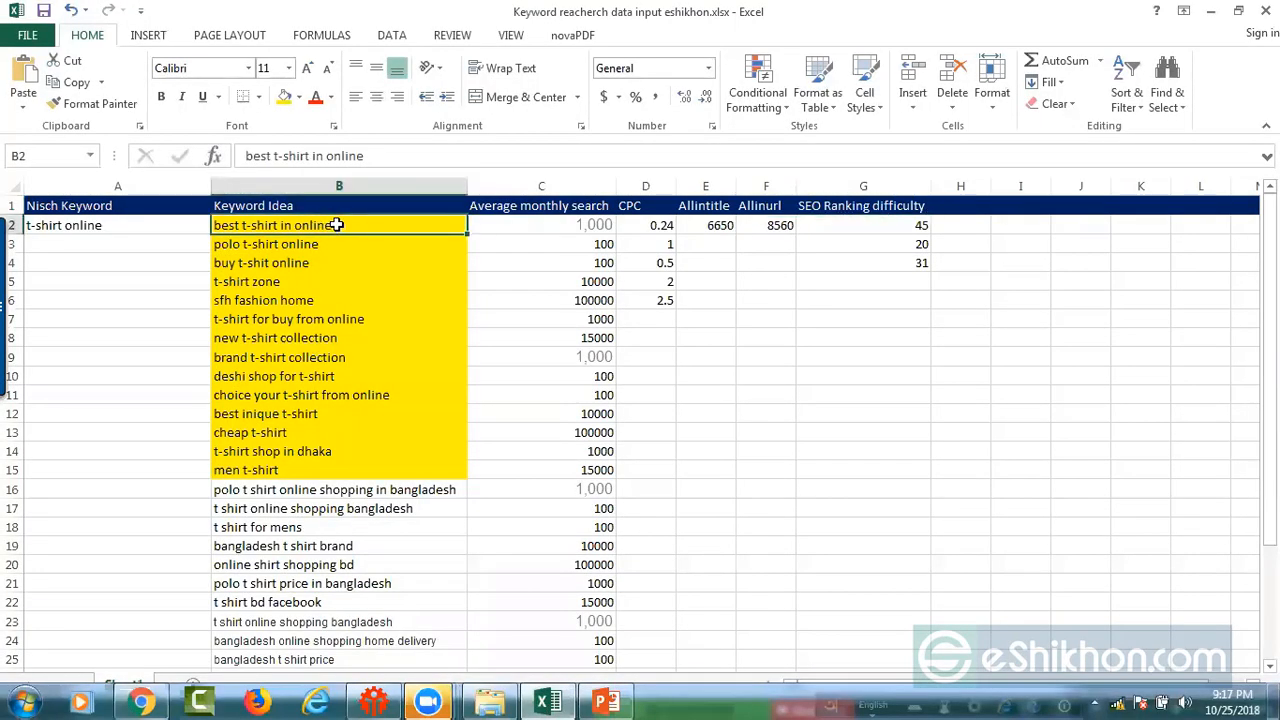
key("ctrl+c")
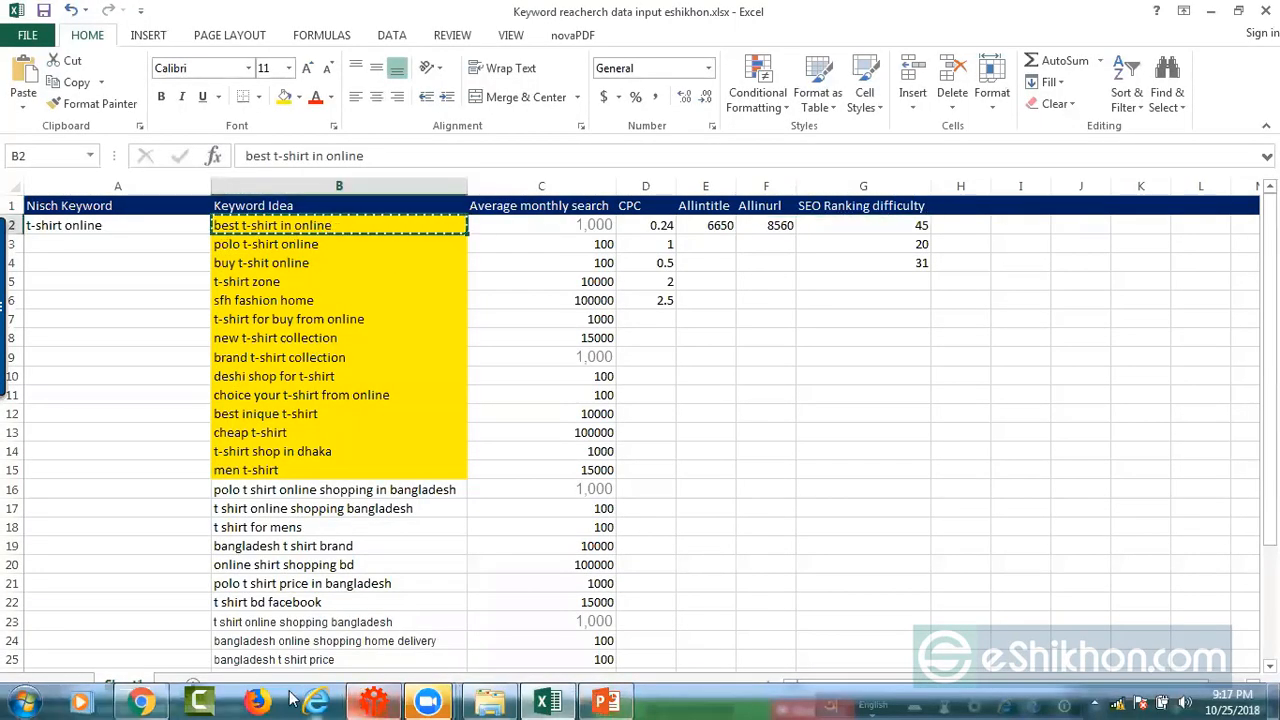
Step: Return to Keyword Planner in Chrome, get keyword ideas for "best t-shirt in online", and dismiss the tip about adding keywords
left_click(141, 702)
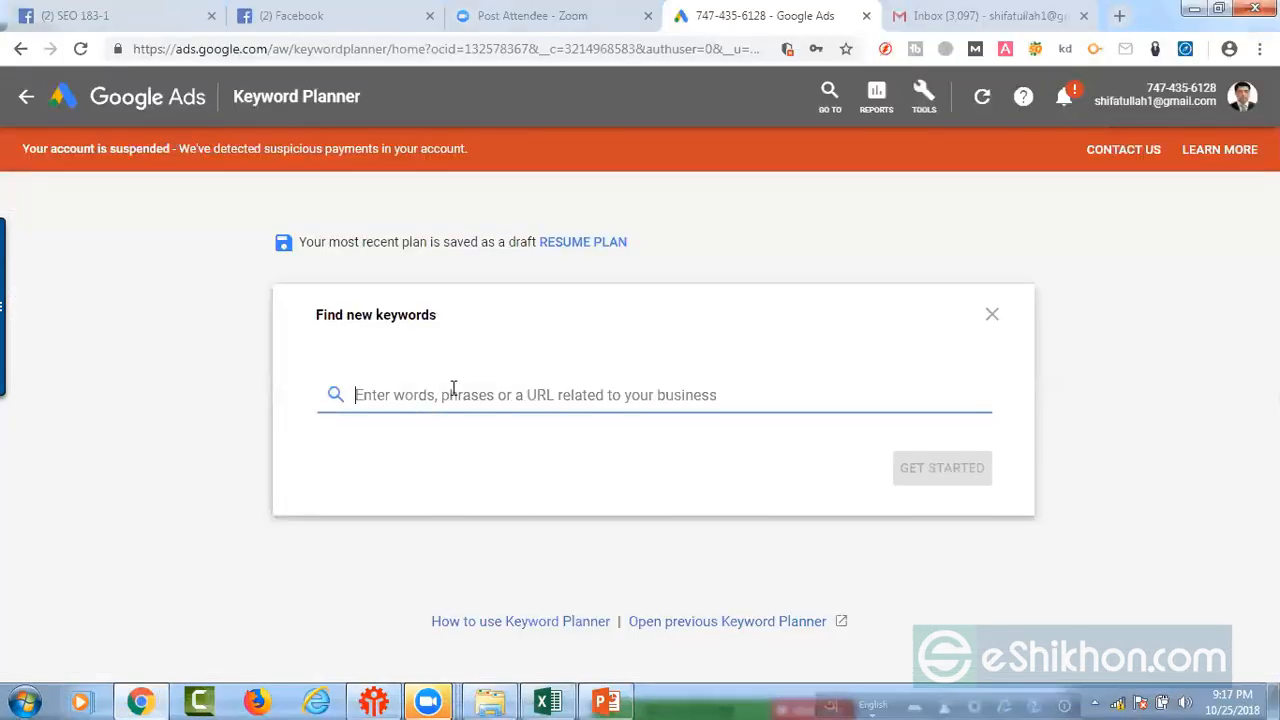
key("ctrl+v")
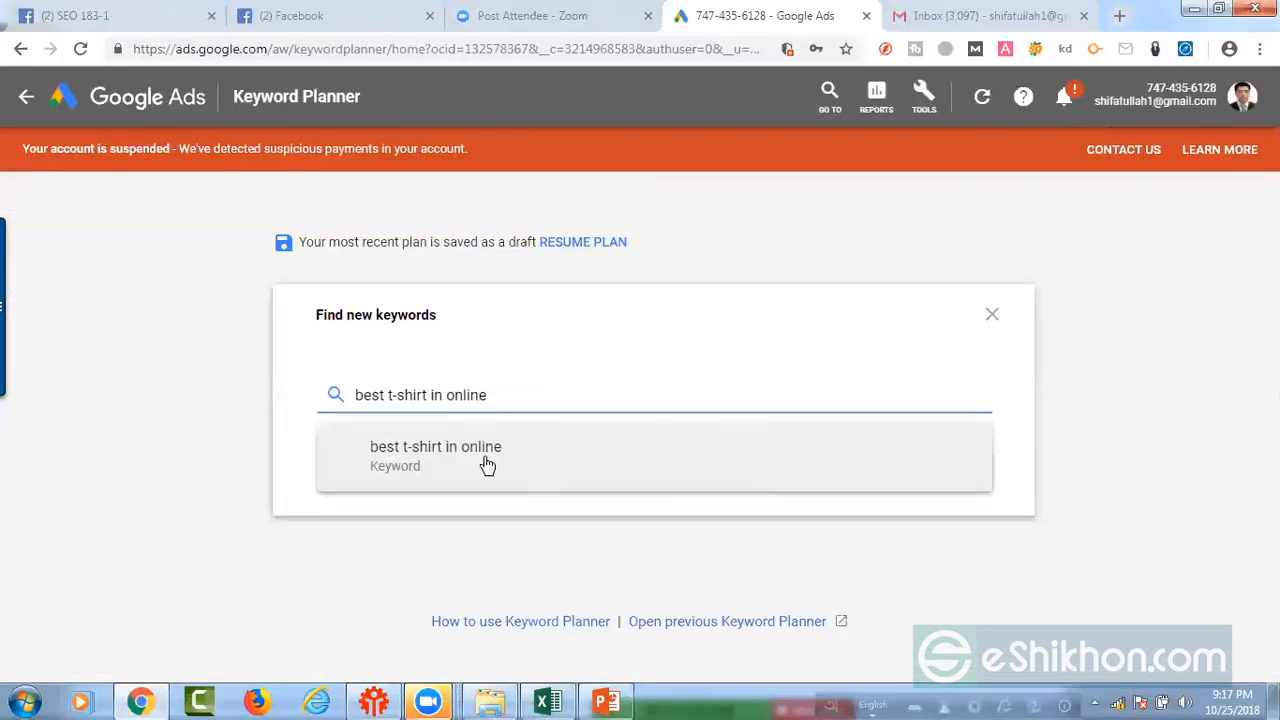
left_click(487, 462)
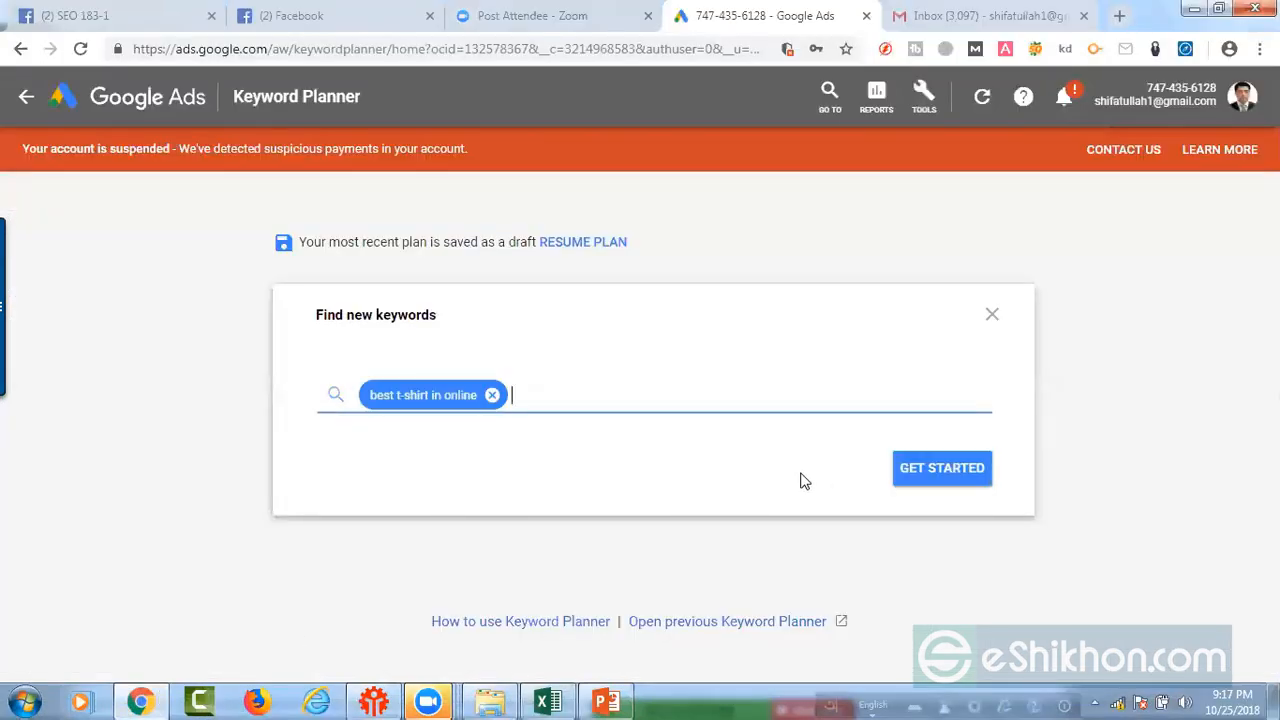
left_click(942, 470)
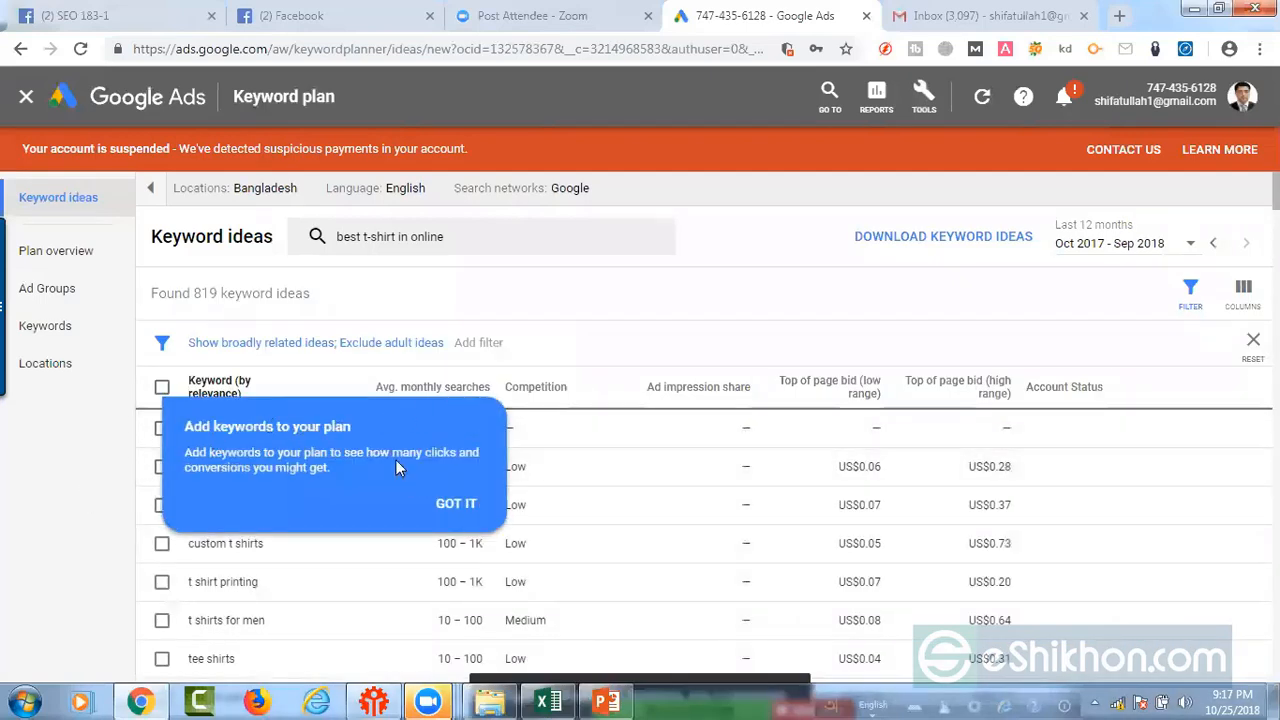
left_click(454, 503)
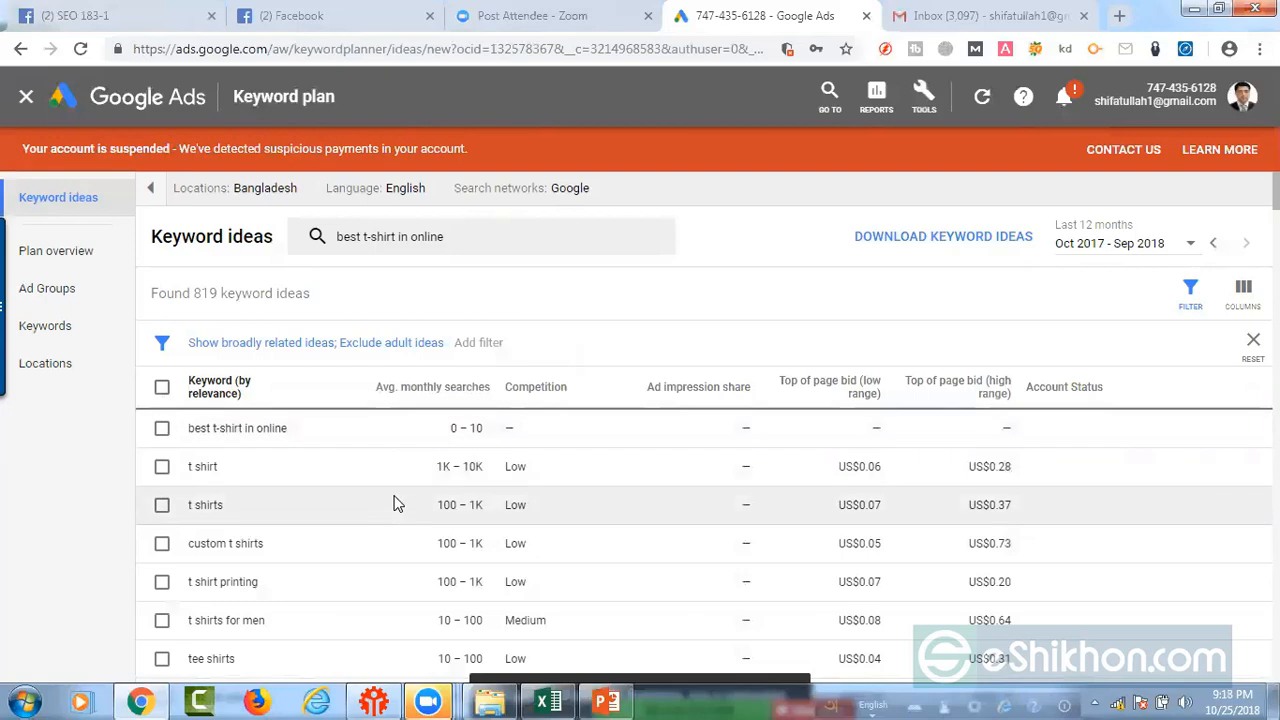
Step: Examine the keyword ideas with their average monthly searches, competition and top of page bid ranges, dismissing the Facebook notification
scroll(393, 507, "down", 2)
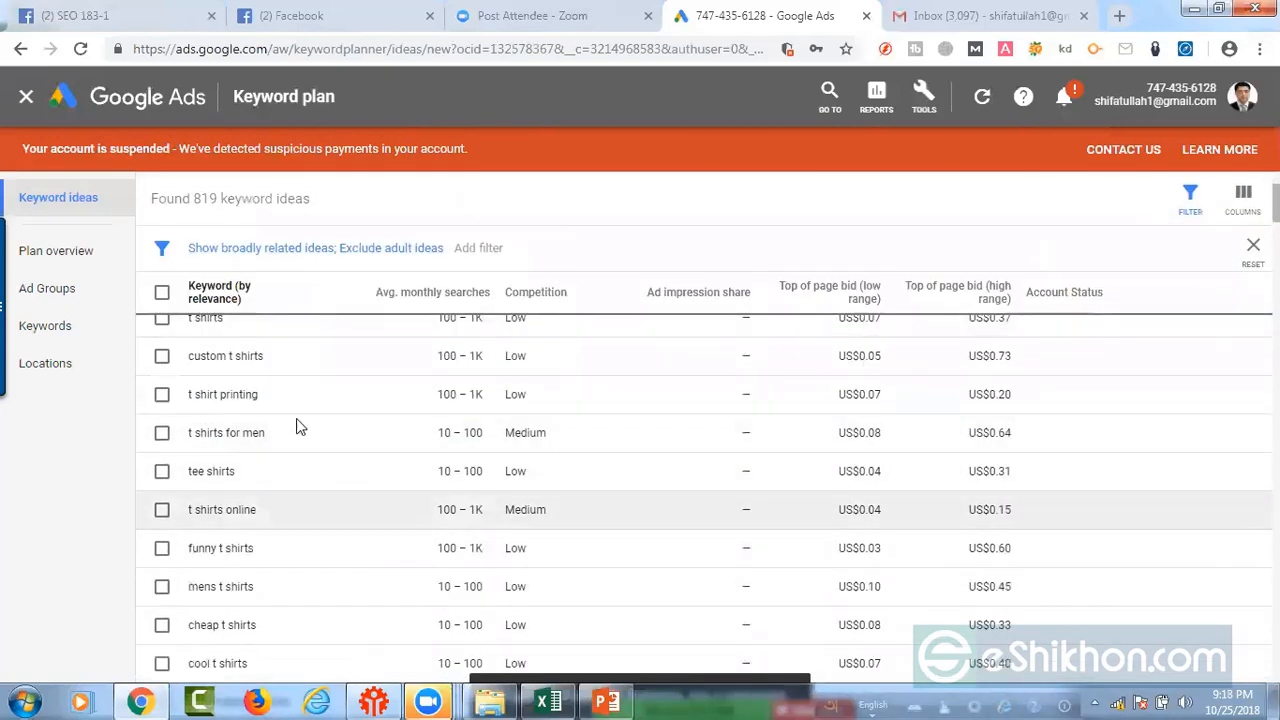
scroll(323, 537, "down", 4)
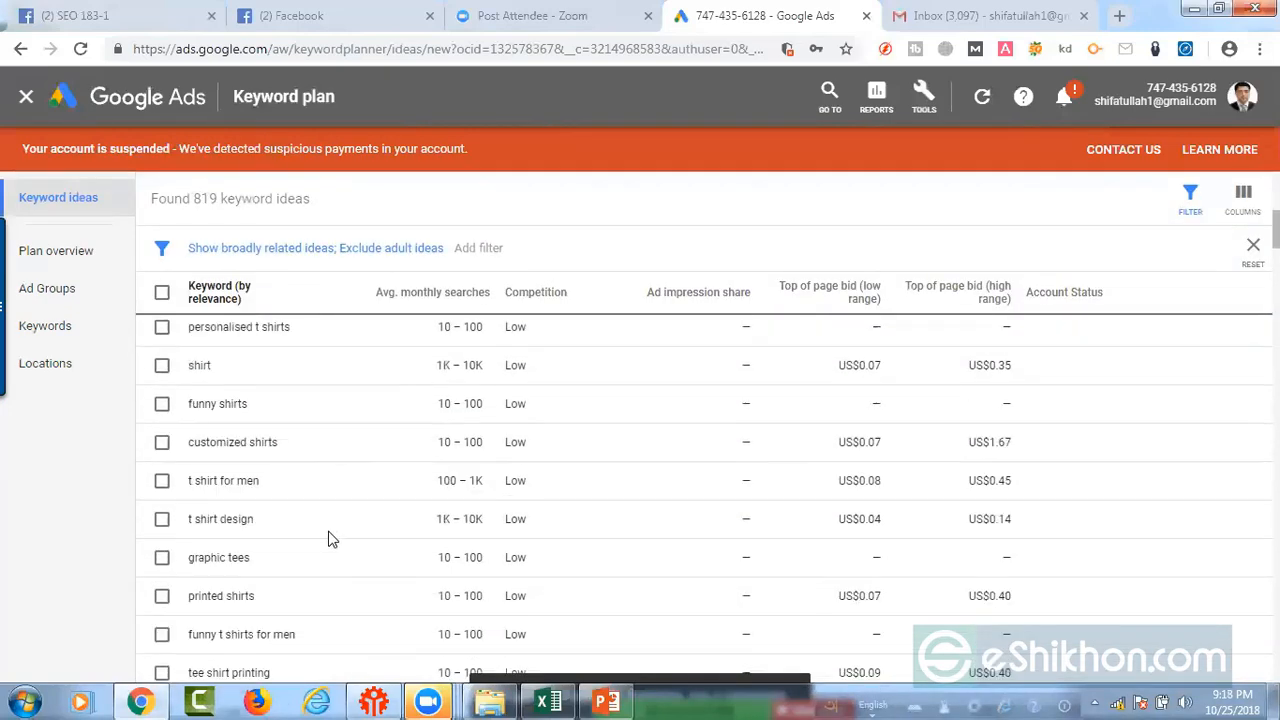
scroll(330, 540, "down", 12)
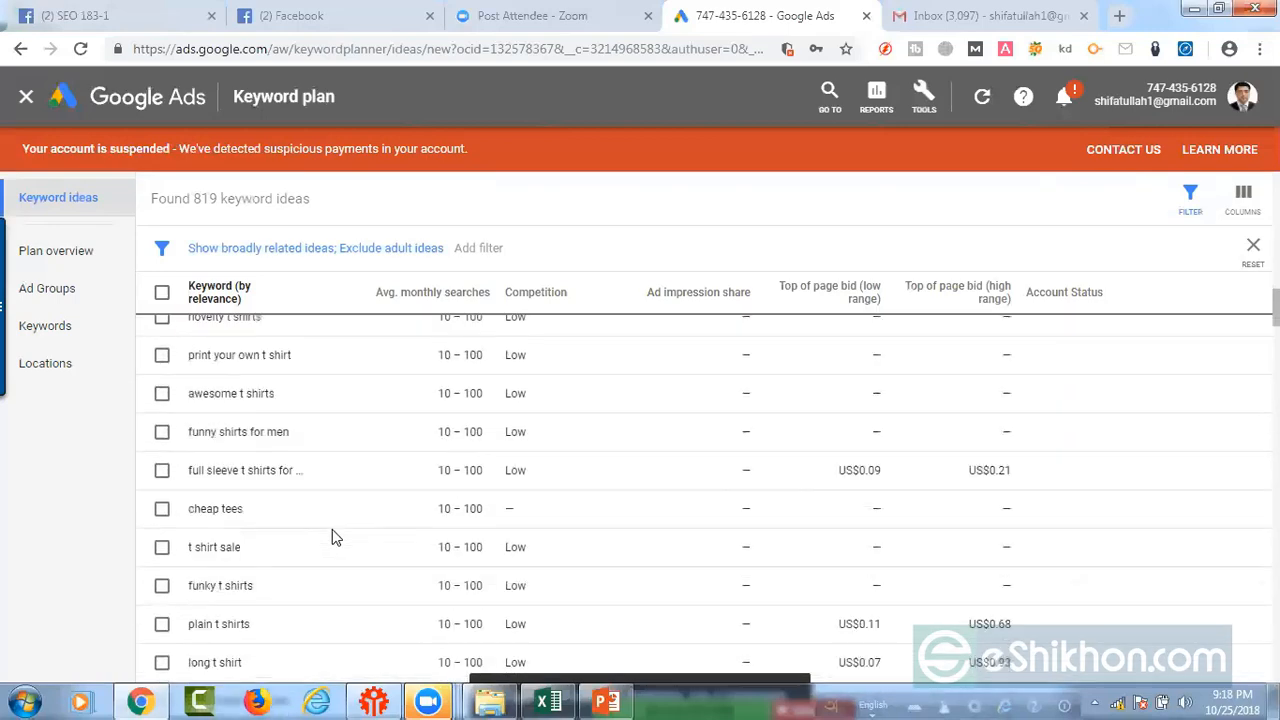
scroll(335, 537, "down", 8)
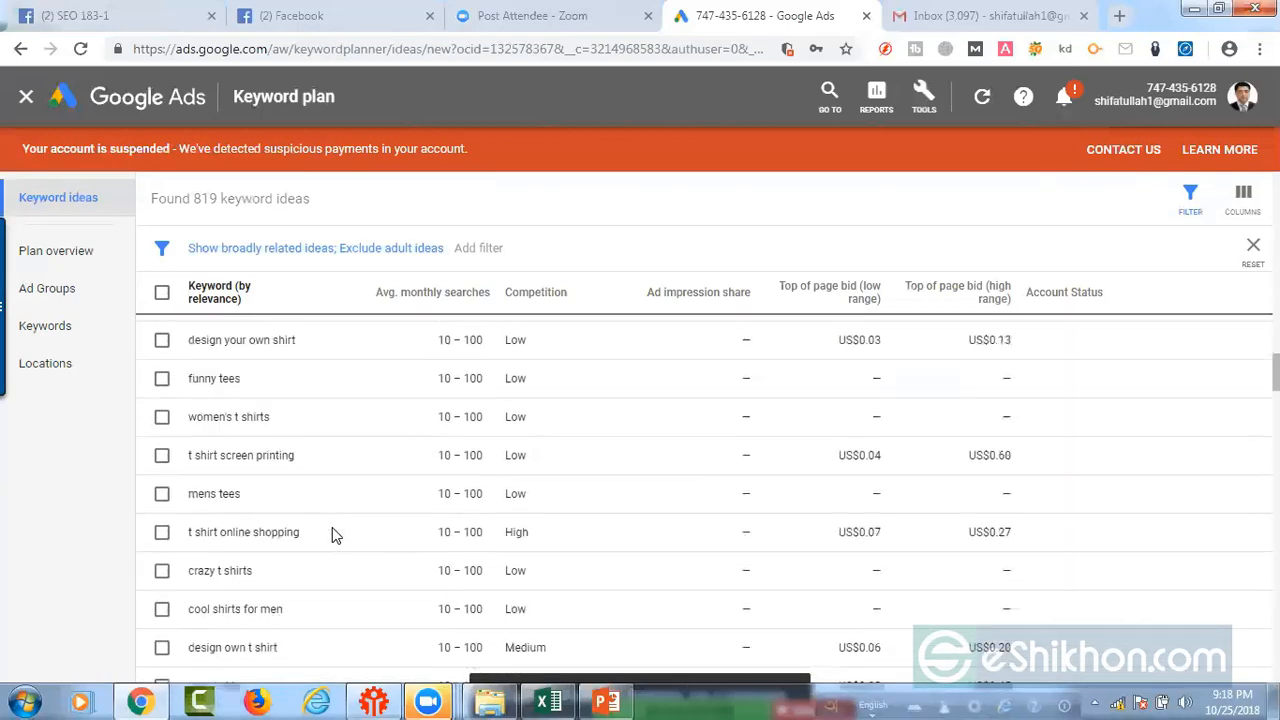
scroll(335, 536, "up", 20)
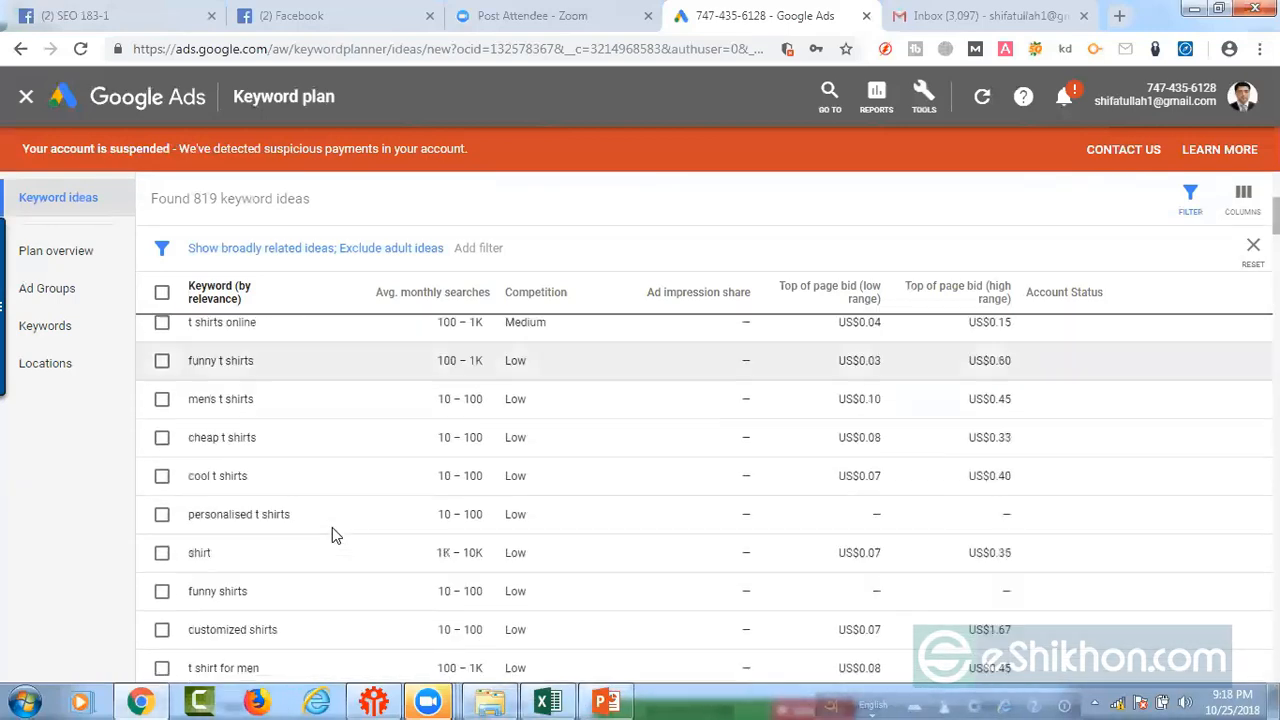
scroll(332, 527, "up", 5)
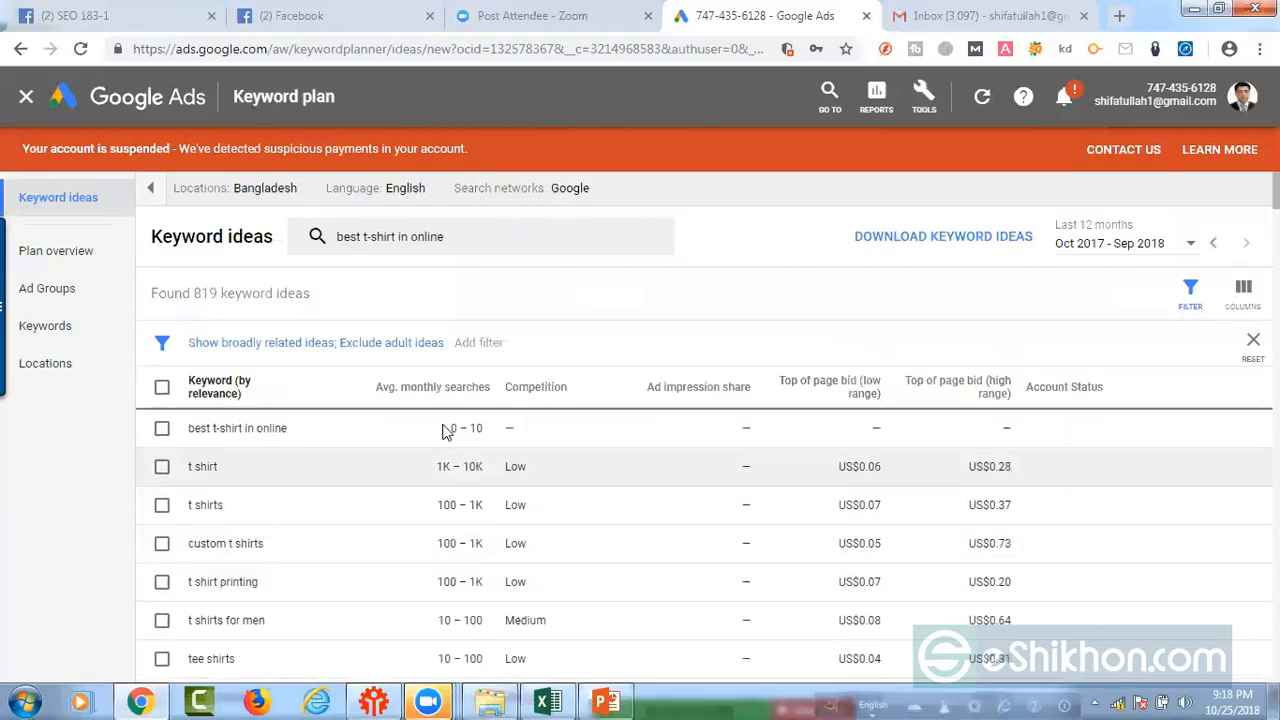
mouse_move(390, 402)
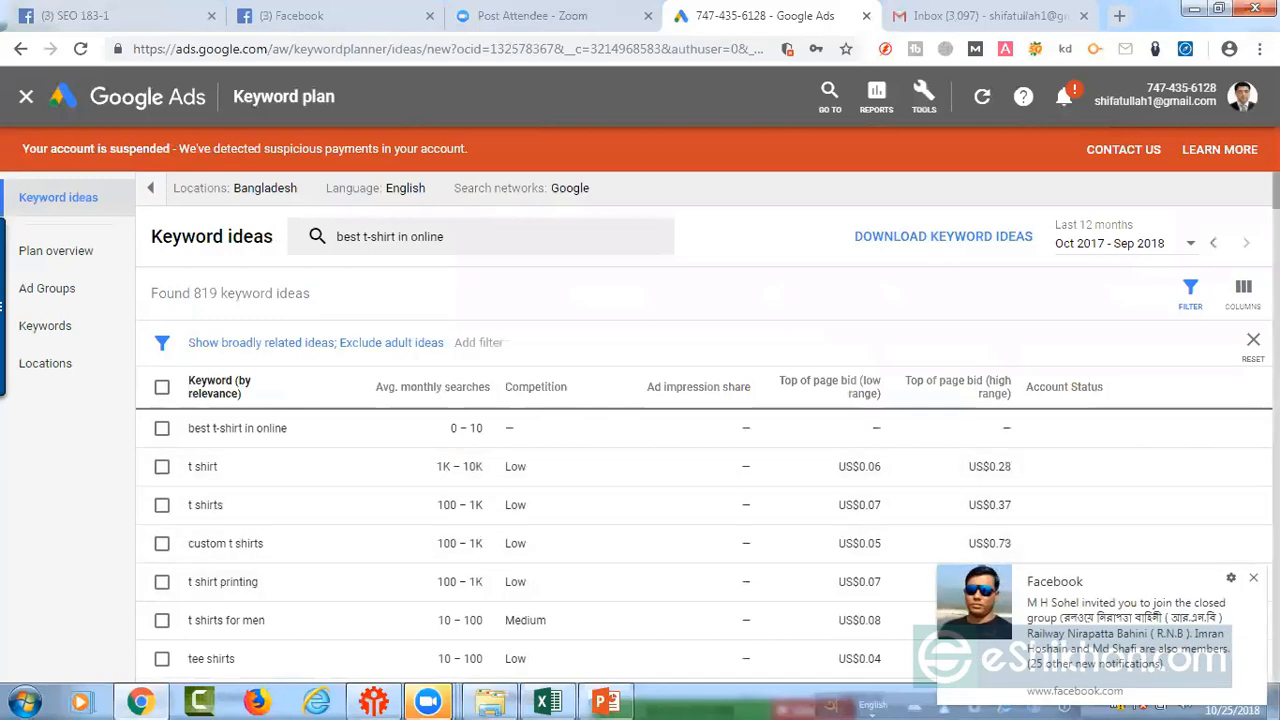
left_click(1253, 577)
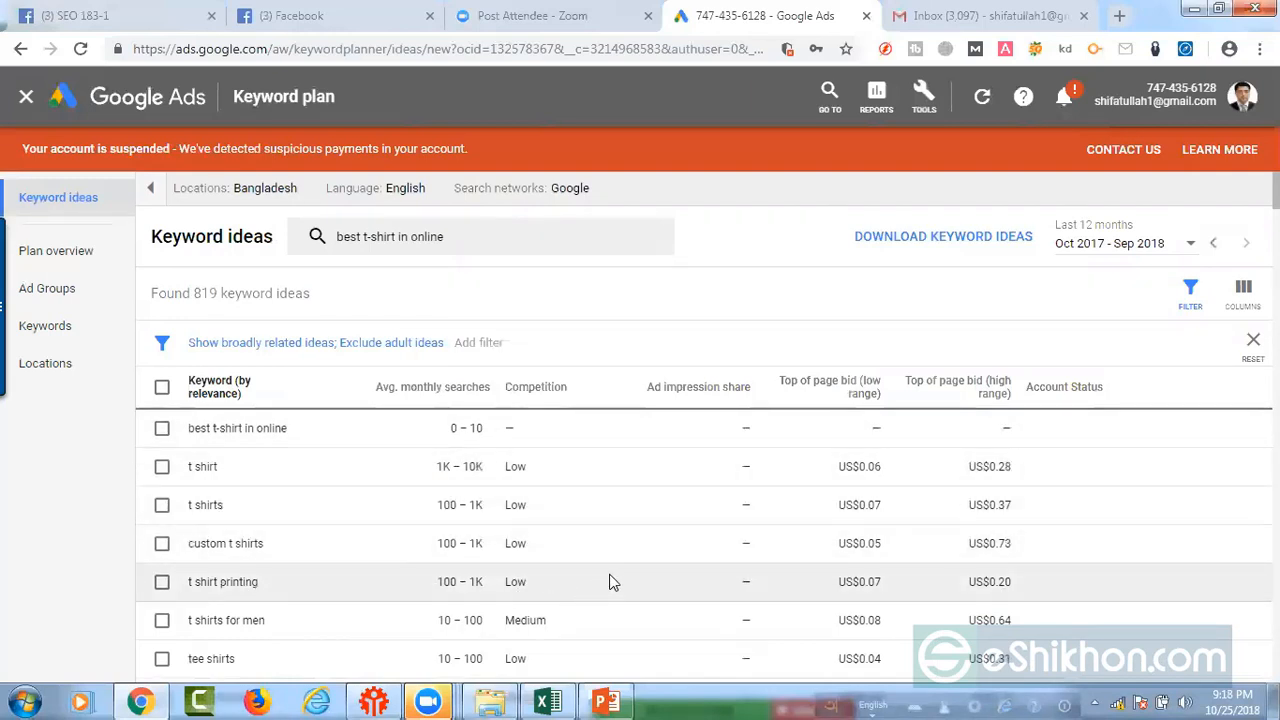
scroll(612, 582, "down", 1)
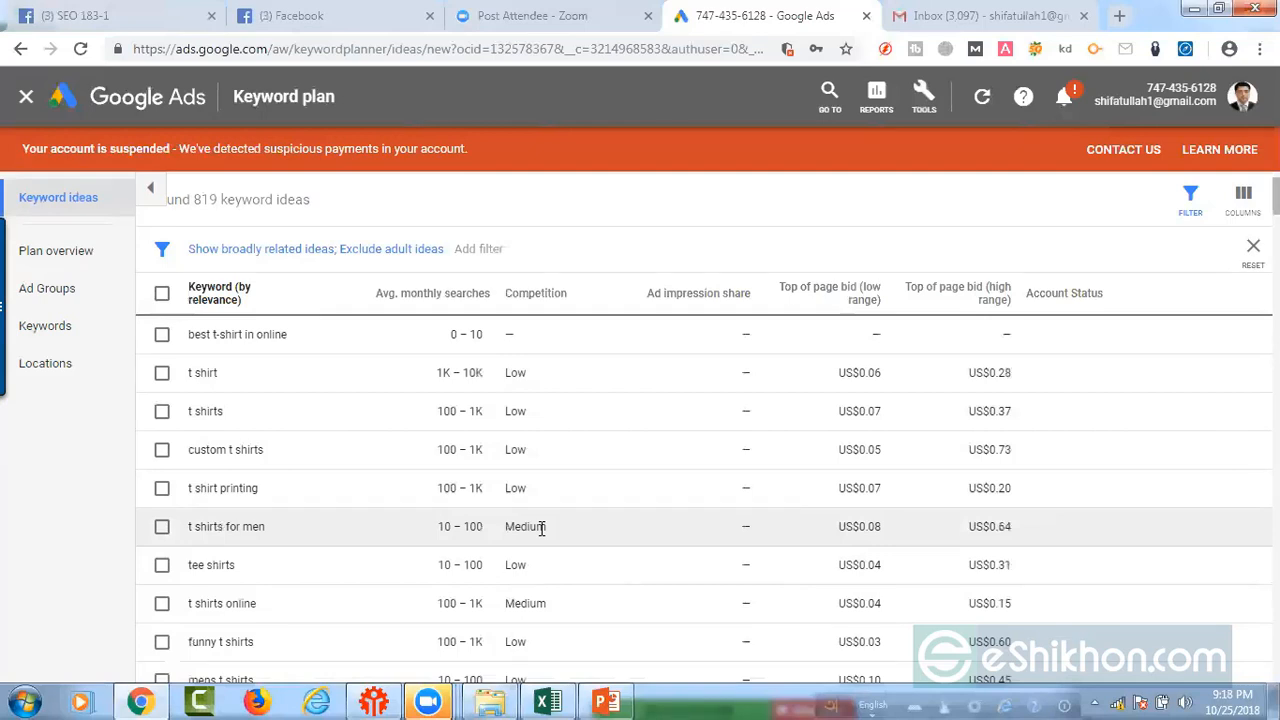
mouse_move(793, 300)
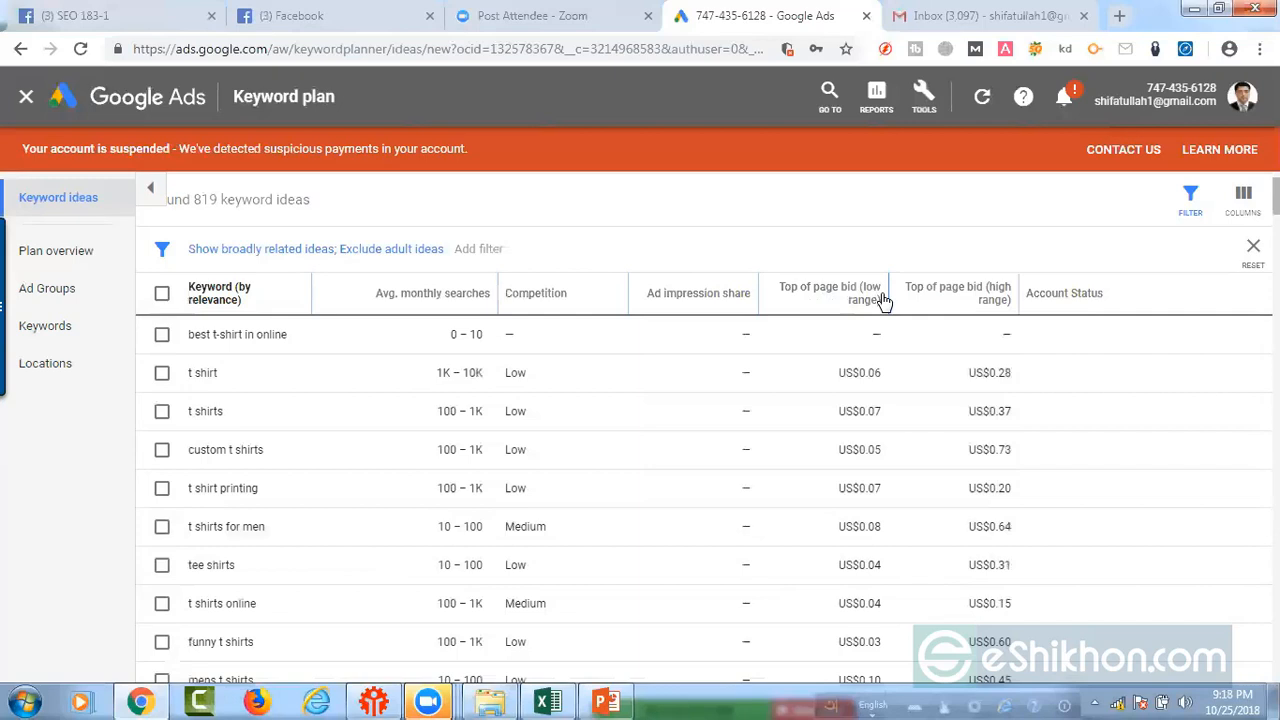
mouse_move(962, 302)
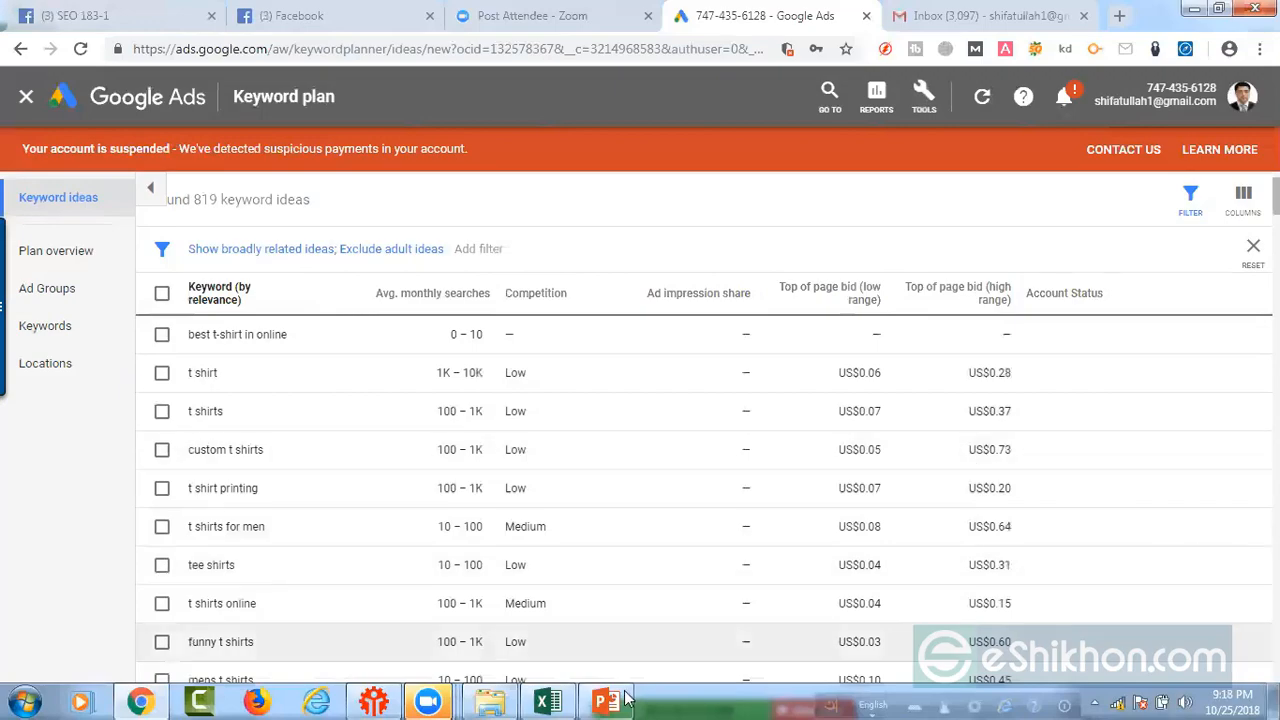
Step: Check the CPC column heading in the Excel spreadsheet, and return to the keyword ideas in Chrome
left_click(550, 701)
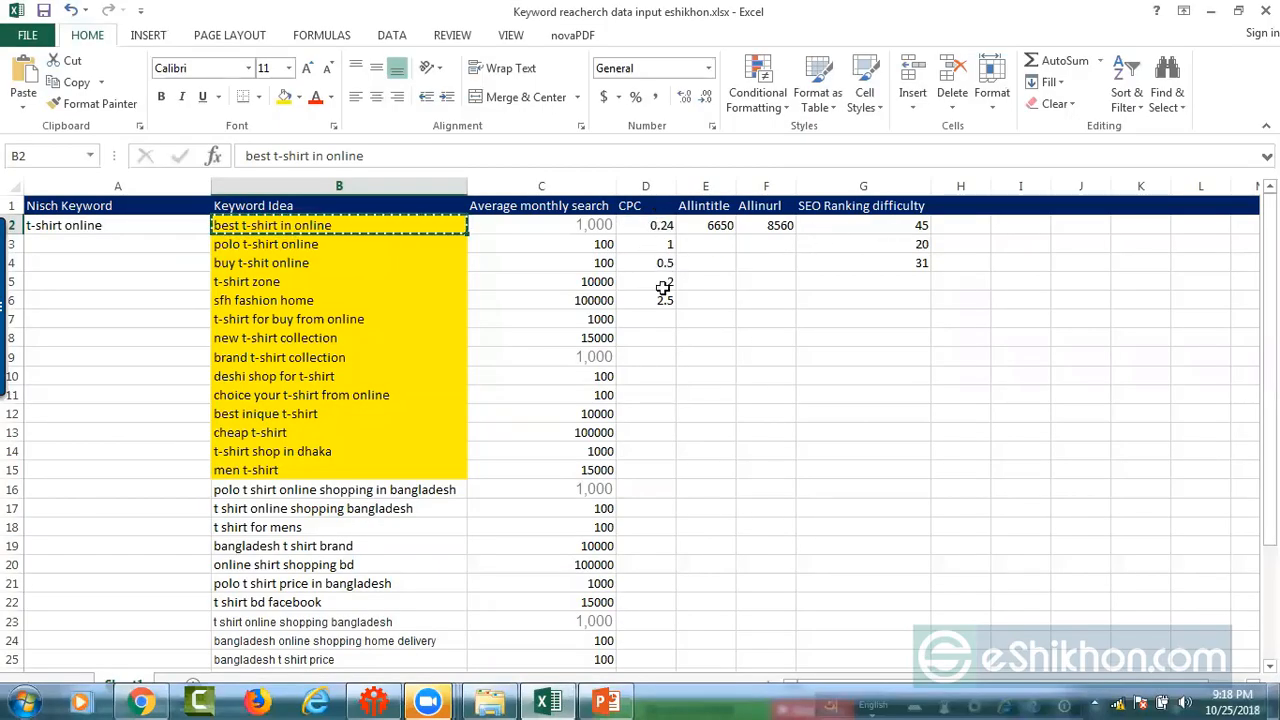
left_click(652, 205)
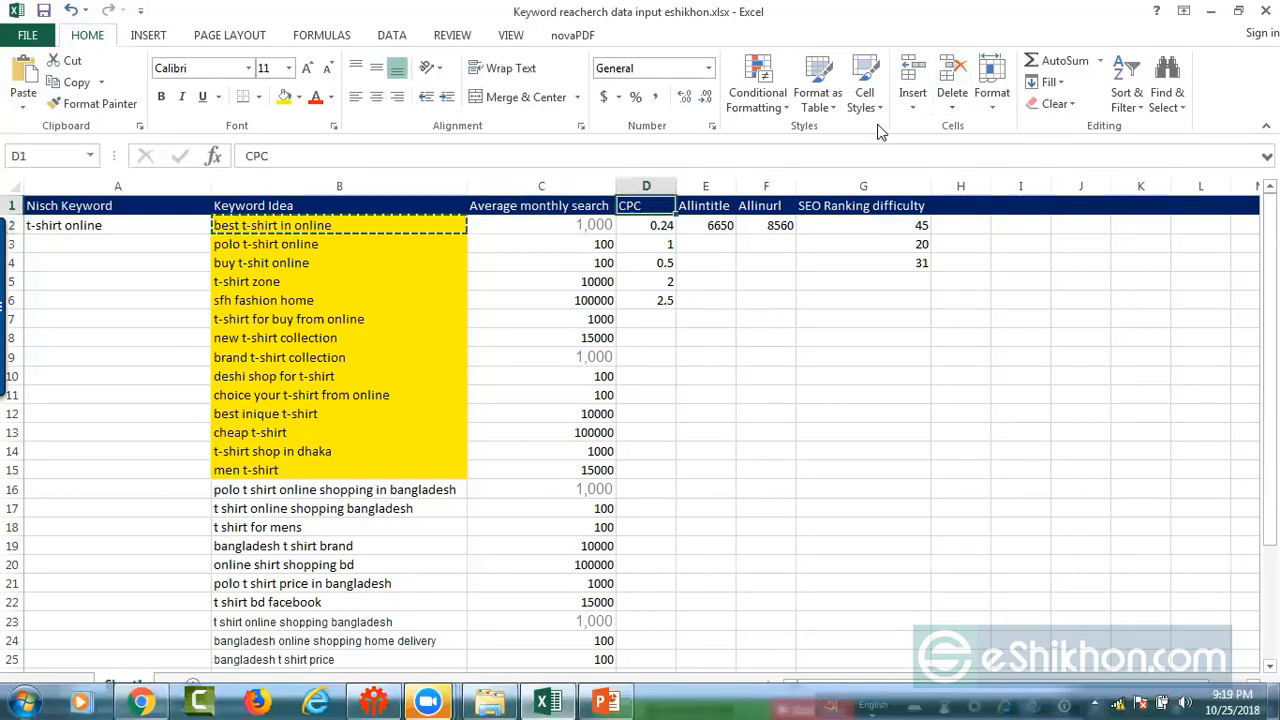
left_click(1212, 12)
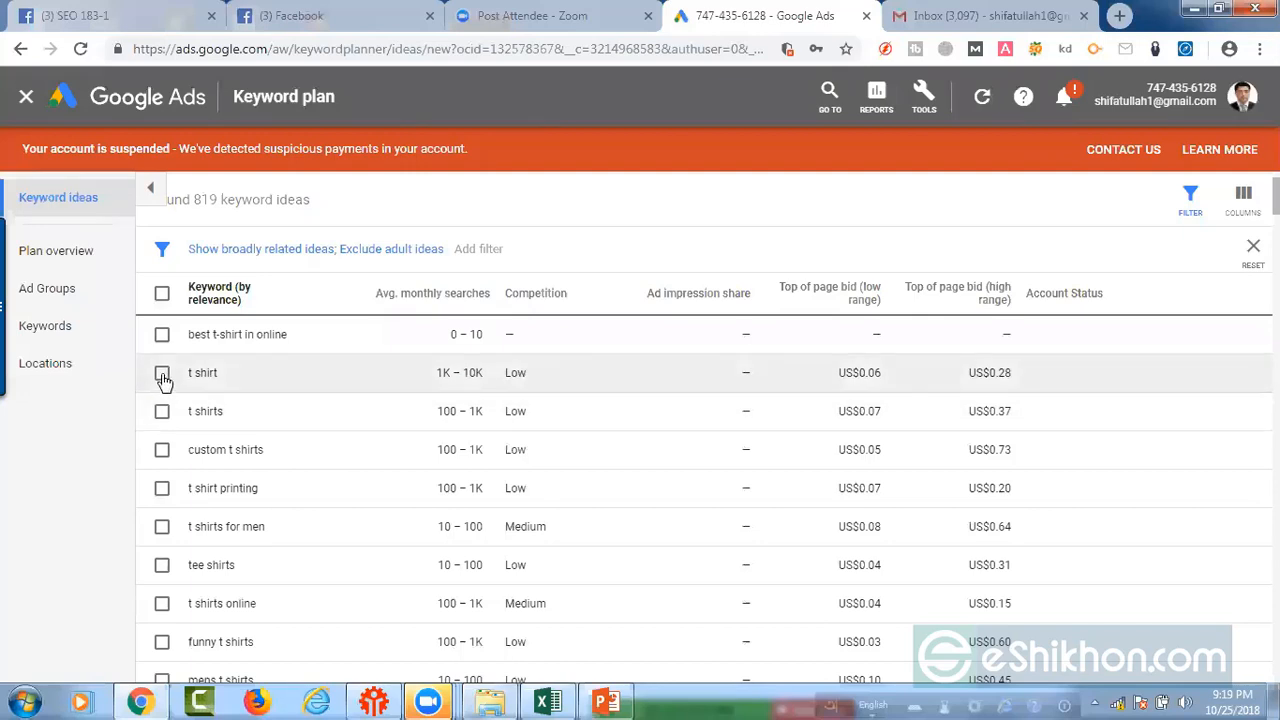
Step: Select the "t shirt" keyword idea, and check the first CPC value in the Excel spreadsheet
left_click(162, 374)
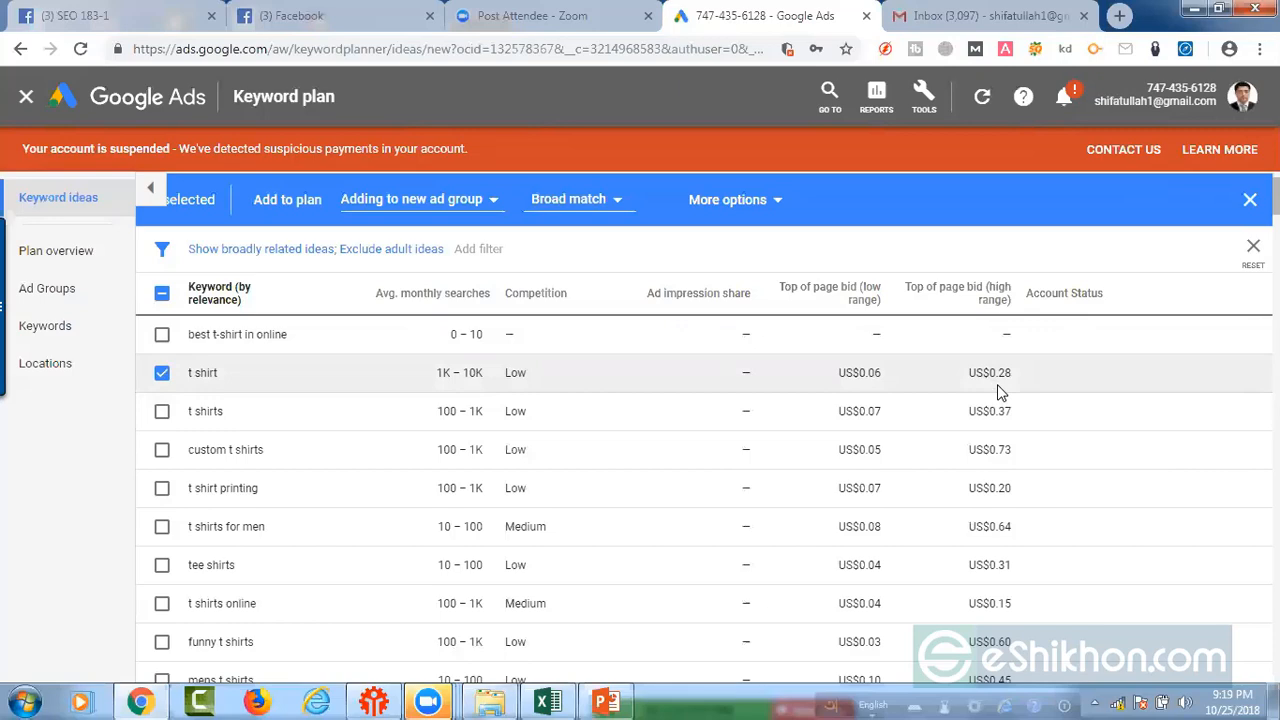
left_click(547, 702)
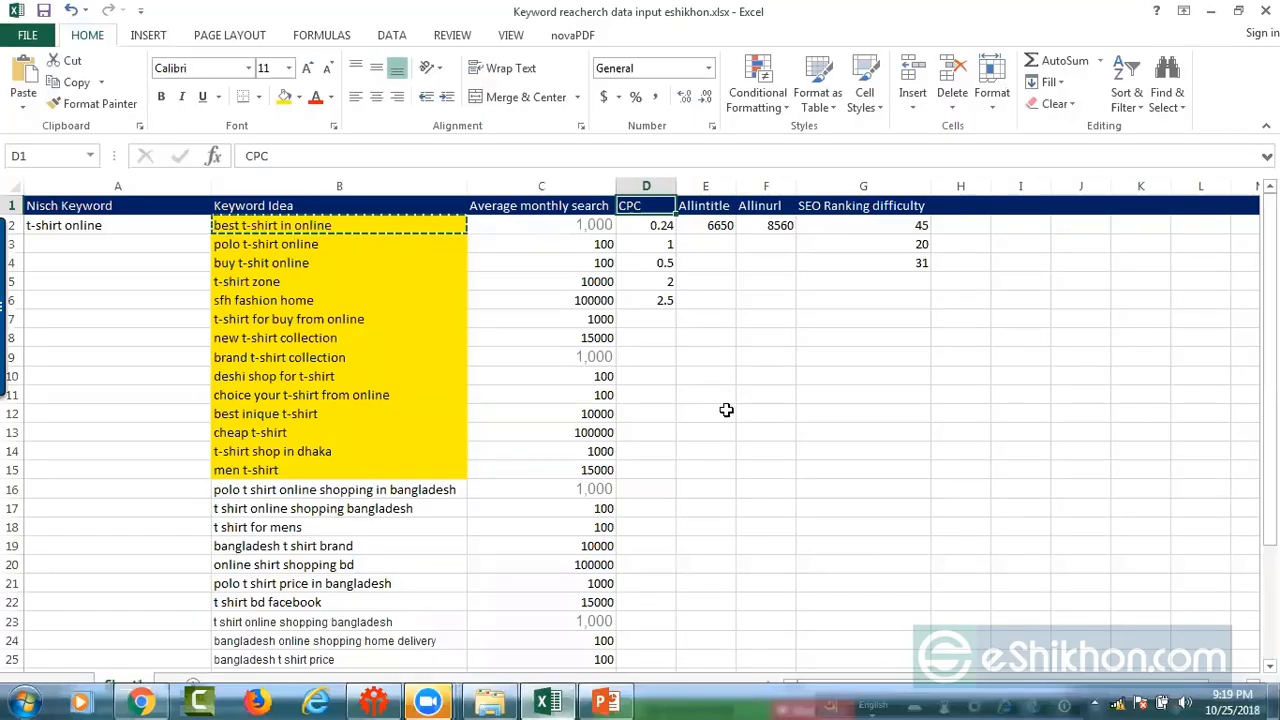
left_click(655, 226)
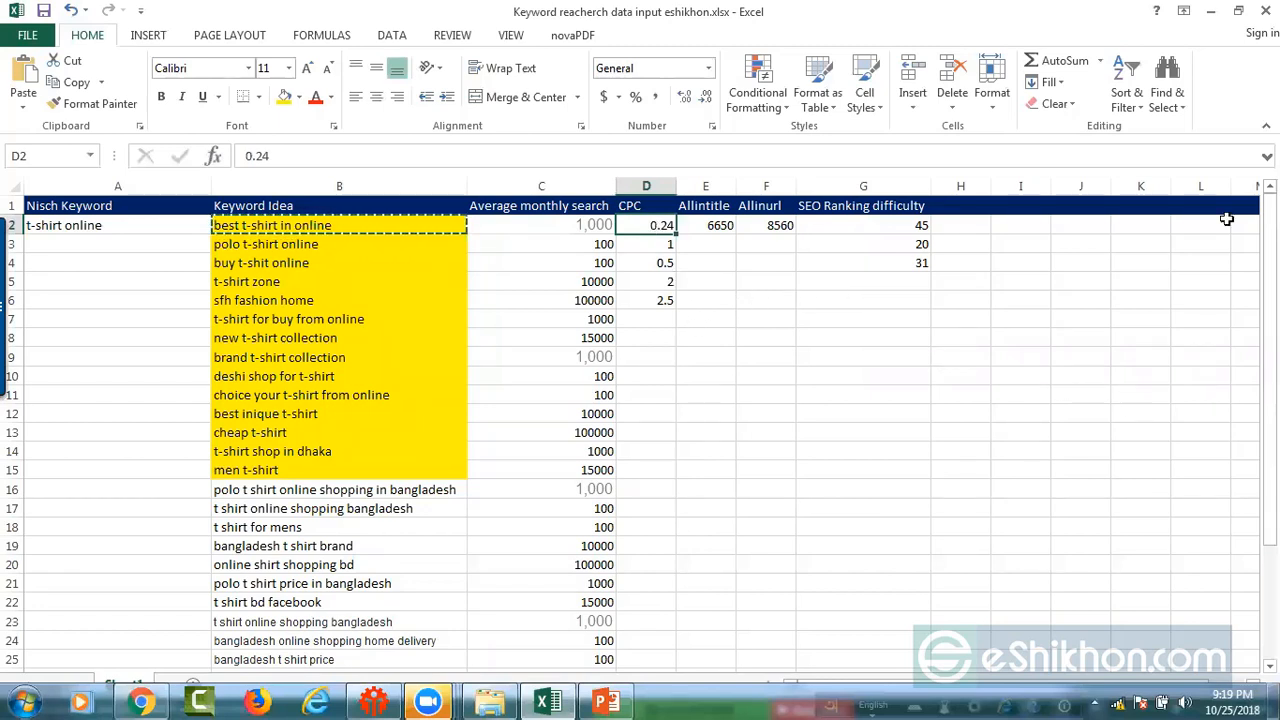
left_click(1209, 13)
left_click(1119, 15)
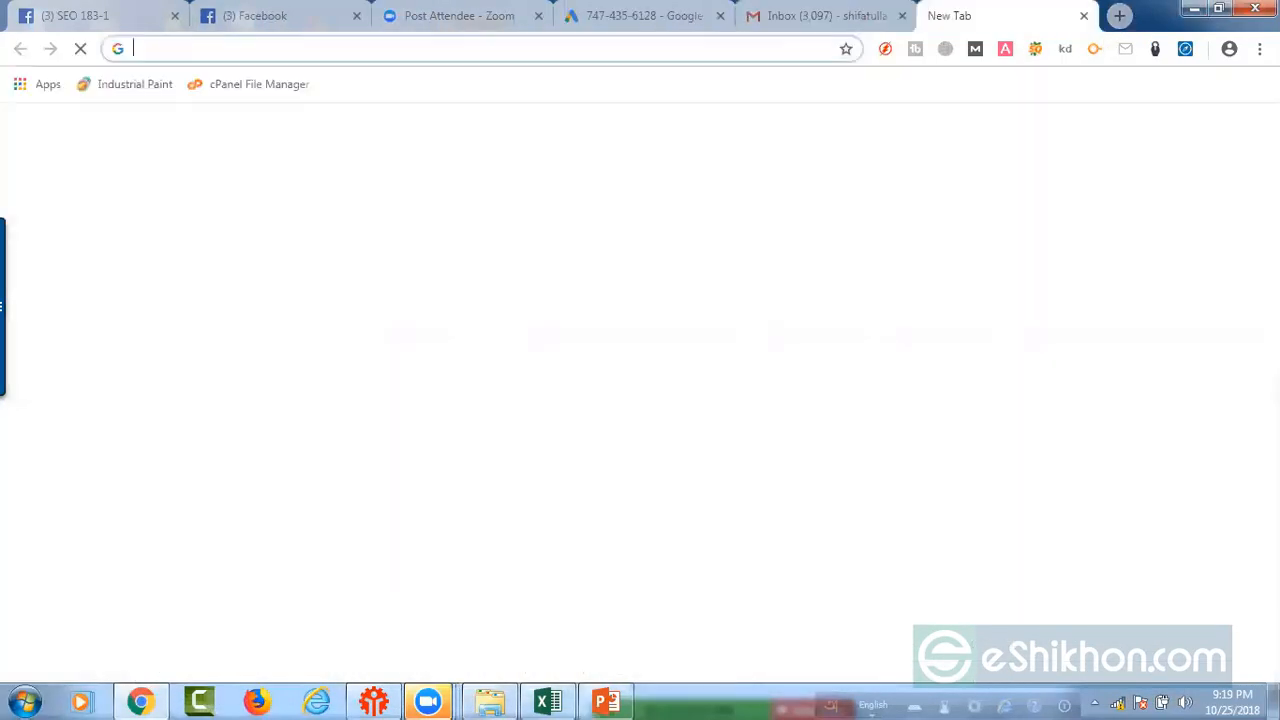
type("w")
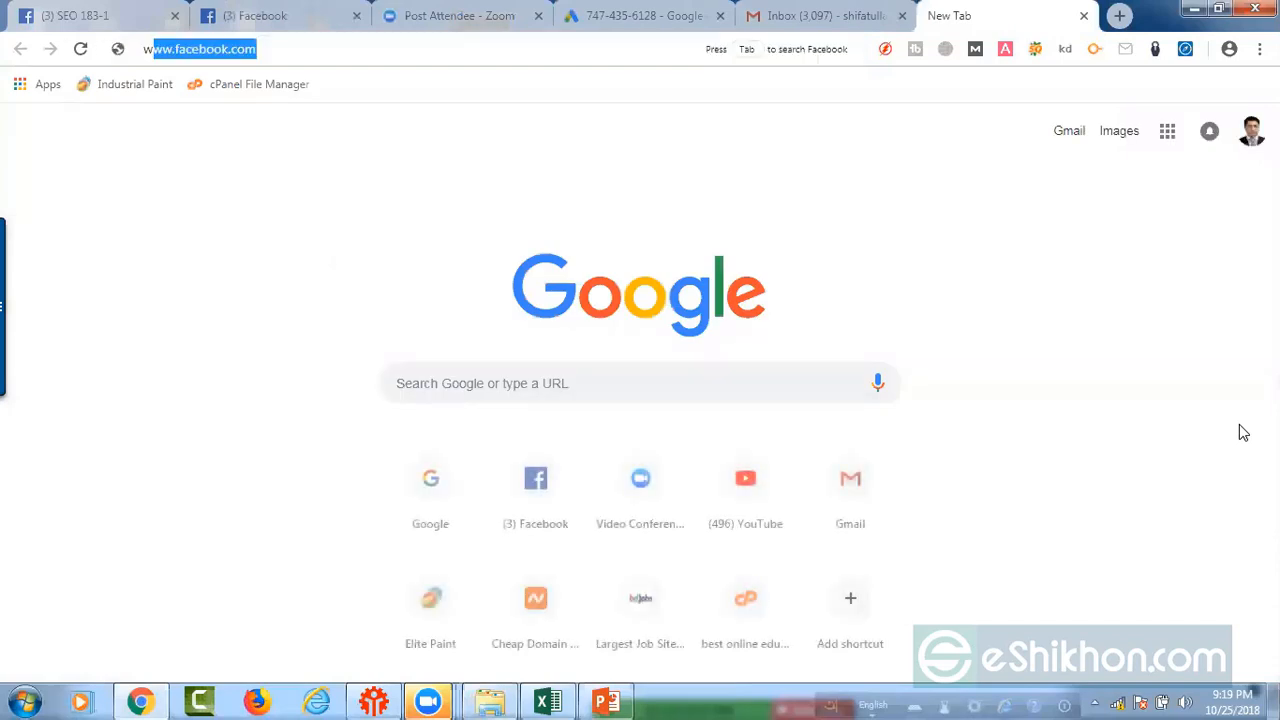
type("ww.goog")
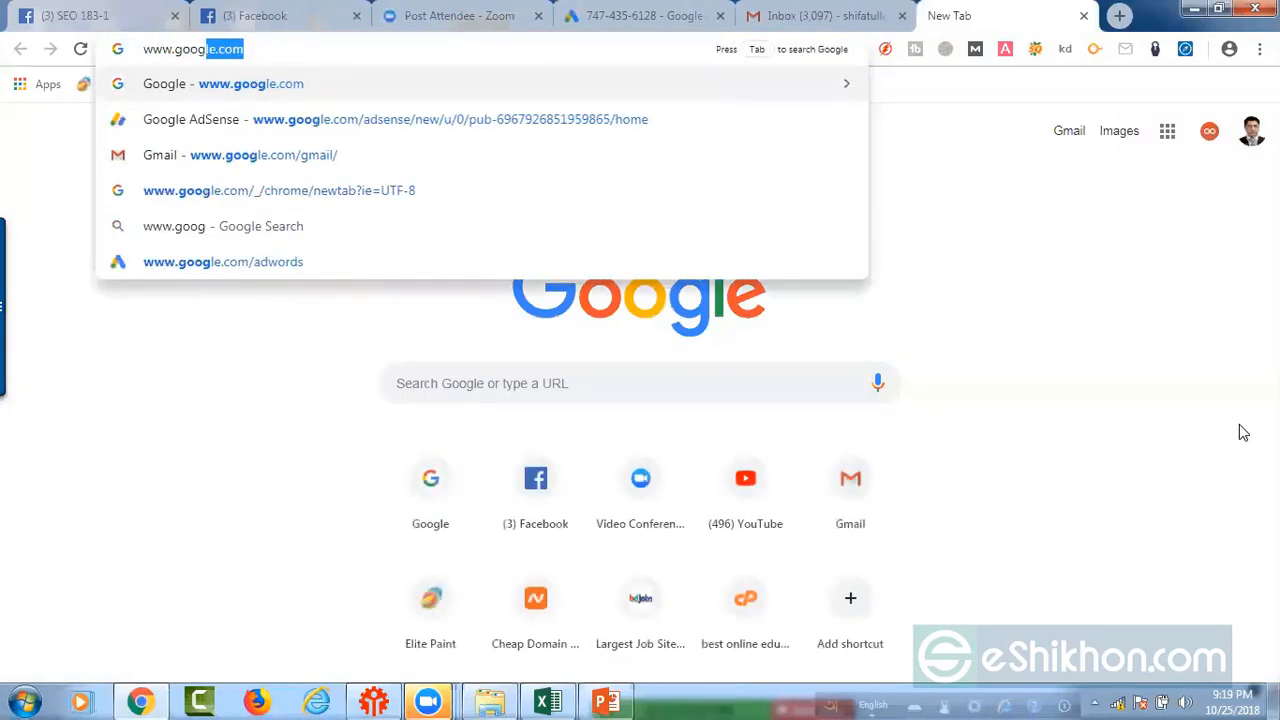
key("Return")
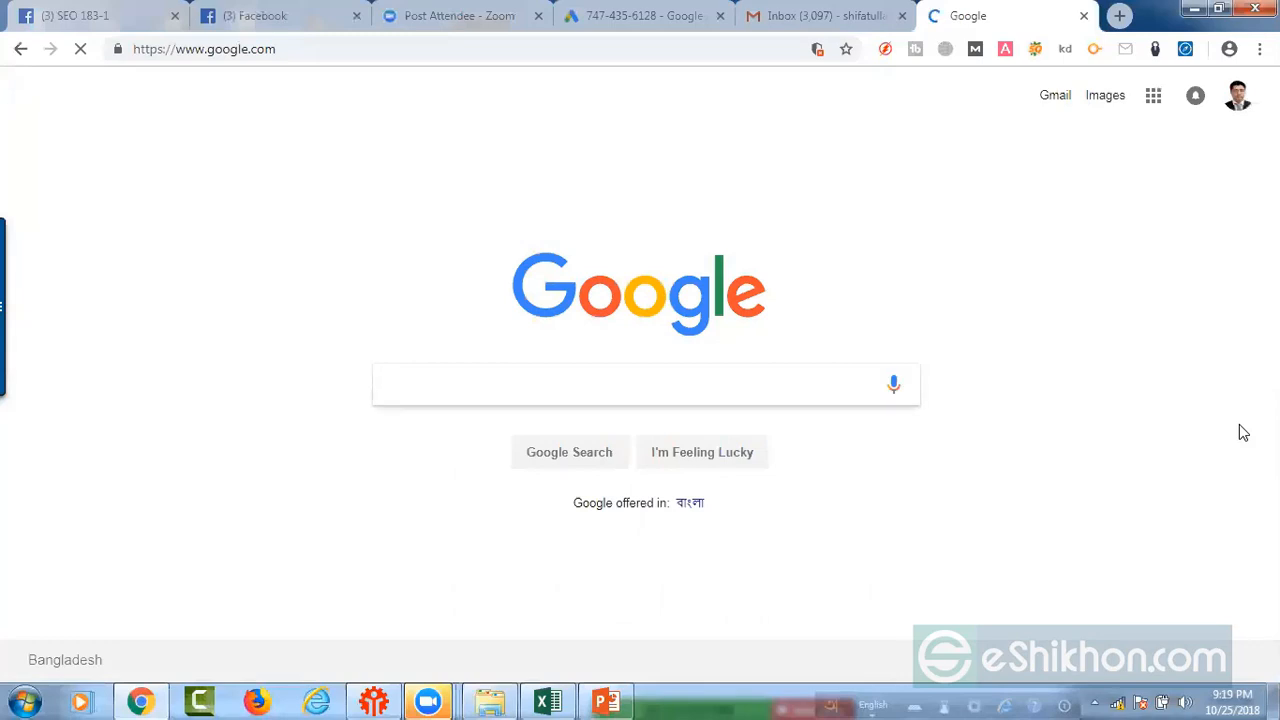
type("best t-shirt in online")
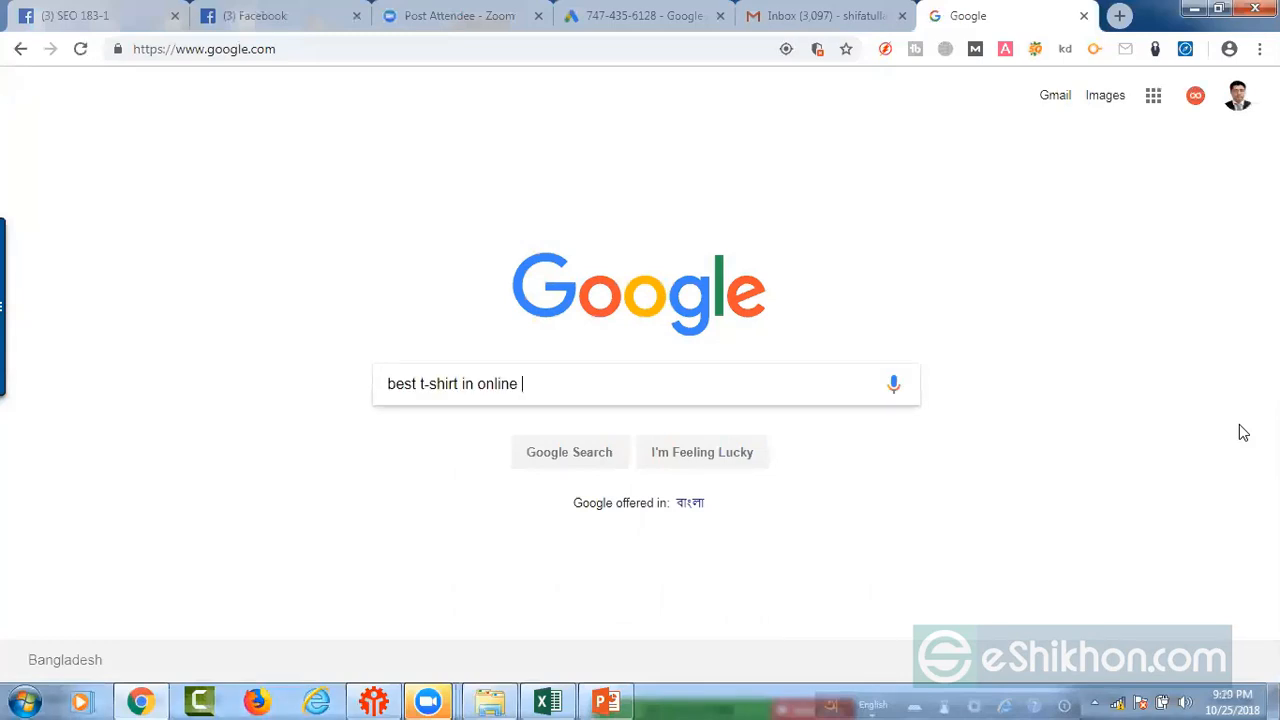
key("Return")
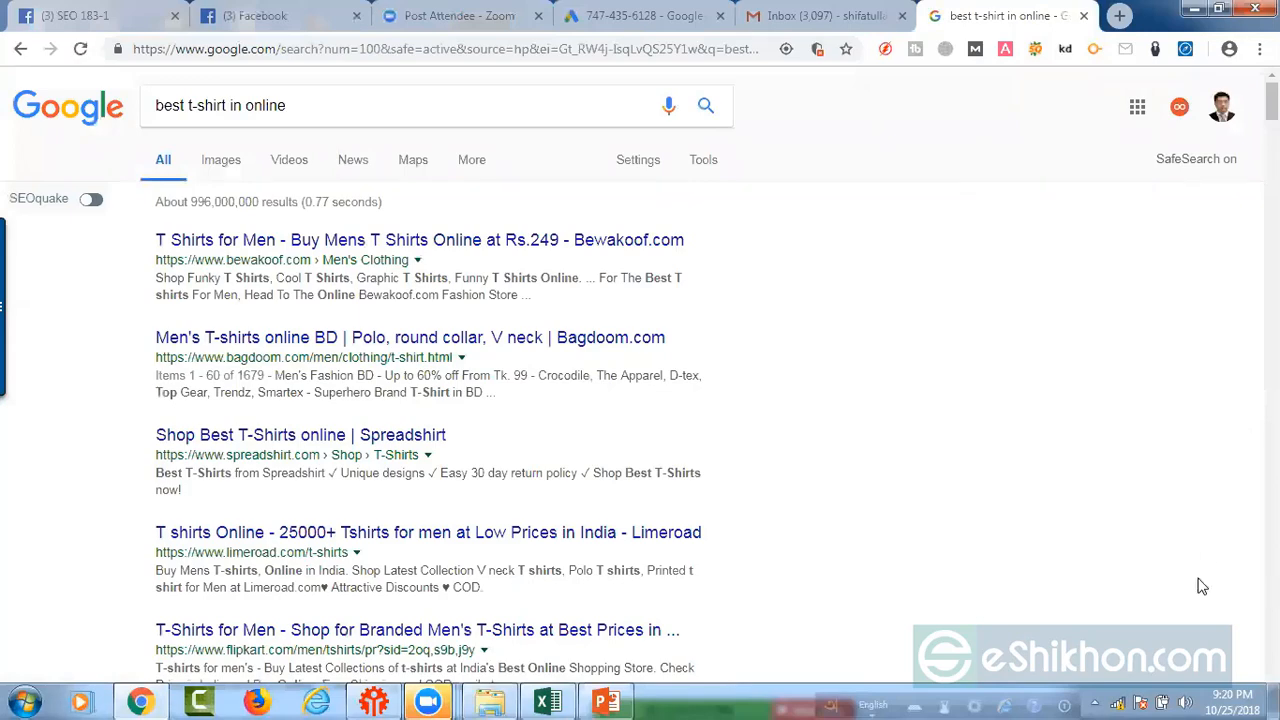
Step: Look through the results for "best t-shirt in online", and search Google for "best hospital in india"
scroll(805, 455, "down", 10)
scroll(810, 453, "down", 8)
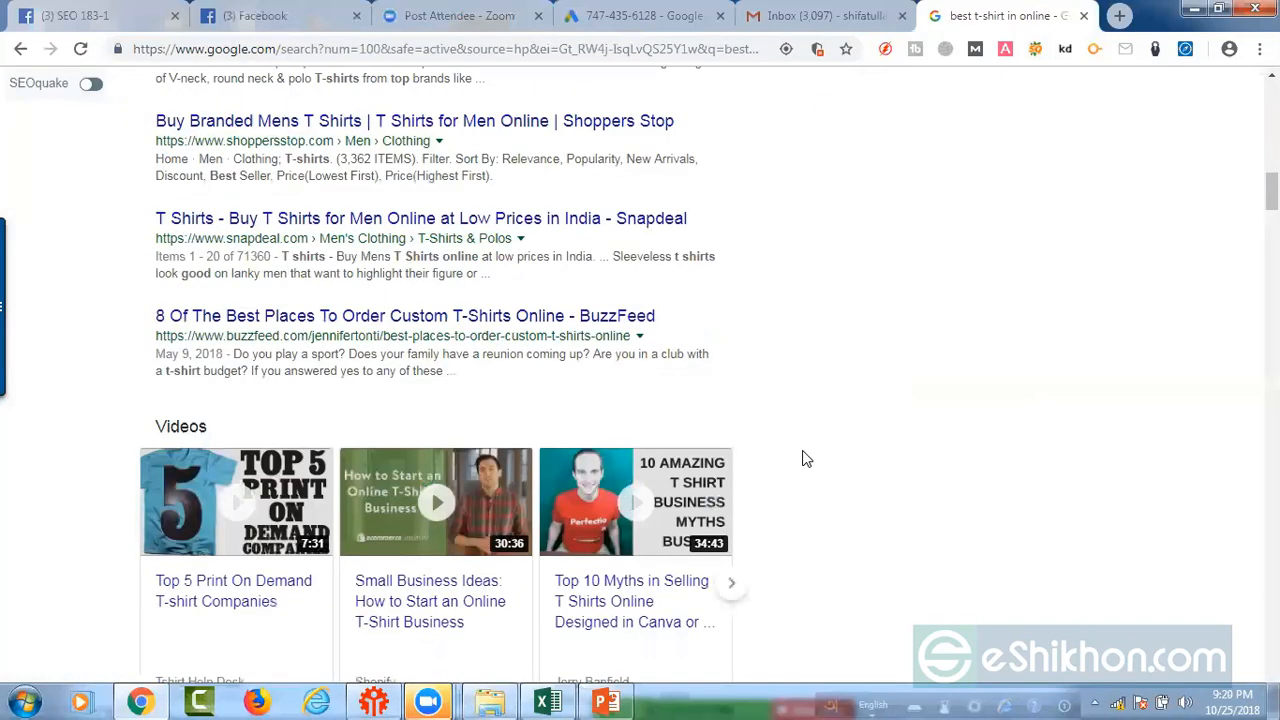
scroll(823, 452, "up", 15)
scroll(823, 458, "up", 2)
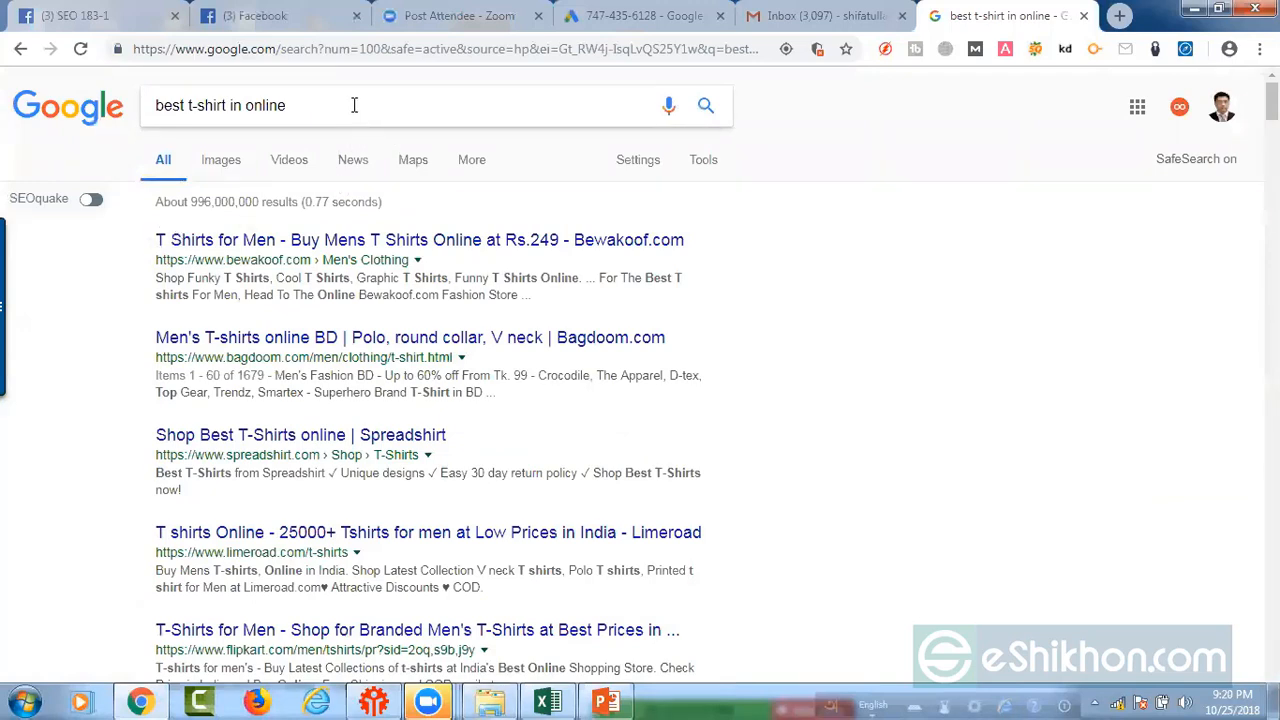
left_click_drag(354, 105, 30, 80)
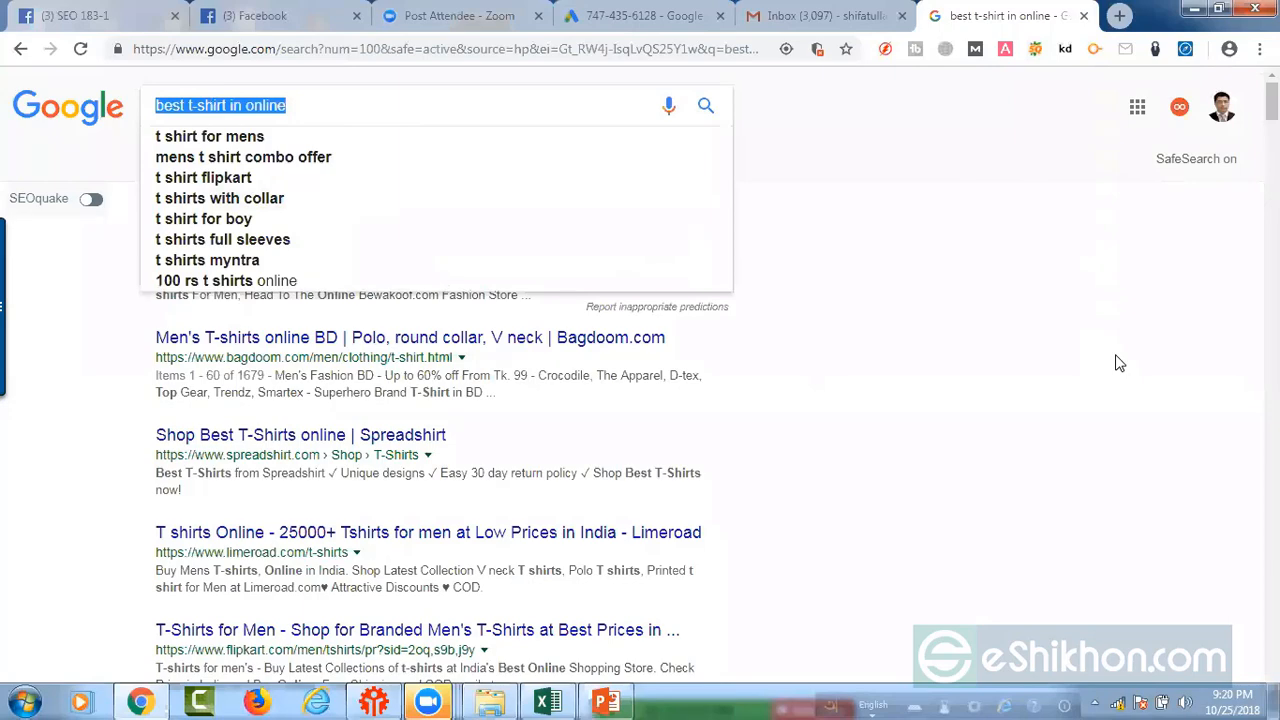
type("be")
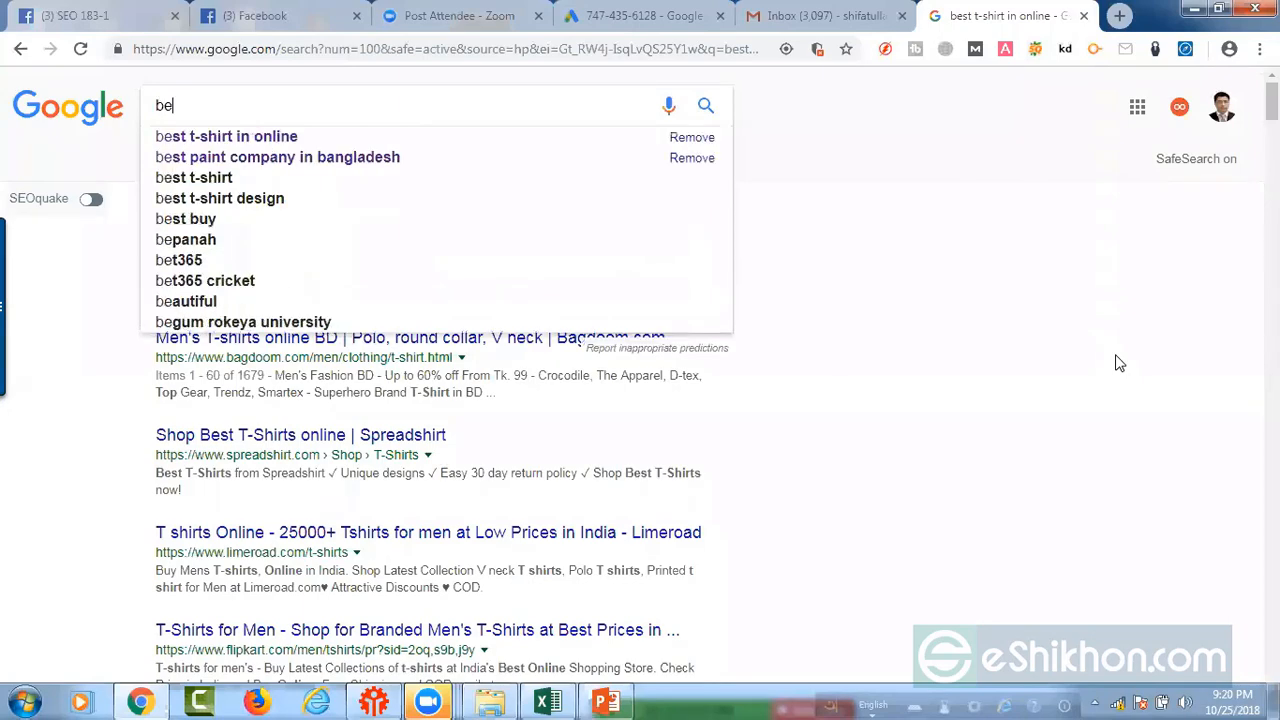
type("st hospit")
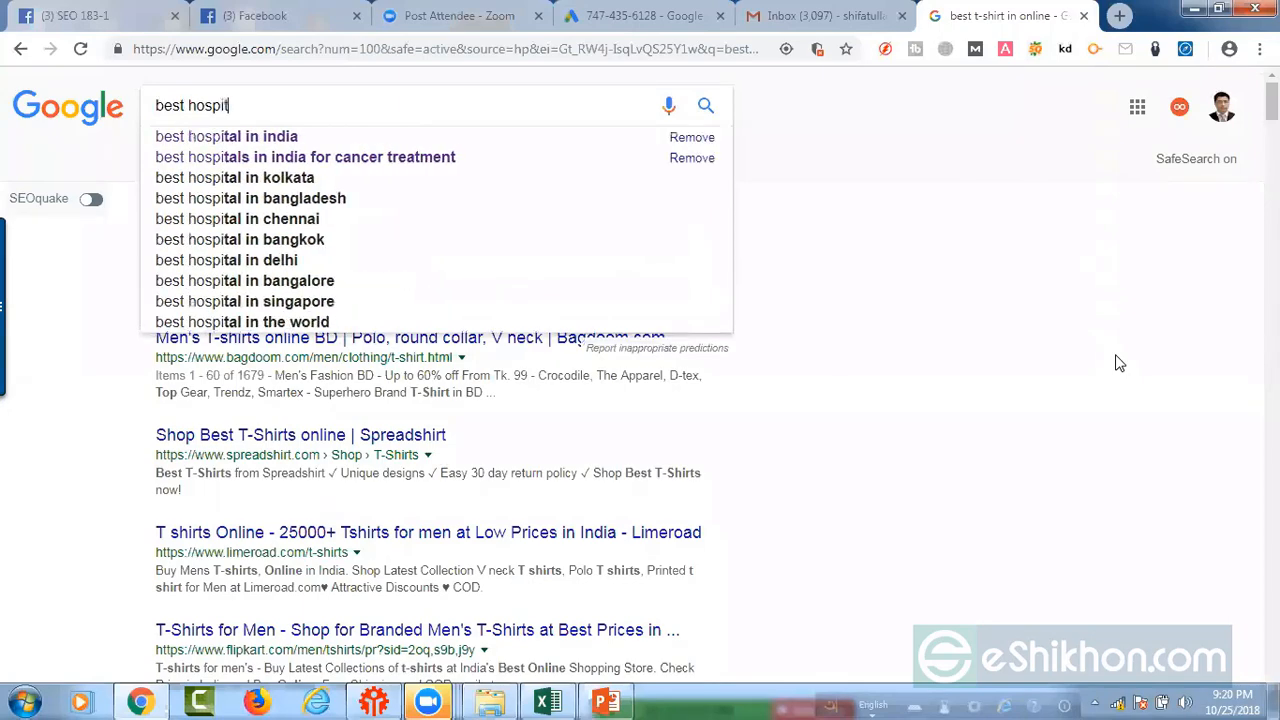
type("al in india")
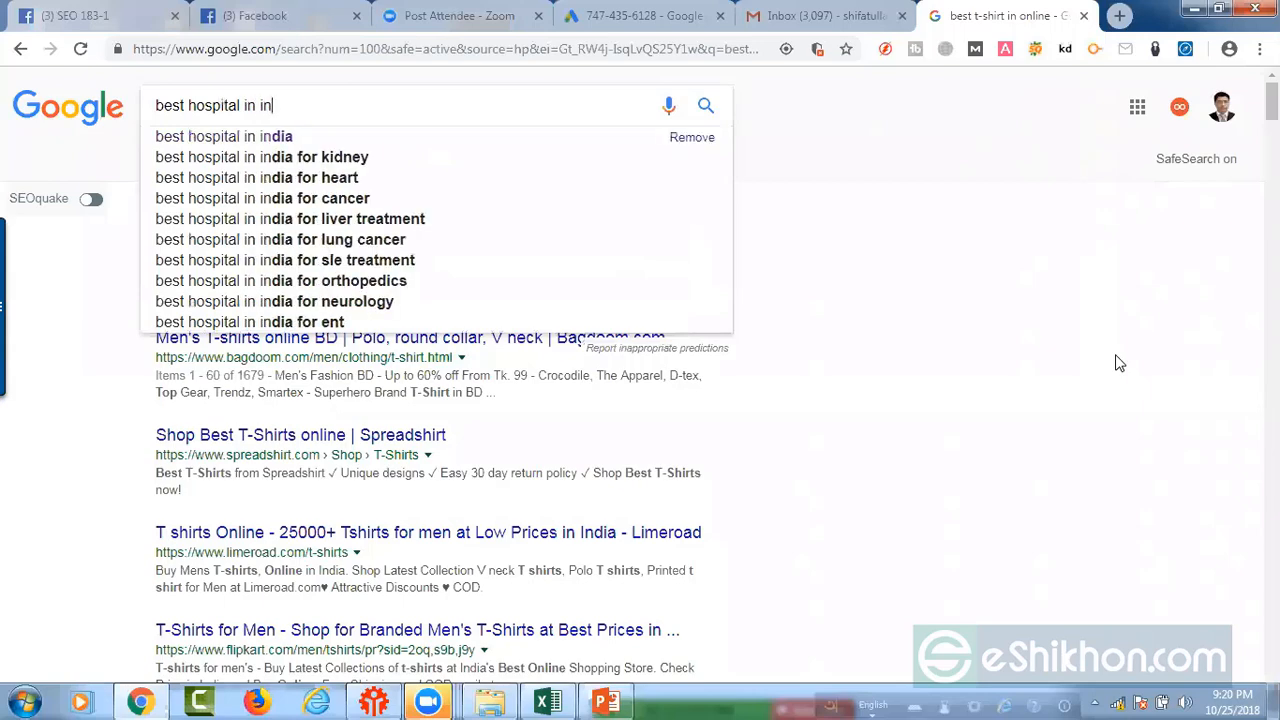
key("Return")
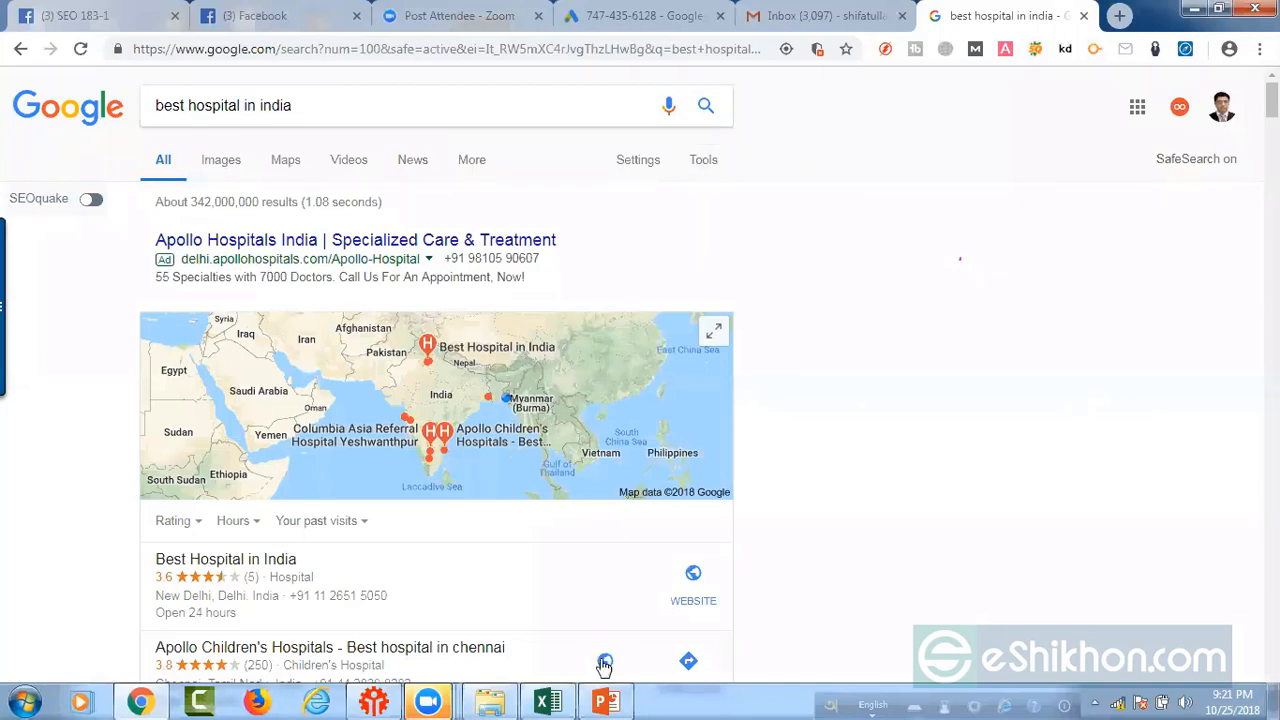
Step: Switch to the Excel spreadsheet and review the first keyword idea and the CPC values in D2:D6
left_click(591, 606)
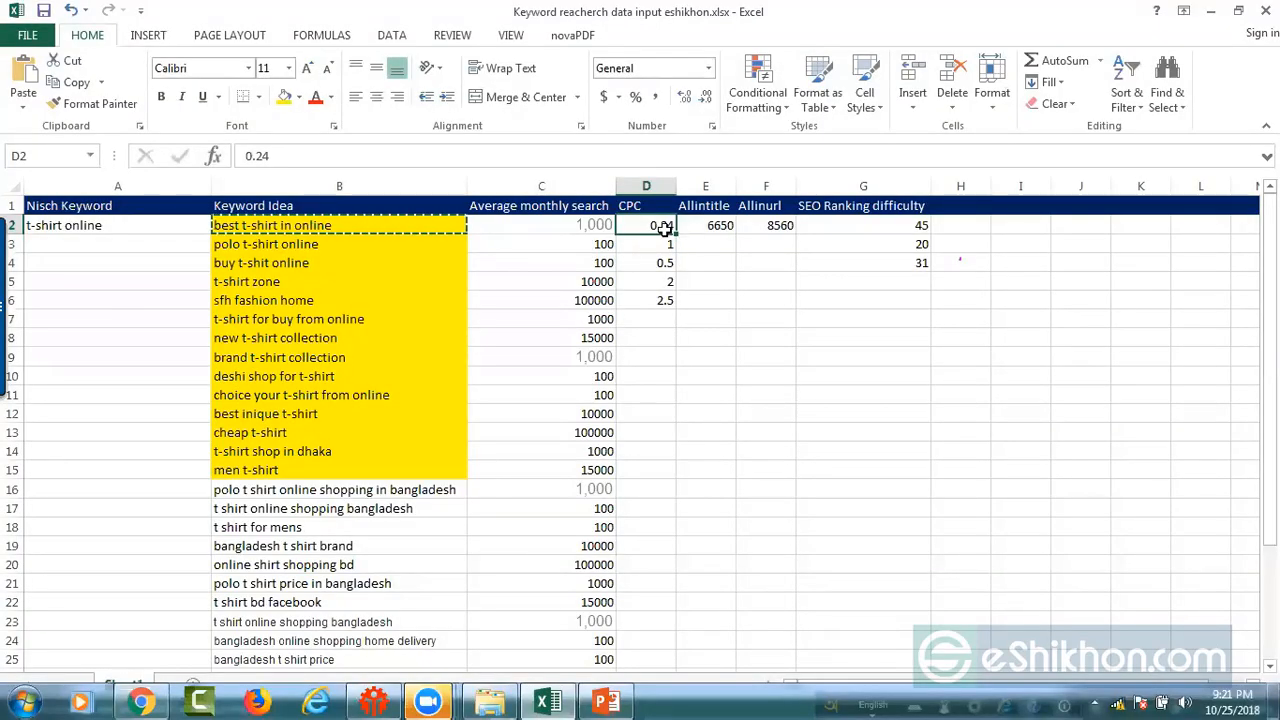
left_click(315, 226)
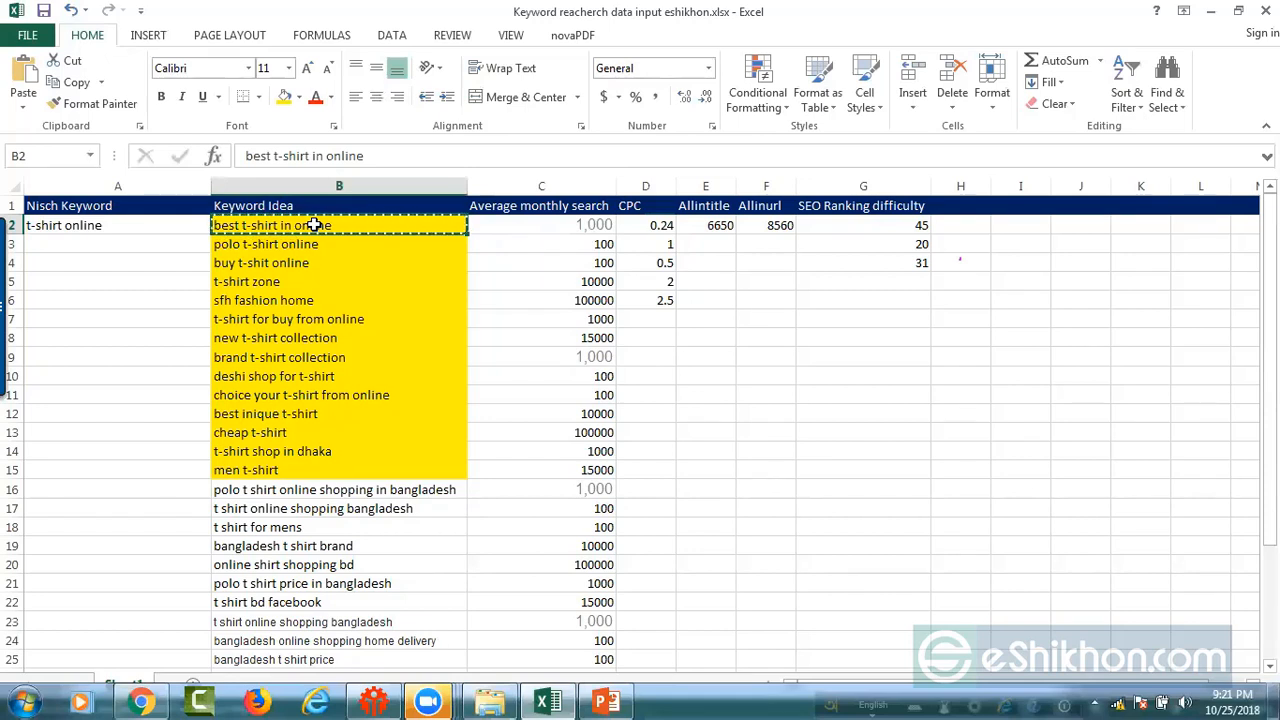
left_click(666, 228)
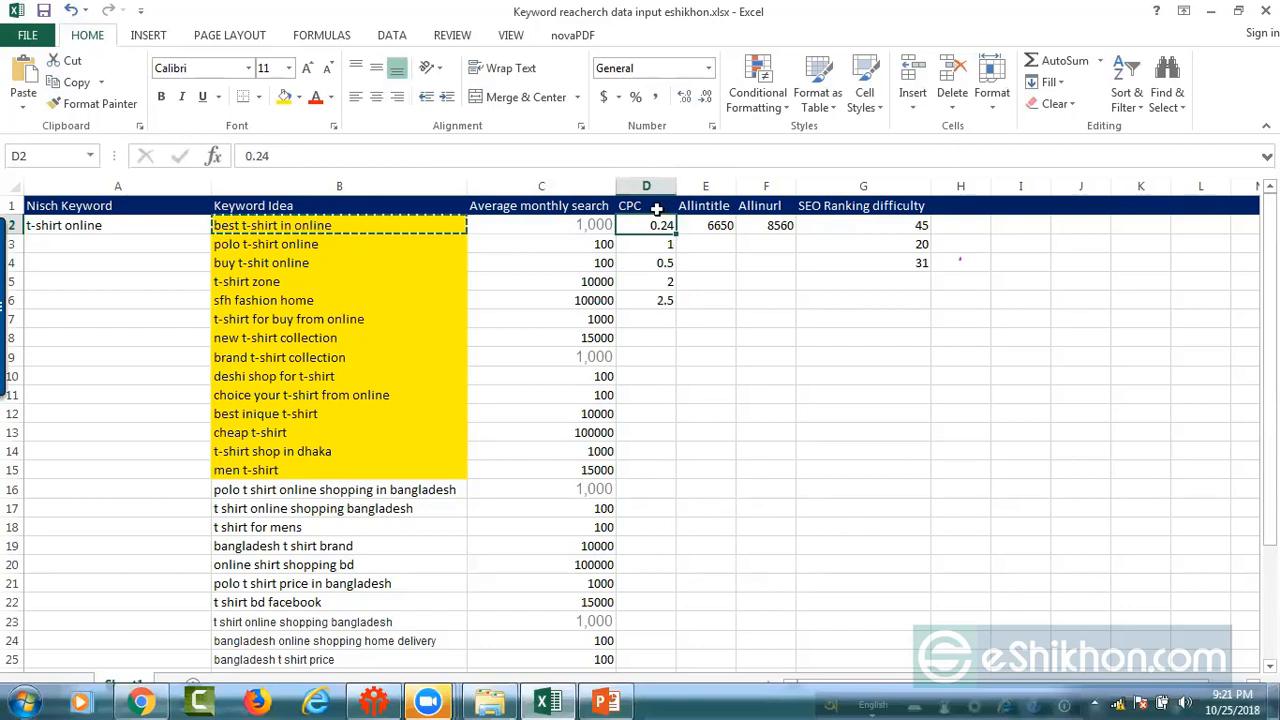
left_click_drag(662, 227, 664, 300)
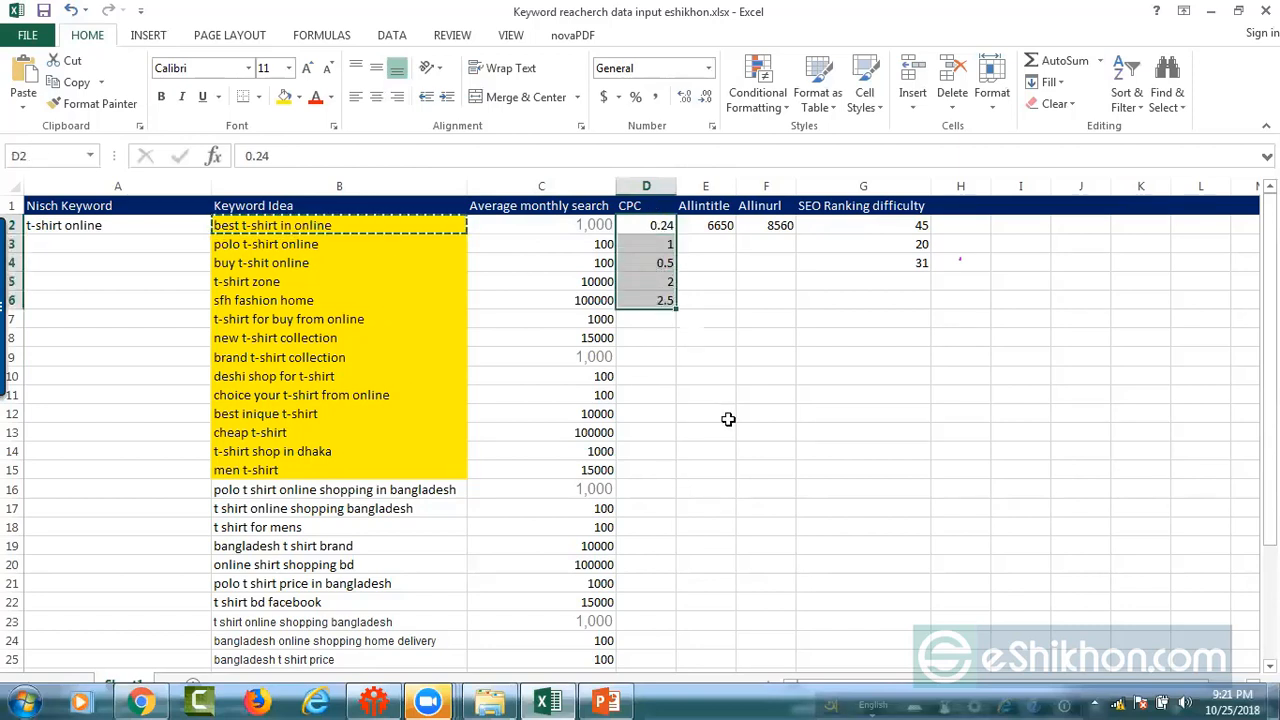
left_click(649, 451)
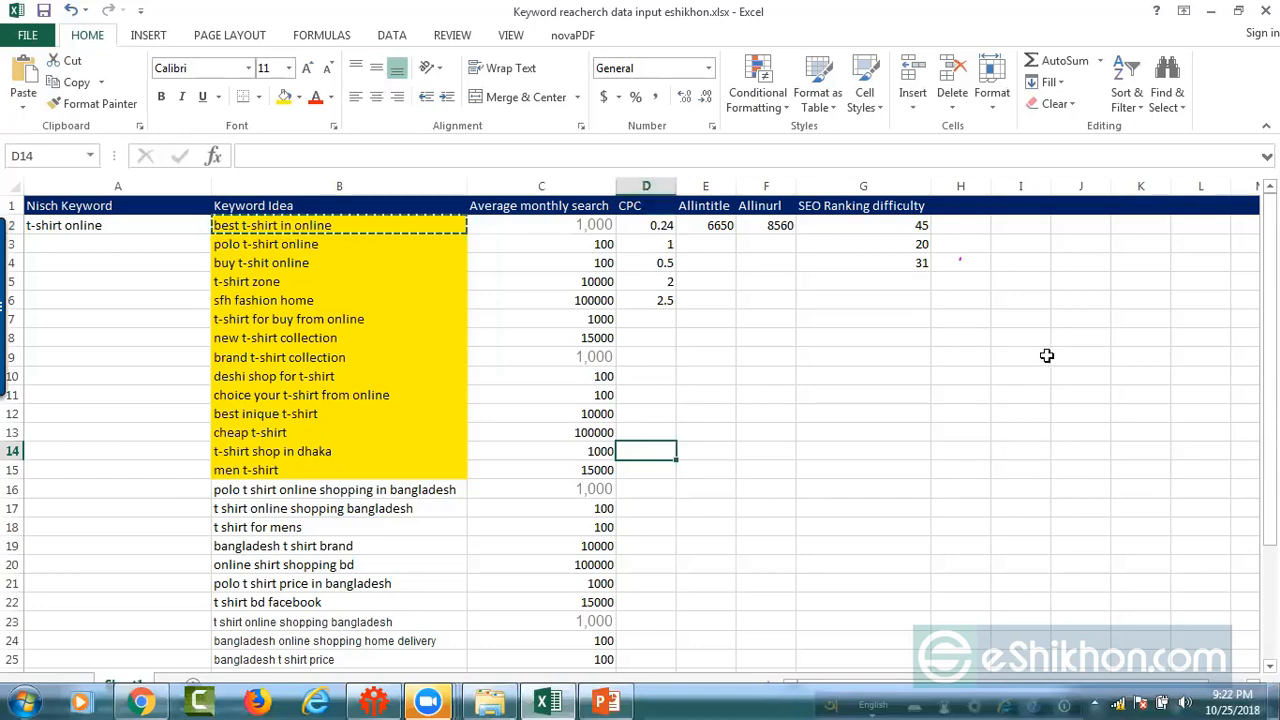
left_click(541, 701)
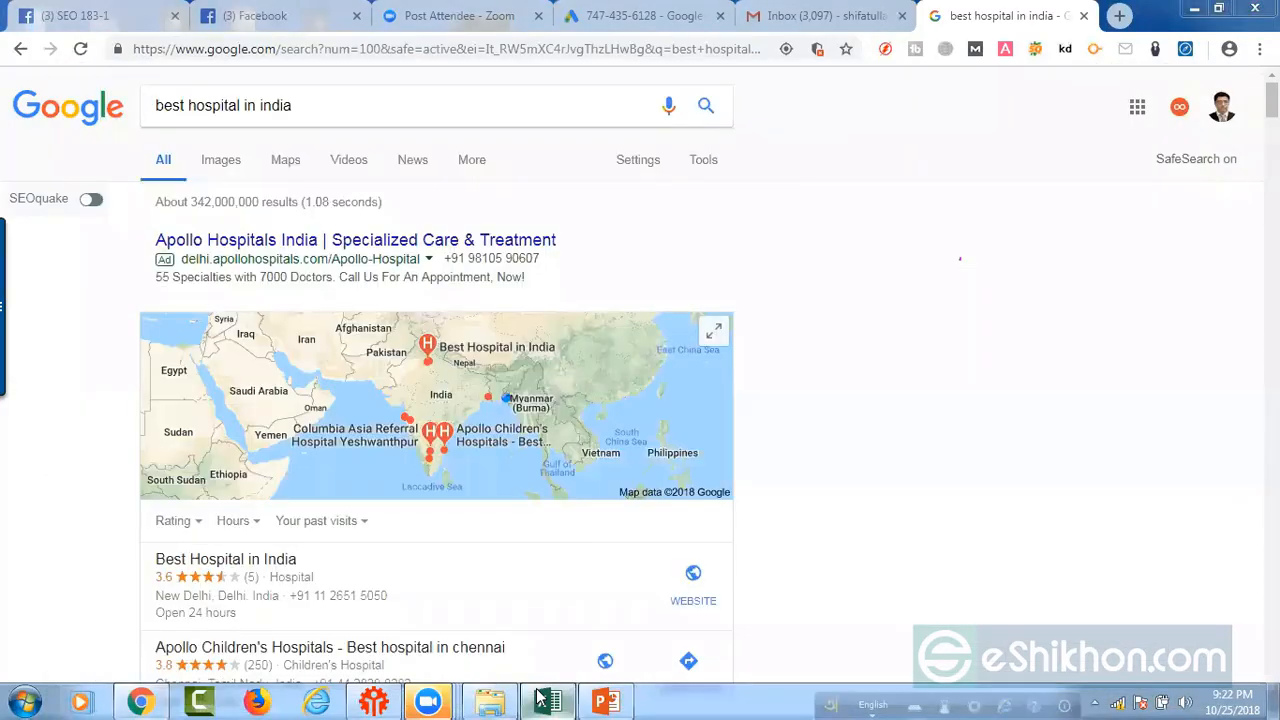
left_click(541, 700)
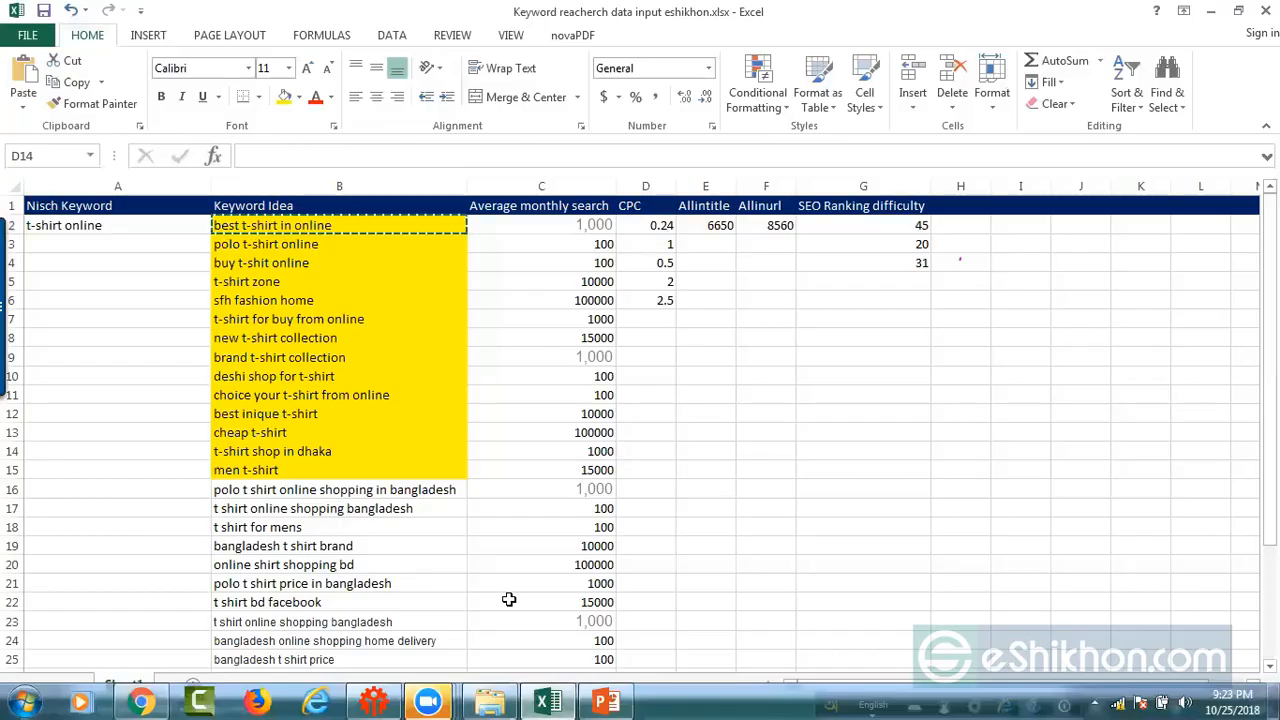
Step: Reopen the Google Ads keyword ideas in Chrome, and check the first average monthly search value in the Excel spreadsheet
left_click(145, 700)
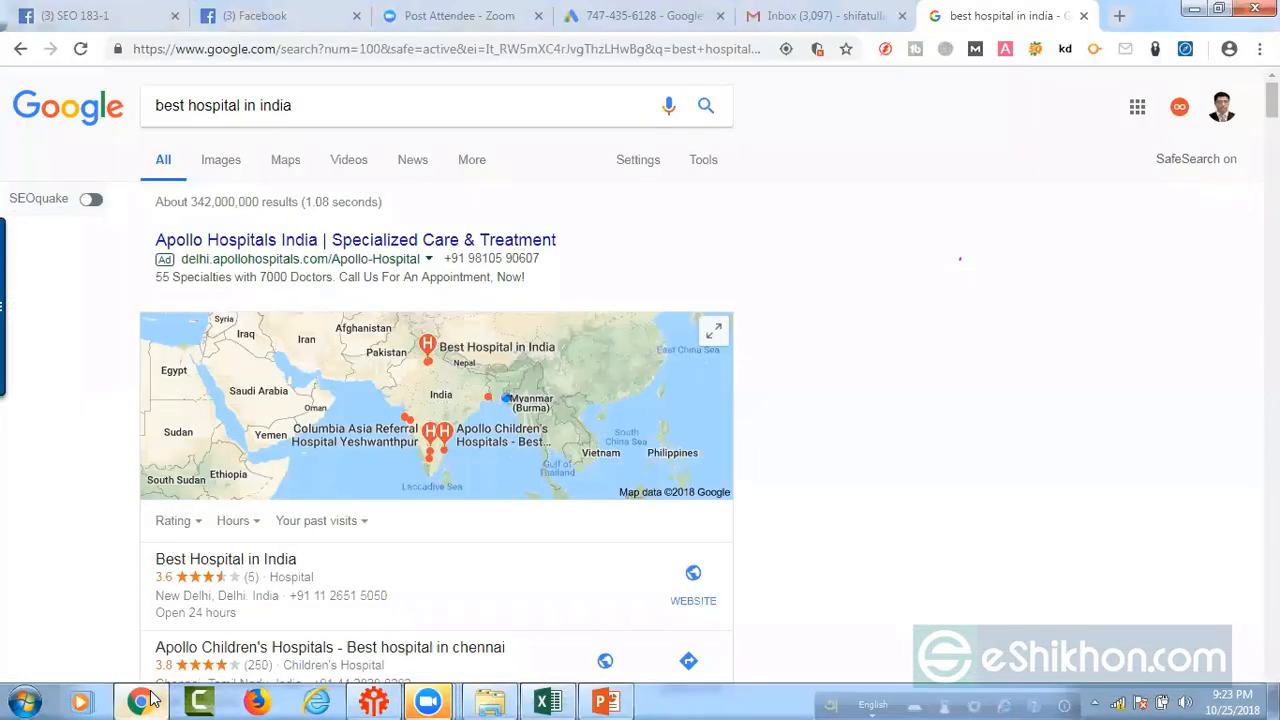
left_click(145, 700)
left_click(145, 700)
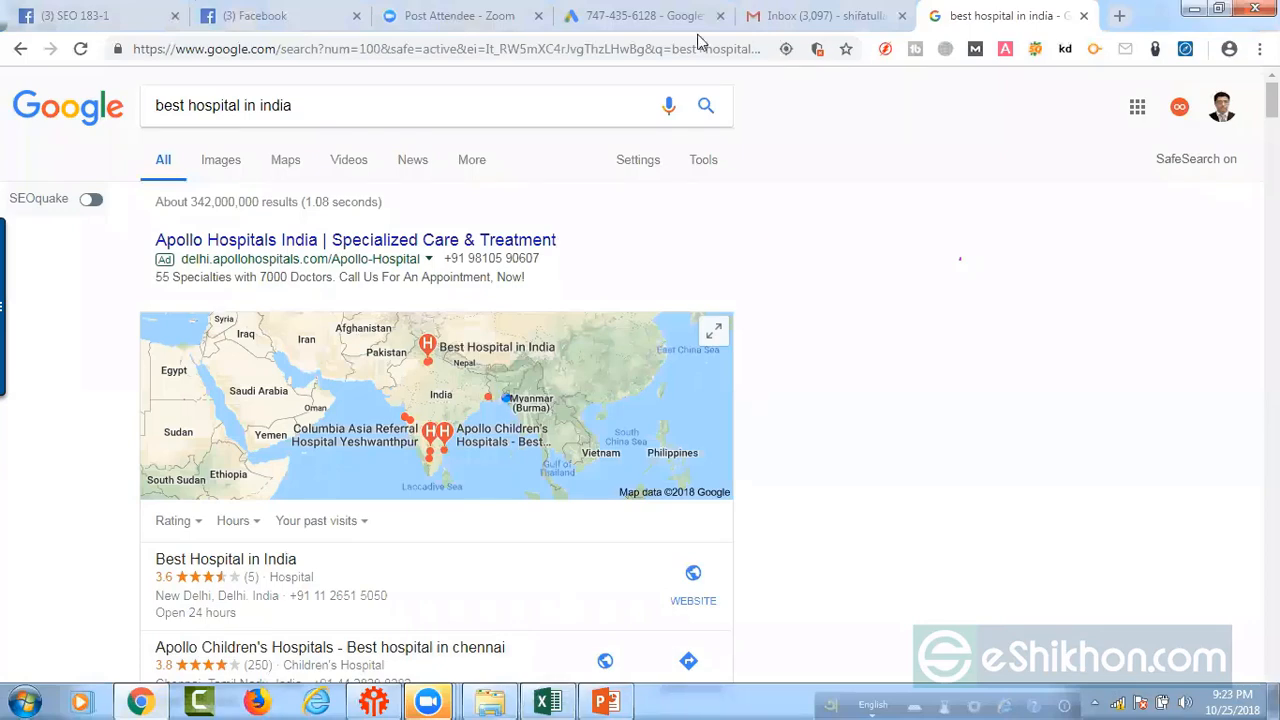
left_click(625, 18)
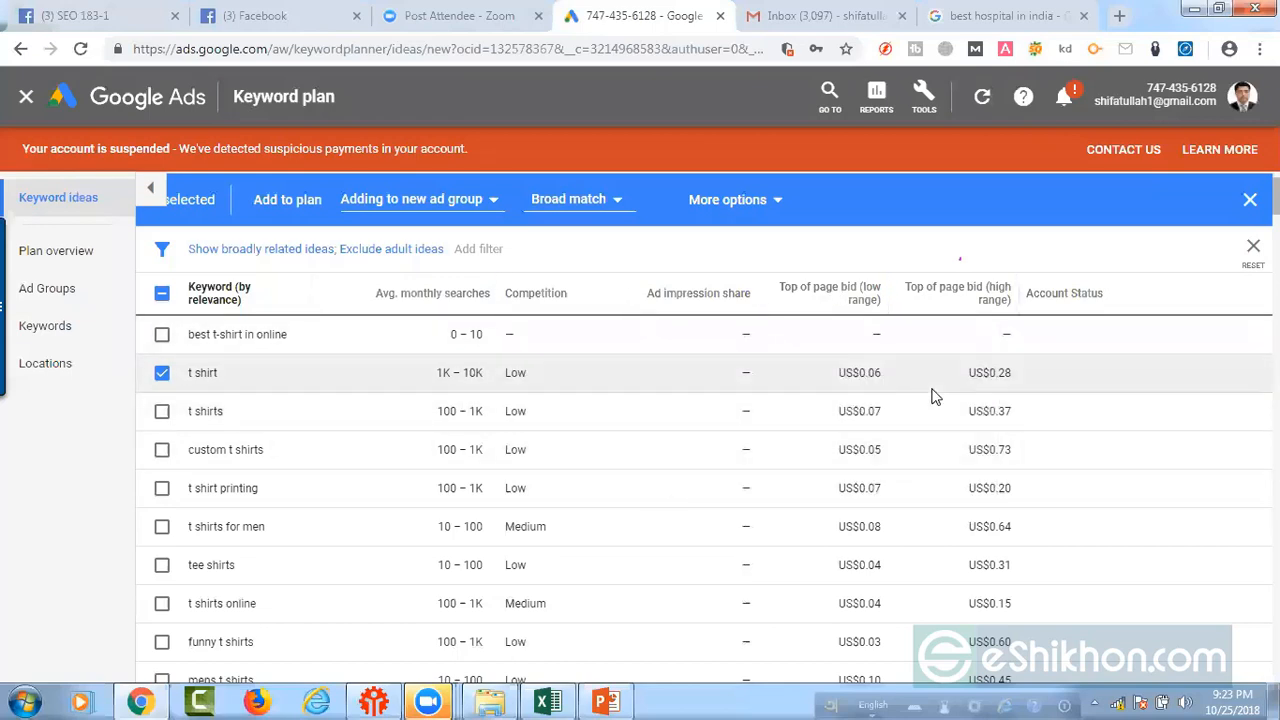
mouse_move(395, 296)
left_click(548, 700)
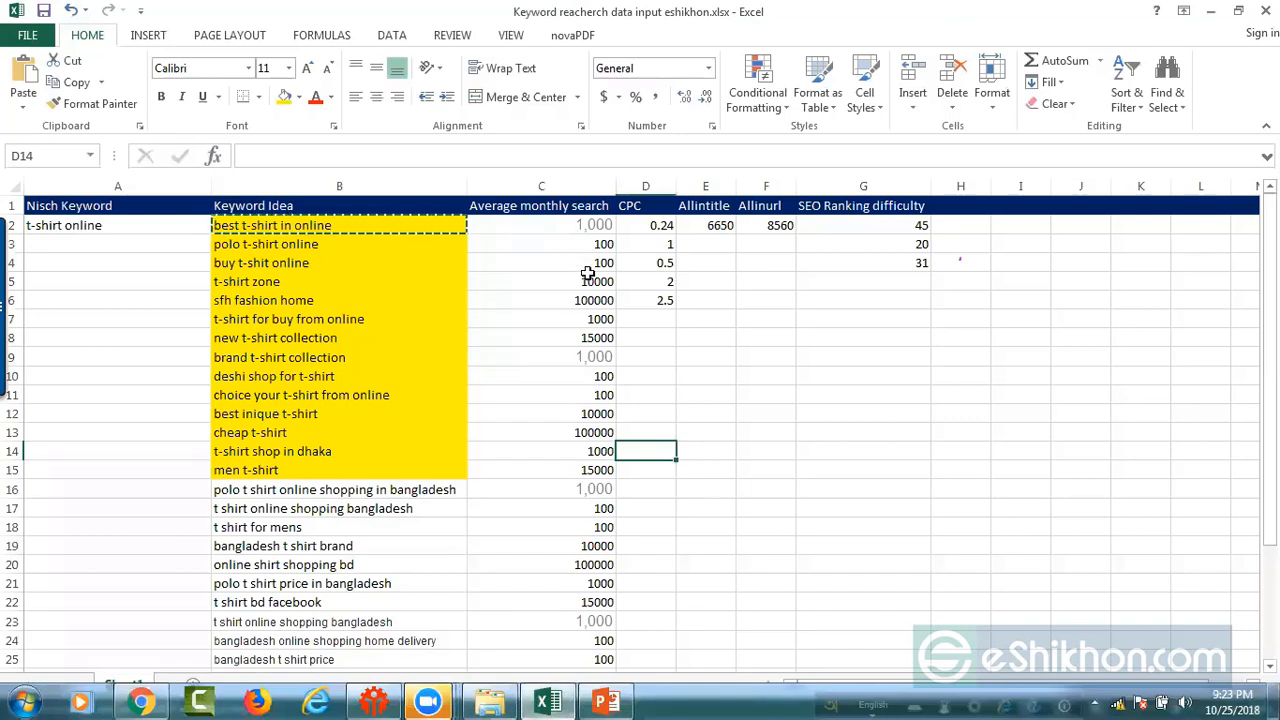
left_click(597, 225)
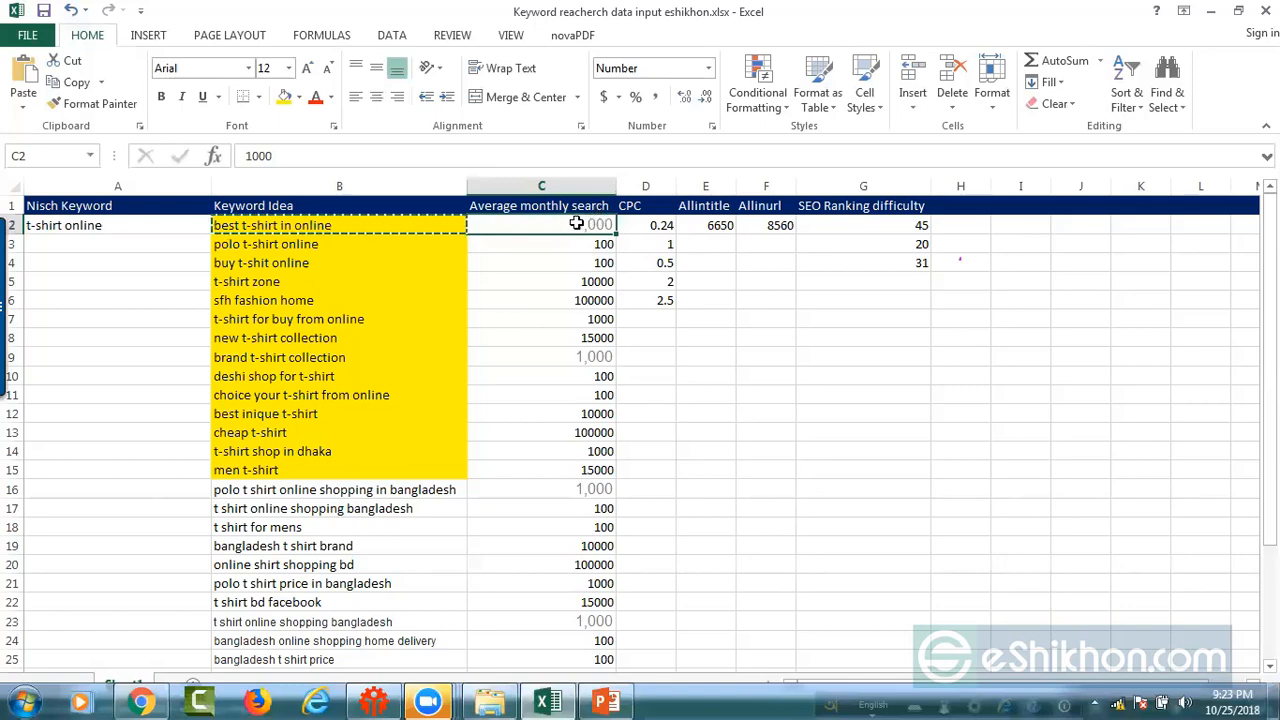
Step: Return to the keyword ideas in Chrome and examine the top of page bid ranges further down the list
left_click(549, 702)
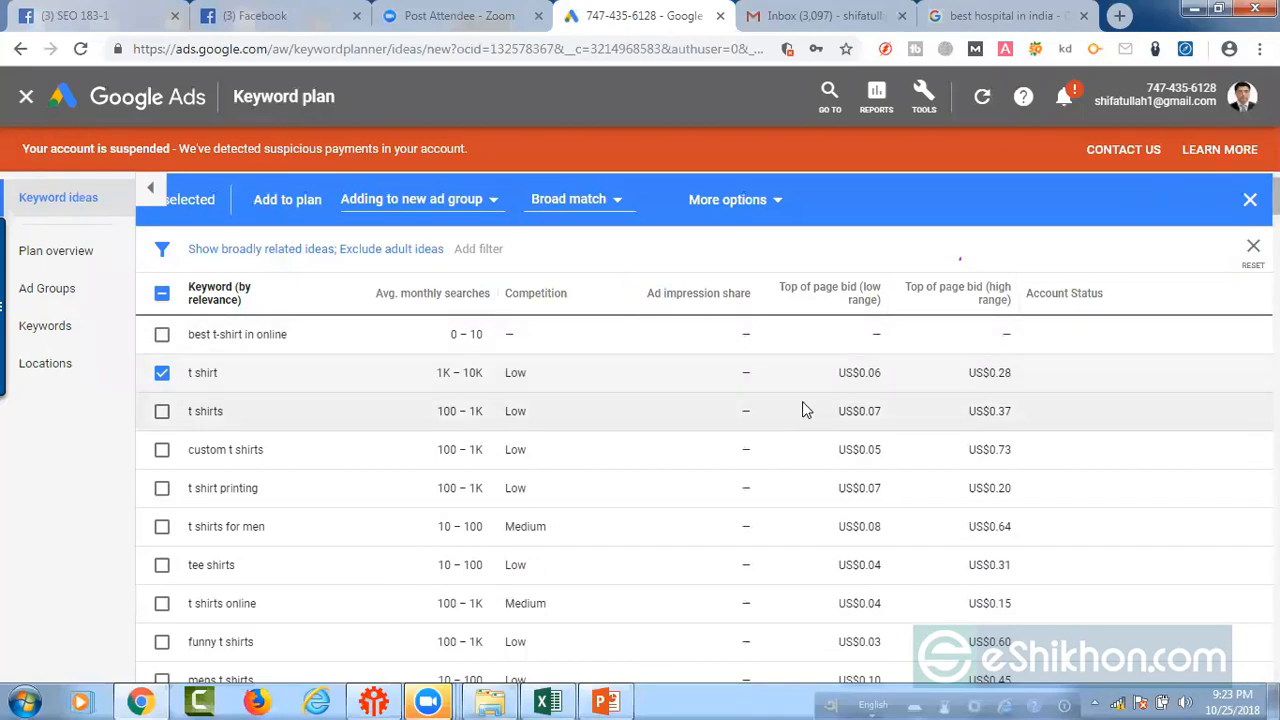
scroll(1007, 477, "down", 5)
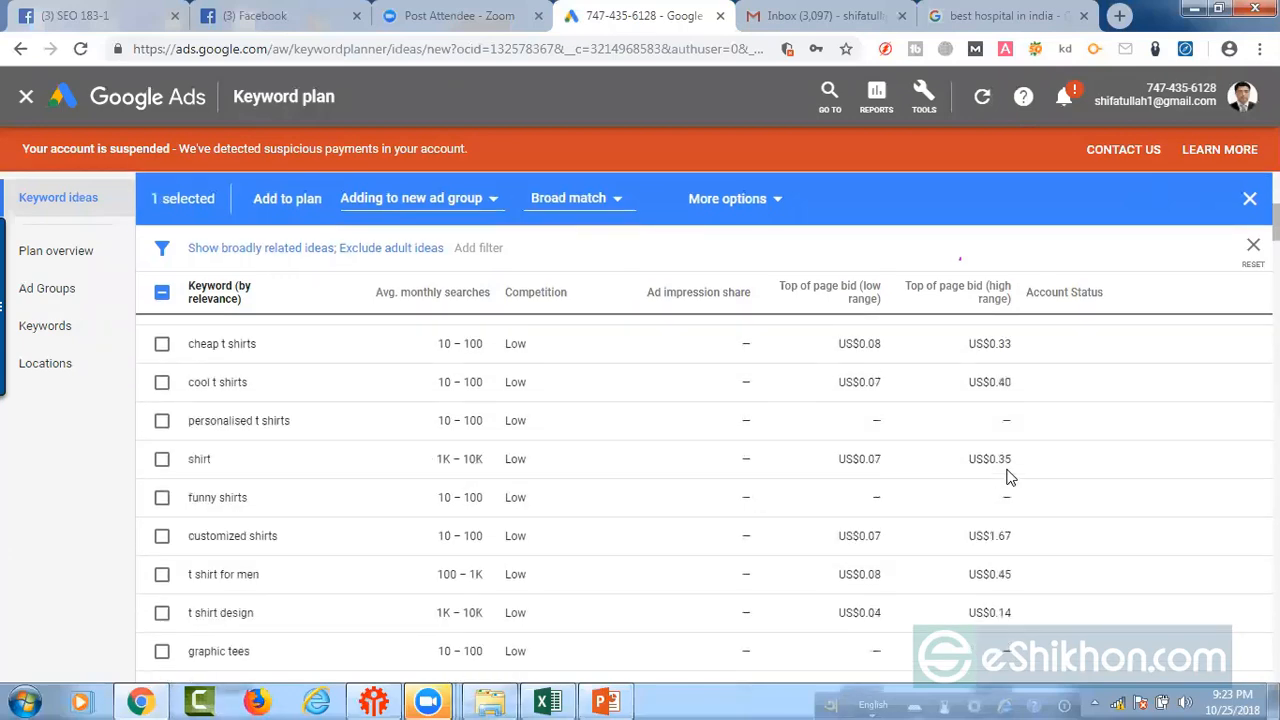
scroll(1008, 477, "down", 5)
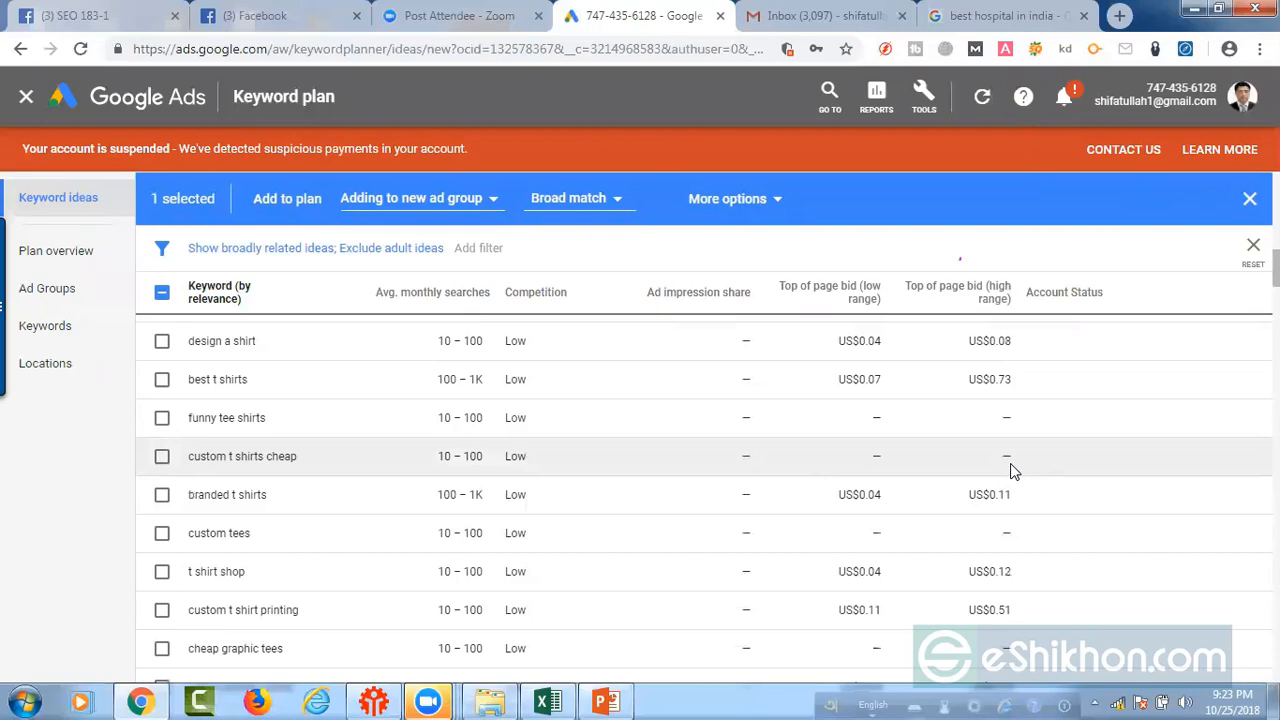
scroll(1010, 470, "up", 6)
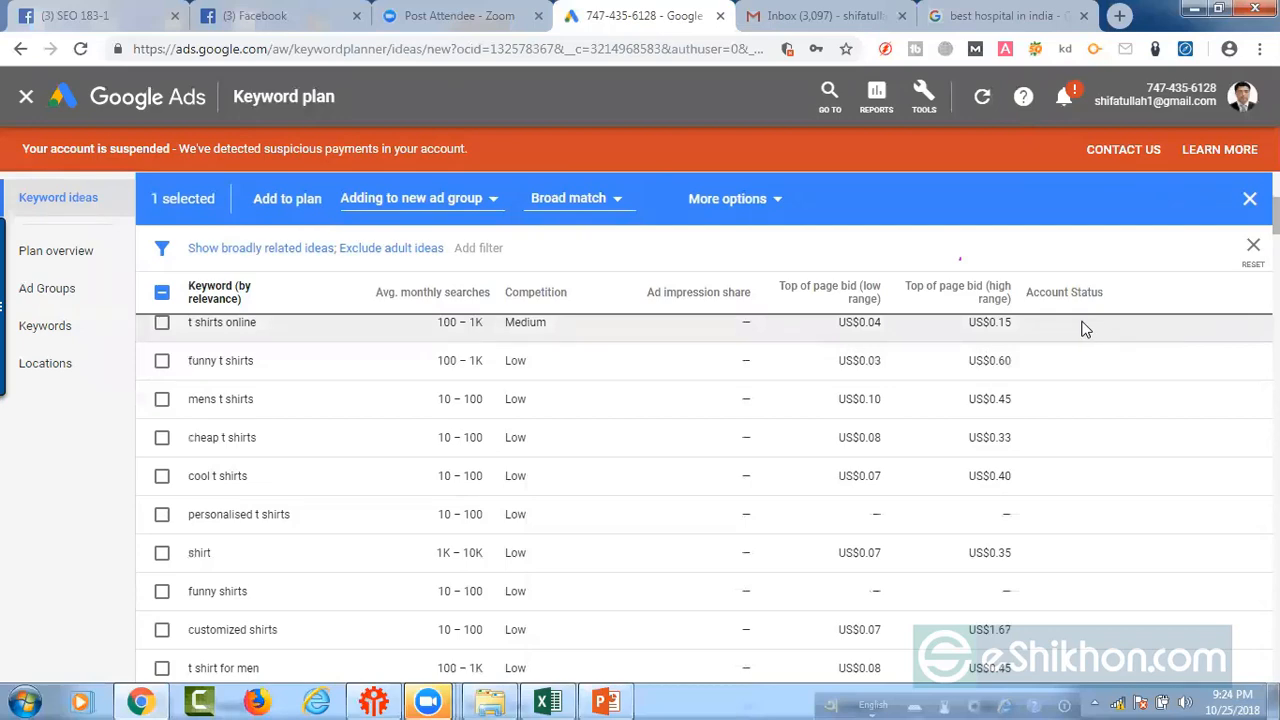
scroll(1150, 392, "down", 8)
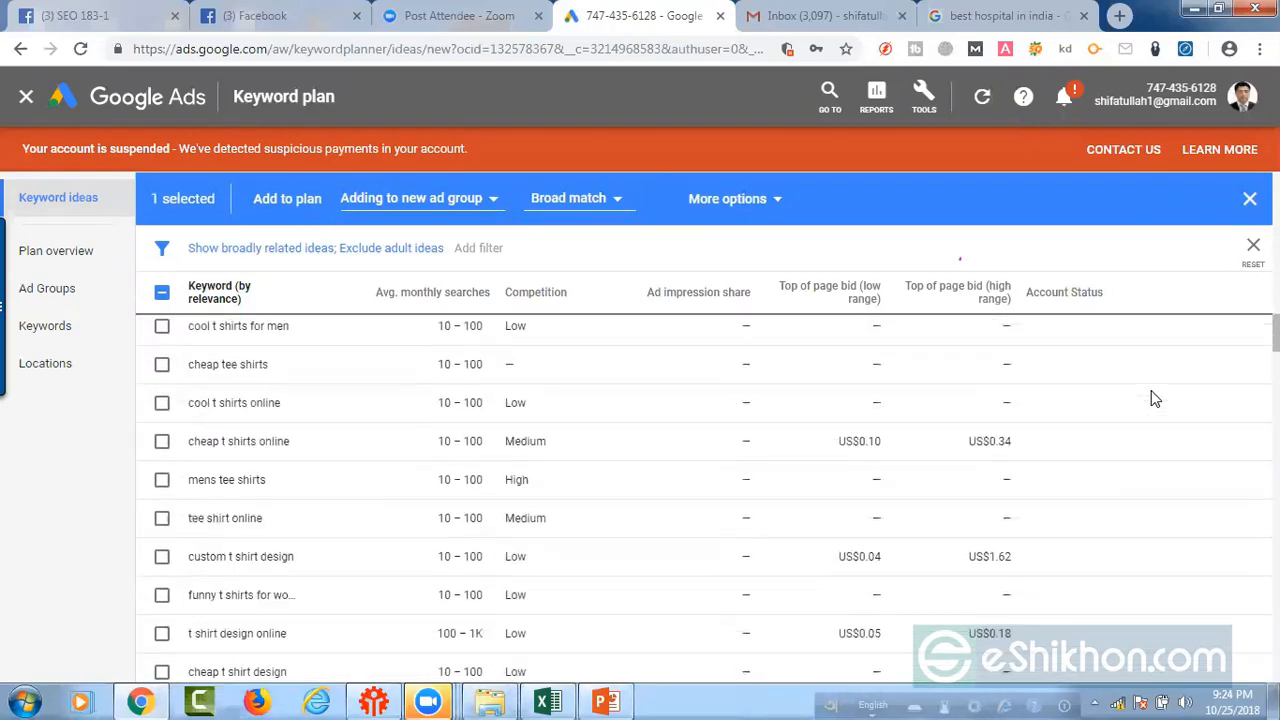
scroll(1150, 398, "down", 5)
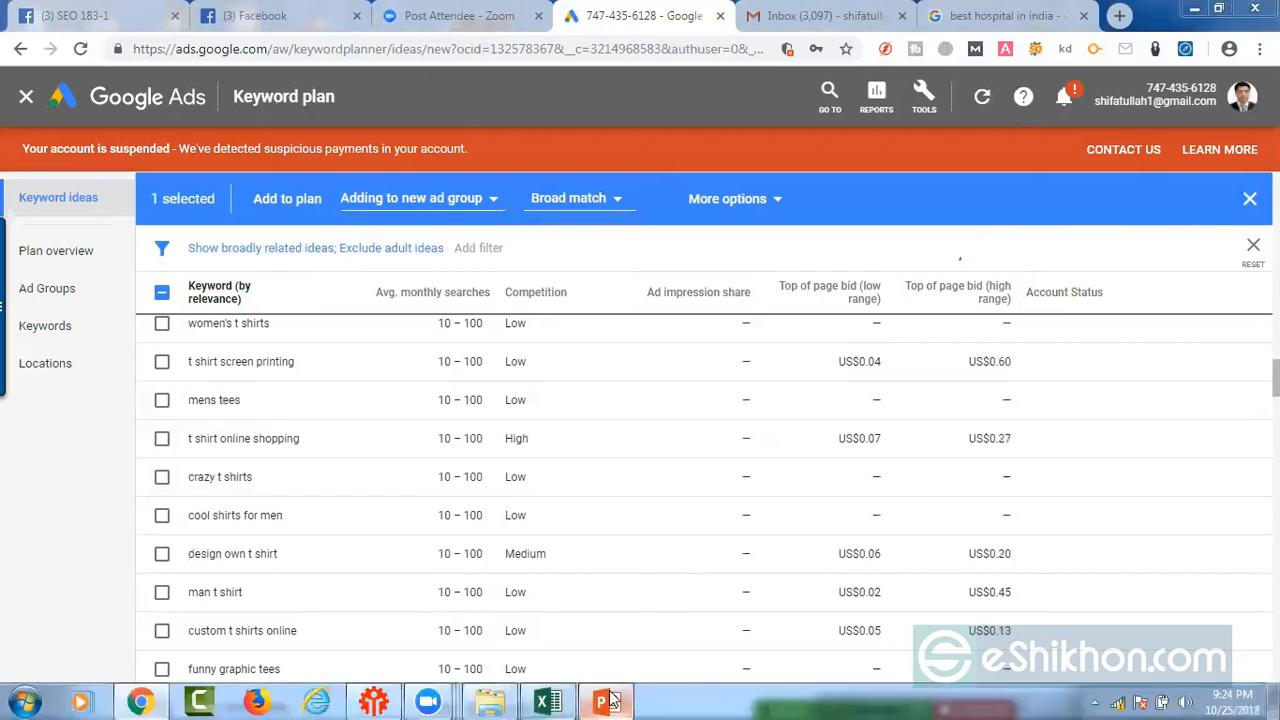
left_click(608, 700)
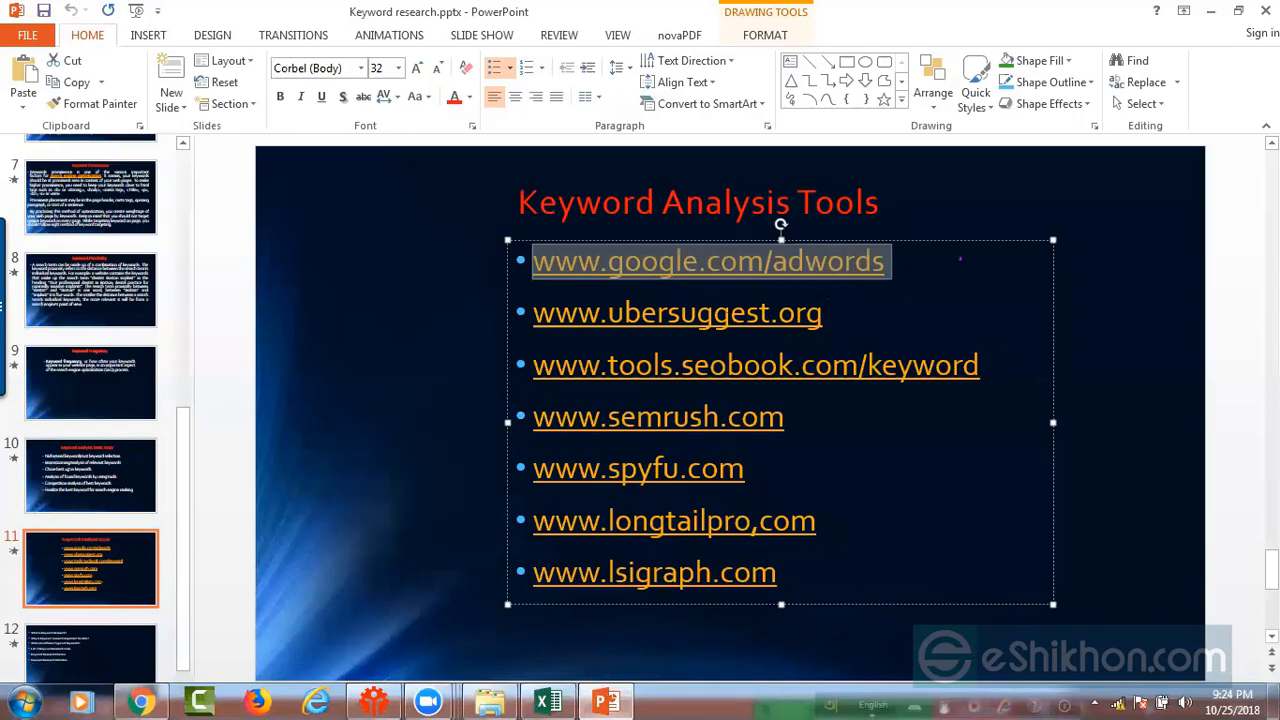
key("Down")
triple_click(564, 318)
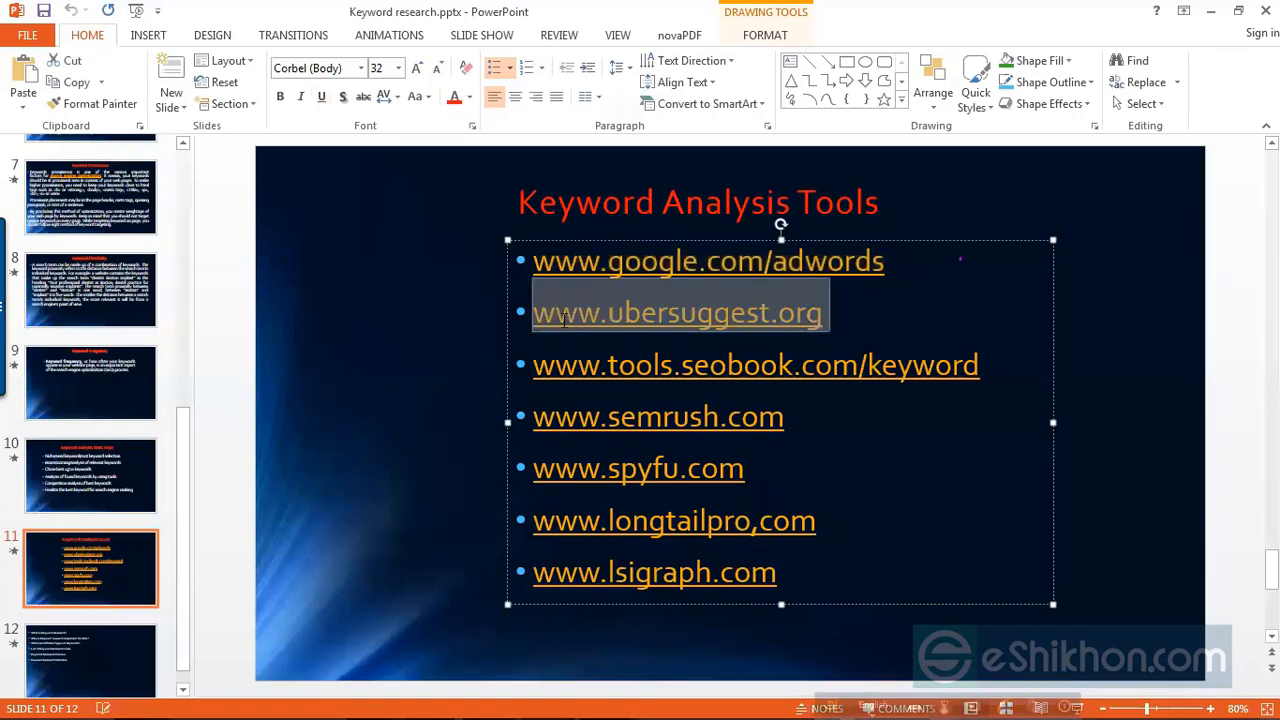
left_click_drag(792, 418, 587, 416)
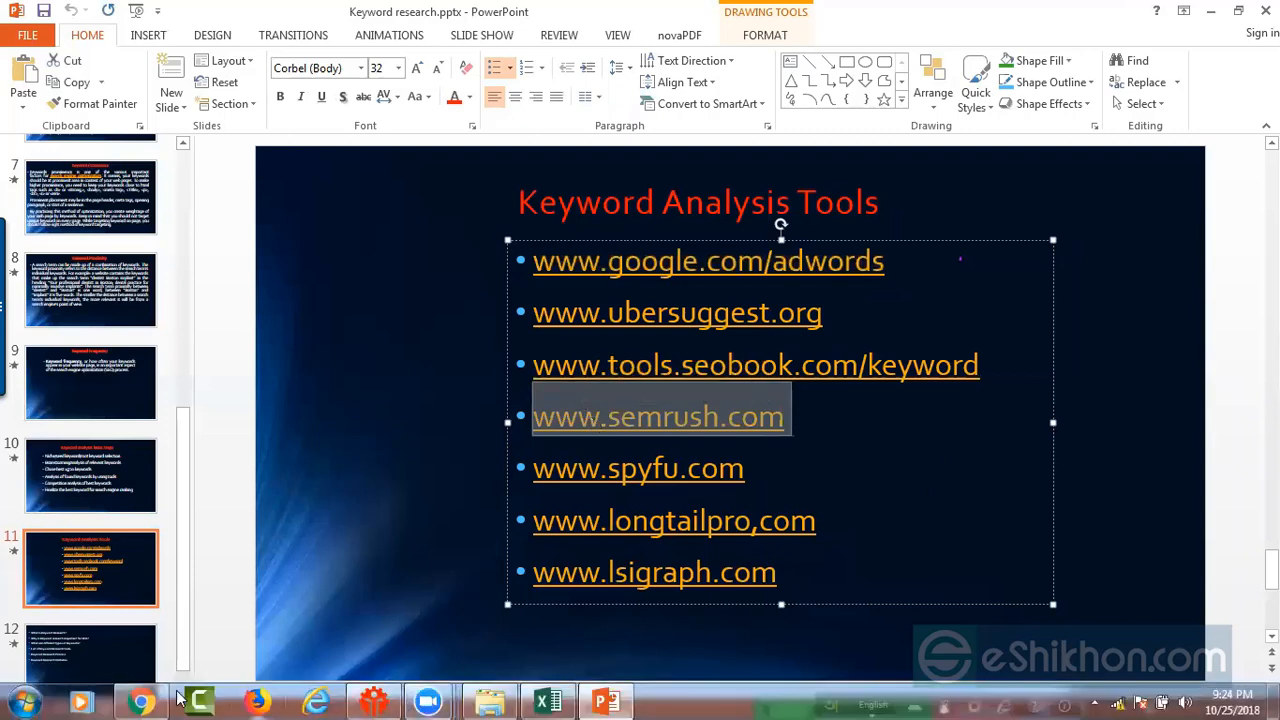
left_click(141, 701)
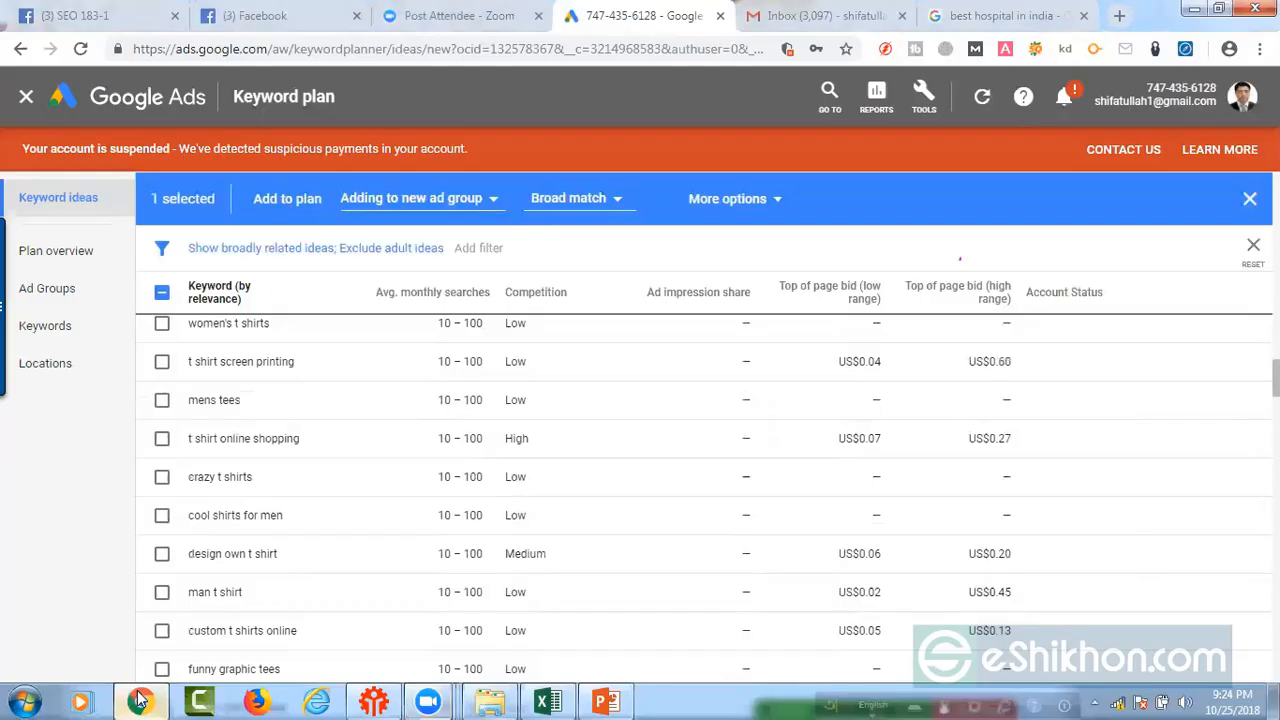
left_click(1120, 18)
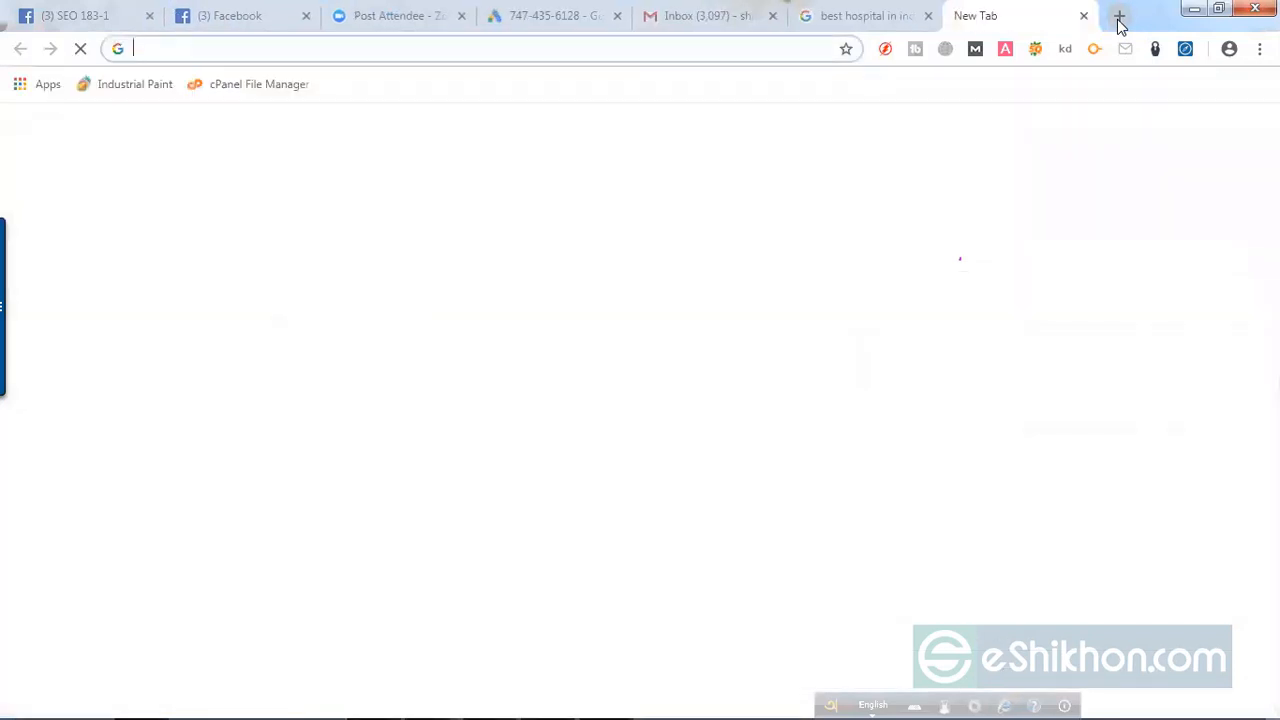
type("www.semrush.com")
key("Return")
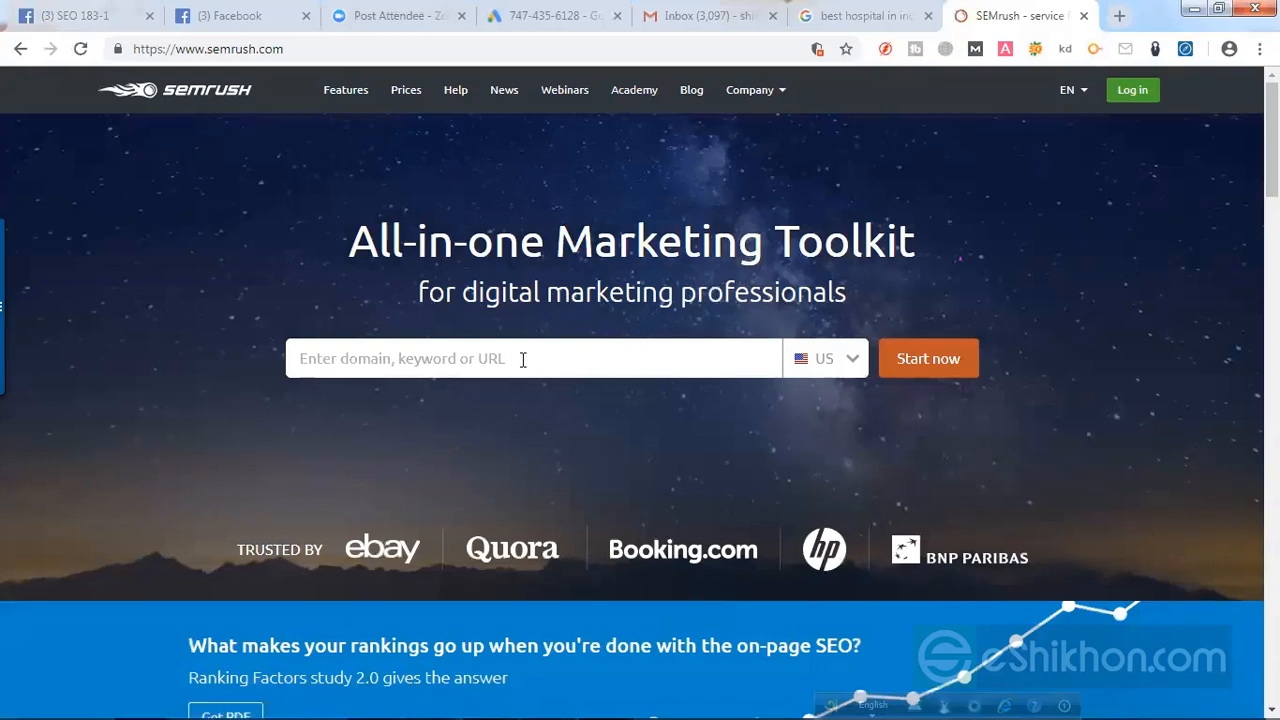
left_click(392, 358)
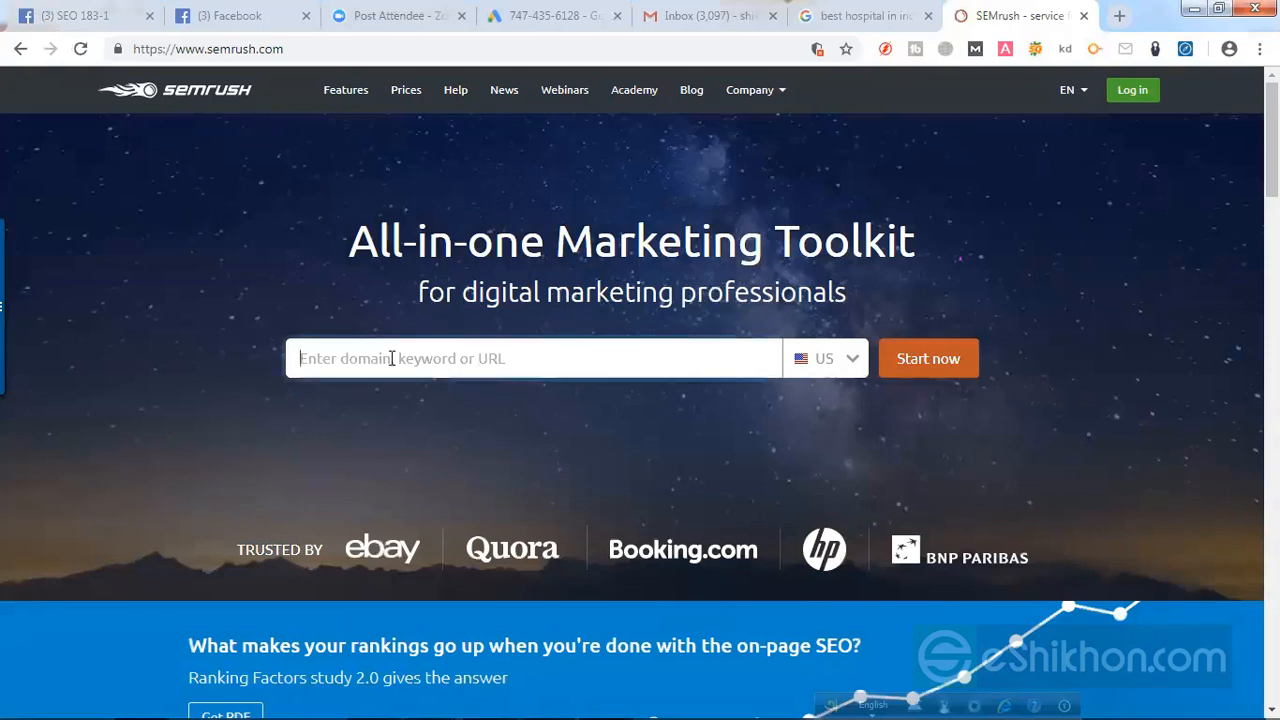
key("ctrl+v")
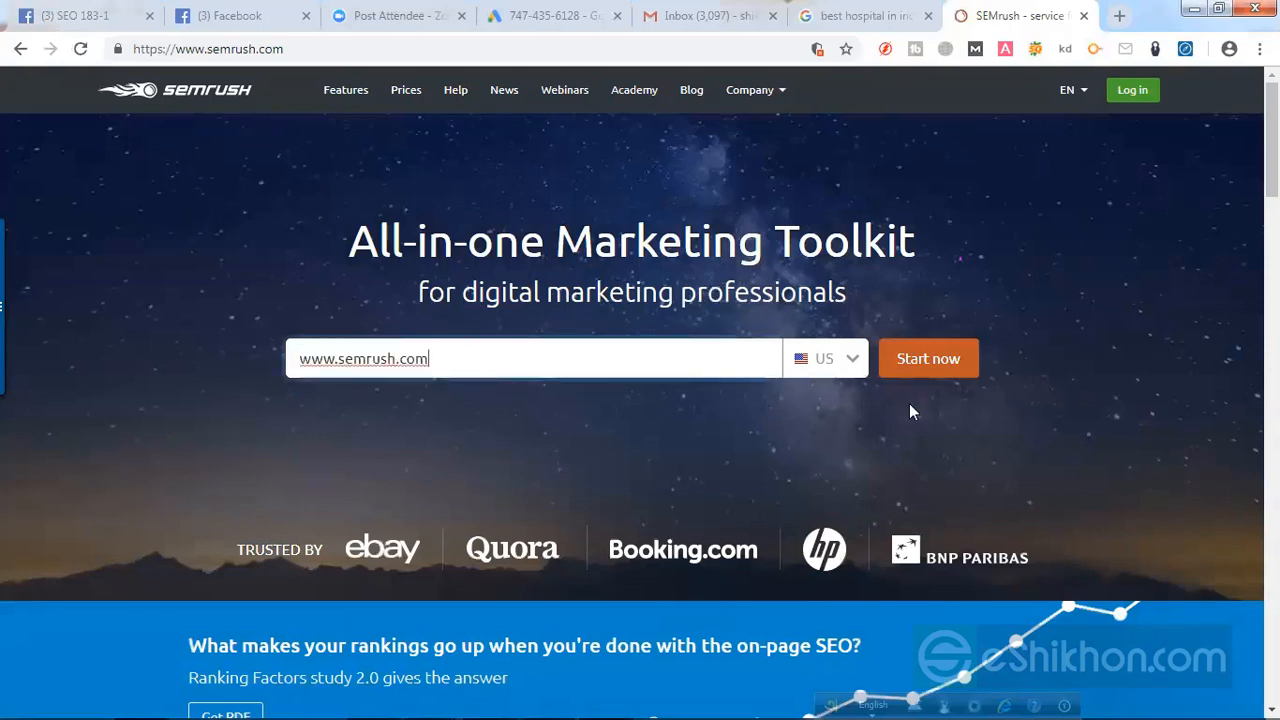
key("ctrl+z")
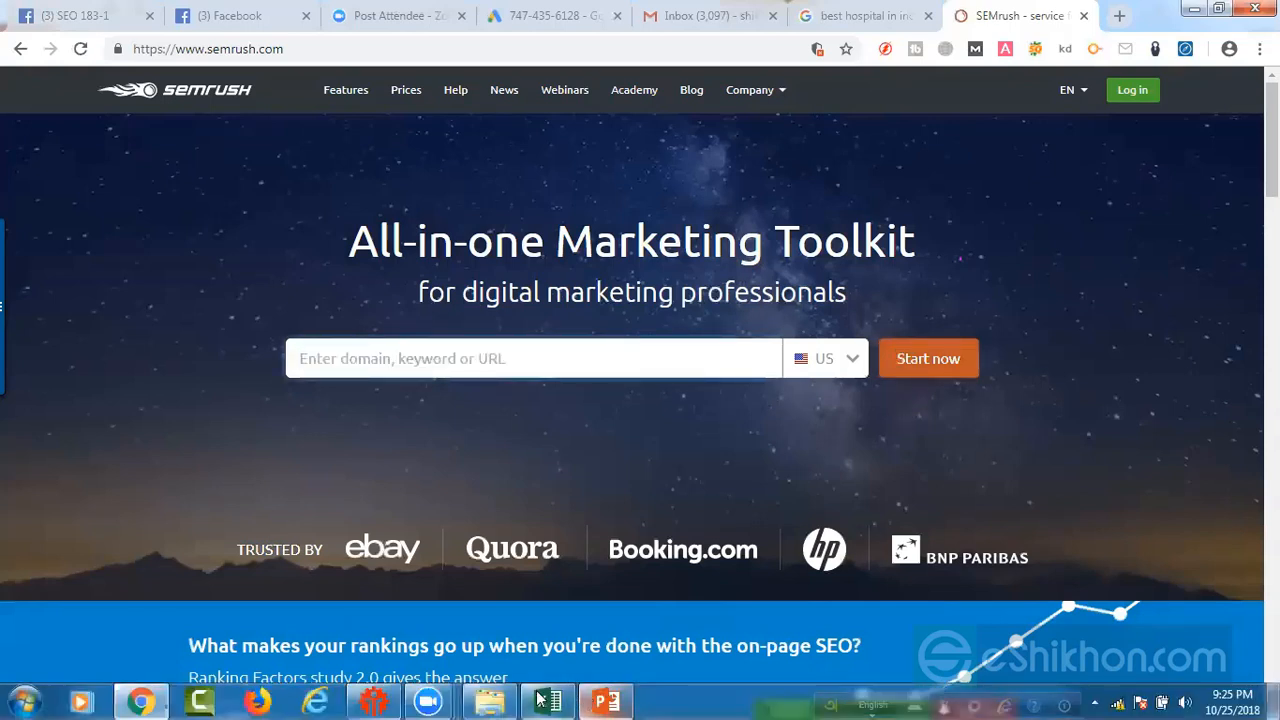
Step: Switch to the Excel spreadsheet and copy the keyword idea "best t-shirt in online" from cell B2
left_click(547, 700)
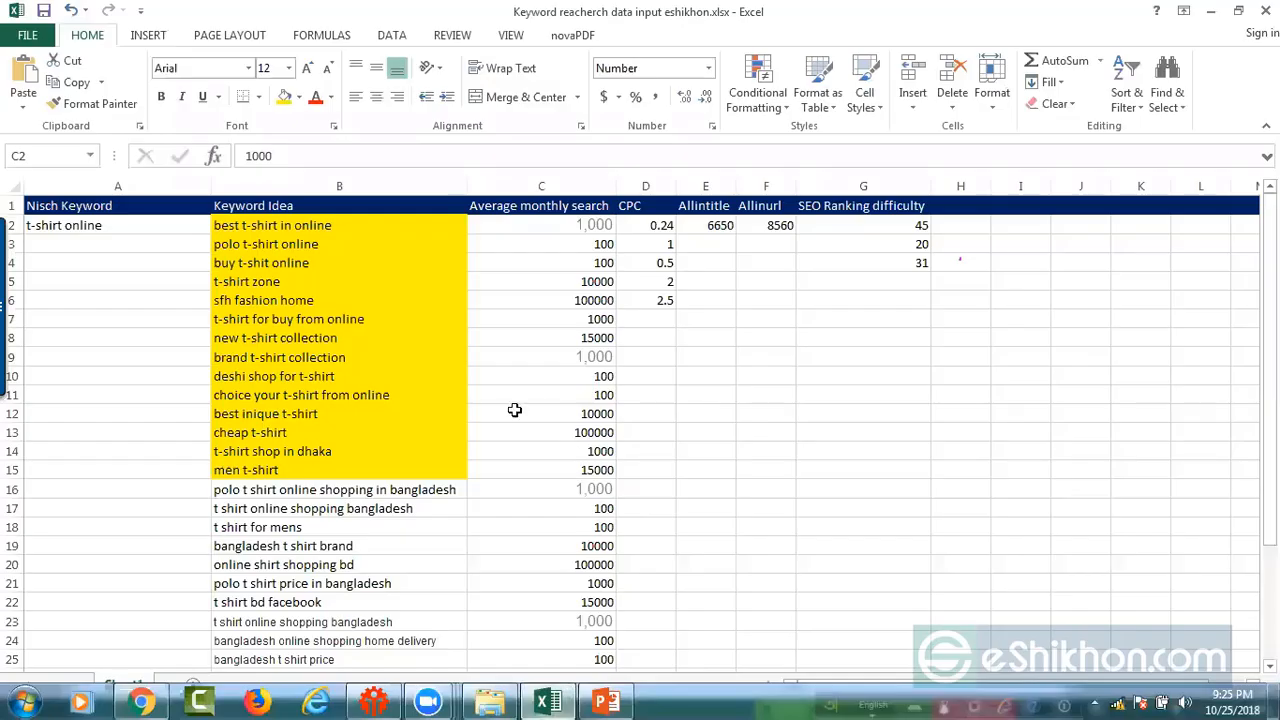
left_click(313, 226)
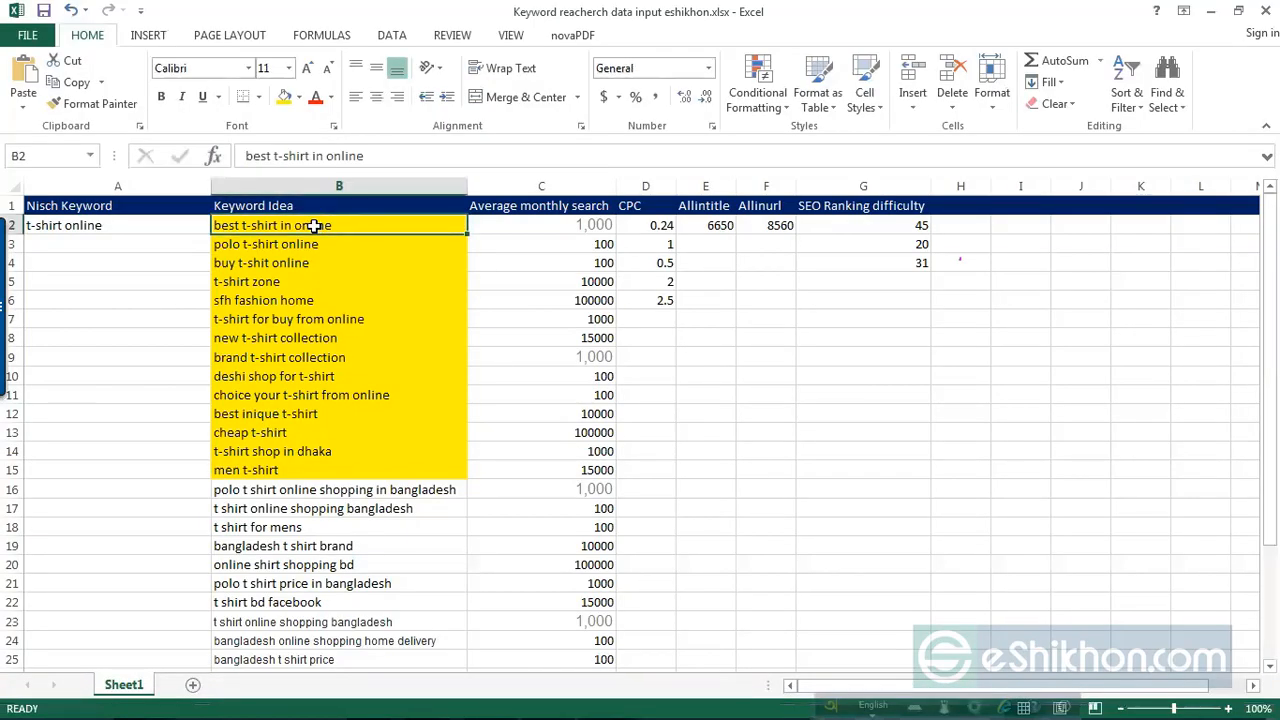
key("ctrl+c")
Step: Return to SEMrush in Chrome and run a US search for "best t-shirt in online"
left_click(1210, 11)
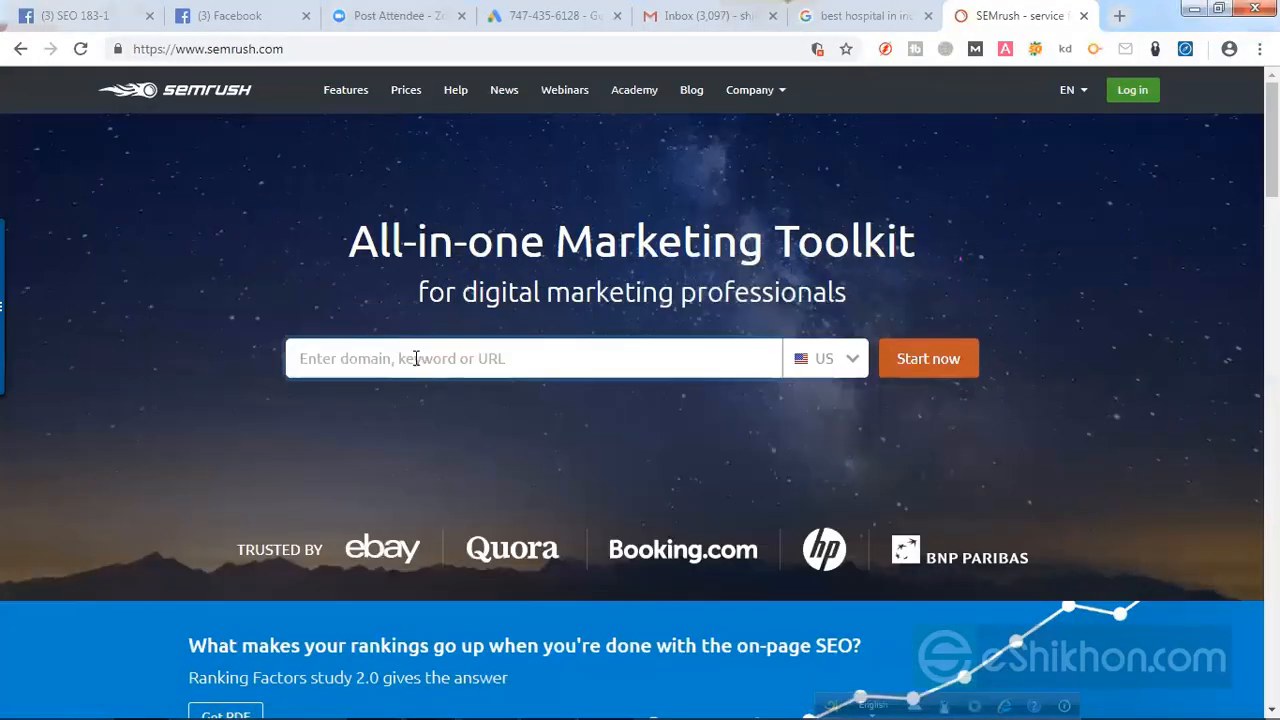
left_click(416, 358)
key("ctrl+v")
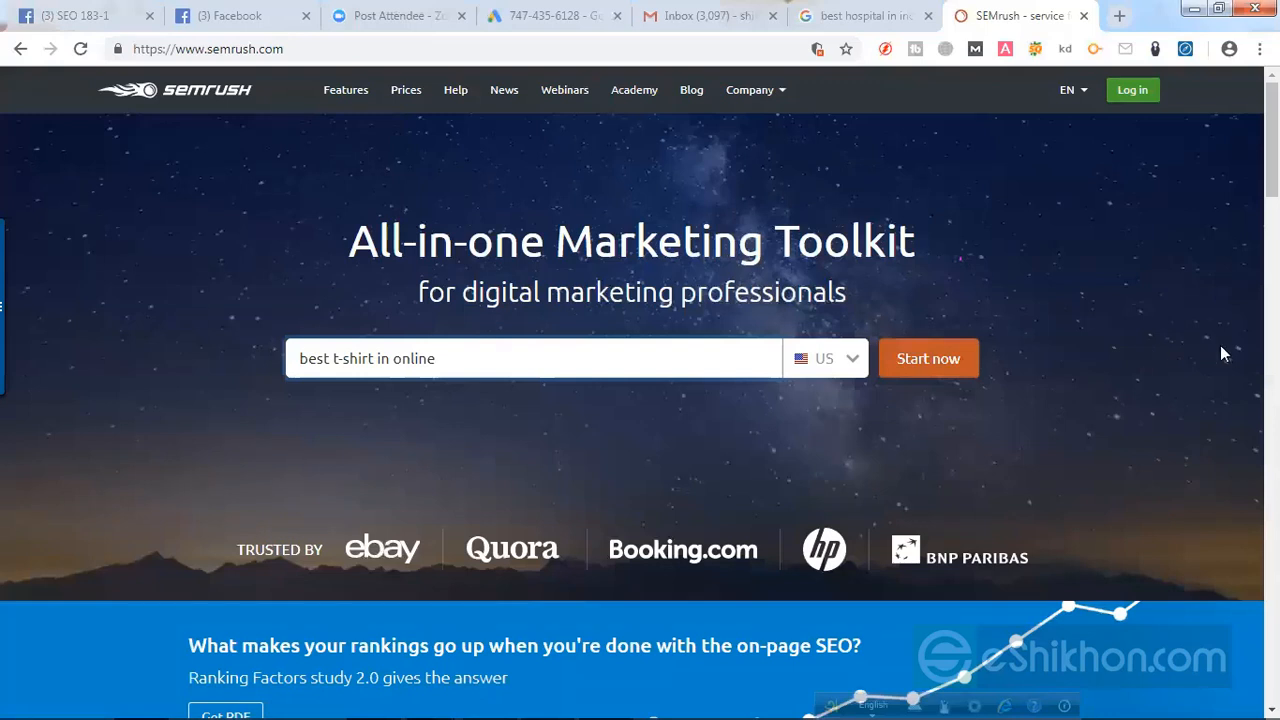
key("BackSpace")
left_click(927, 366)
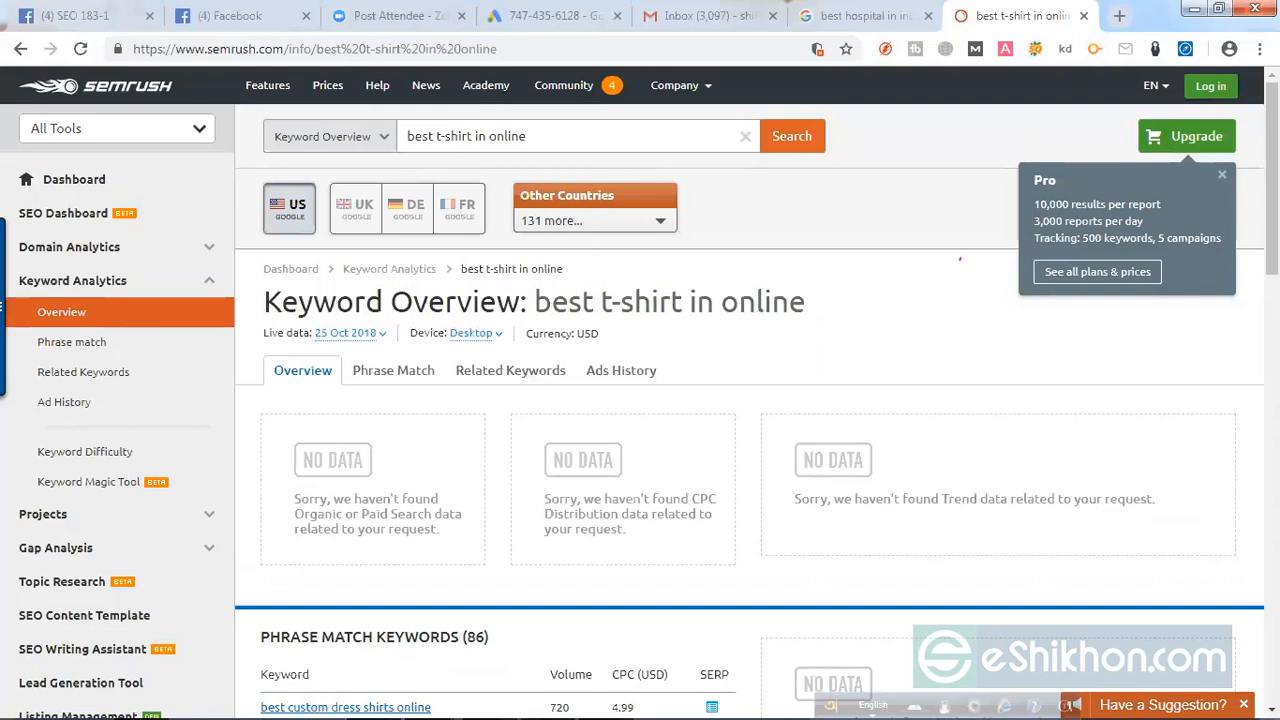
Step: Dismiss the Pro plan pop-up and examine the keyword overview with its phrase match volumes and CPC
left_click(1222, 175)
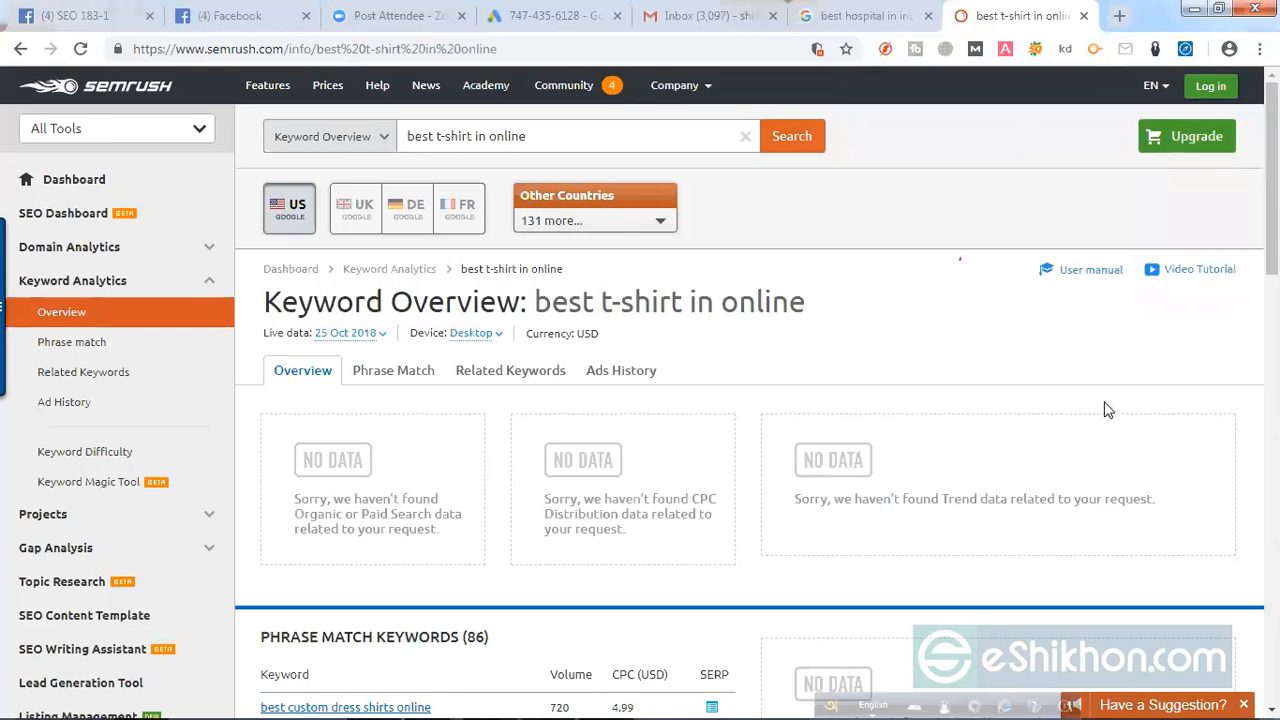
scroll(1113, 400, "down", 4)
scroll(1118, 397, "up", 4)
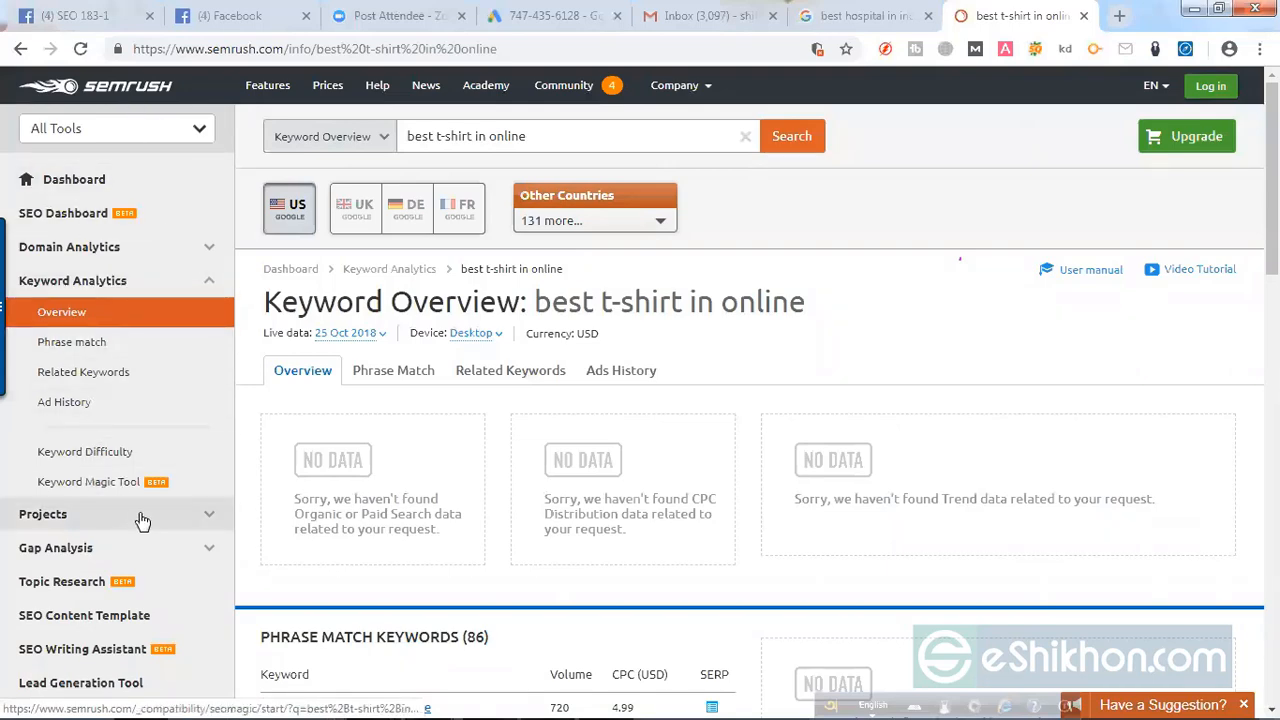
scroll(137, 543, "down", 6)
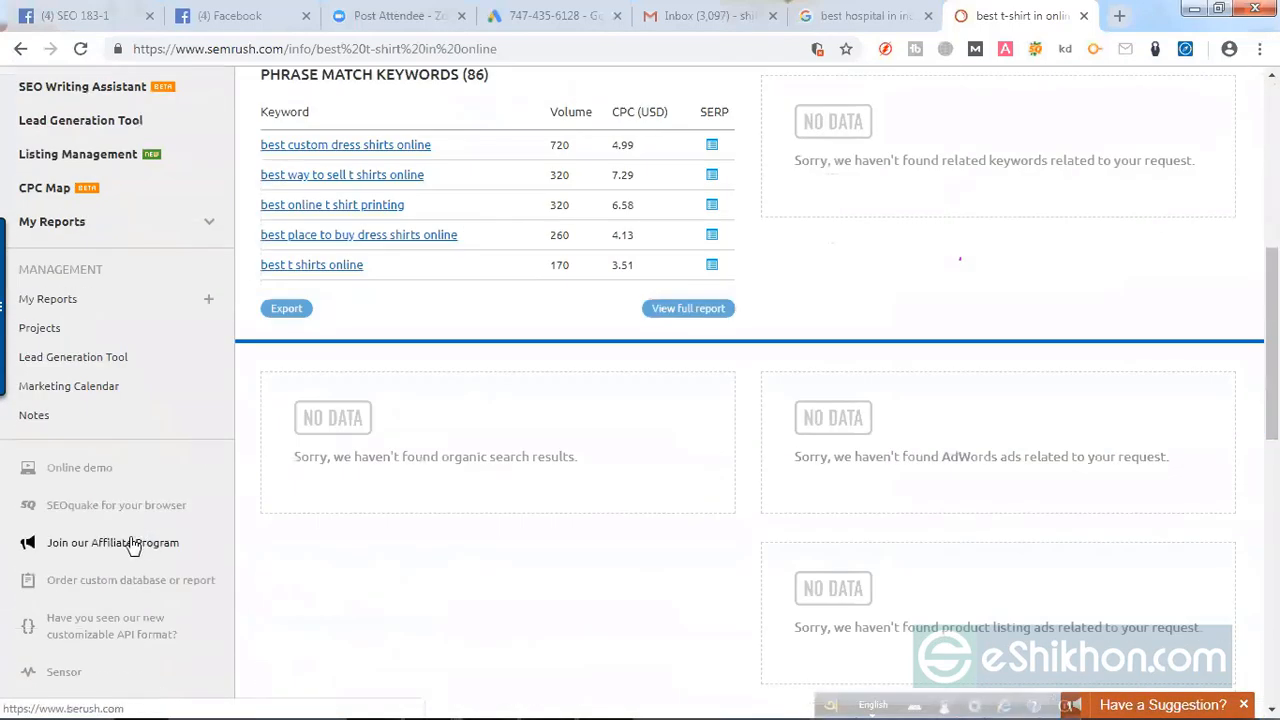
scroll(150, 580, "up", 5)
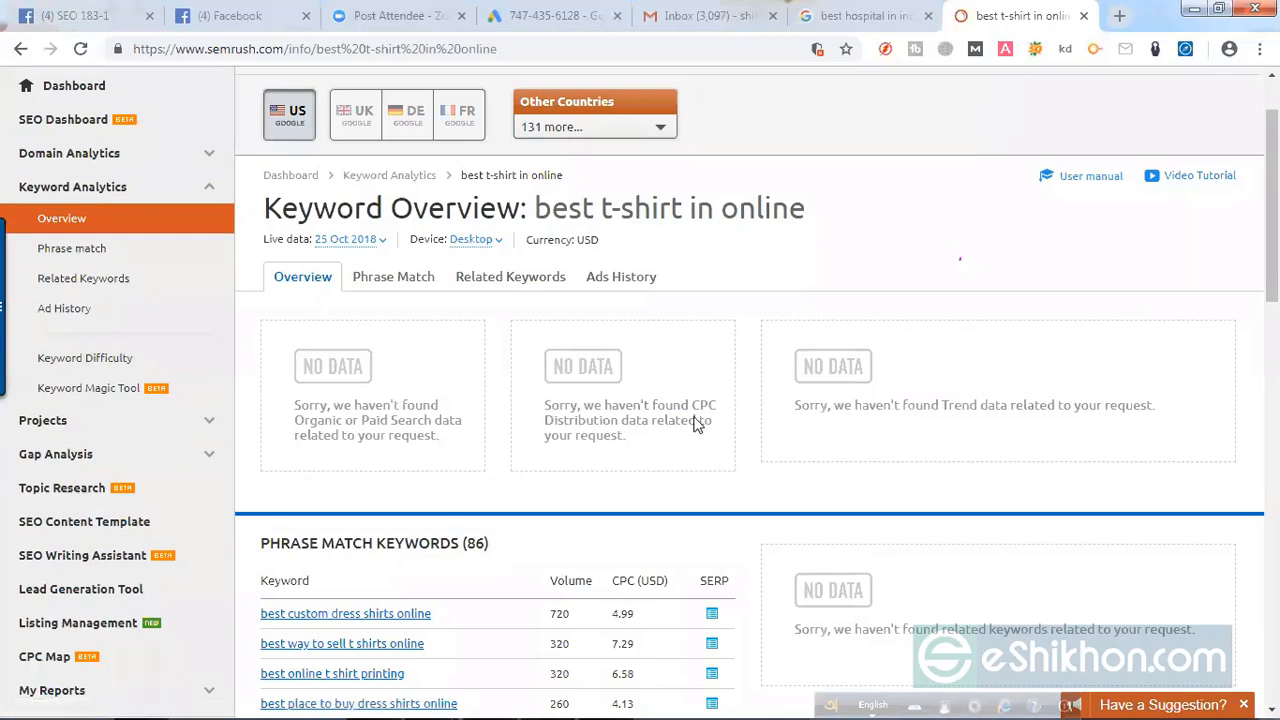
Step: Check the difficulty of "best t-shirt in online" with the Keyword Difficulty tool
left_click(110, 366)
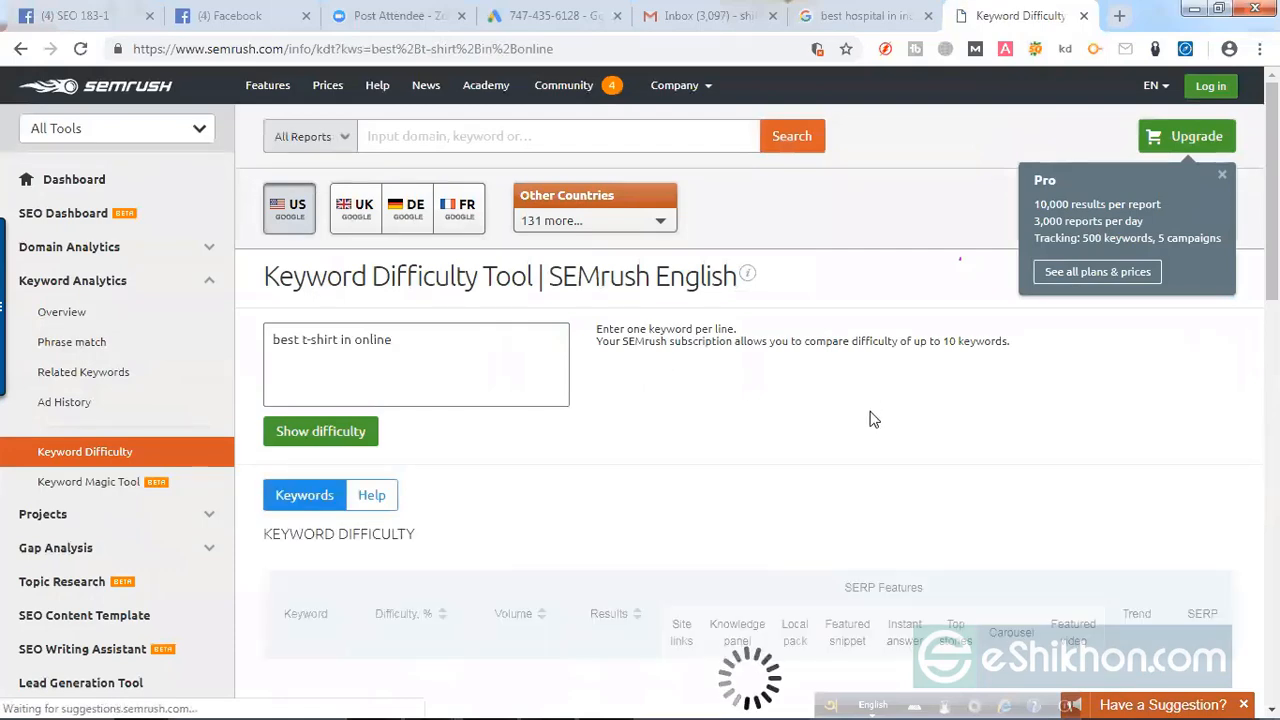
scroll(882, 404, "down", 3)
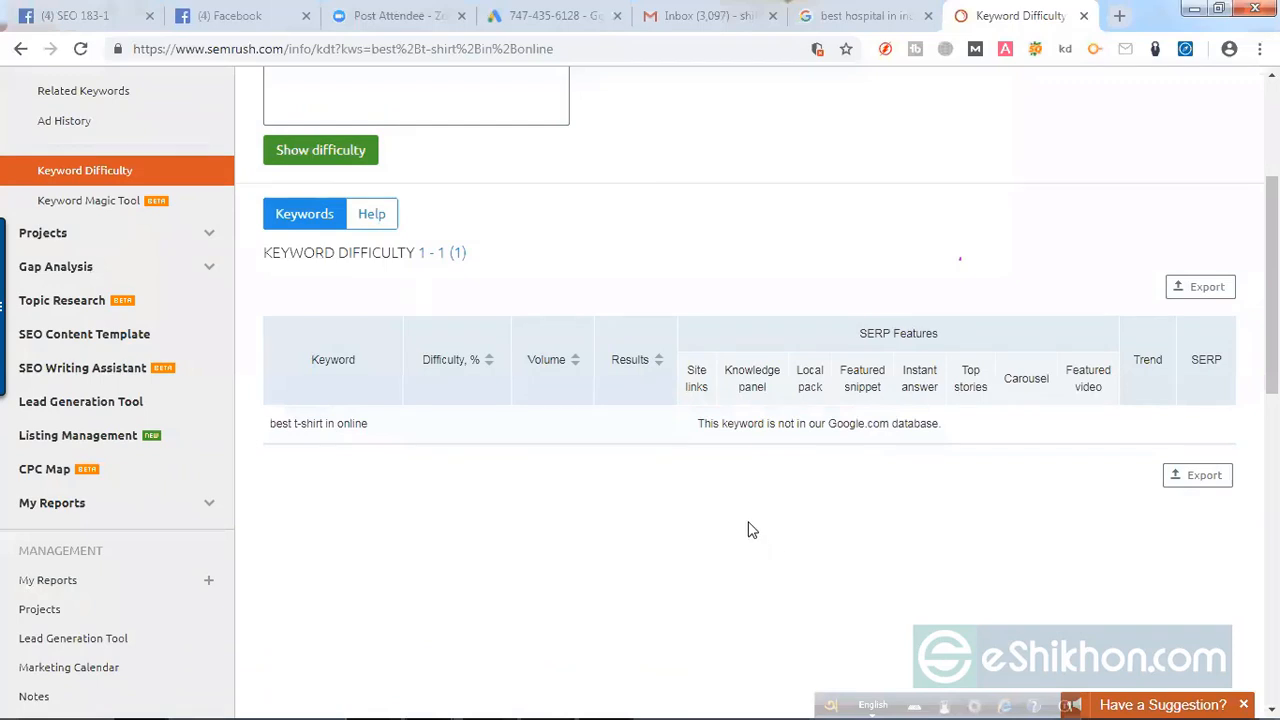
scroll(737, 537, "up", 3)
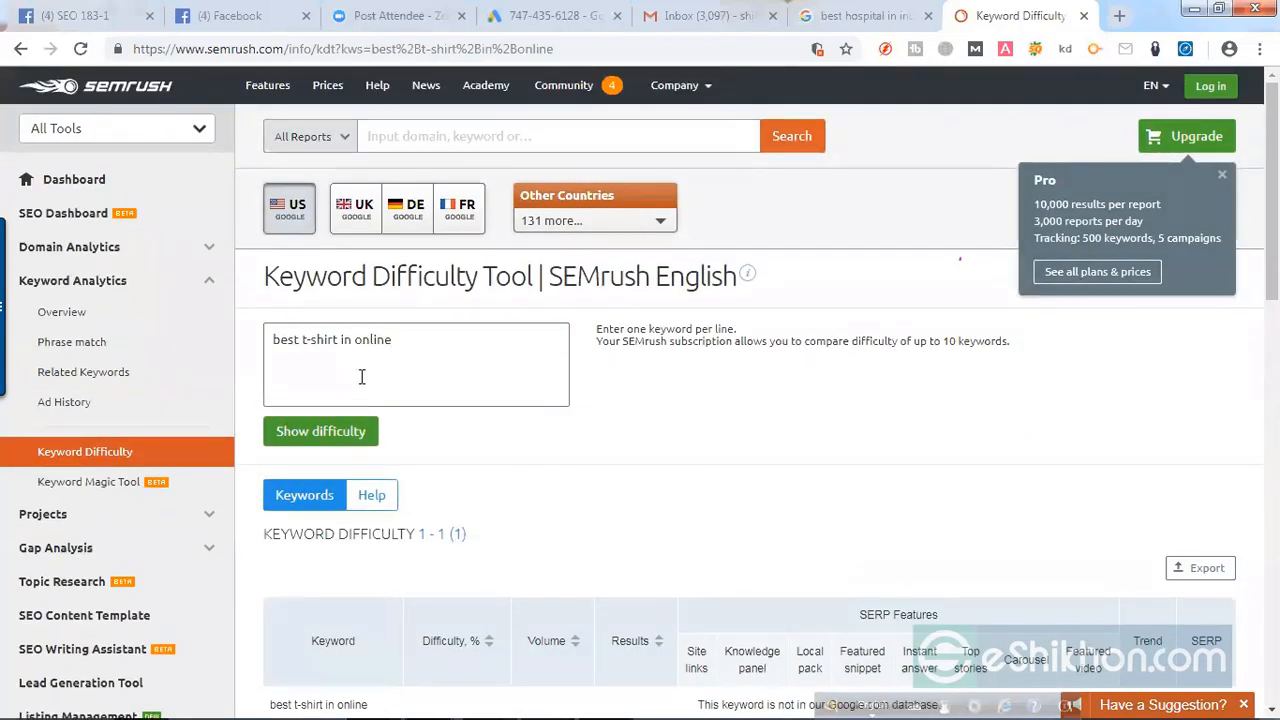
left_click(330, 440)
scroll(865, 472, "down", 3)
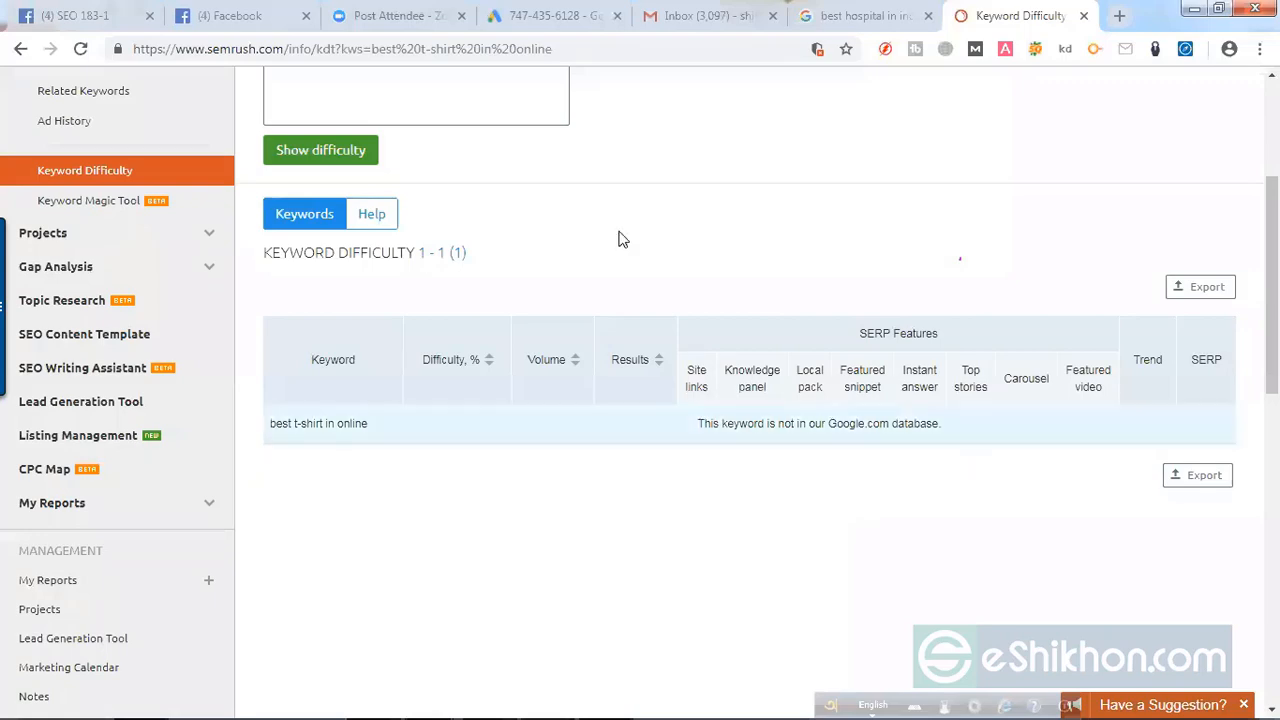
scroll(523, 334, "up", 3)
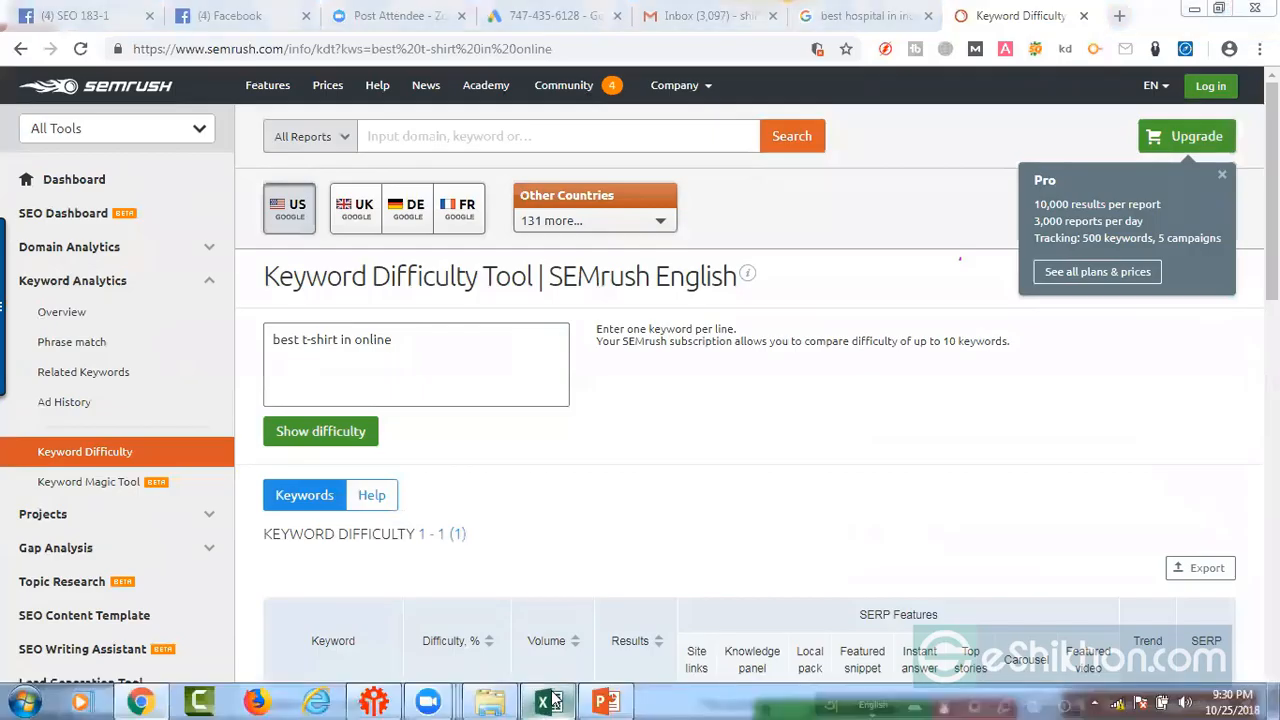
Step: Switch to the Excel spreadsheet and set the SEO Ranking difficulty of "best t-shirt in online" in cell G2 to N/A
left_click(552, 702)
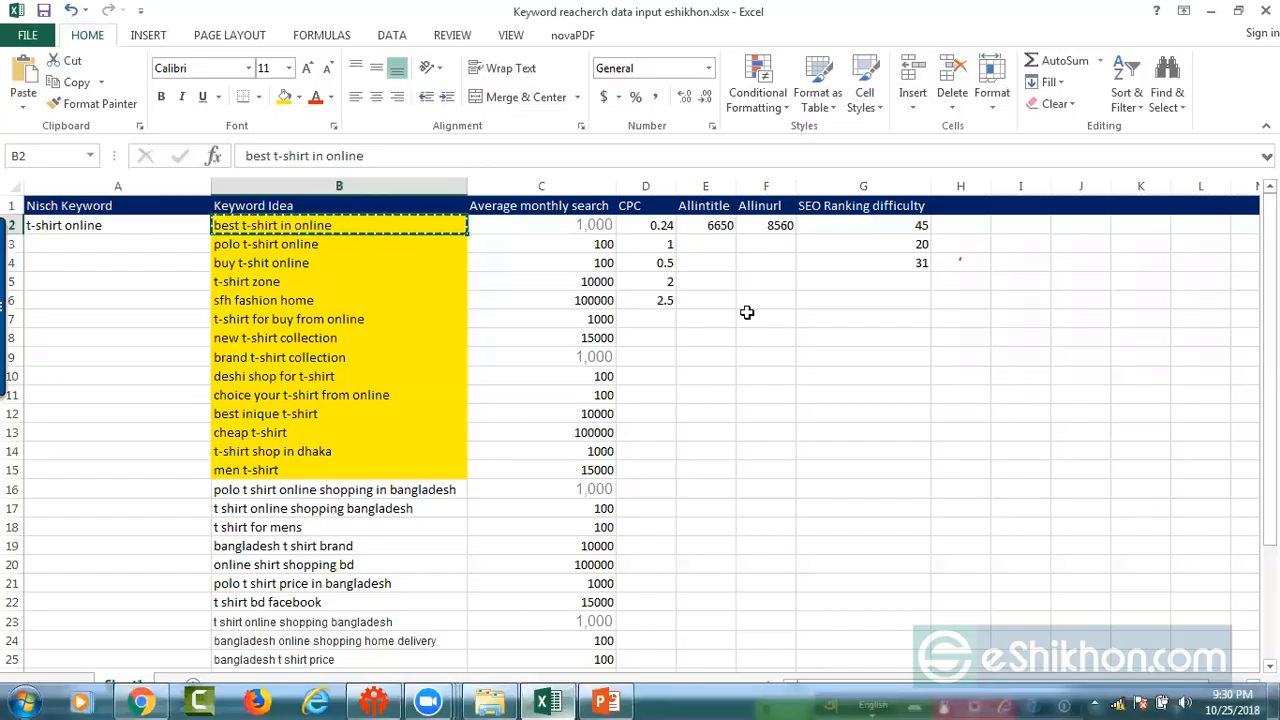
left_click(885, 226)
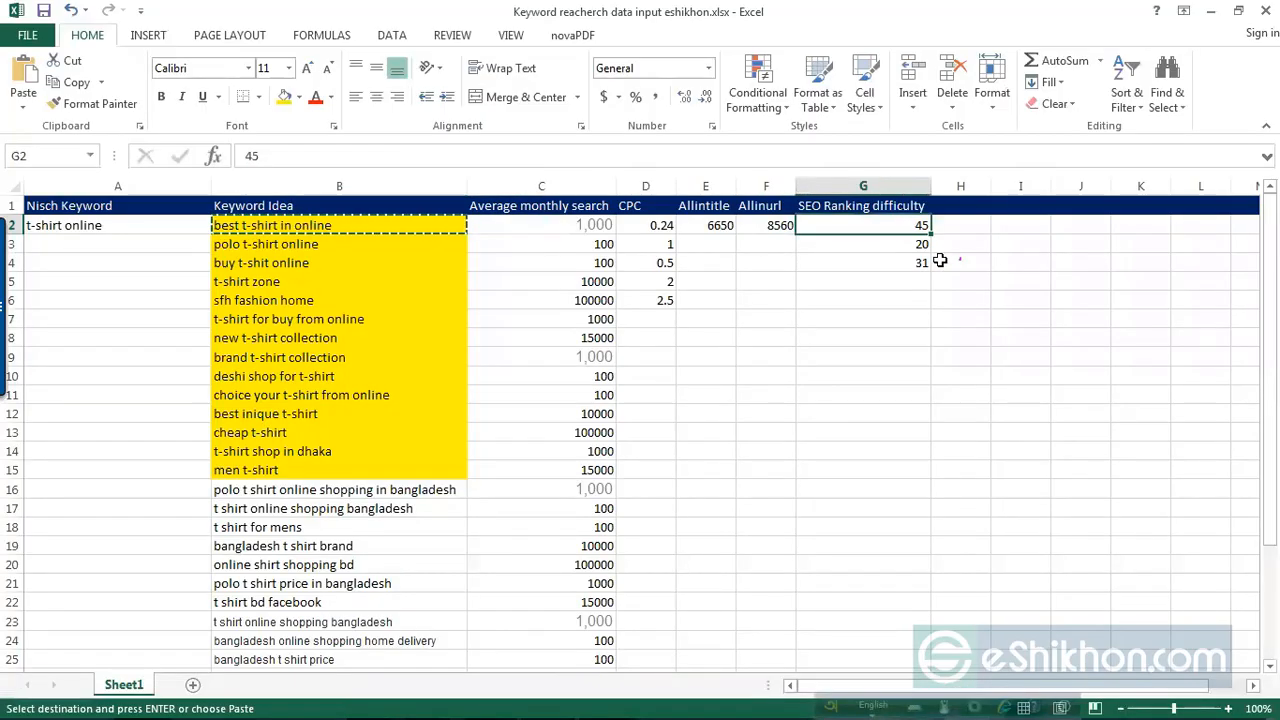
type("N/A")
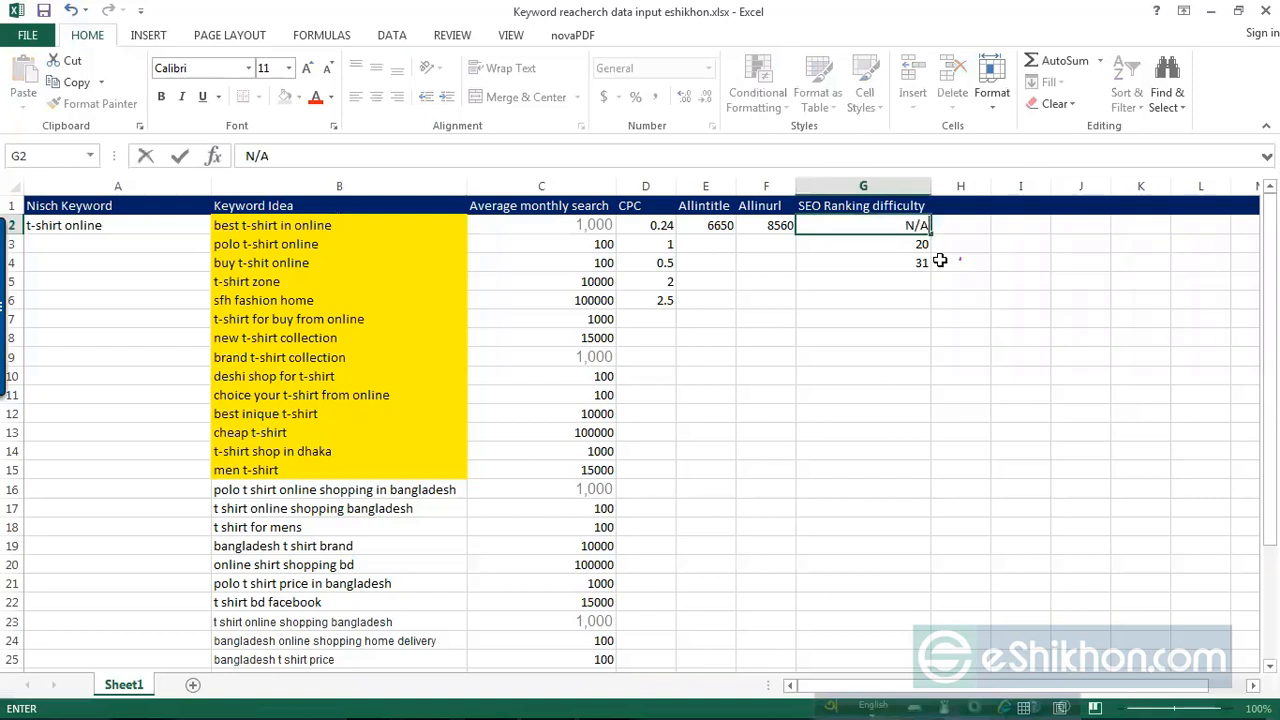
left_click(890, 391)
mouse_move(491, 694)
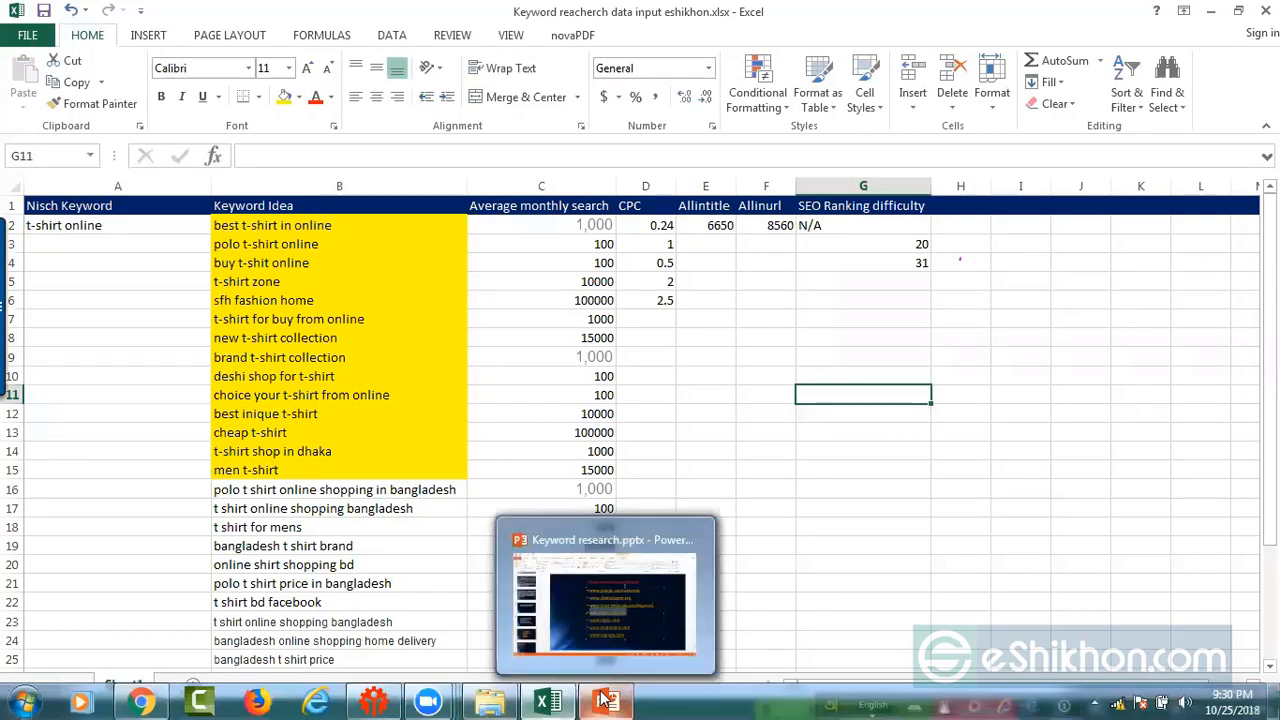
left_click(607, 700)
left_click(547, 700)
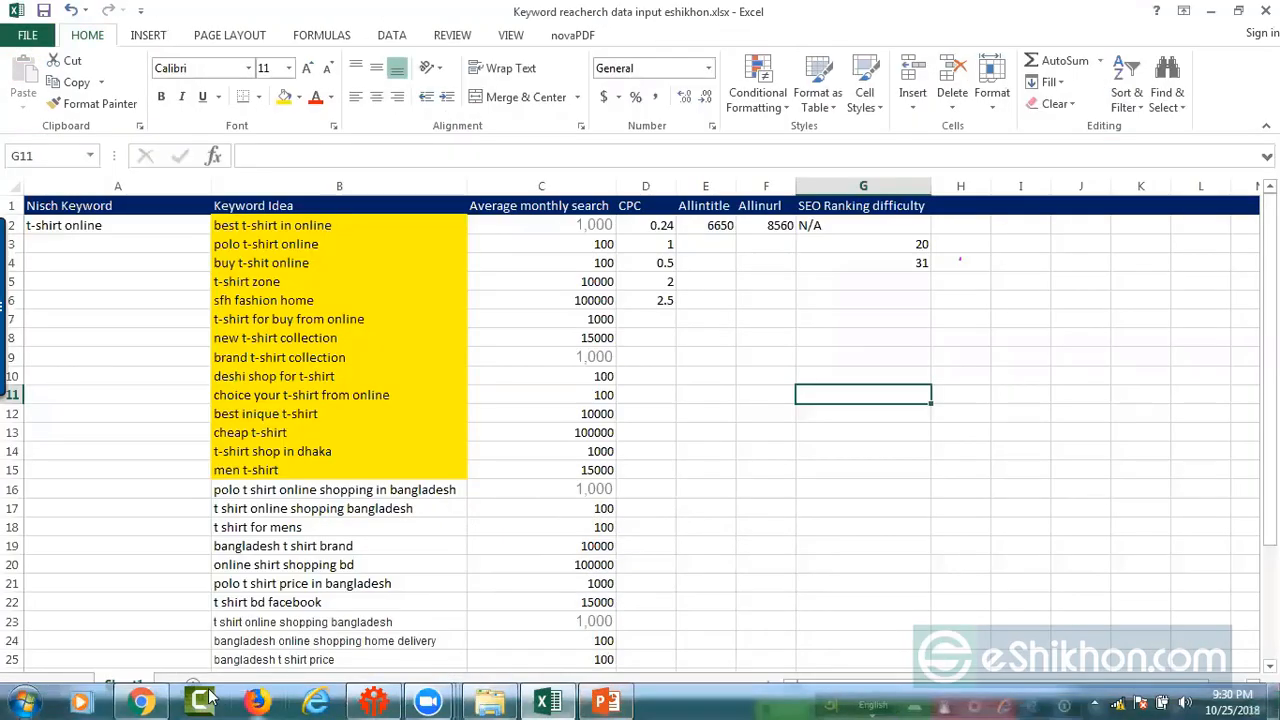
Step: Switch to Chrome, shorten the Keyword Difficulty entry to "best t-shirt" and check its difficulty
left_click(143, 700)
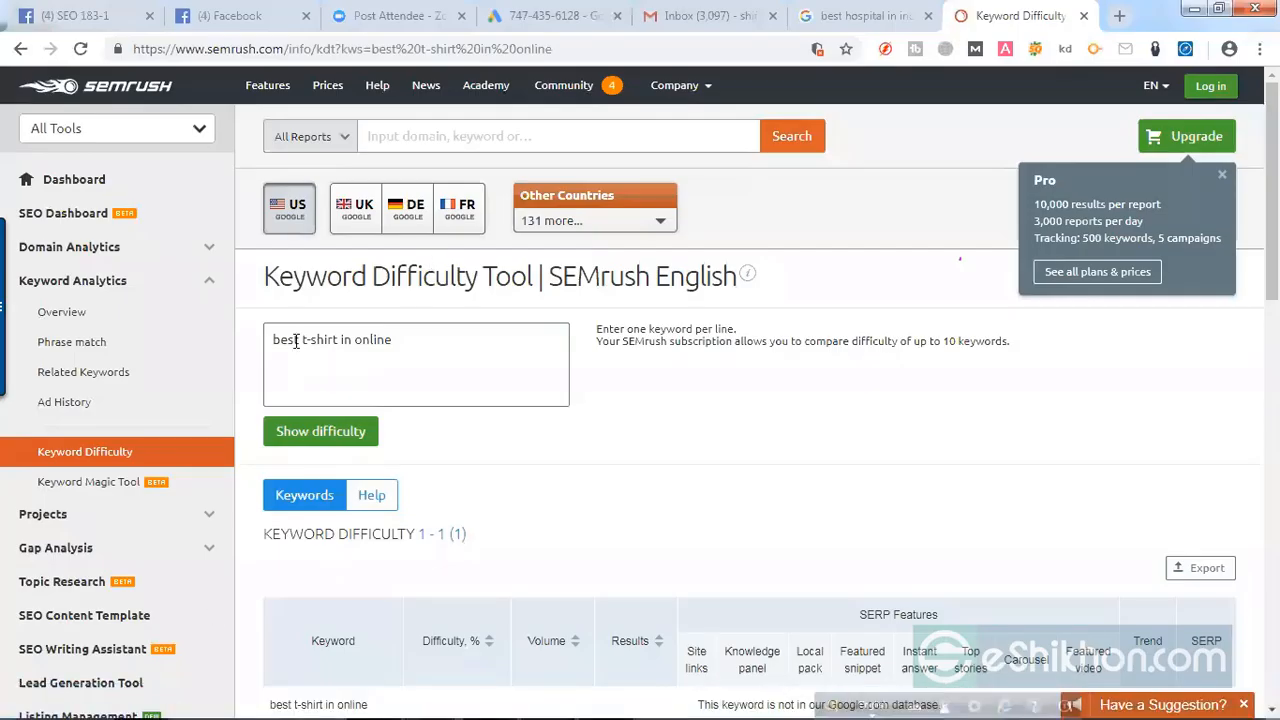
left_click(341, 340)
left_click(391, 339, "shift")
key("BackSpace")
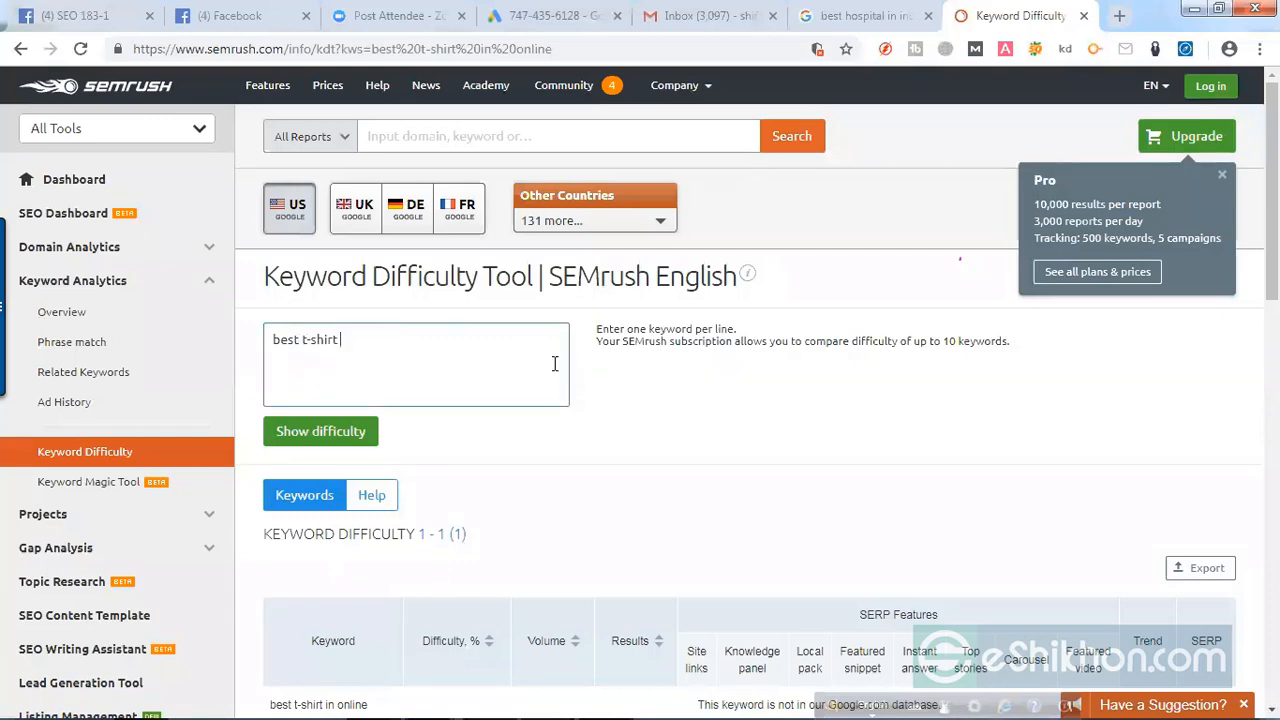
left_click(326, 438)
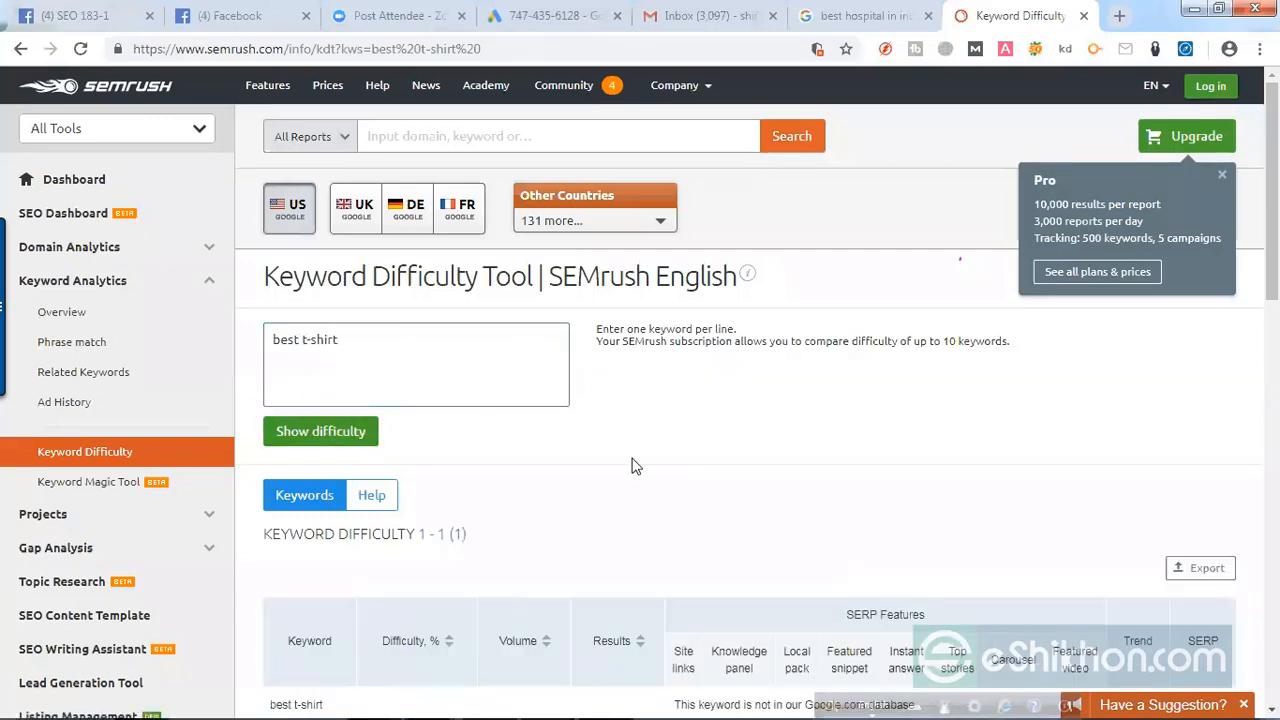
scroll(774, 455, "down", 3)
scroll(866, 480, "up", 2)
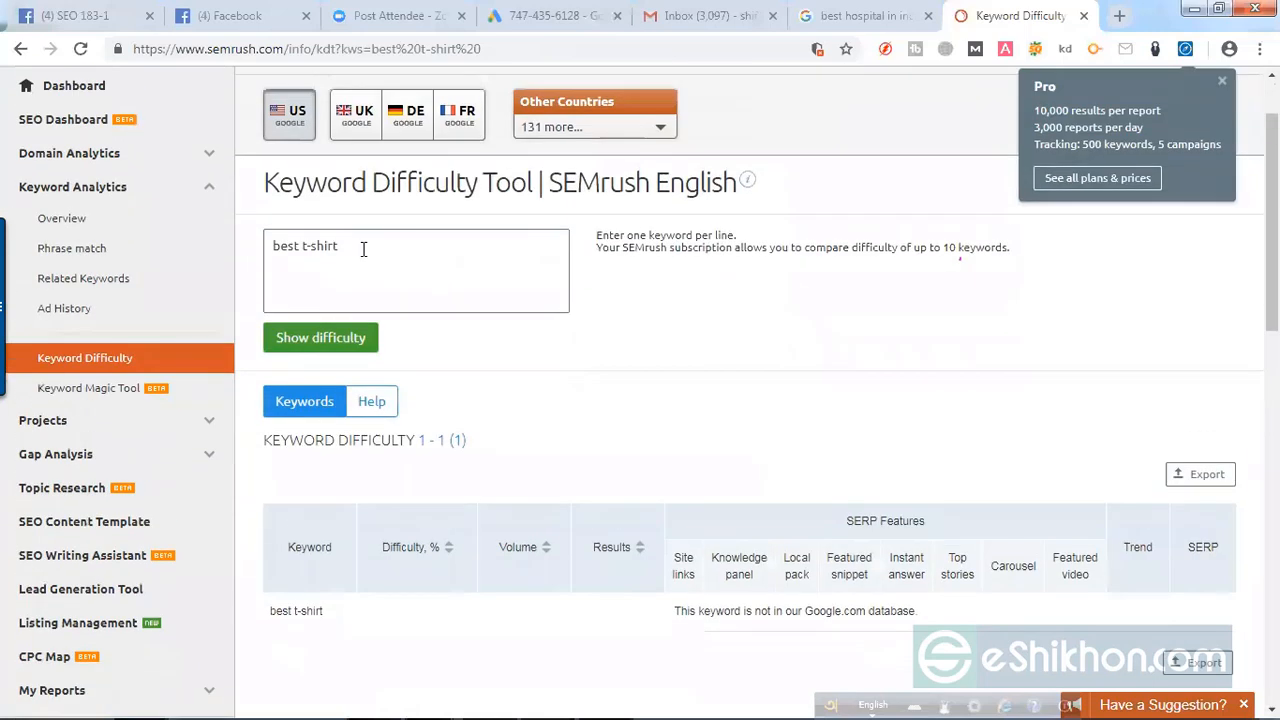
Step: Shorten the keyword entry to "t-shirt" and show its difficulty
double_click(297, 245)
key("BackSpace")
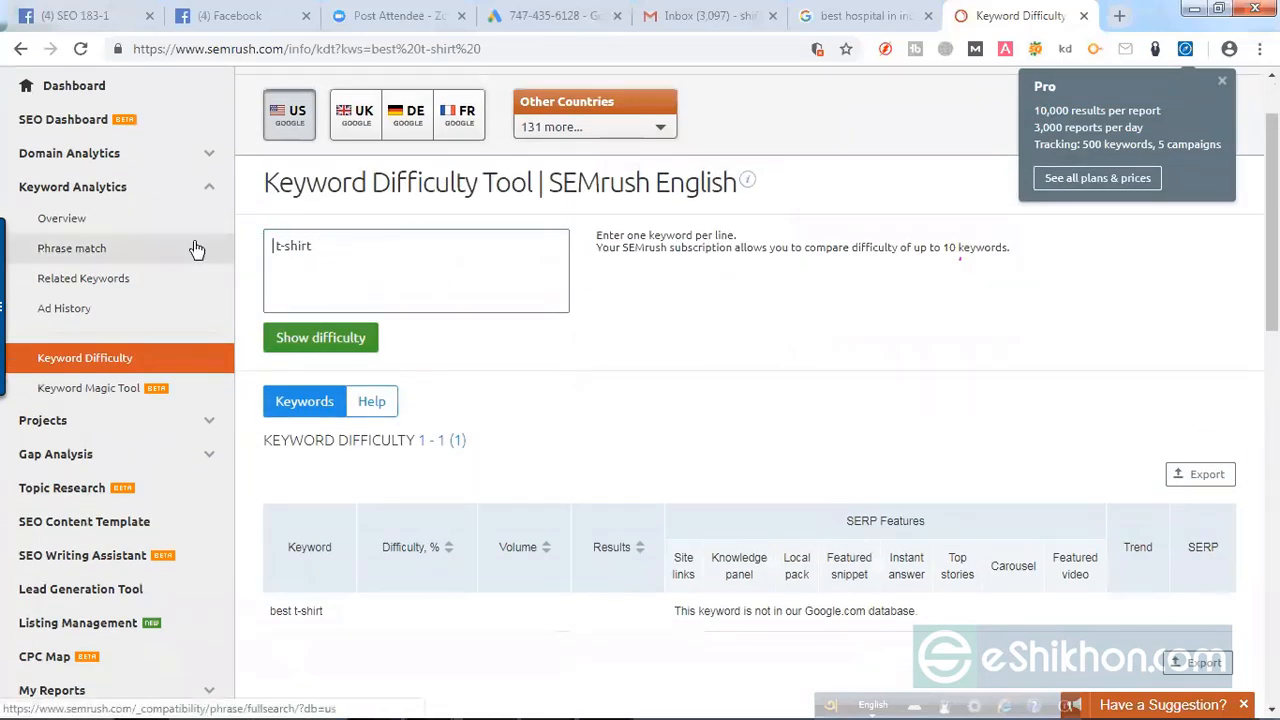
key("Delete")
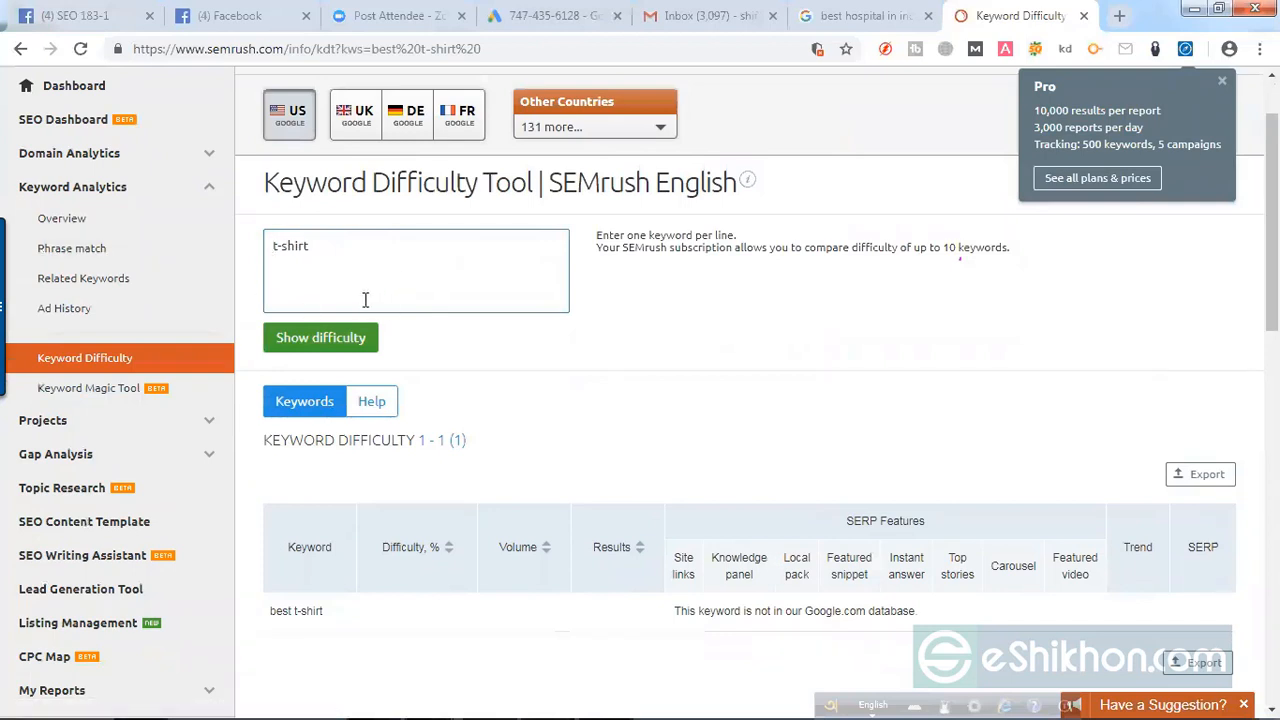
left_click(330, 340)
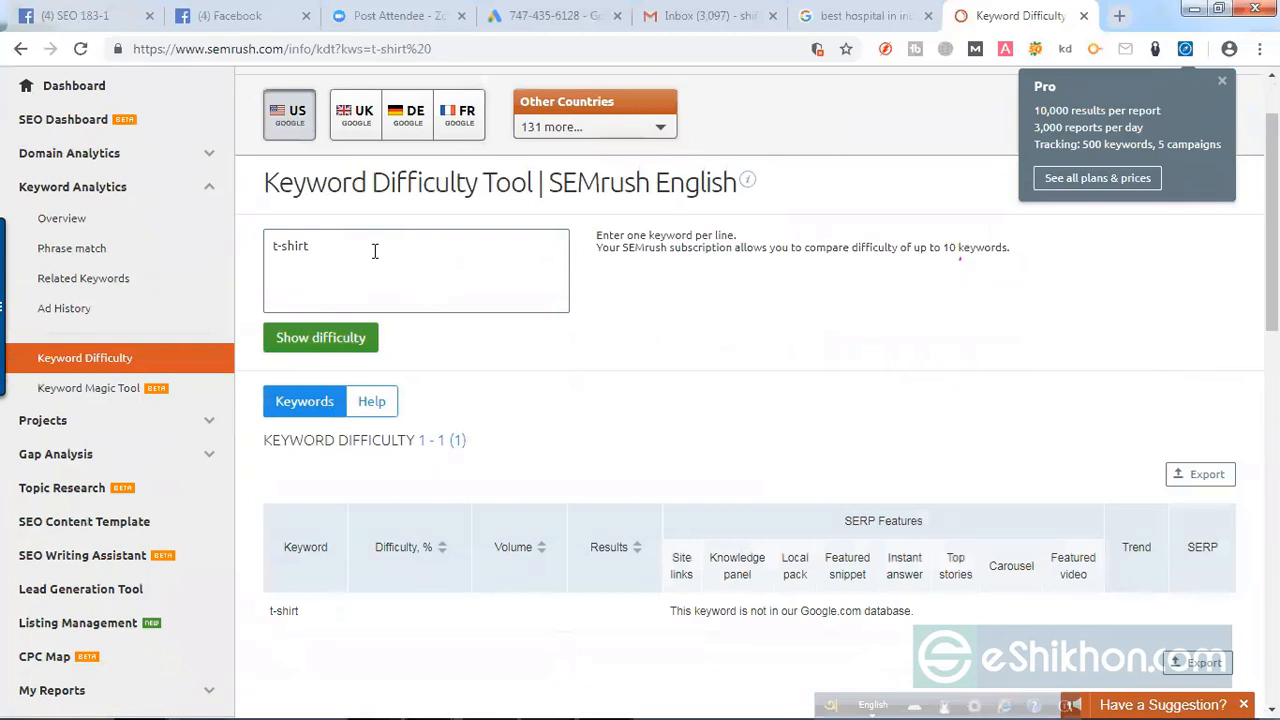
Step: Replace the keyword with "weight loss", show its difficulty and expand the domain strength breakdown behind the percentage
left_click_drag(374, 251, 190, 248)
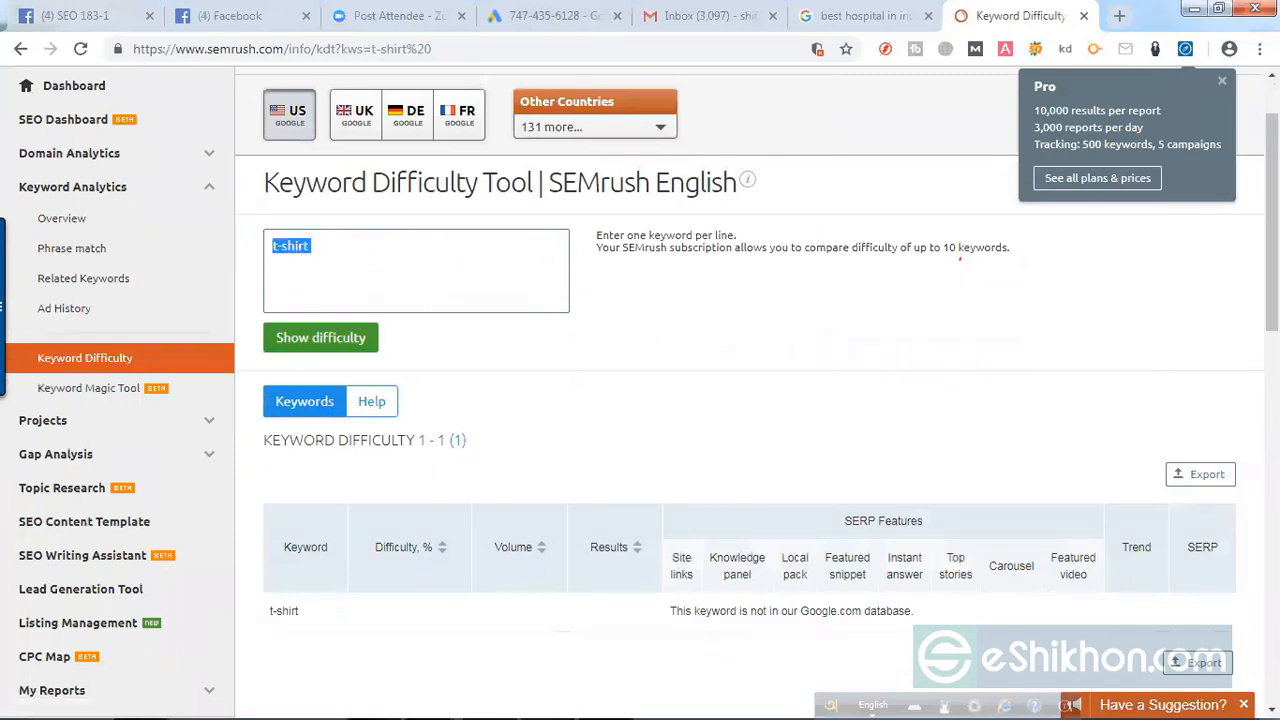
type("weight loss")
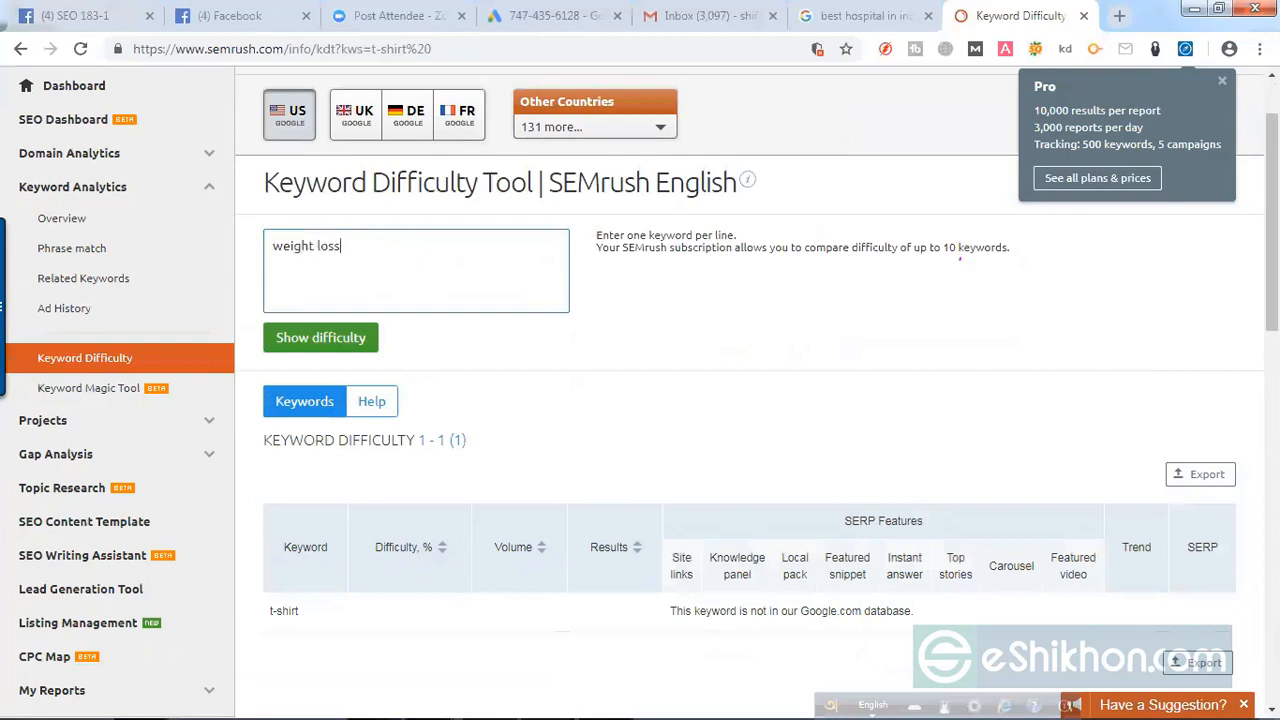
left_click(350, 342)
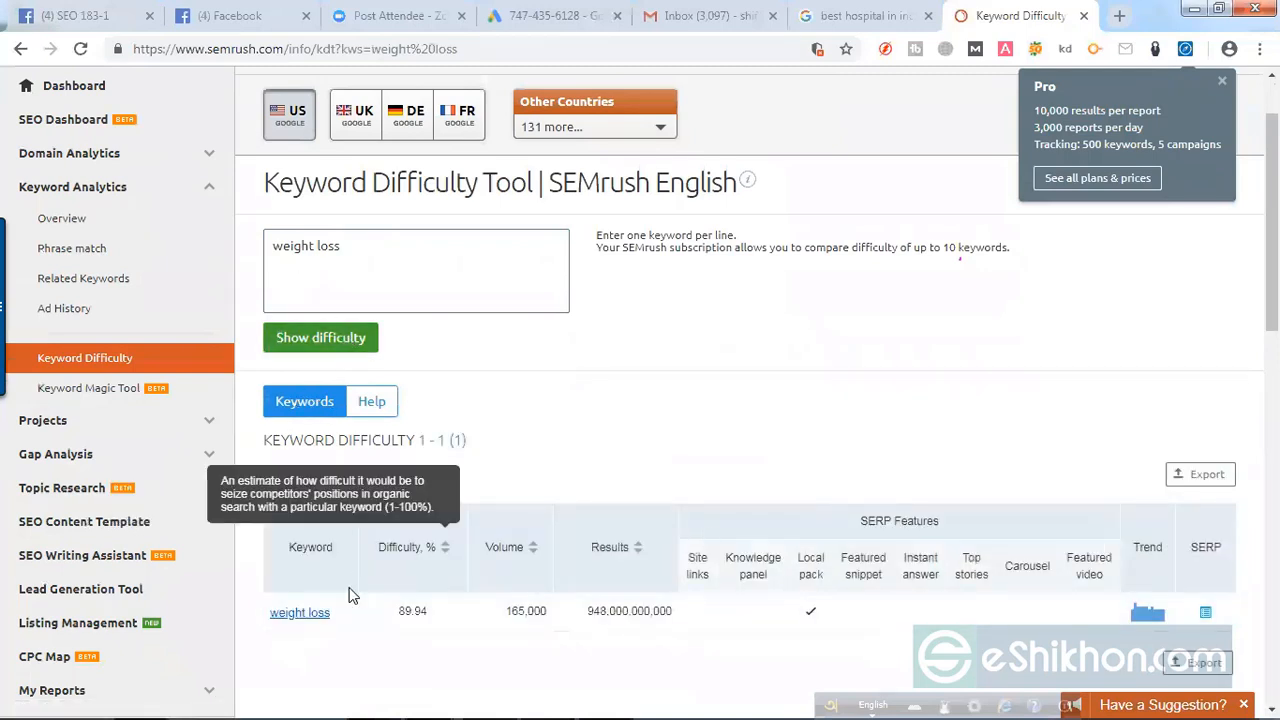
double_click(412, 614)
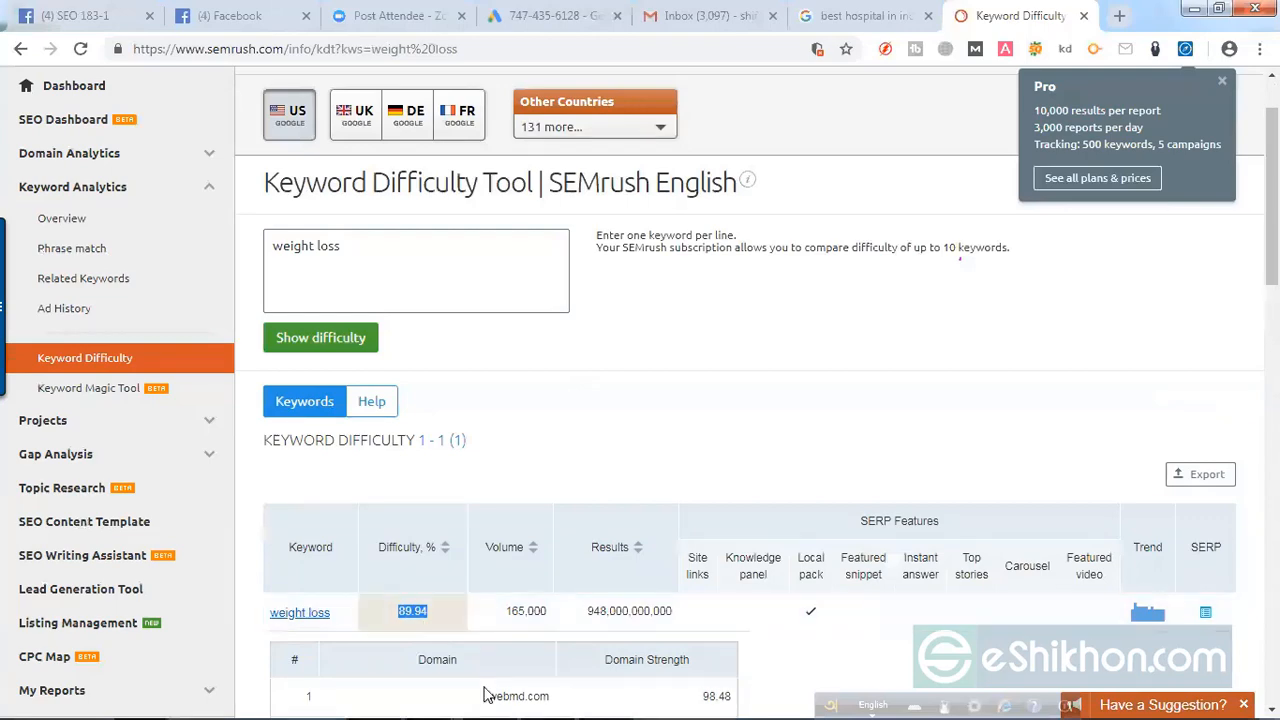
Step: Right-align the N/A entry in cell G2 of the Excel spreadsheet, then return to SEMrush in Chrome
left_click(560, 700)
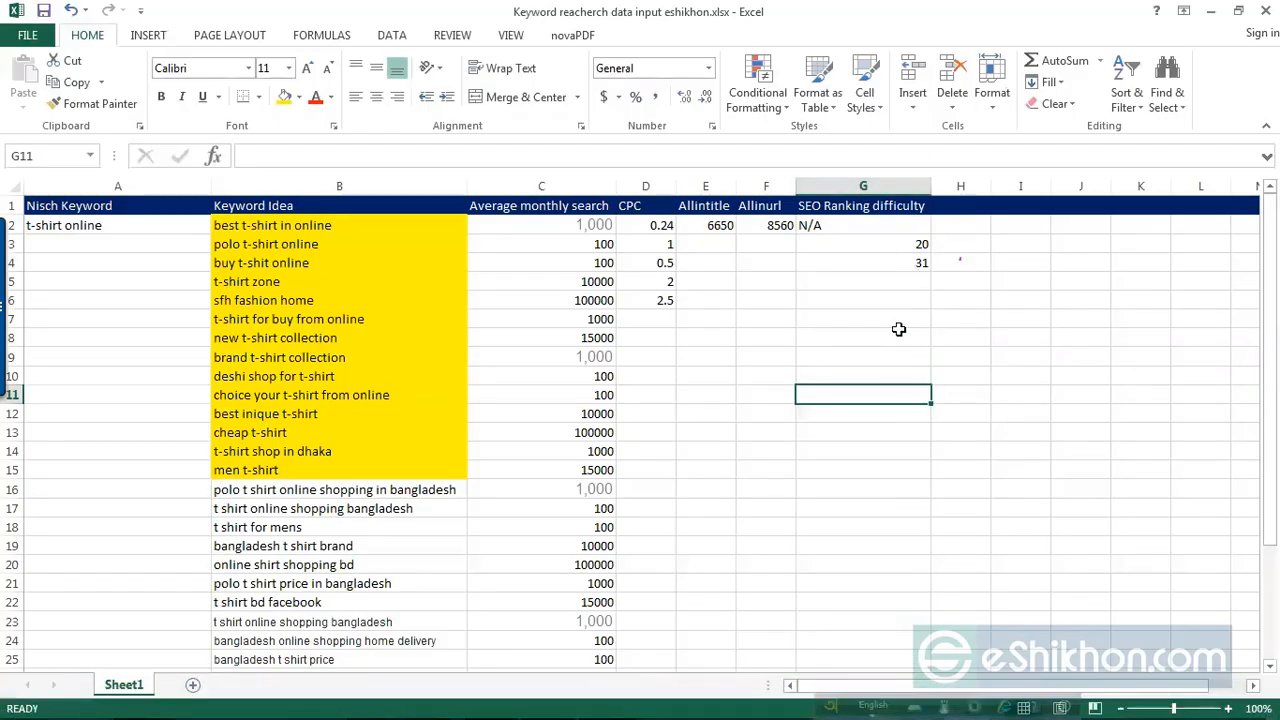
left_click(836, 229)
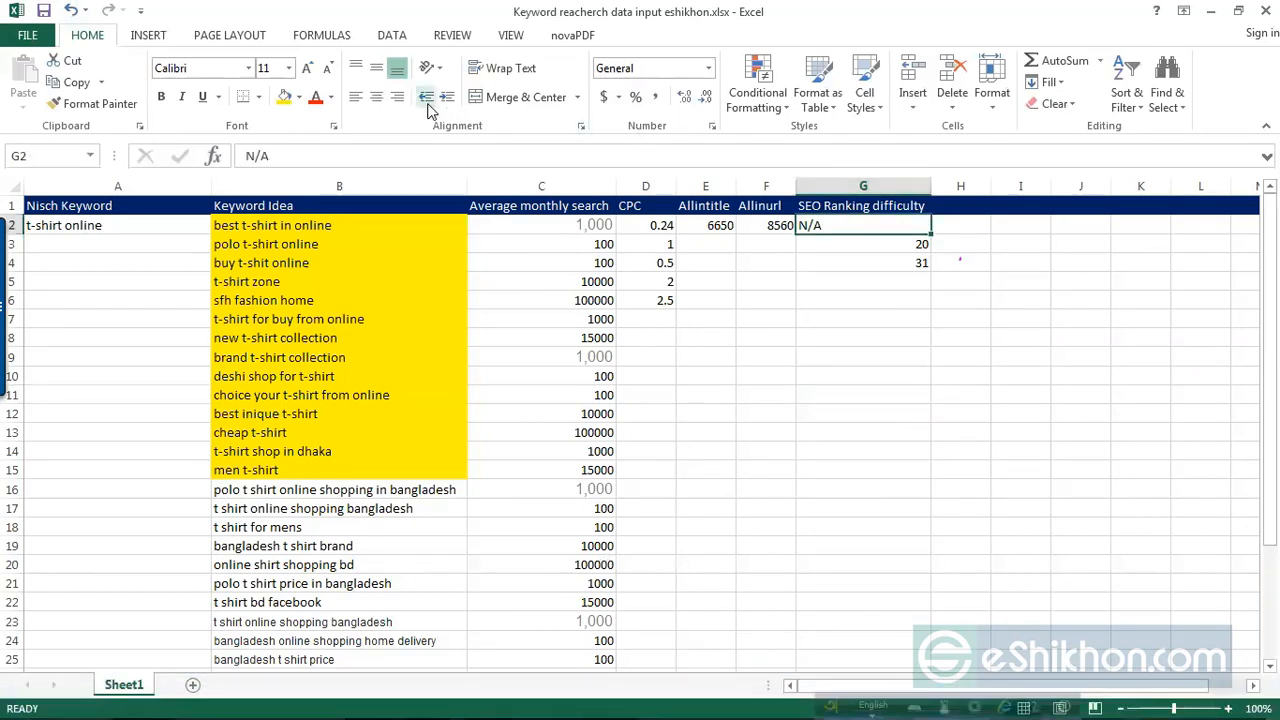
left_click(397, 97)
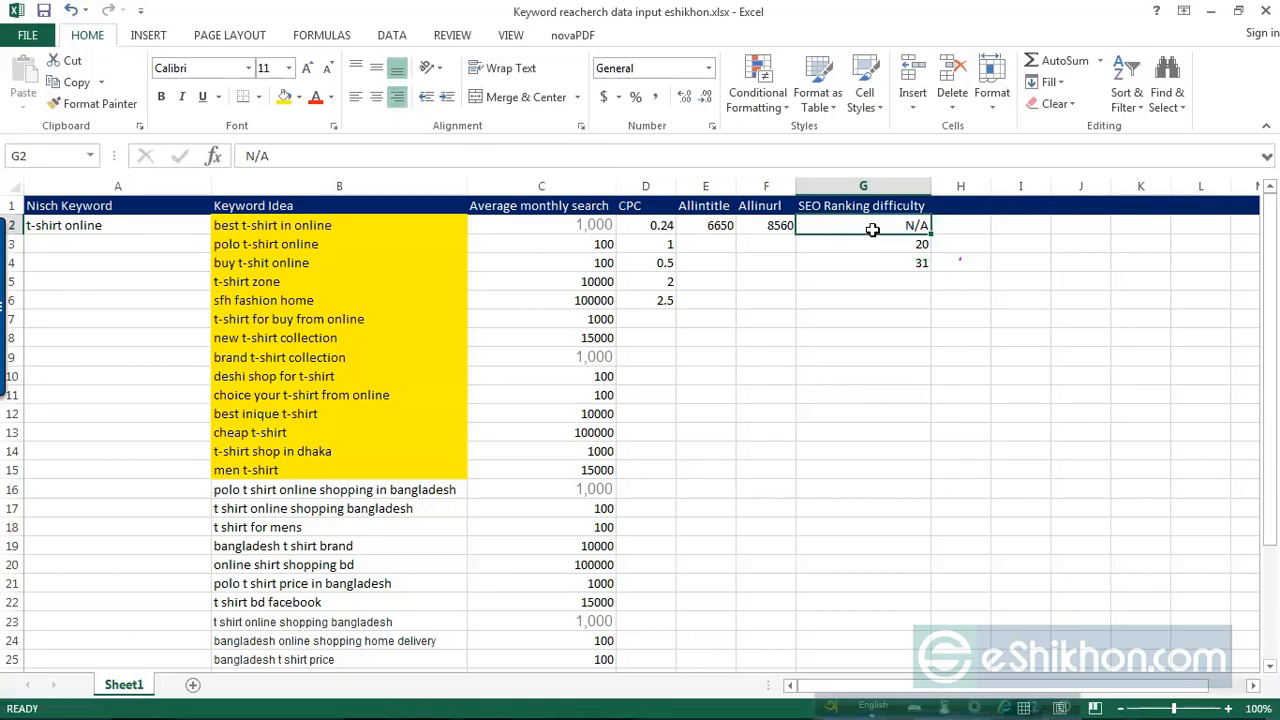
left_click(932, 396)
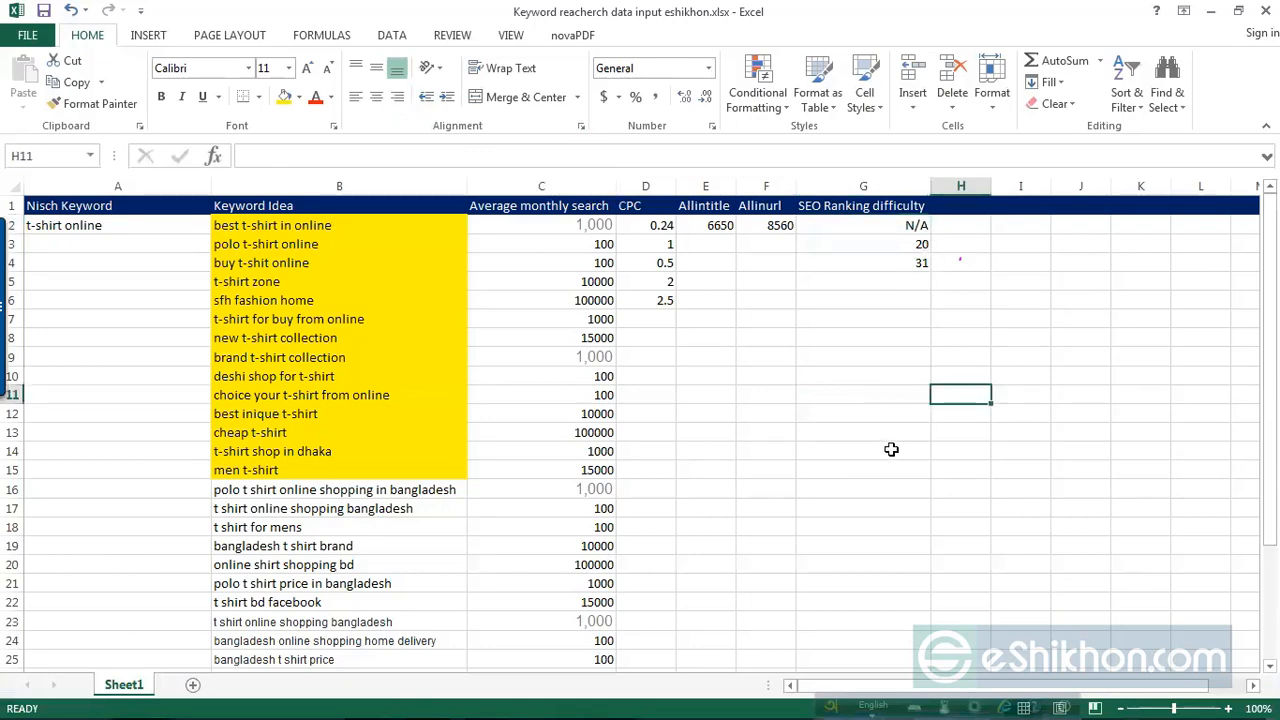
left_click(1210, 11)
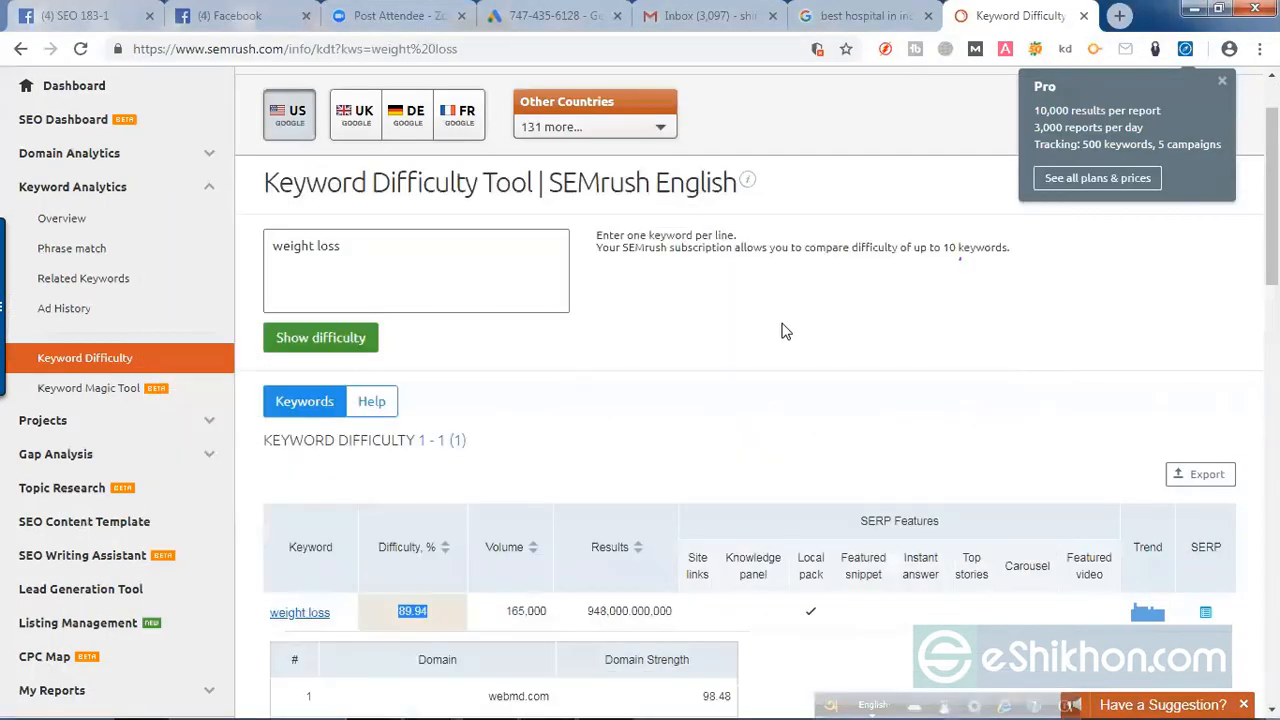
Step: Open the Related Keywords report under Keyword Analytics and look over its query examples, resources and footer
scroll(708, 470, "up", 1)
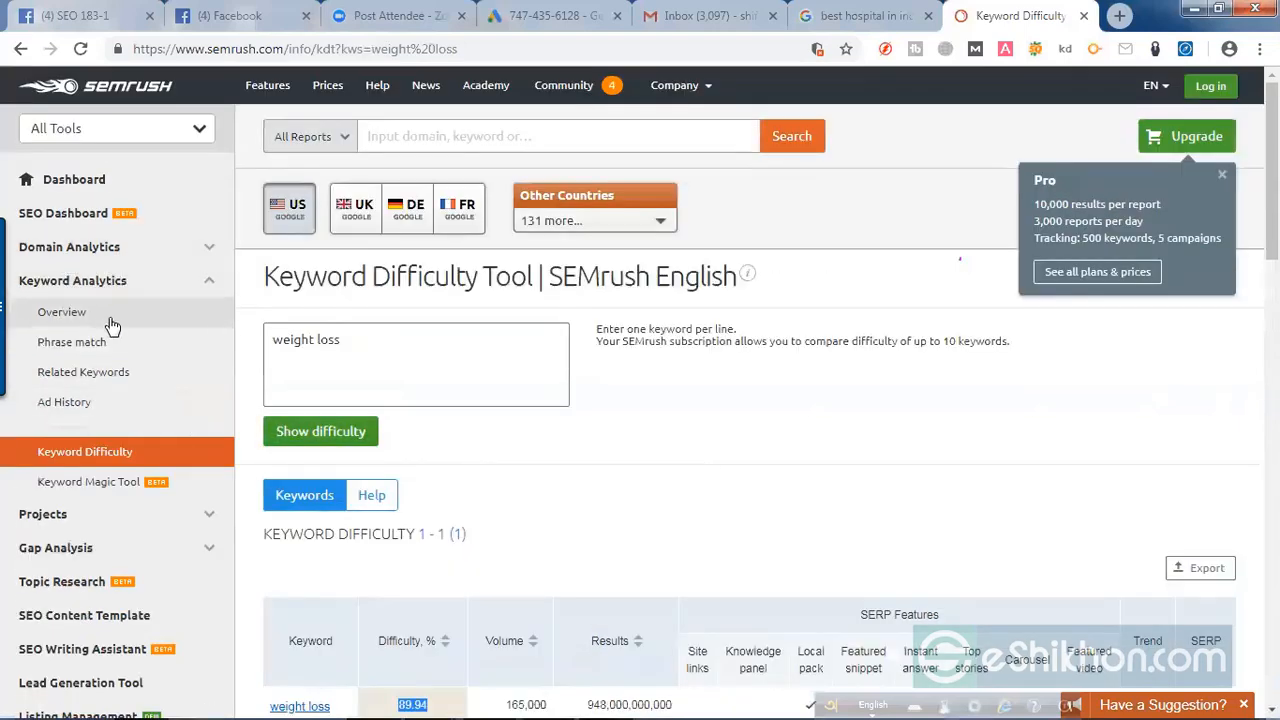
left_click(92, 378)
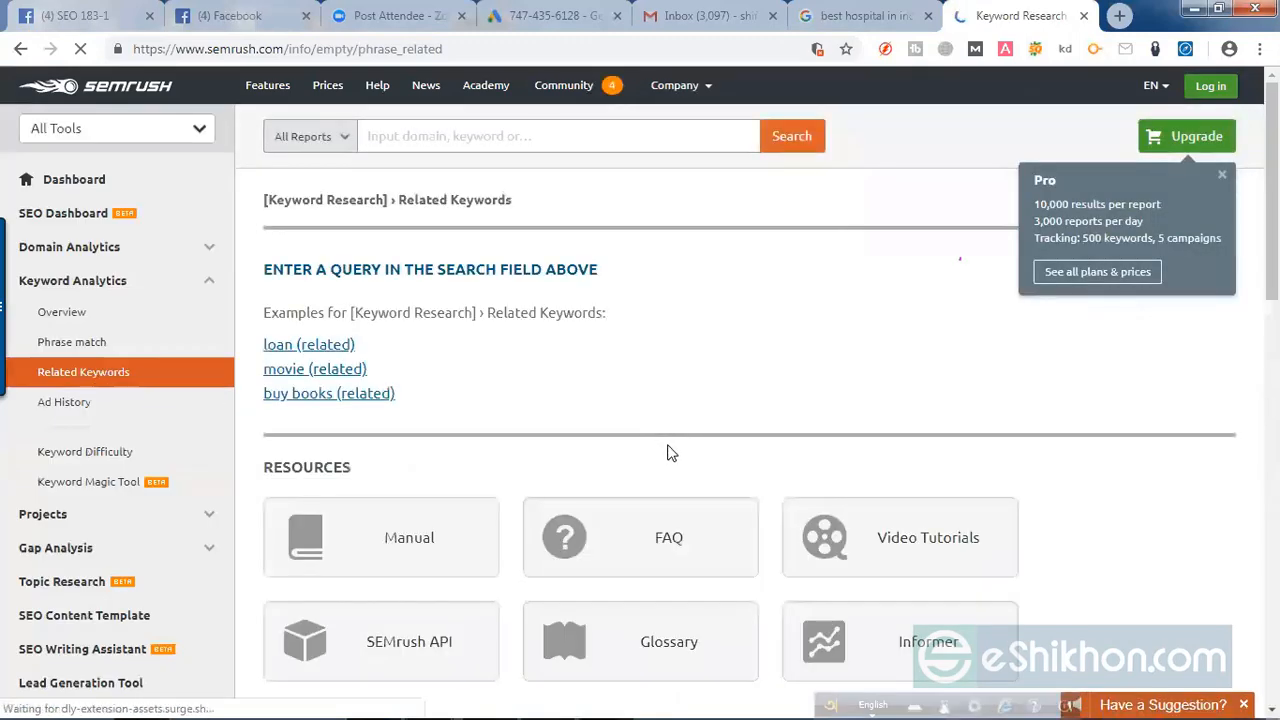
scroll(670, 453, "down", 2)
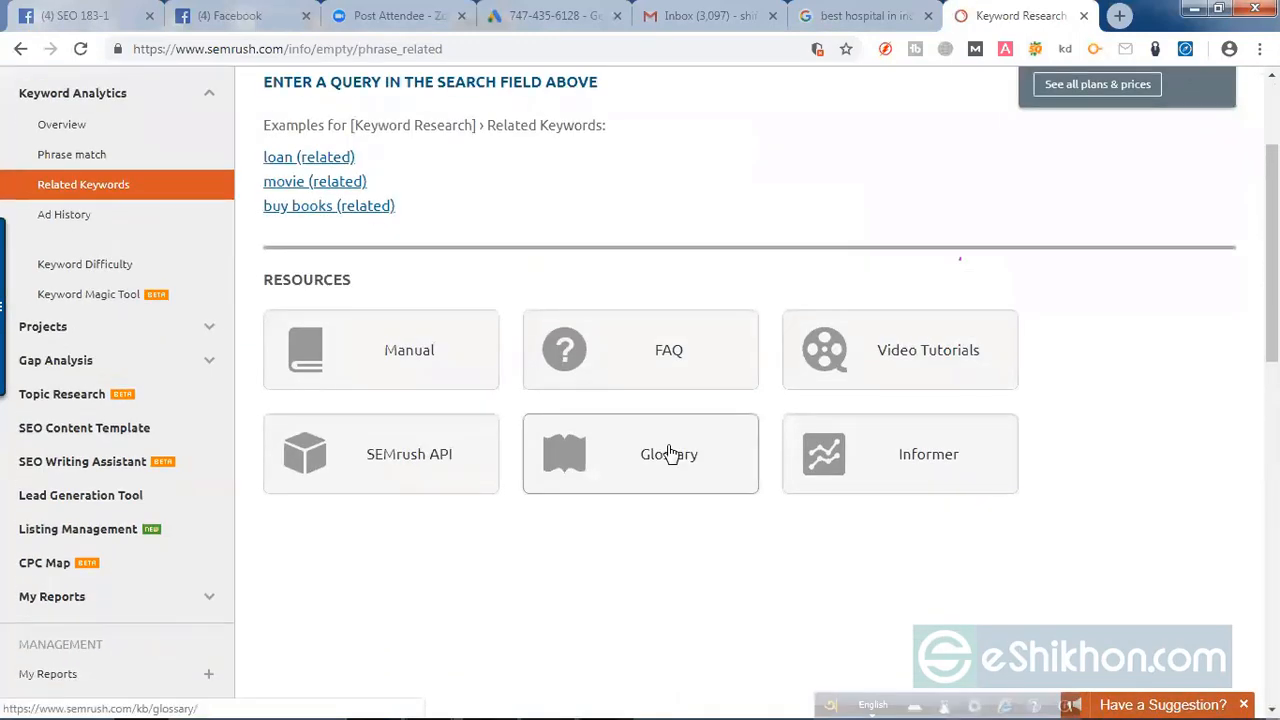
scroll(670, 453, "down", 5)
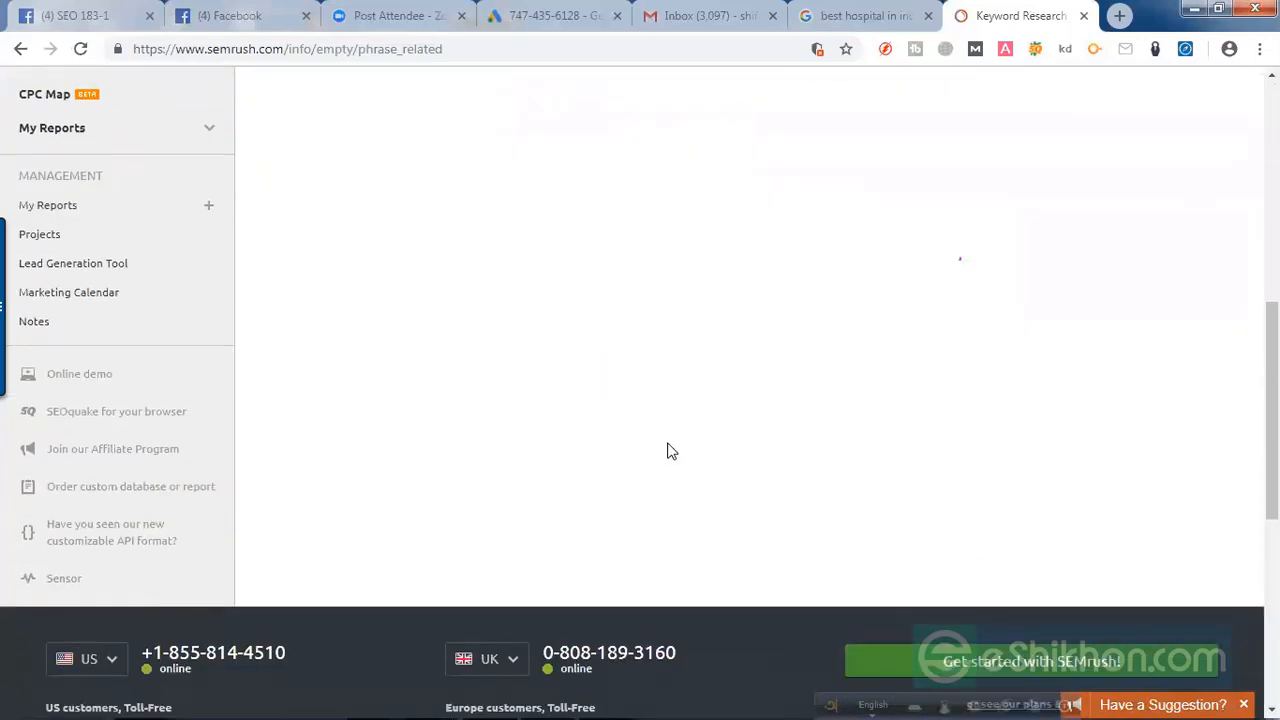
scroll(795, 480, "up", 5)
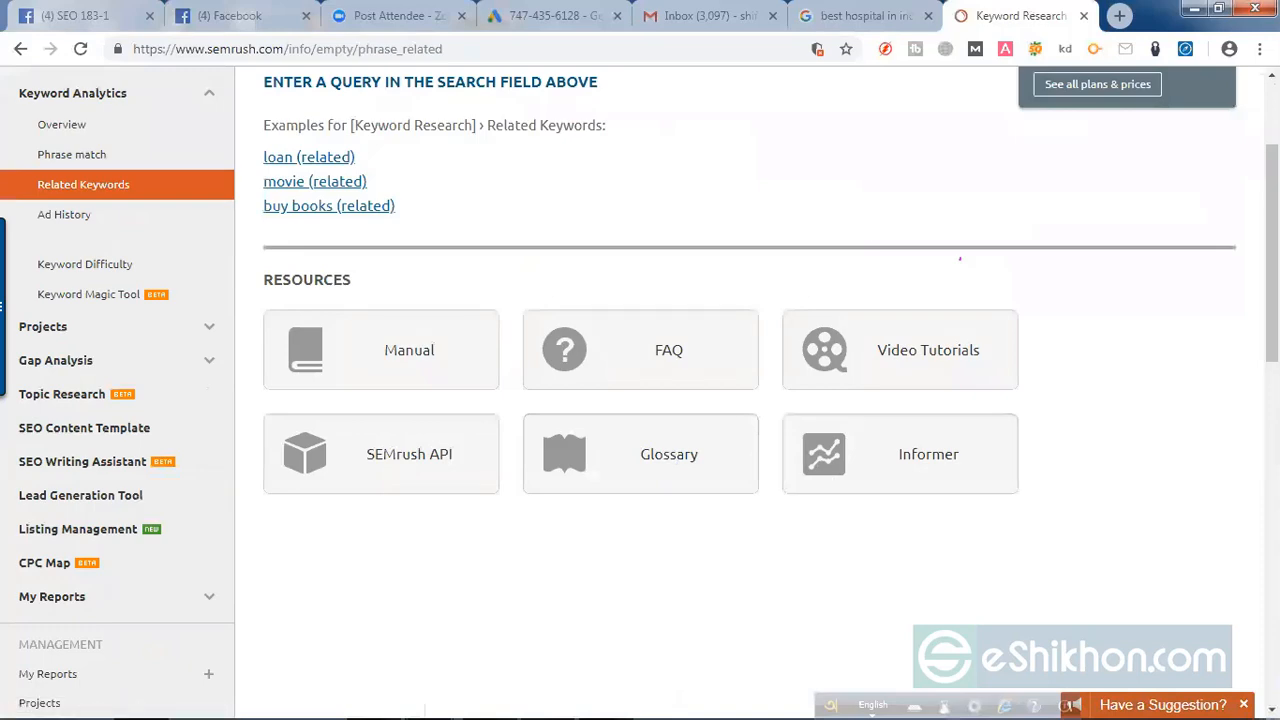
scroll(1106, 510, "down", 5)
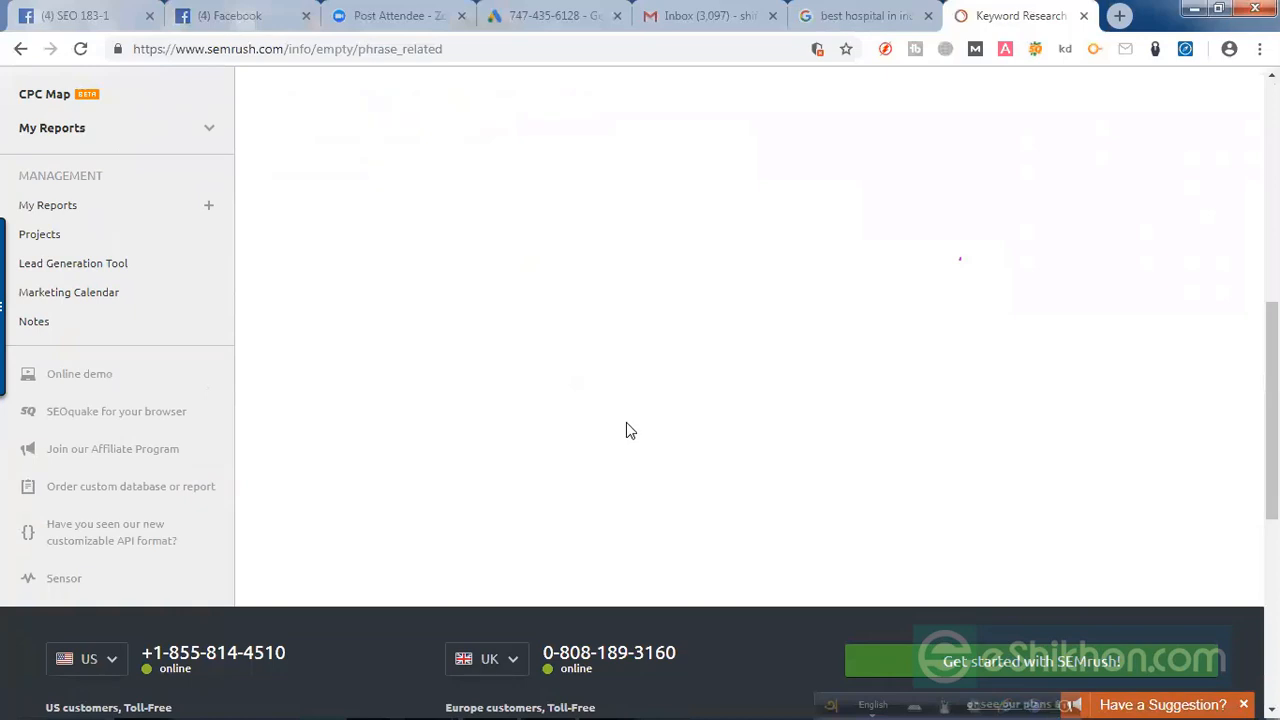
scroll(626, 430, "up", 3)
scroll(628, 428, "down", 7)
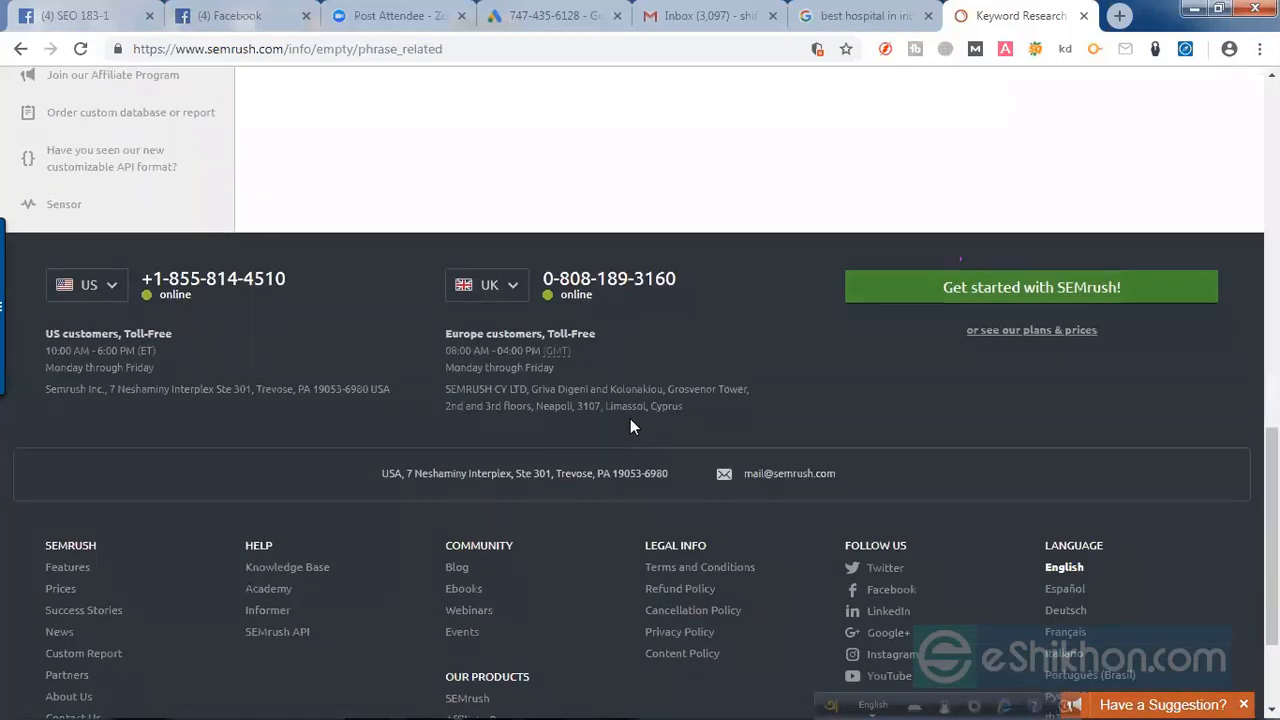
scroll(630, 426, "up", 1)
scroll(630, 426, "up", 2)
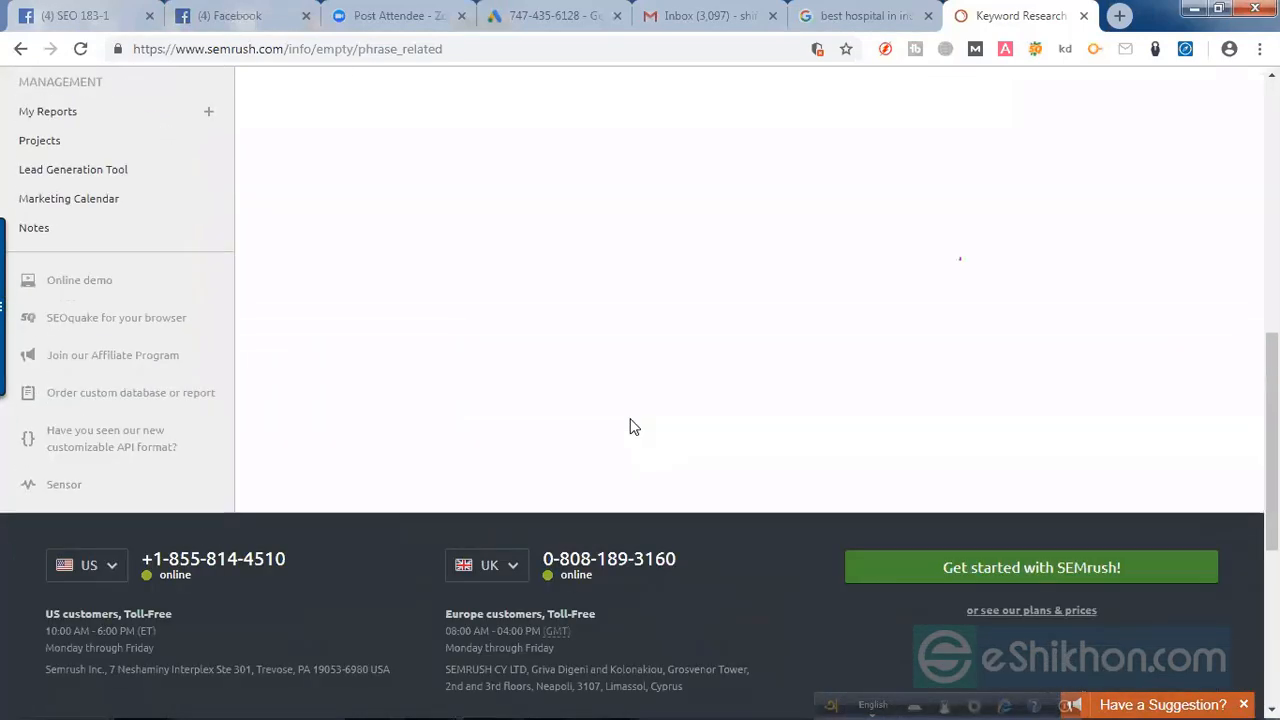
scroll(630, 426, "up", 4)
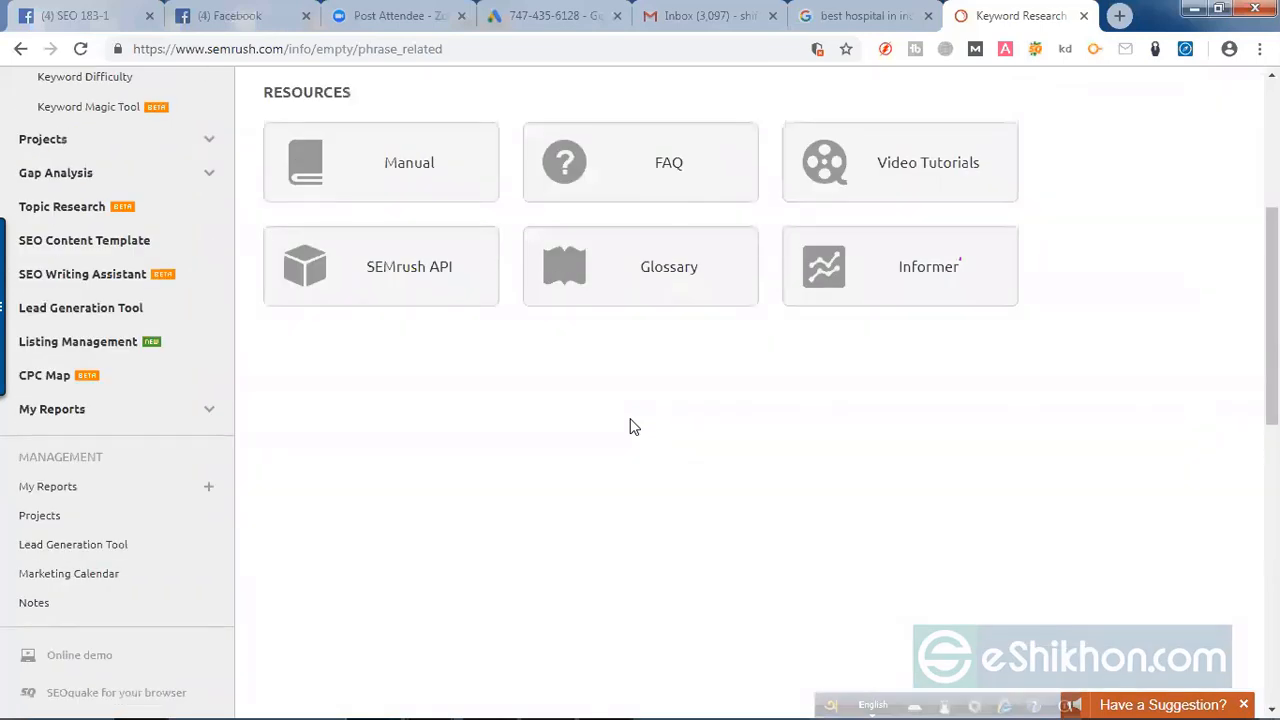
scroll(630, 427, "up", 4)
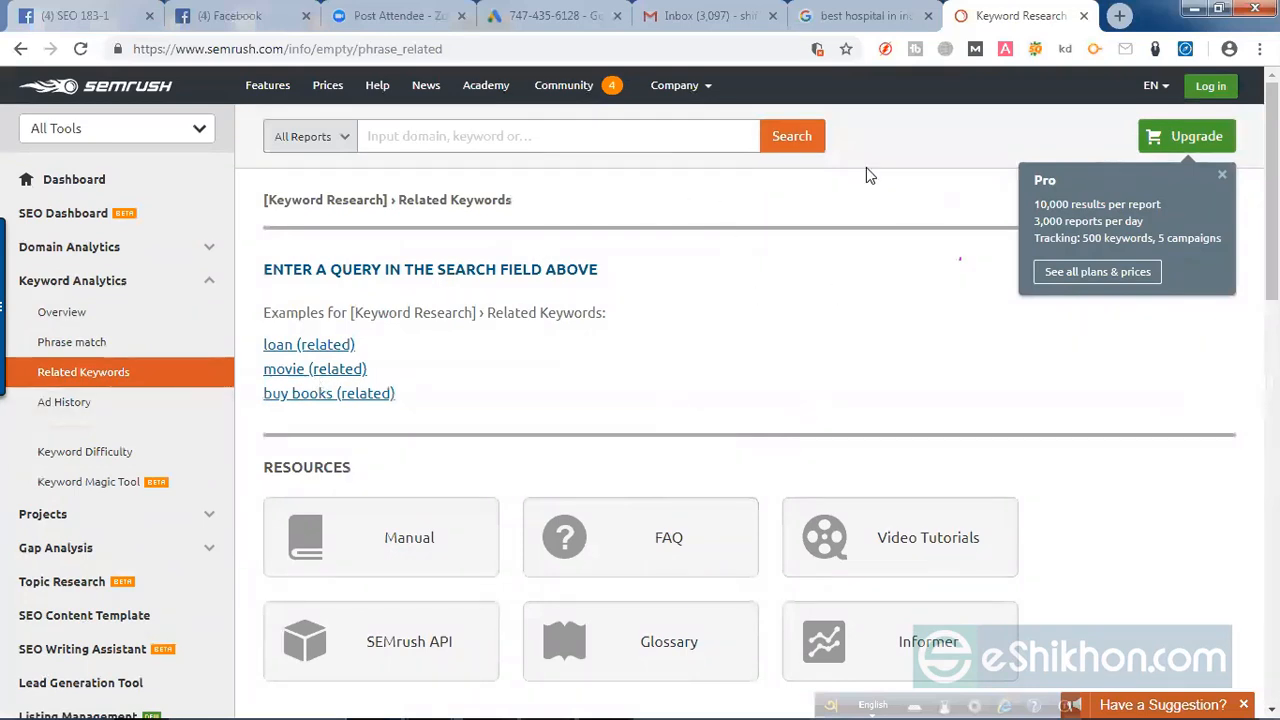
Step: Open smallseotools.com in a new browser tab
left_click(1119, 16)
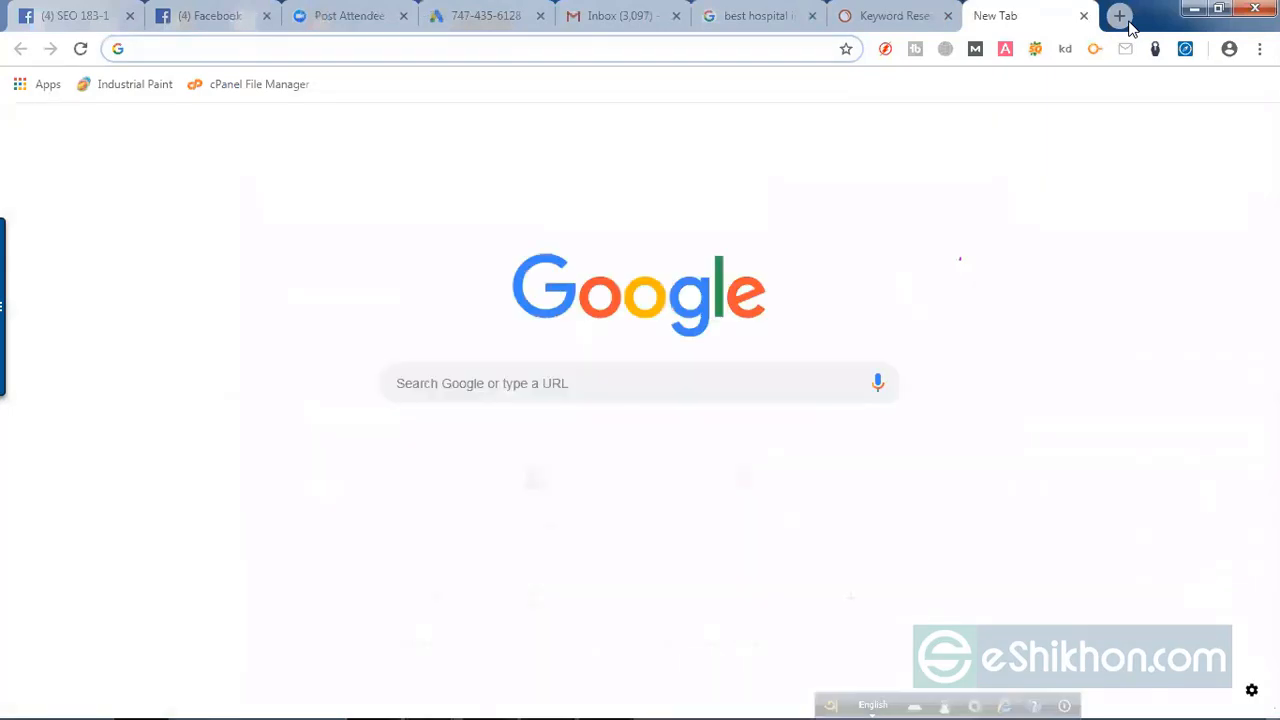
type("small")
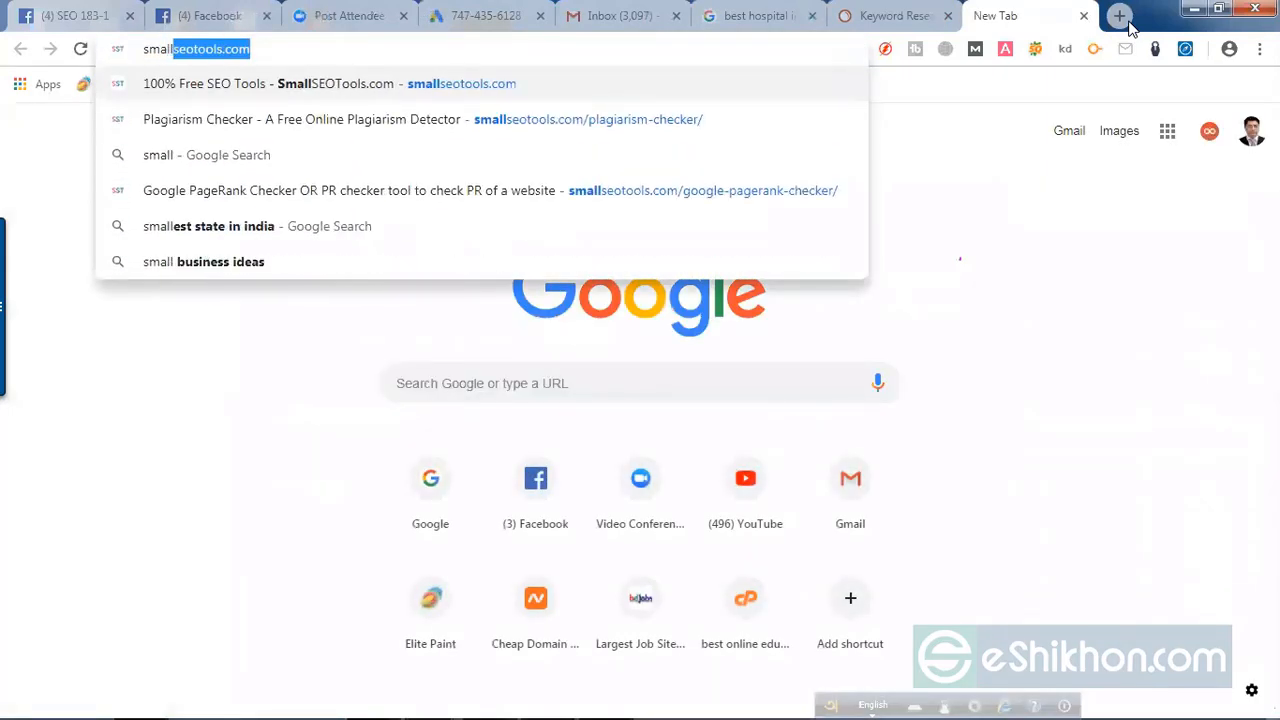
key("Return")
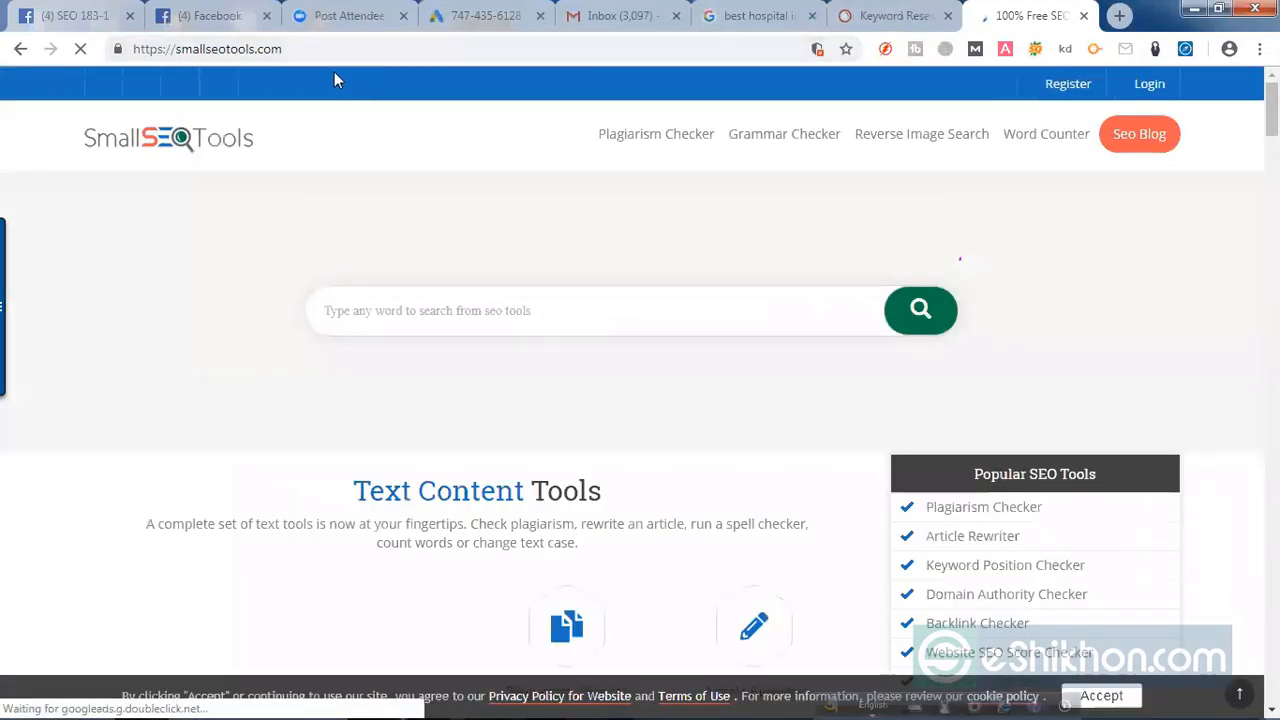
Step: Select the smallseotools.com page address and switch to the Zoom meeting windows
left_click(290, 48)
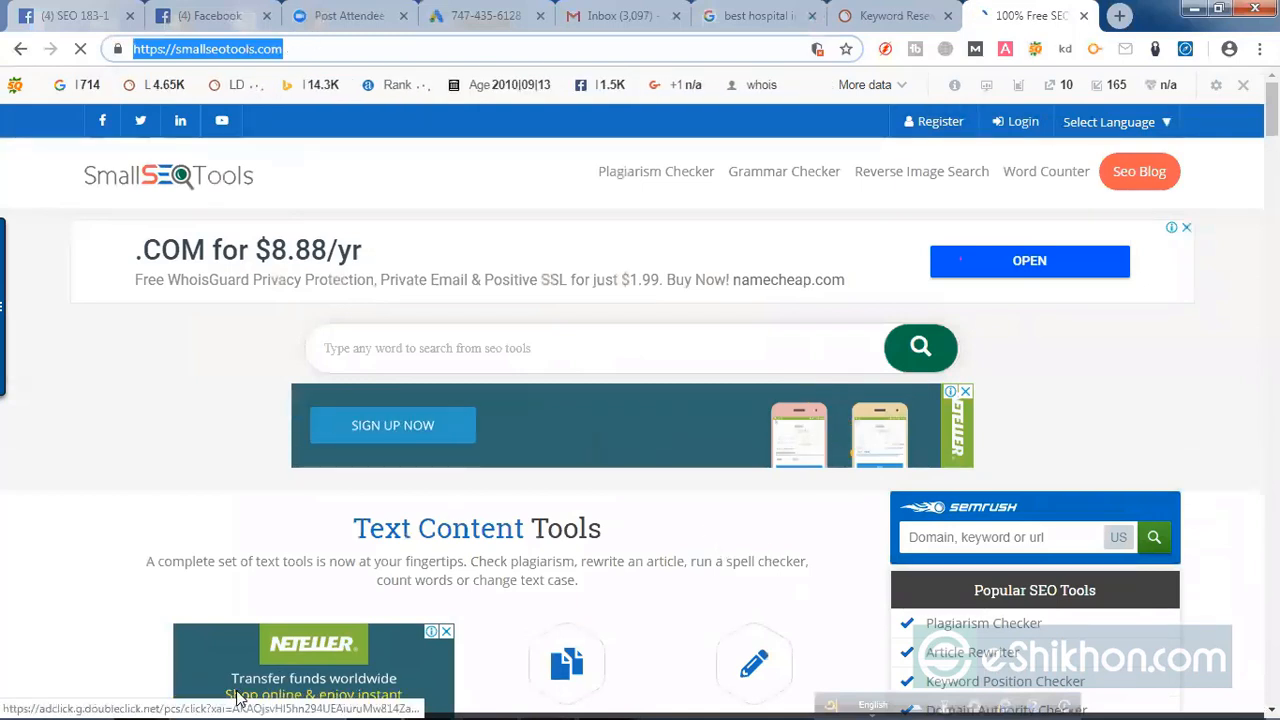
mouse_move(147, 700)
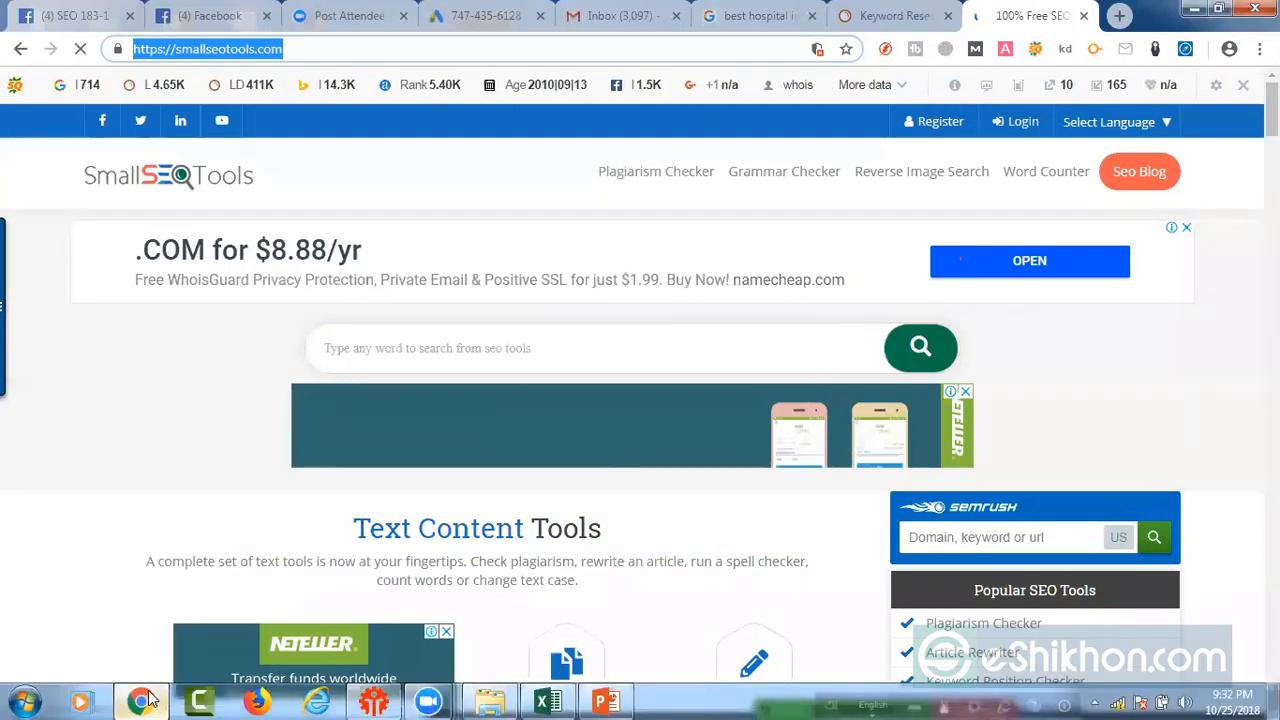
mouse_move(408, 700)
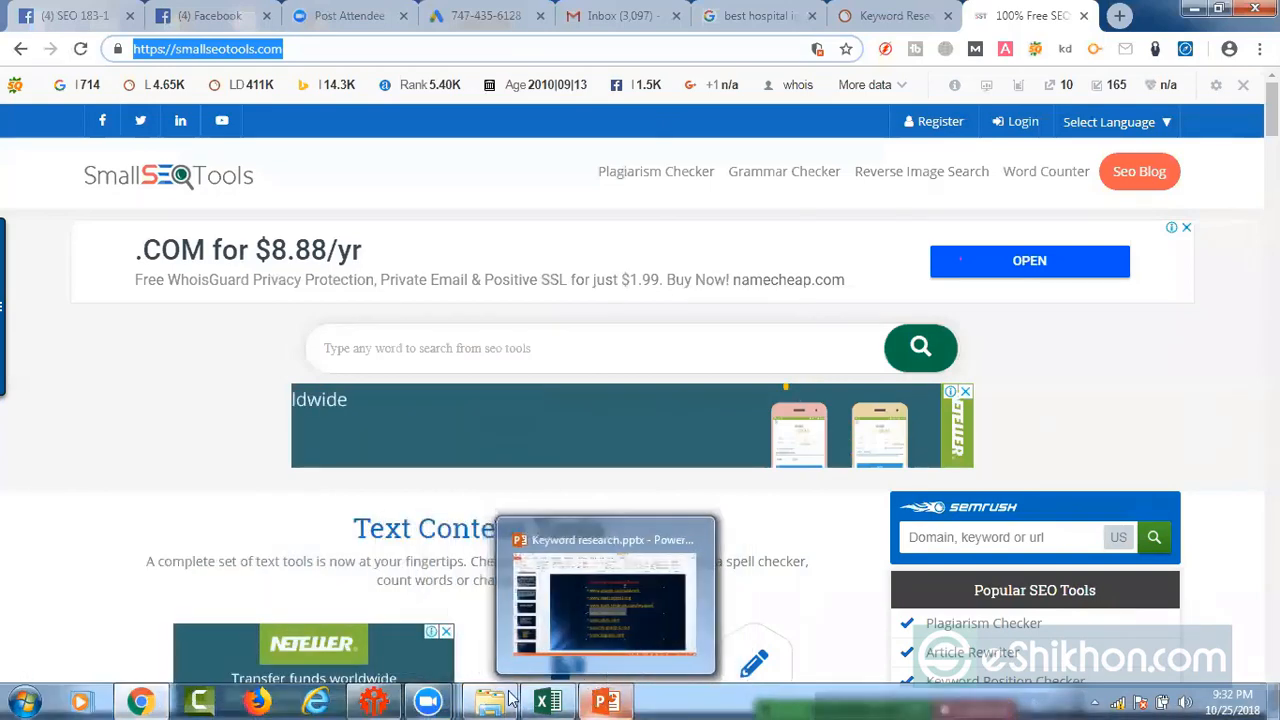
left_click(682, 578)
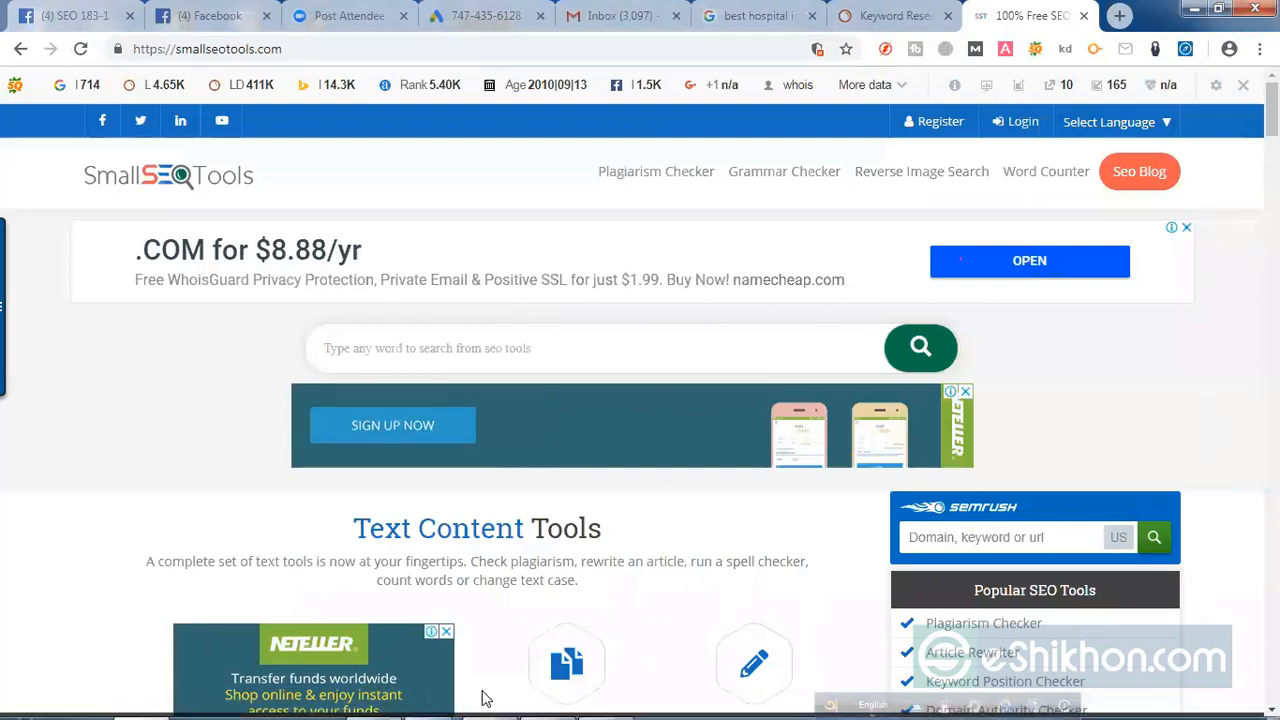
mouse_move(428, 700)
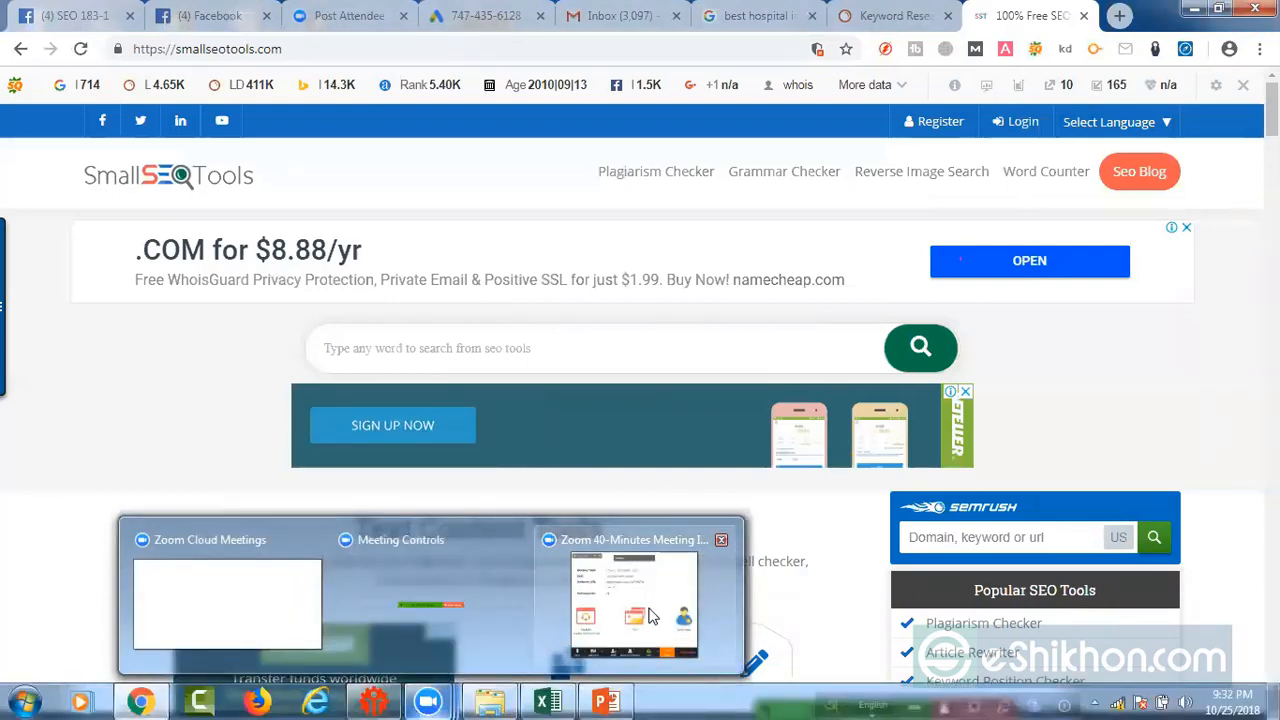
mouse_move(651, 615)
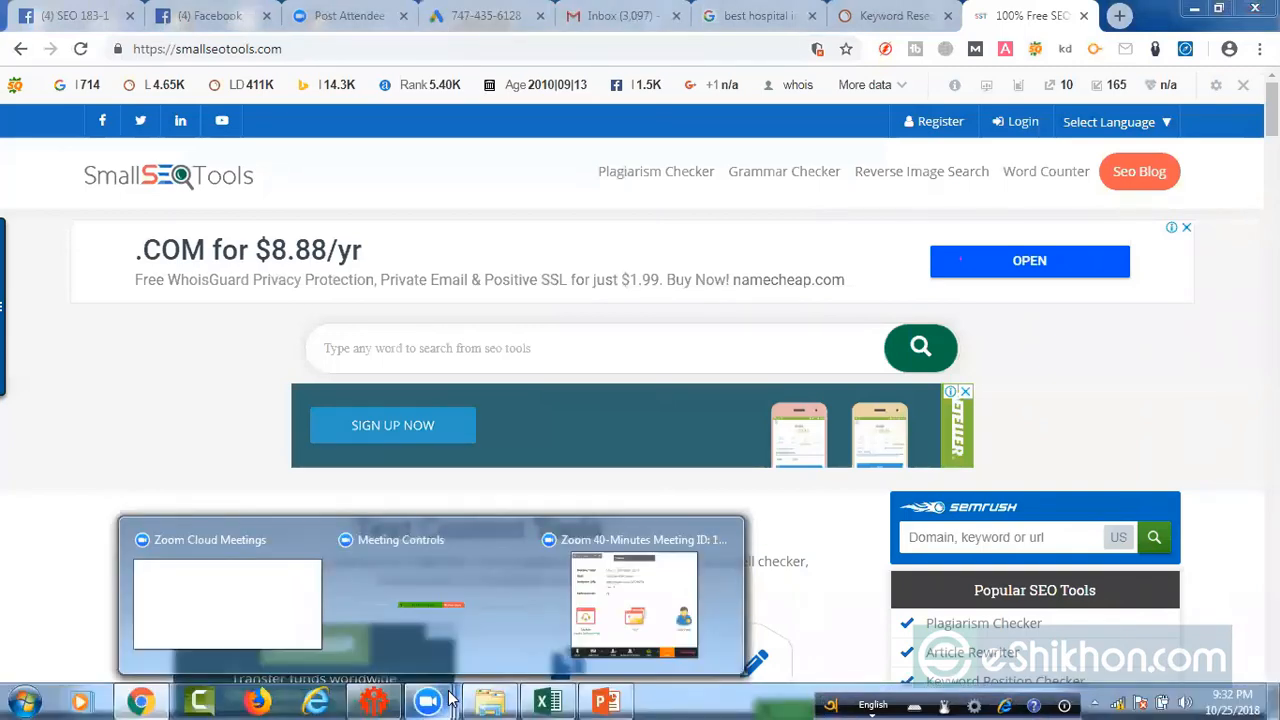
left_click(491, 578)
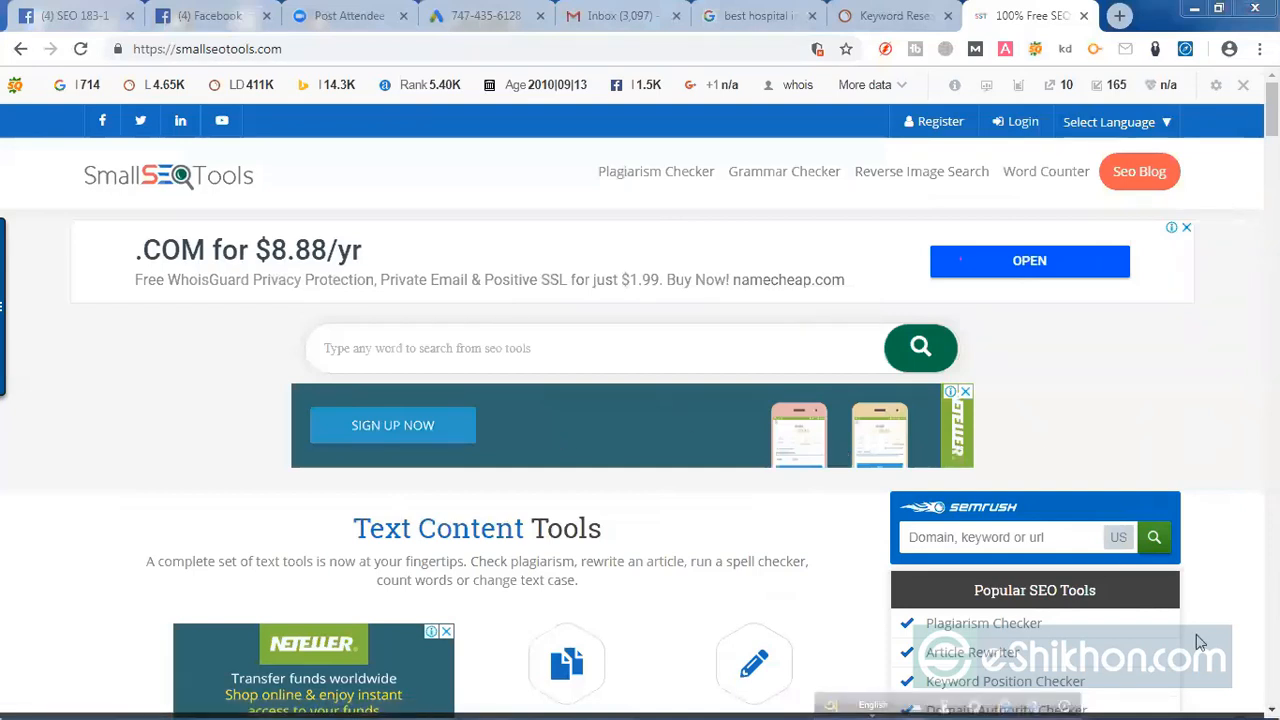
Step: Move the floating English language bar to the opposite end of the screen's lower edge
scroll(640, 400, "down", 6)
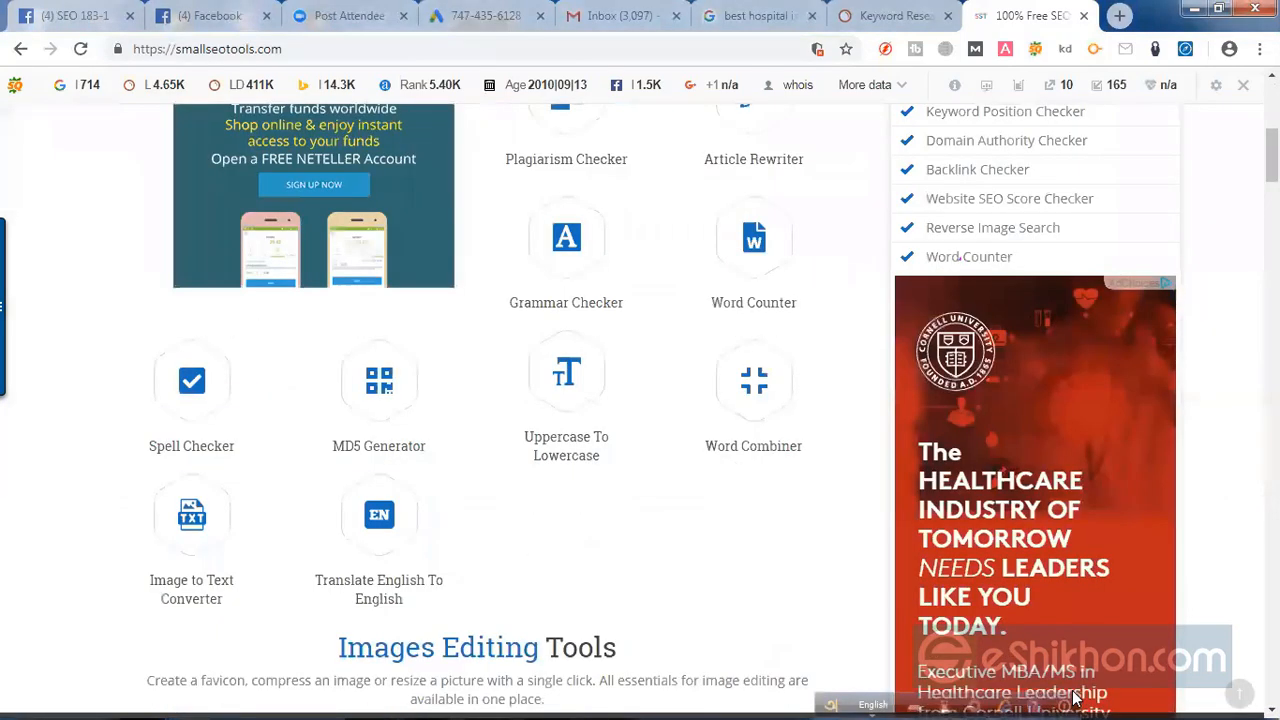
left_click_drag(828, 700, 12, 701)
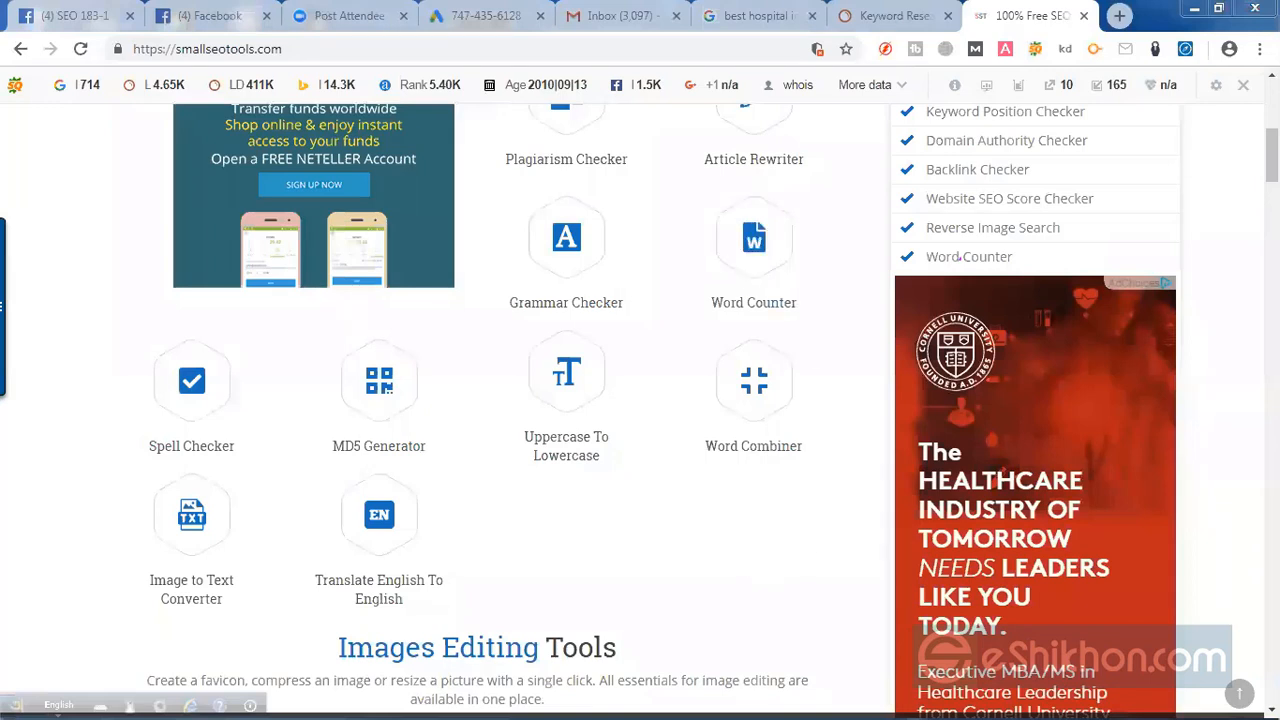
Step: Look through the SmallSEOTools home page, covering the popular SEO tools list and the keyword, backlink, website management and website tracking tools
scroll(1240, 398, "up", 4)
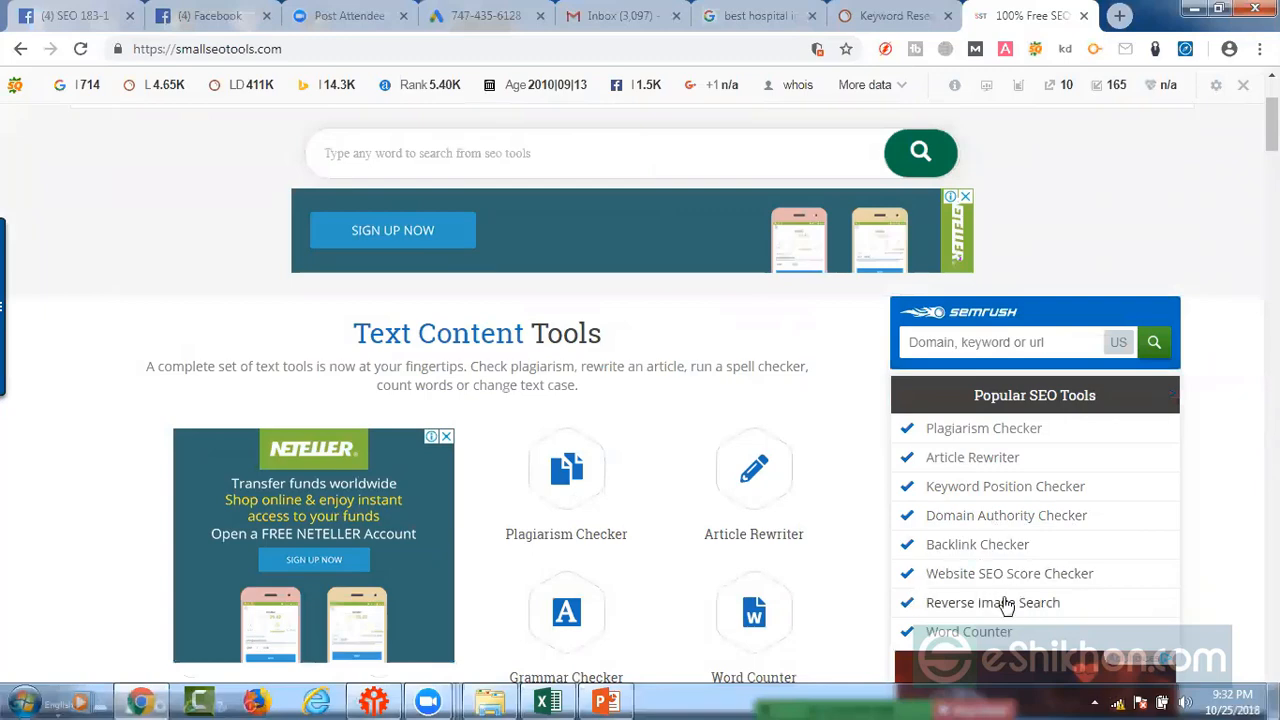
scroll(995, 510, "down", 2)
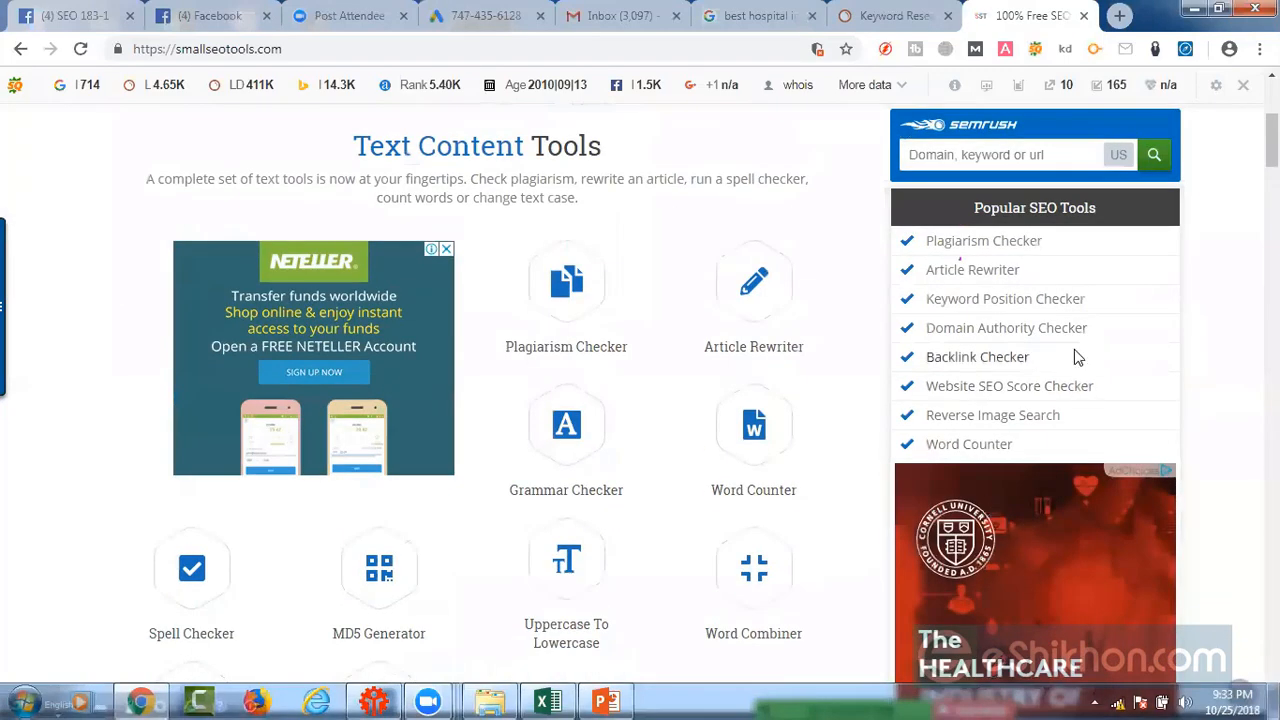
scroll(1078, 368, "down", 4)
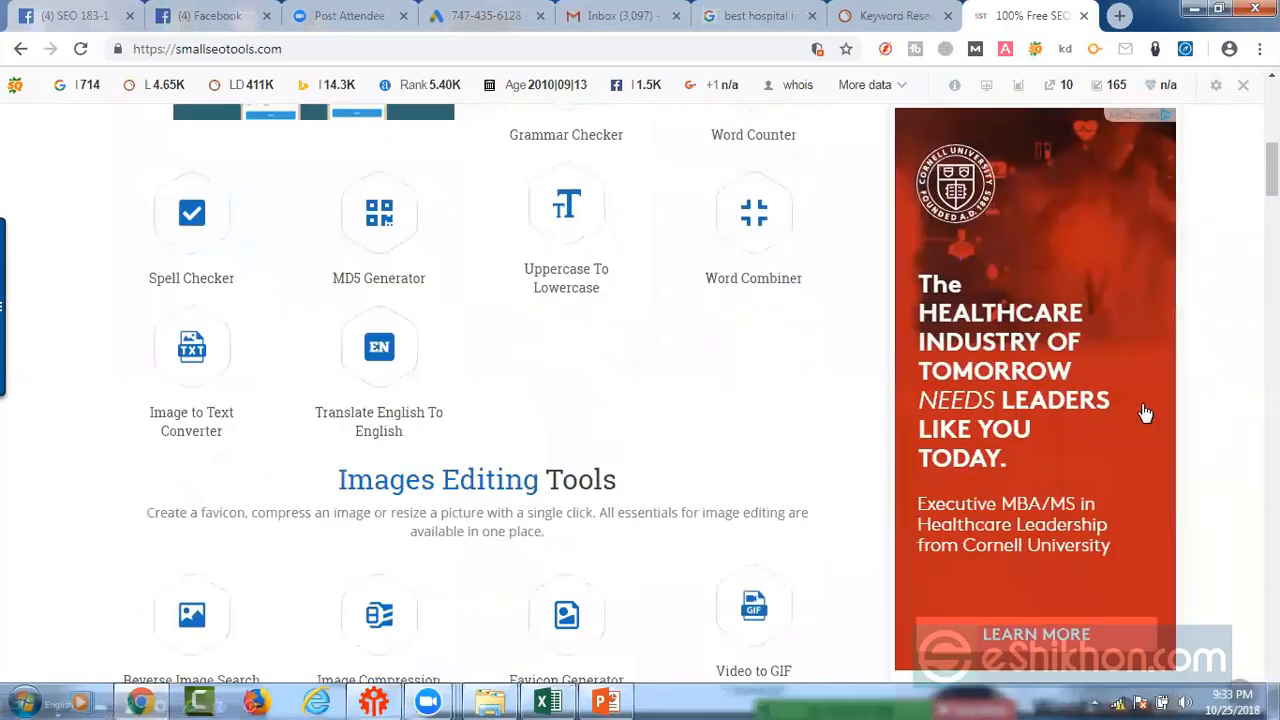
scroll(1195, 464, "down", 5)
scroll(588, 468, "down", 4)
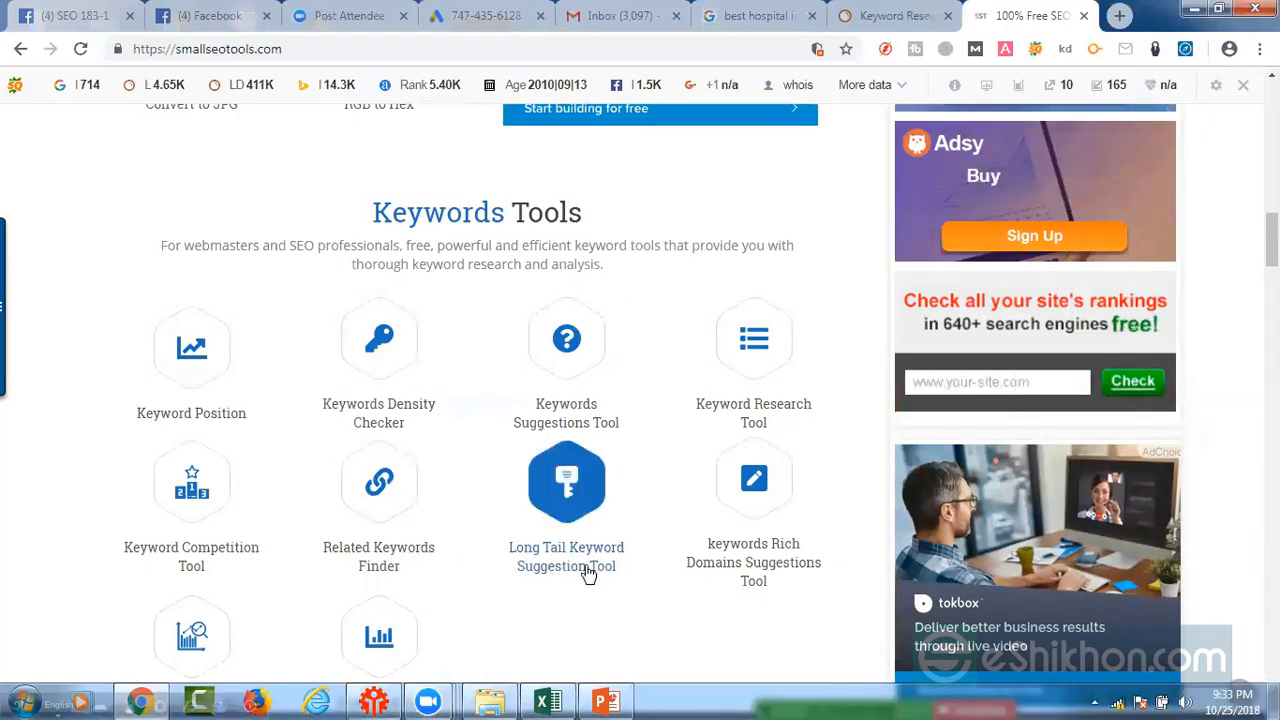
scroll(783, 569, "down", 2)
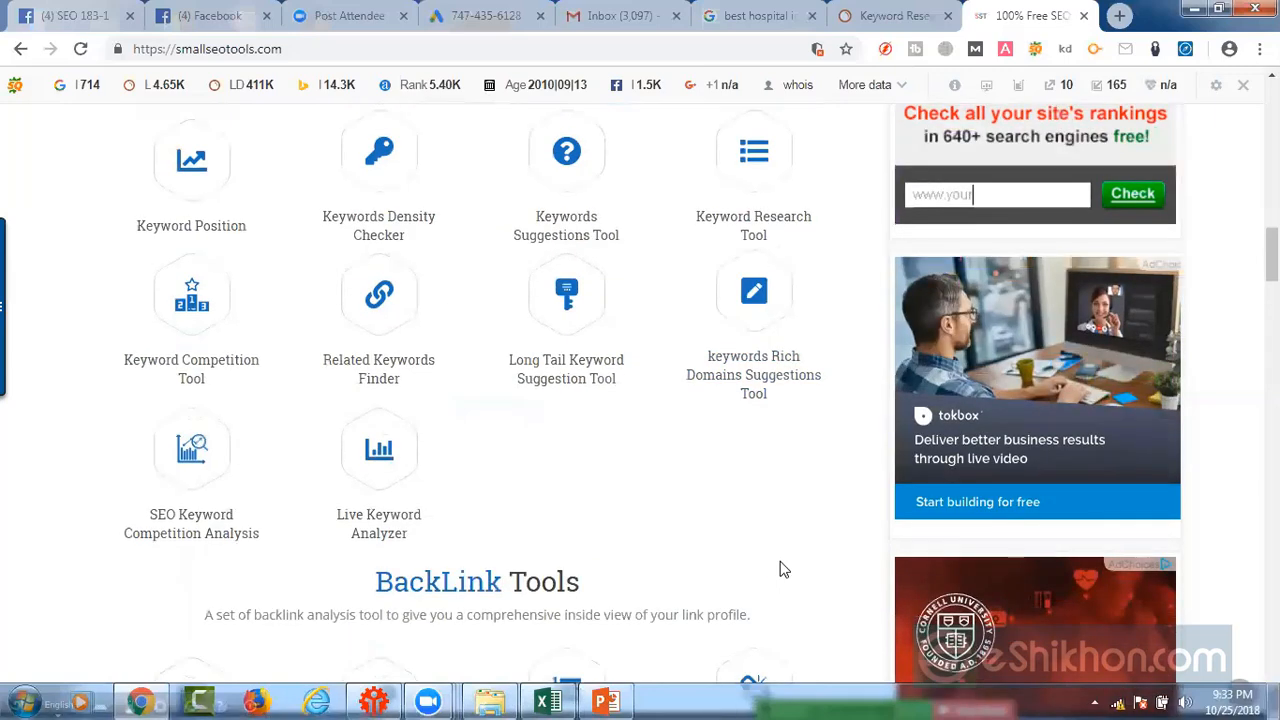
scroll(783, 569, "down", 3)
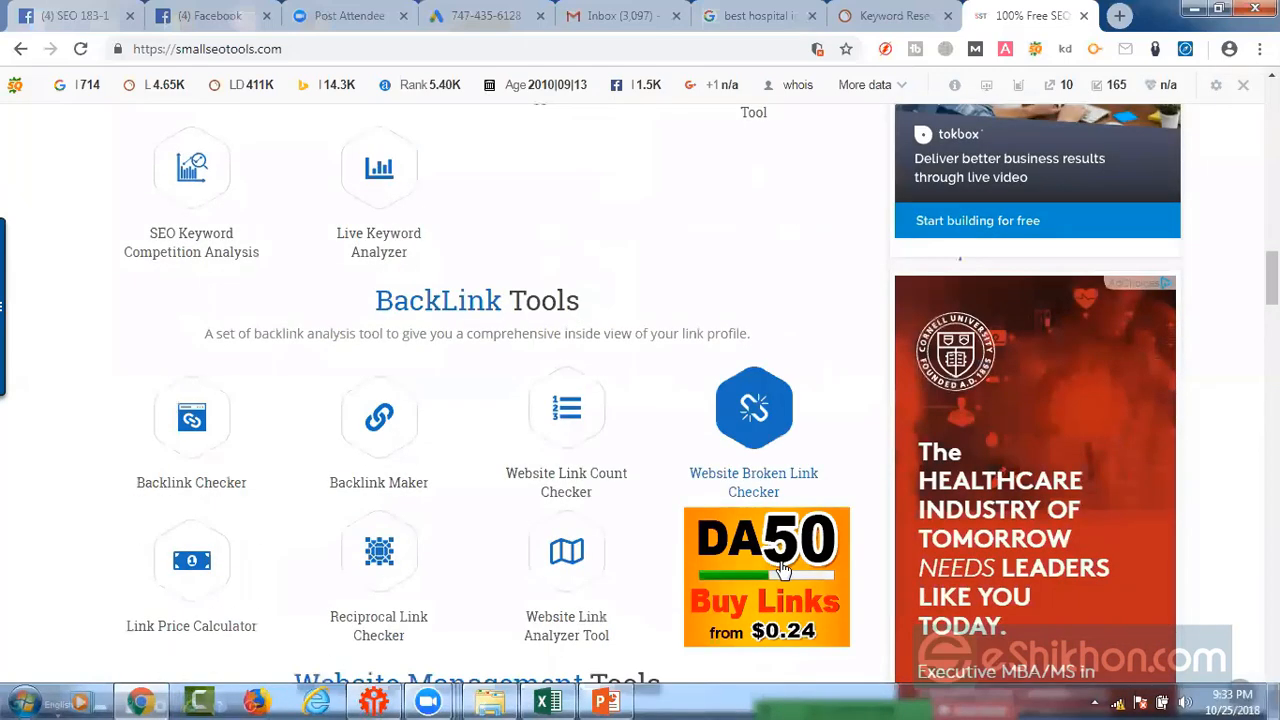
scroll(520, 505, "down", 2)
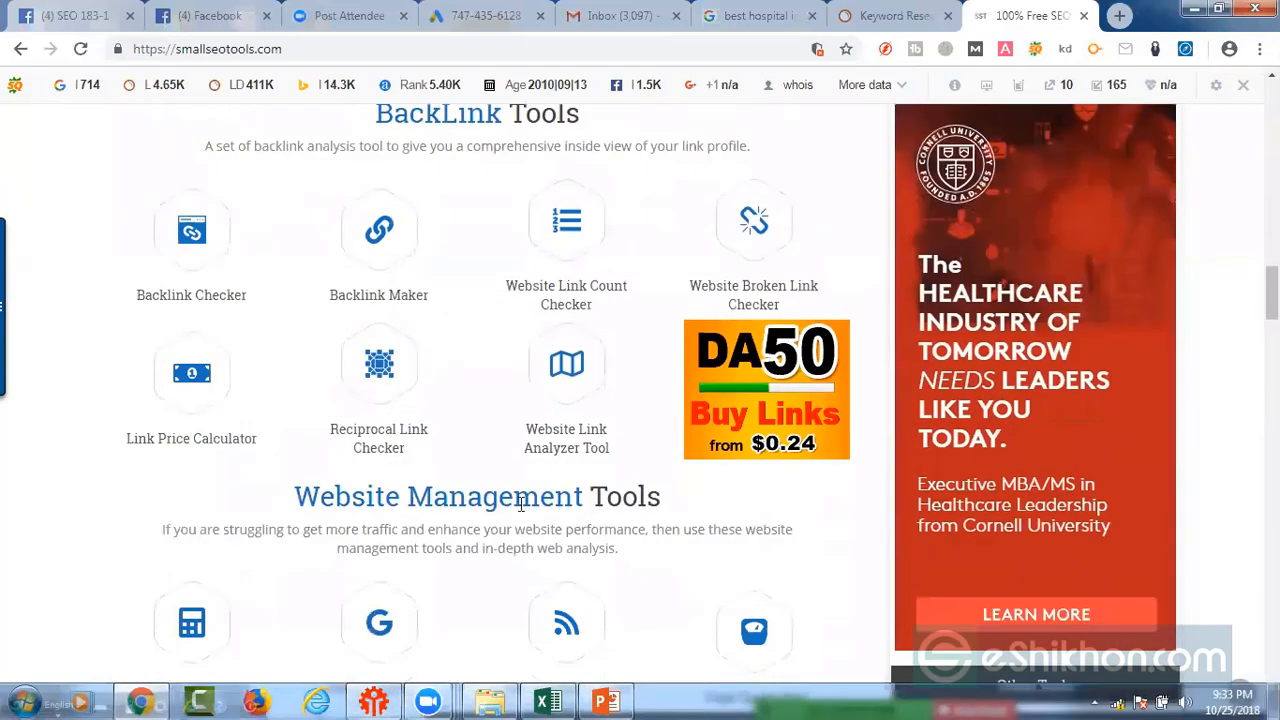
scroll(790, 522, "down", 2)
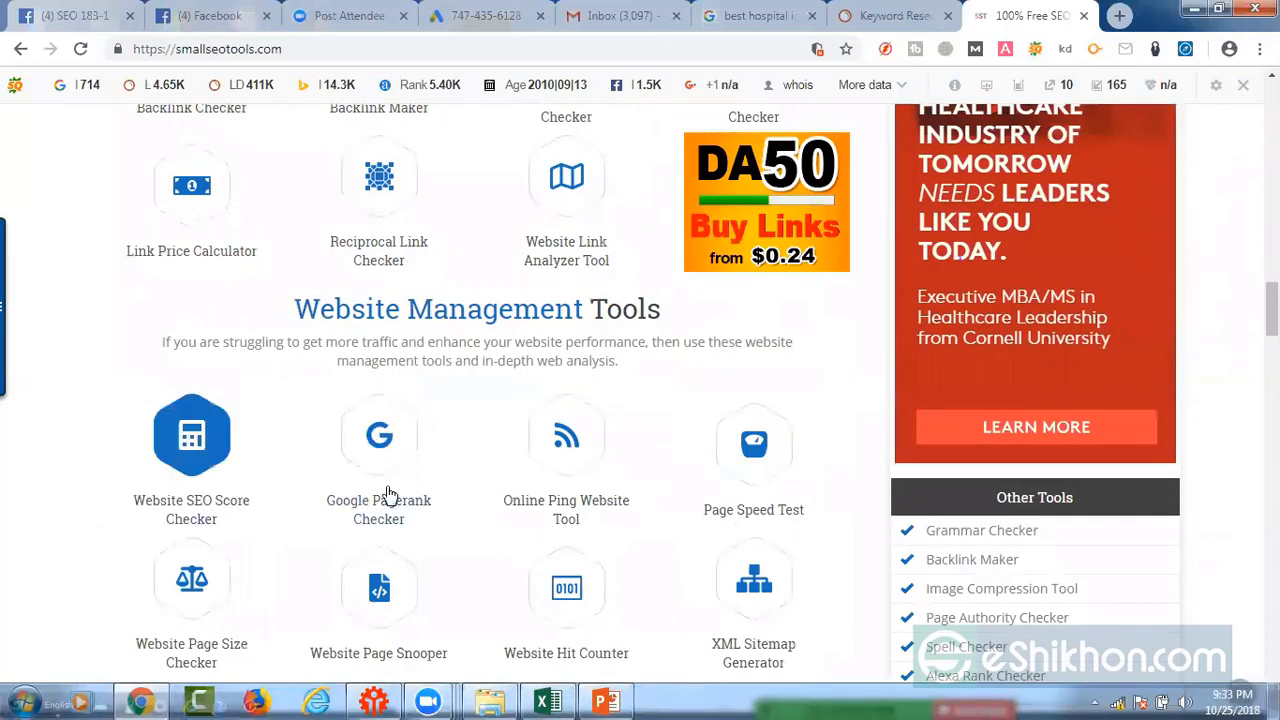
scroll(800, 514, "down", 3)
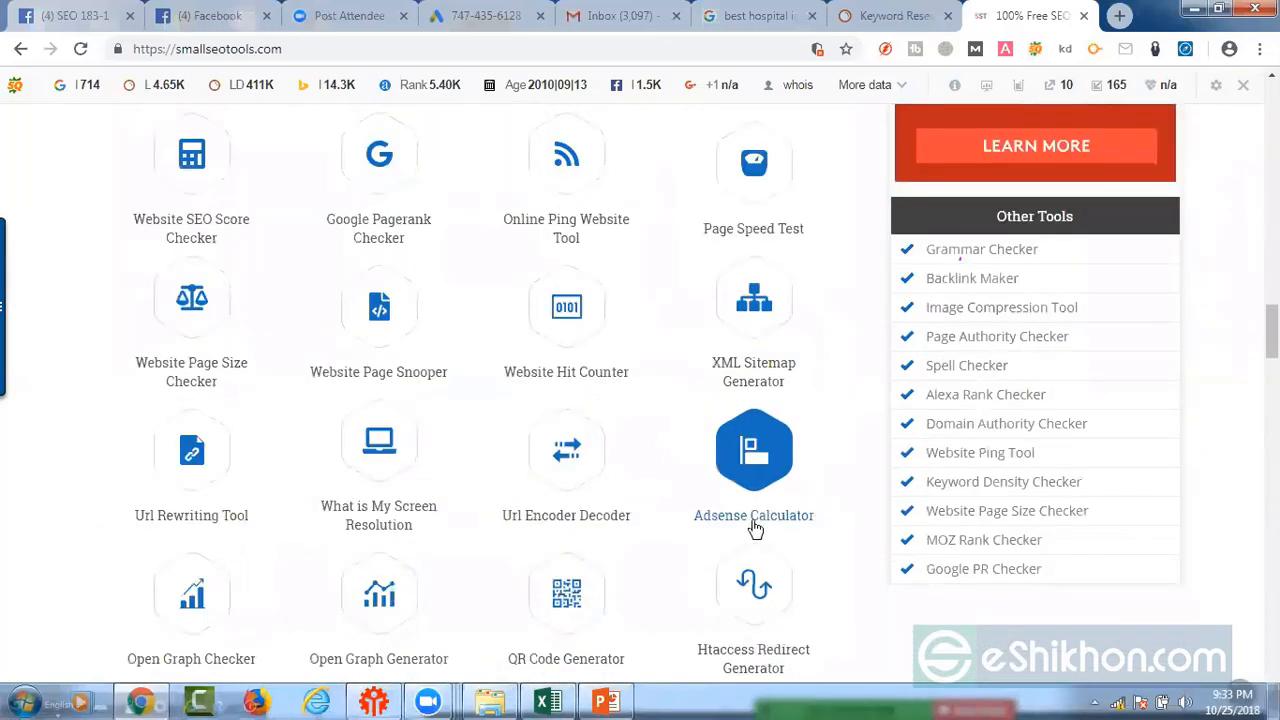
scroll(631, 506, "down", 3)
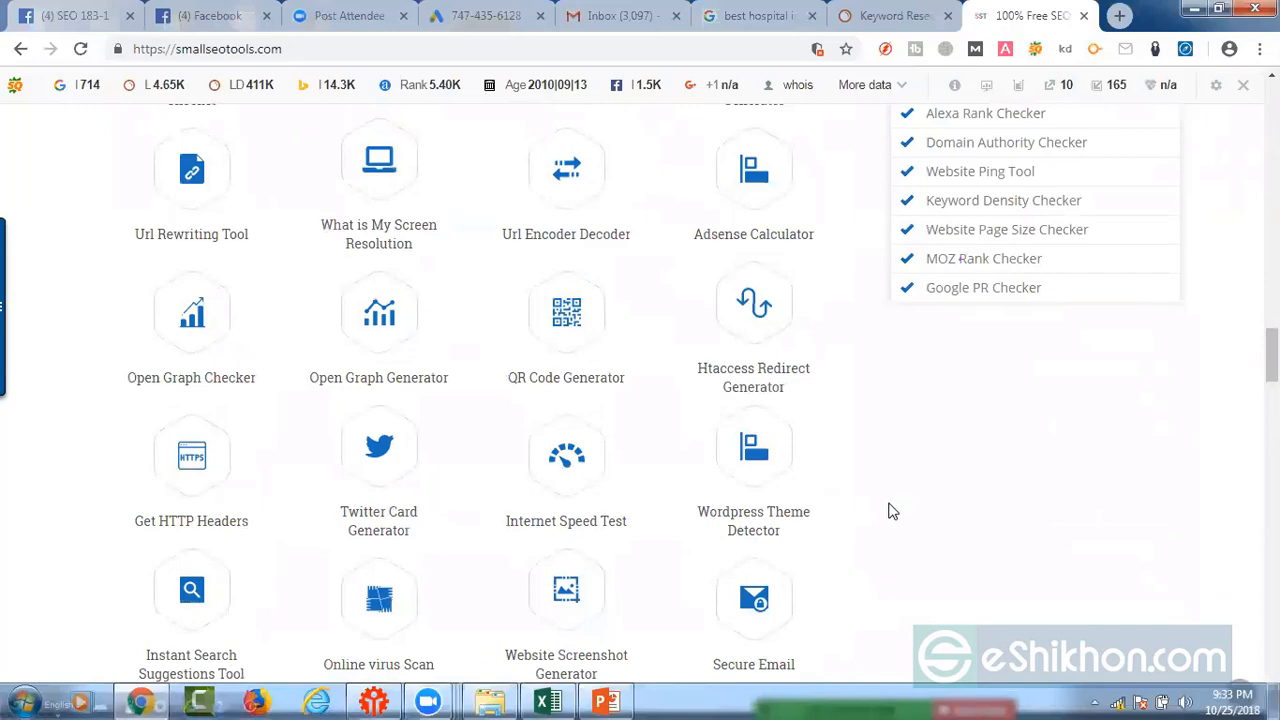
scroll(108, 436, "down", 4)
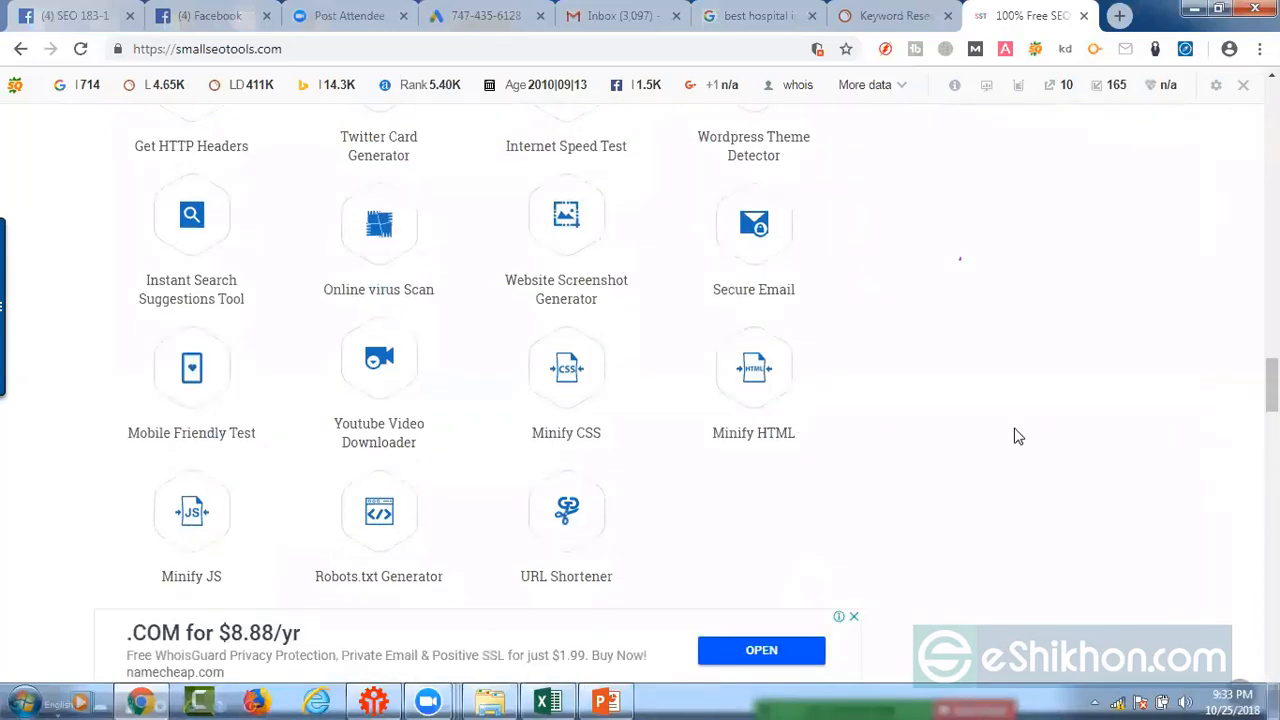
scroll(1028, 436, "down", 3)
scroll(1040, 436, "down", 3)
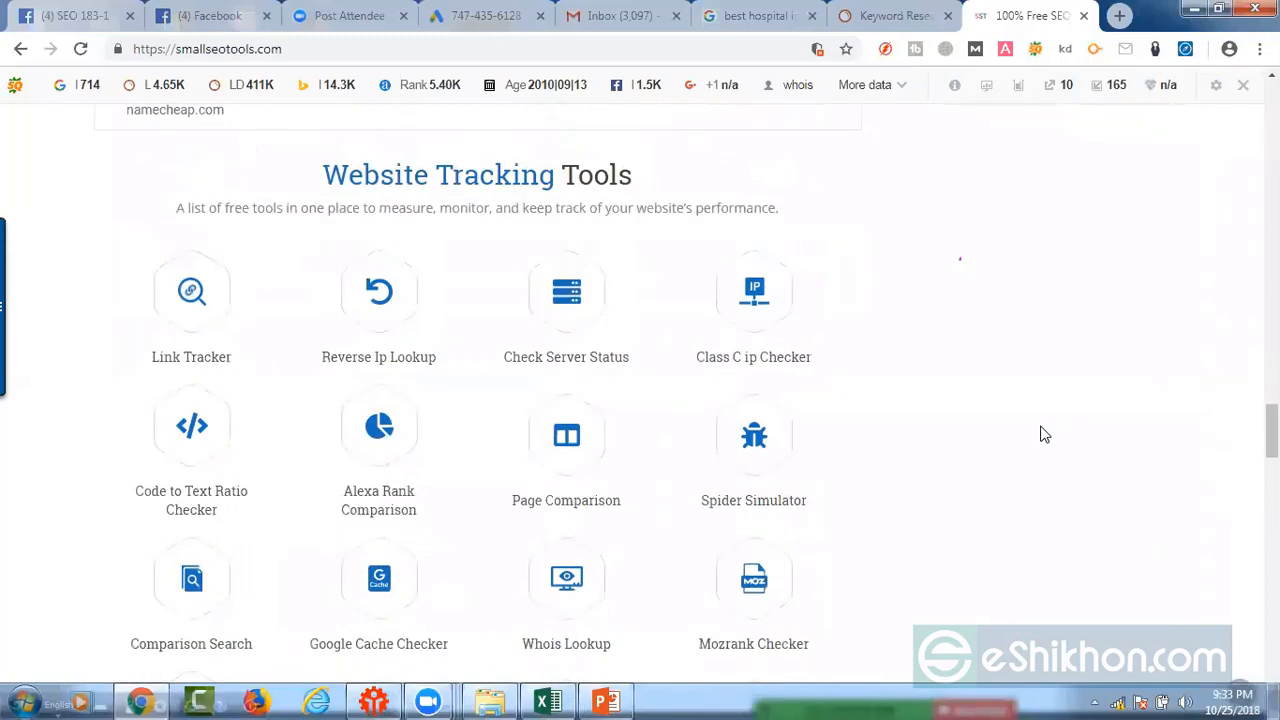
scroll(1088, 436, "down", 2)
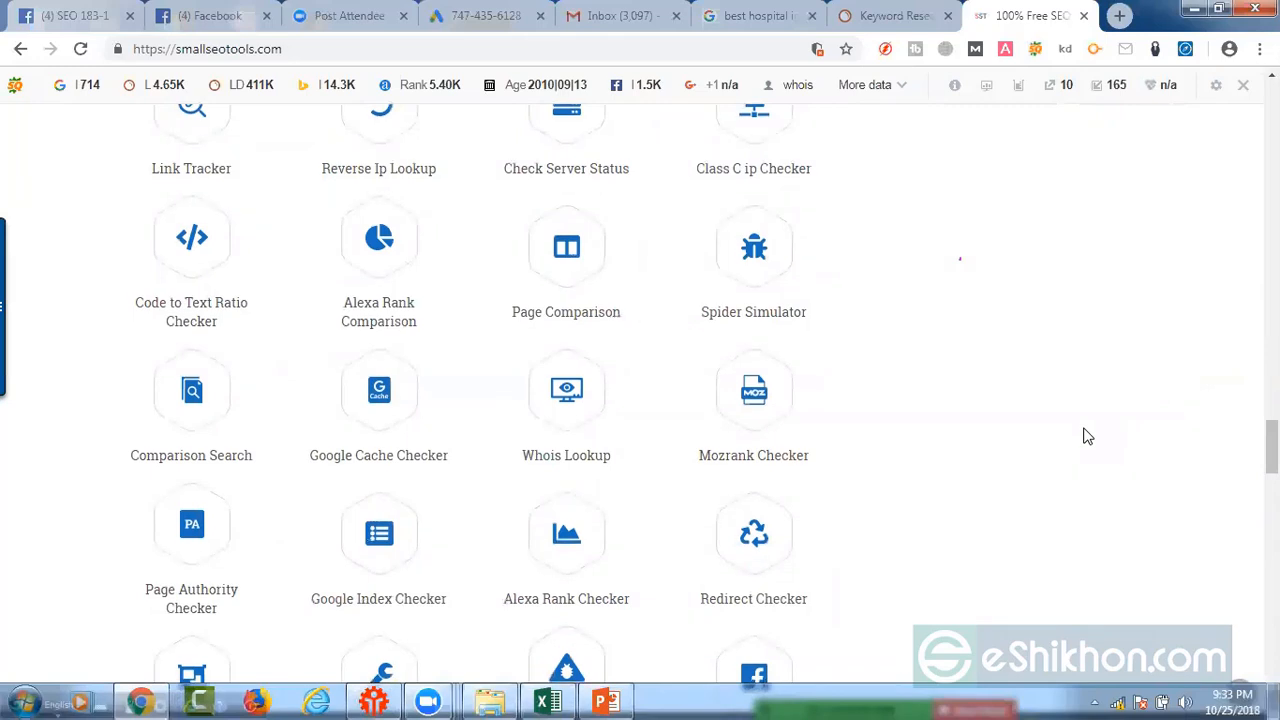
Step: Look through the rest of the SmallSEOTools home page, covering the proxy, domain, meta tag, password management and online PDF tools
scroll(1088, 436, "down", 3)
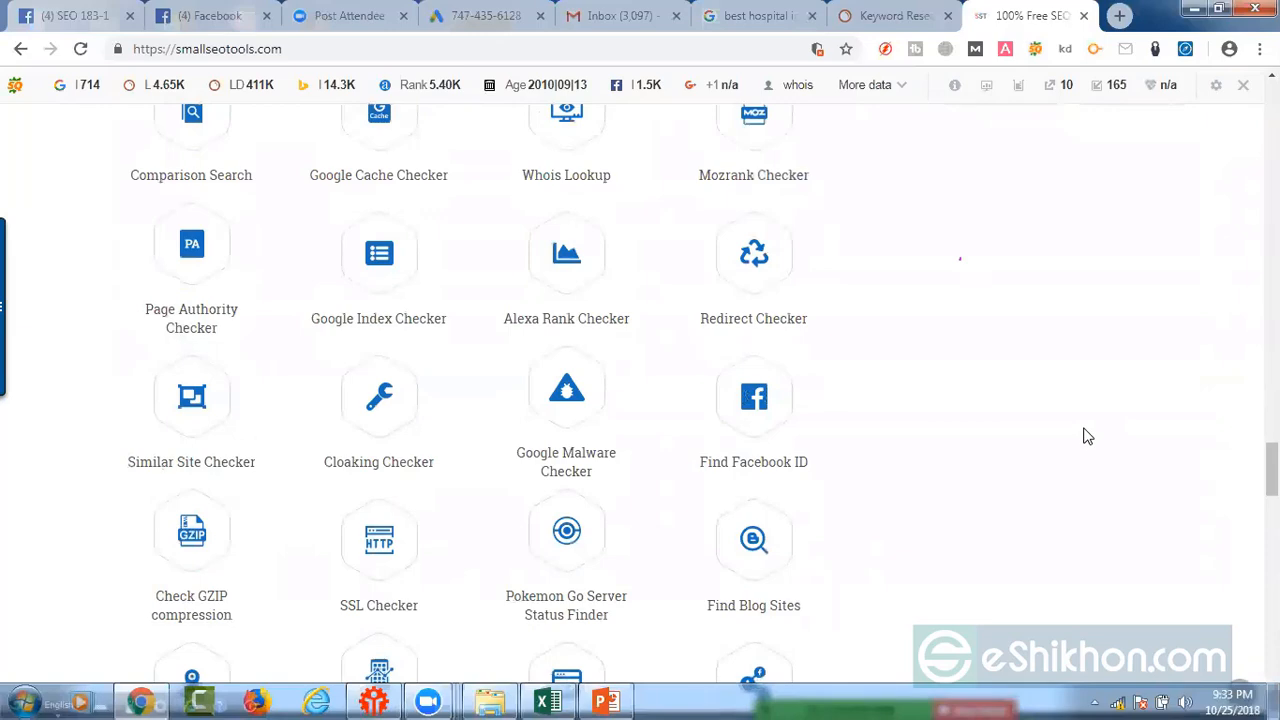
scroll(1088, 436, "down", 3)
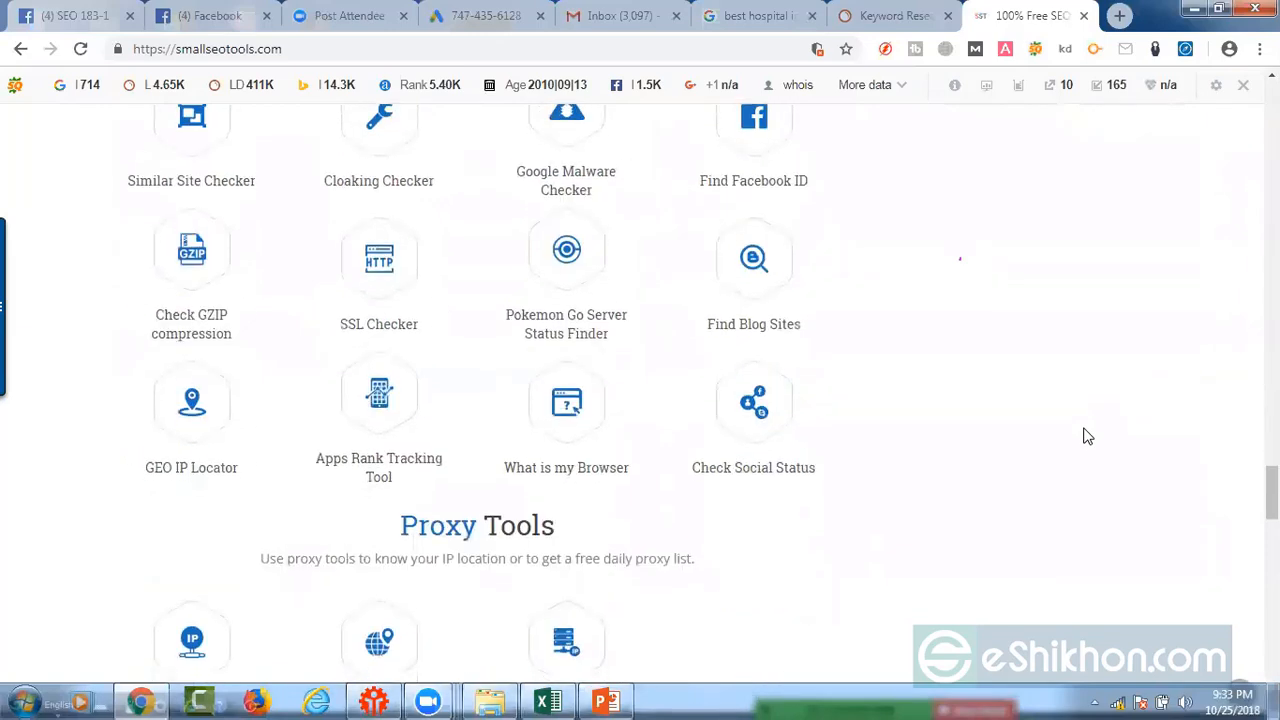
scroll(1088, 436, "down", 4)
scroll(1088, 443, "down", 3)
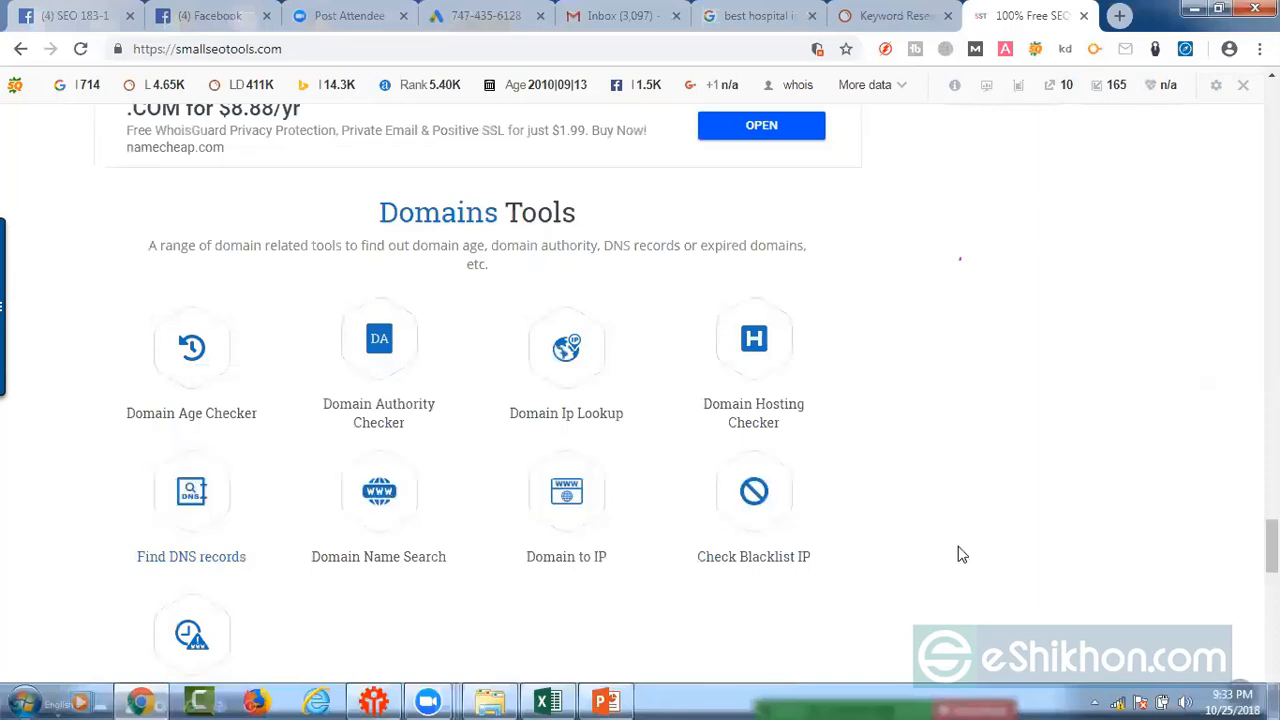
scroll(1033, 573, "down", 1)
scroll(435, 559, "down", 2)
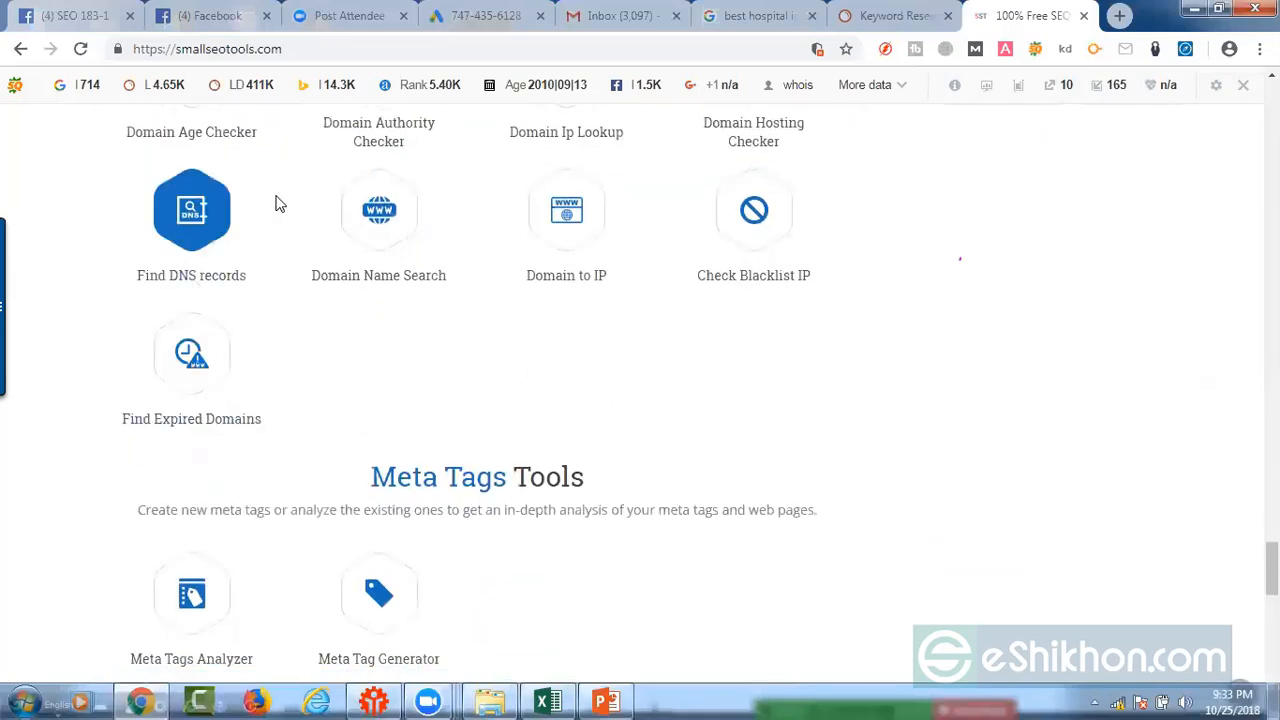
scroll(180, 470, "down", 3)
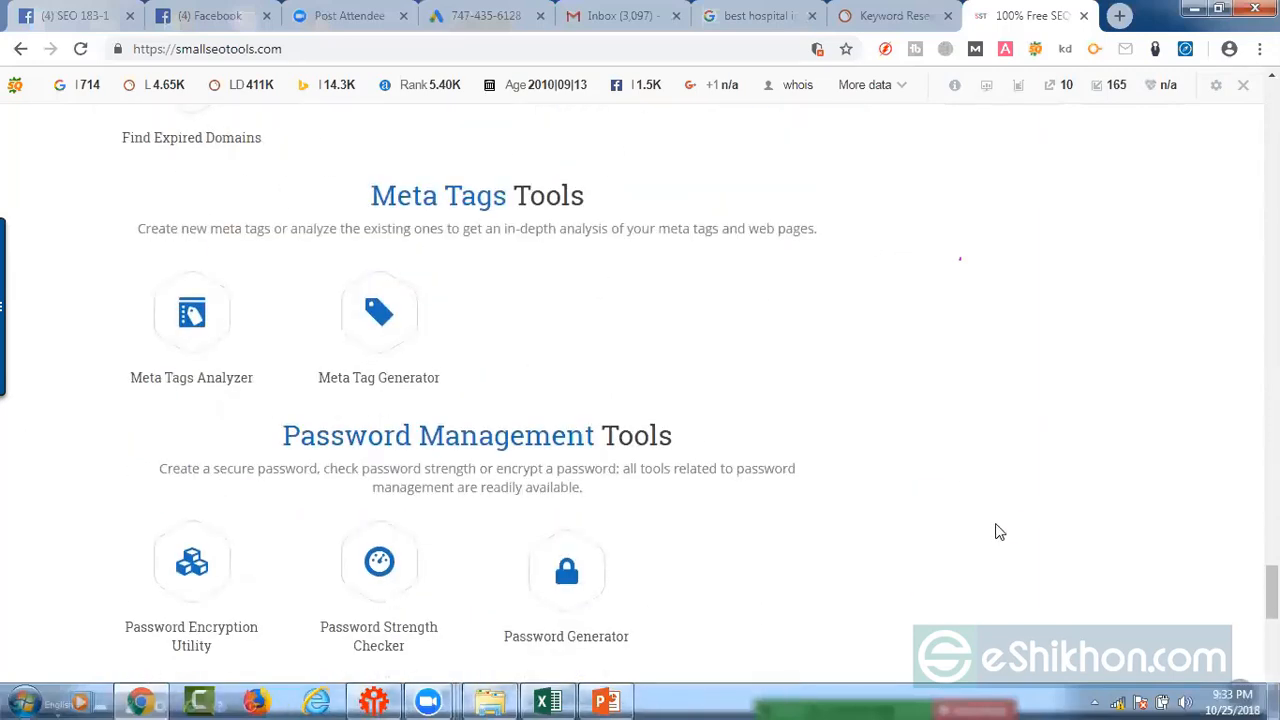
scroll(997, 532, "down", 3)
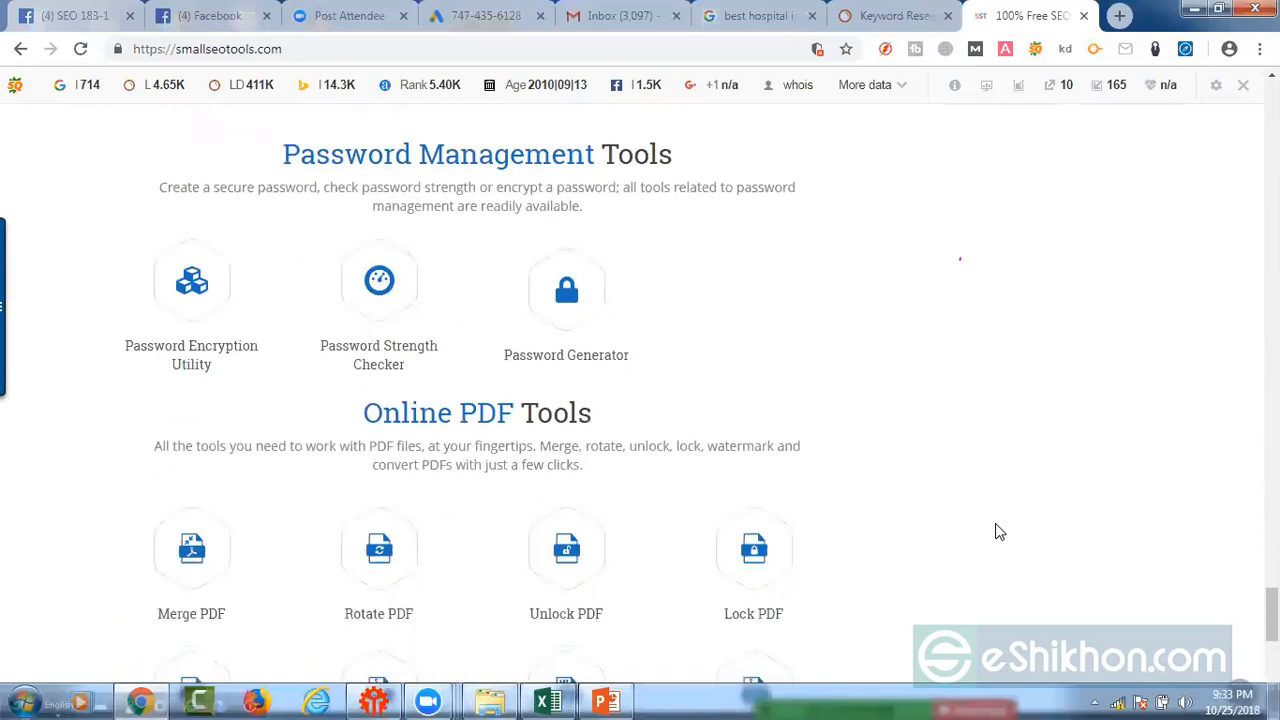
scroll(1001, 532, "down", 3)
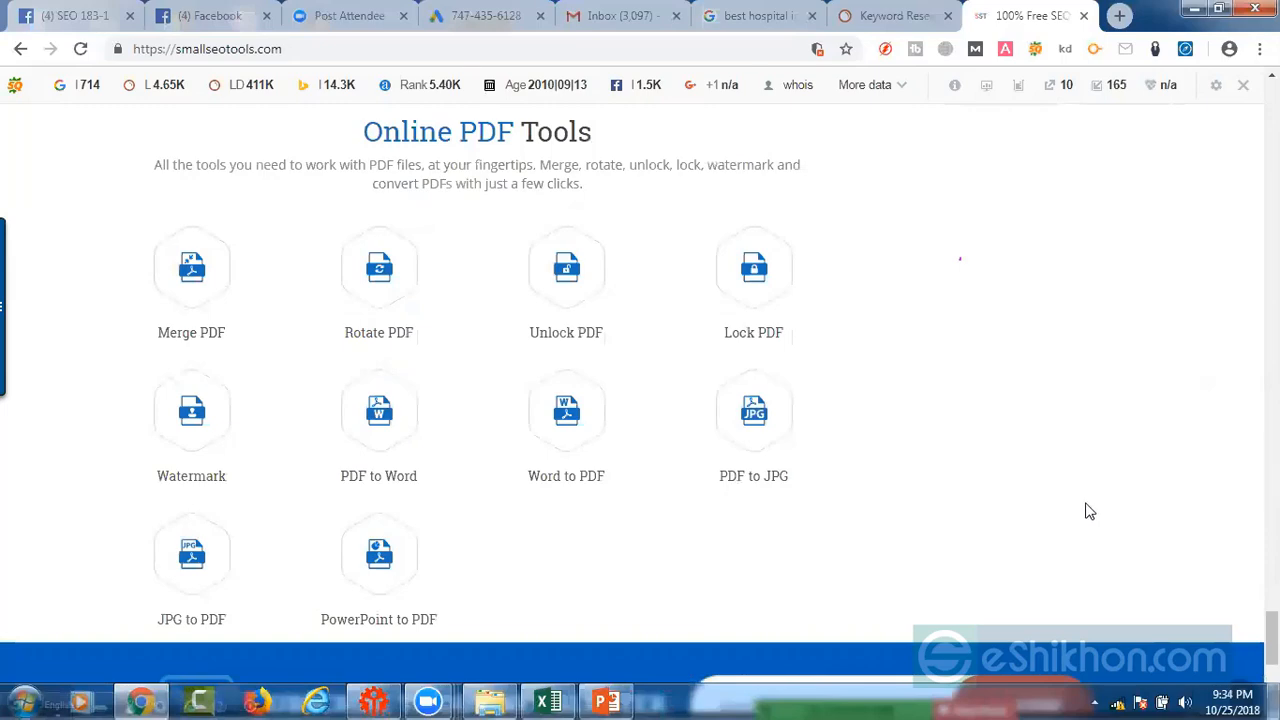
scroll(1094, 503, "up", 15)
scroll(1110, 500, "up", 15)
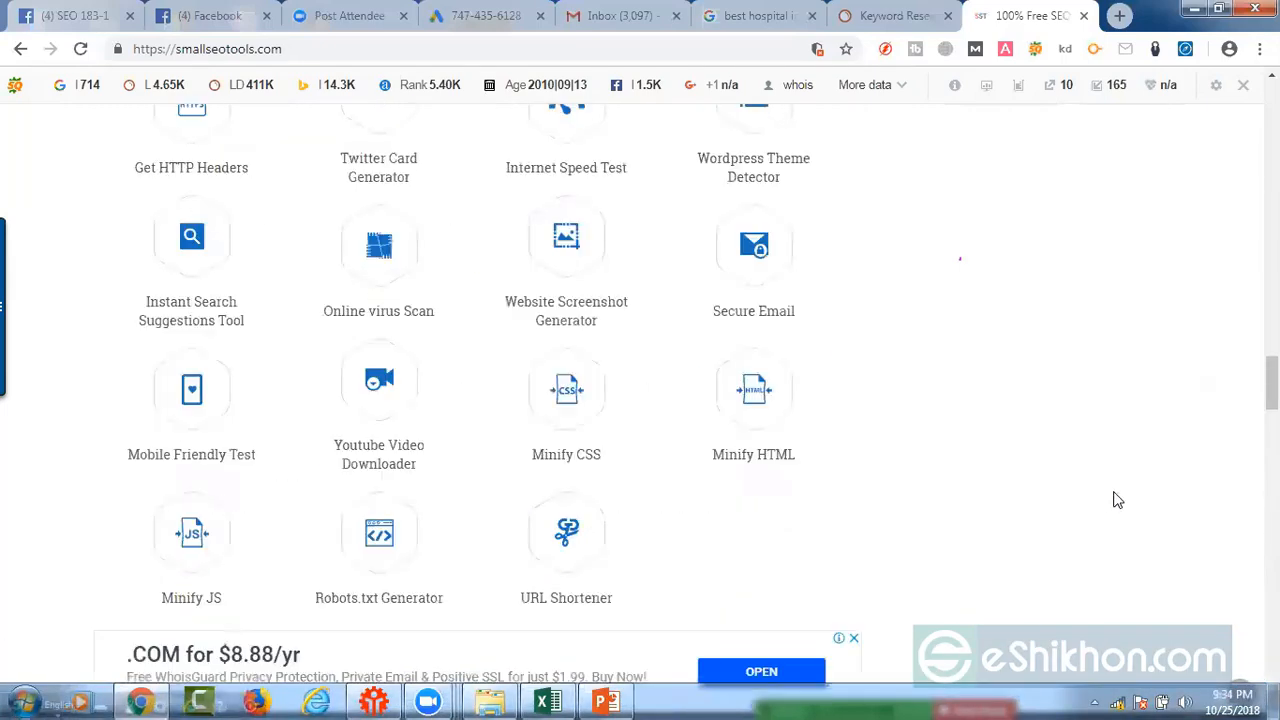
scroll(1117, 491, "up", 10)
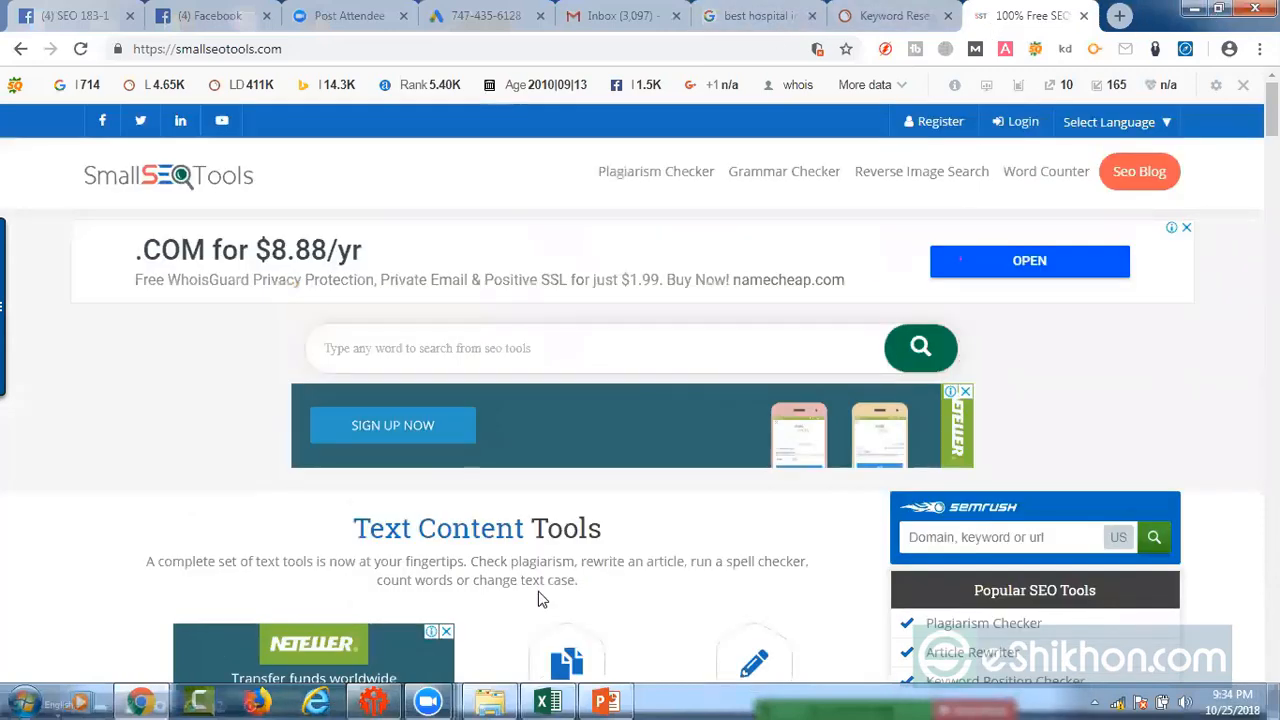
Step: Switch to the Excel keyword spreadsheet and review its average monthly search, CPC, SEO ranking difficulty, Allintitle and Allinurl column headings
left_click(606, 698)
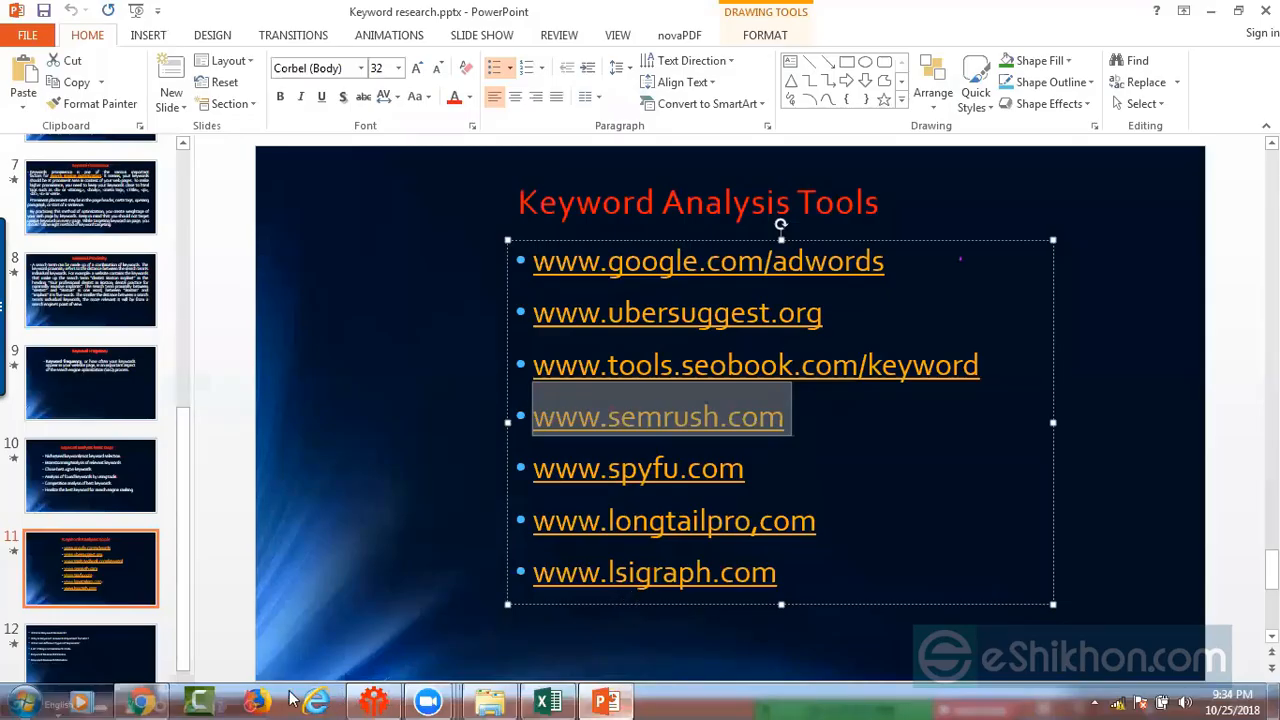
left_click(547, 700)
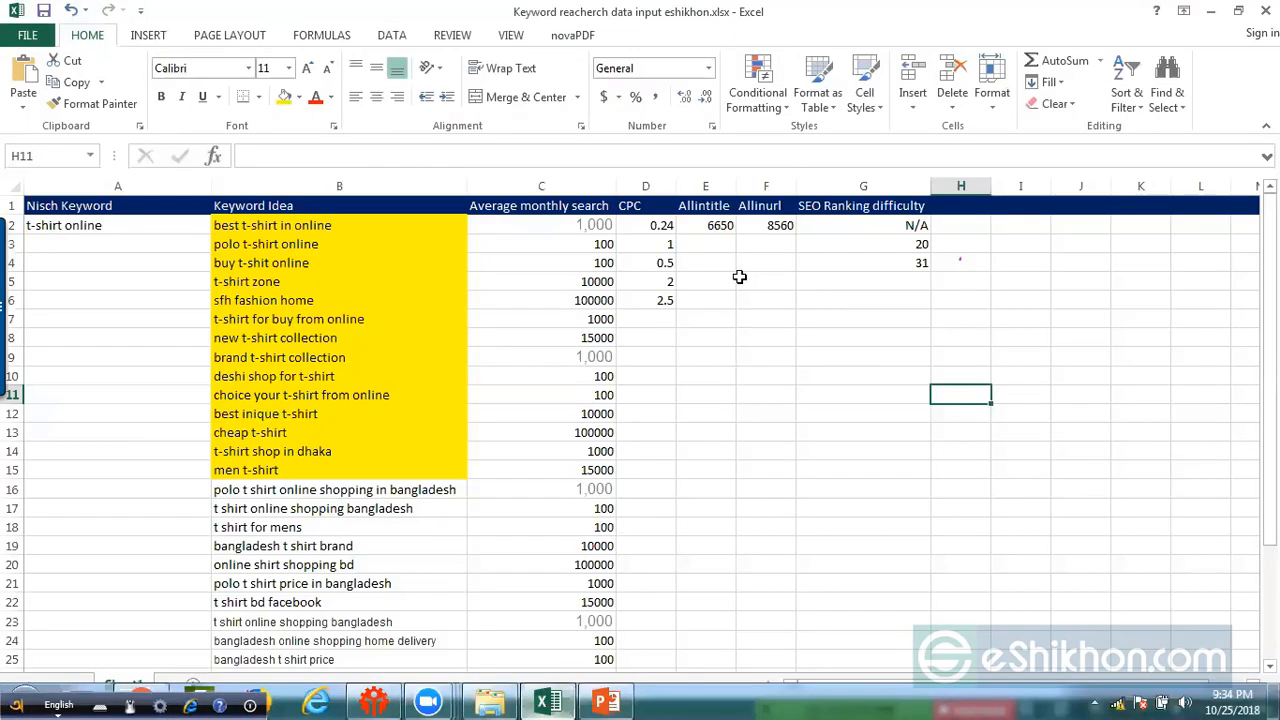
left_click(538, 205)
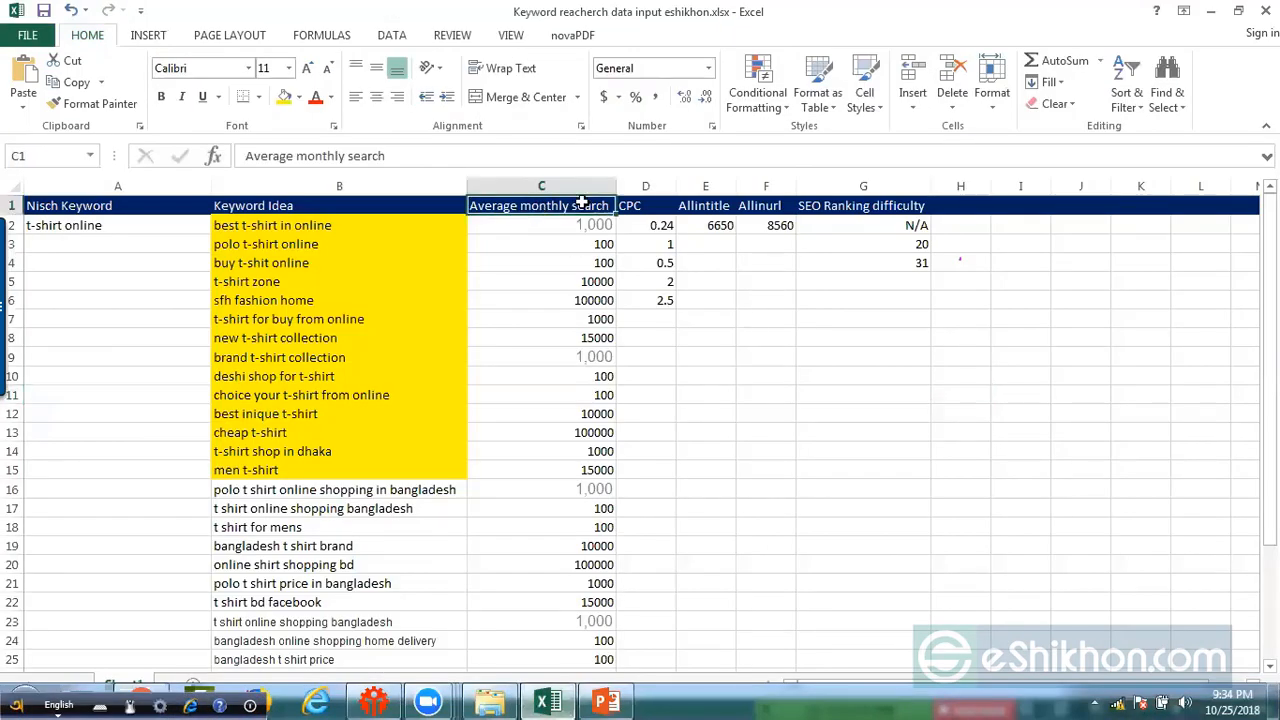
left_click(656, 204)
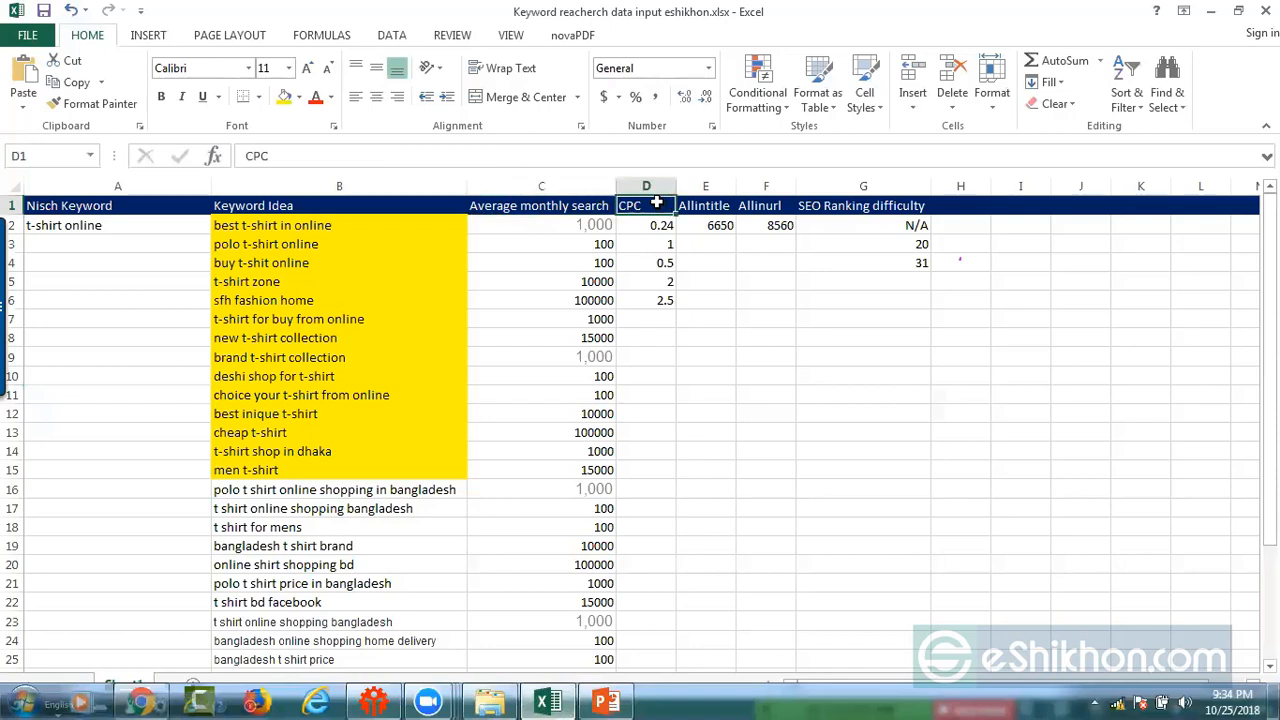
left_click(914, 211)
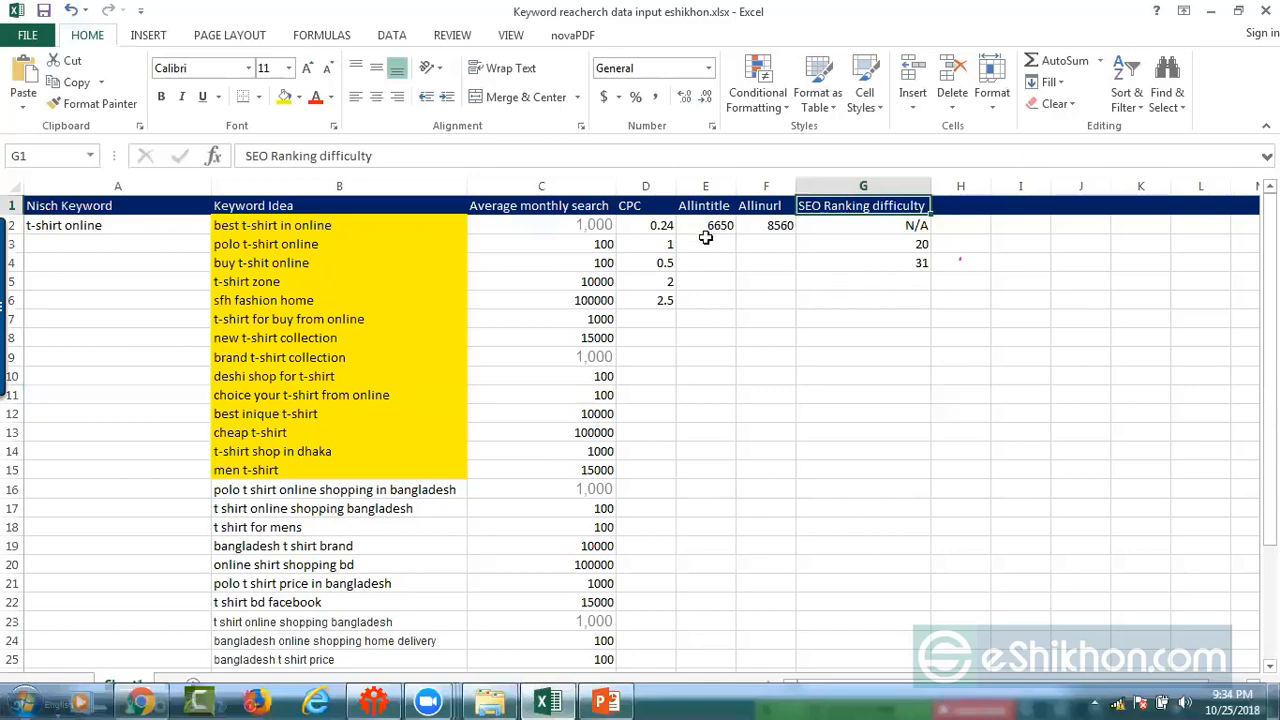
left_click(698, 207)
left_click(765, 206)
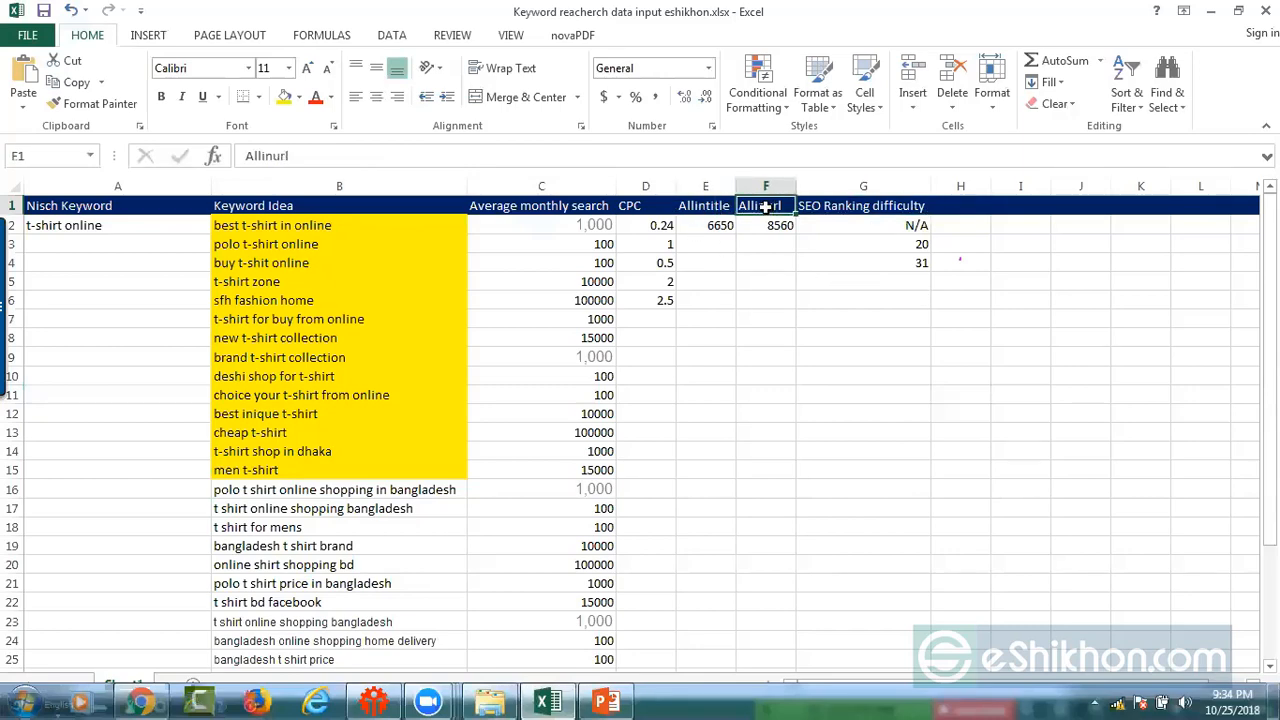
left_click(612, 700)
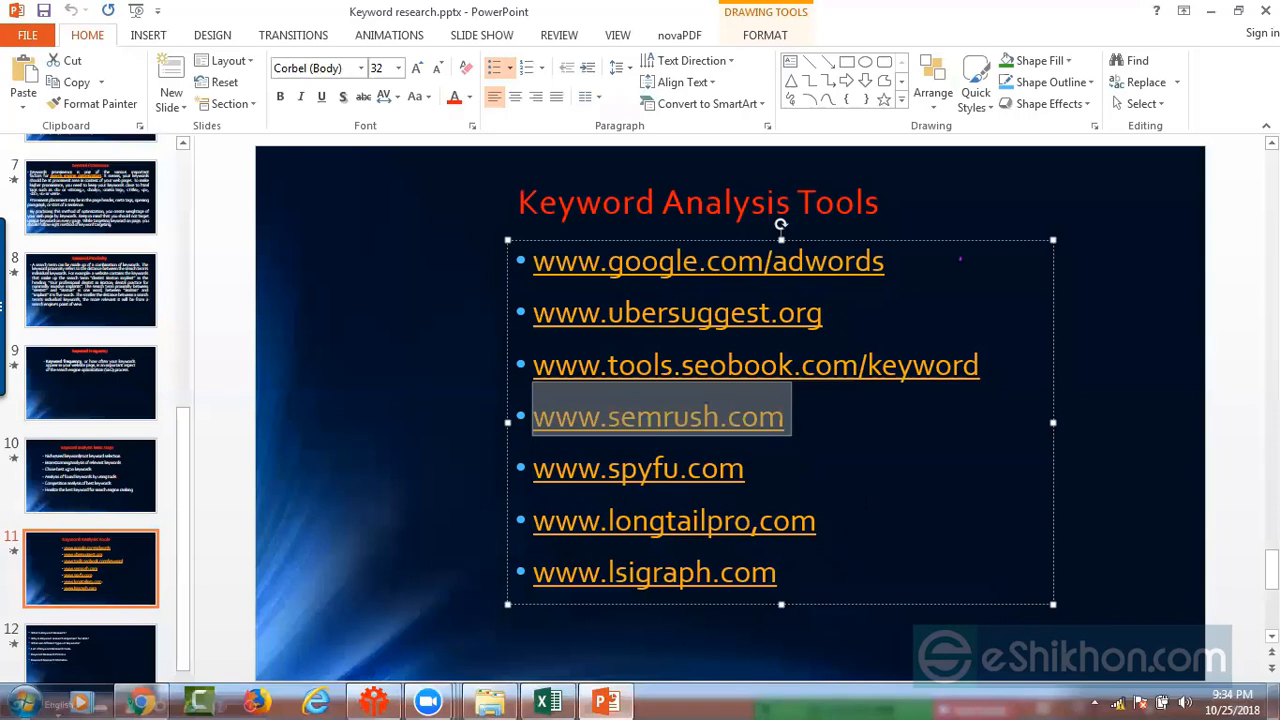
triple_click(624, 318)
key("ctrl+c")
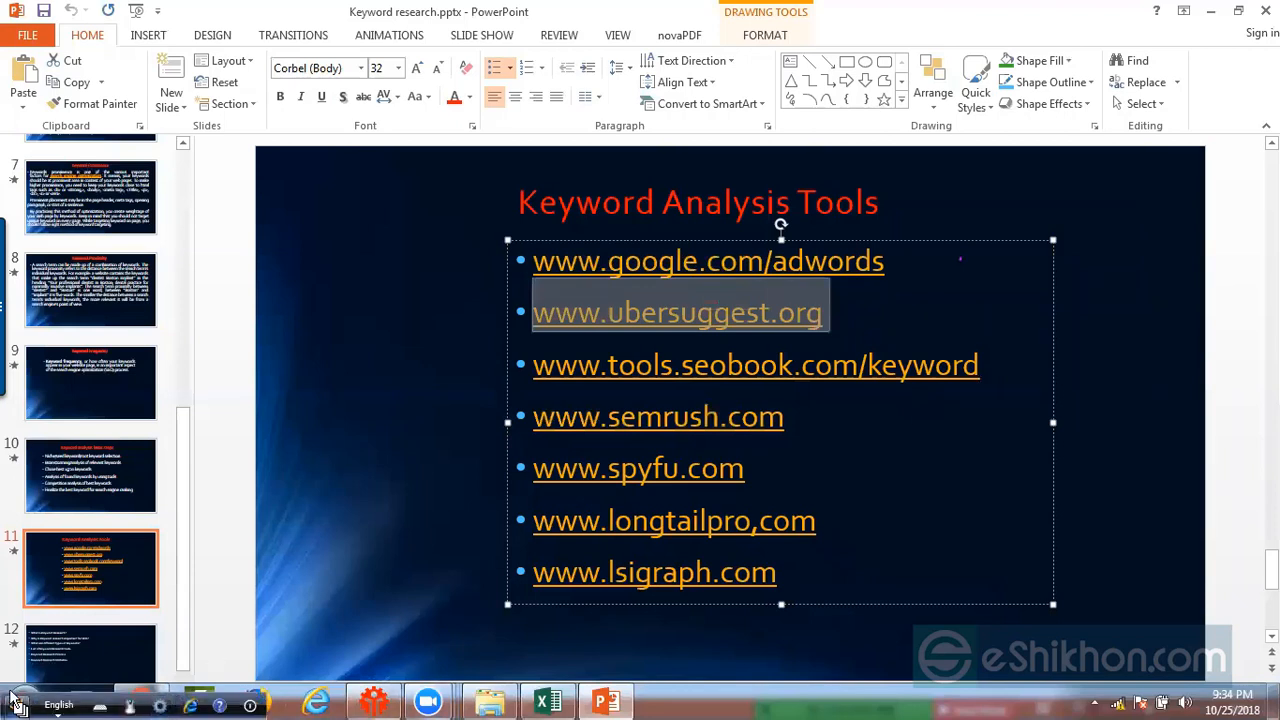
right_click(246, 706)
left_click(283, 690)
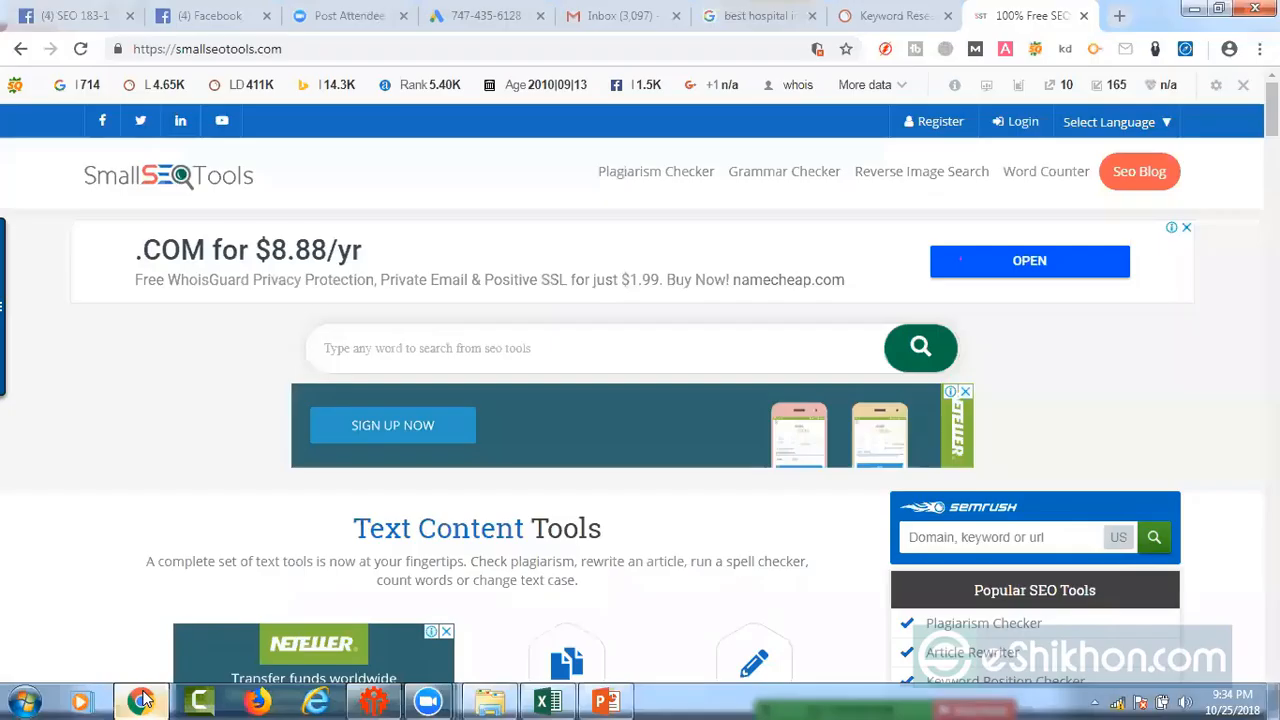
left_click(160, 700)
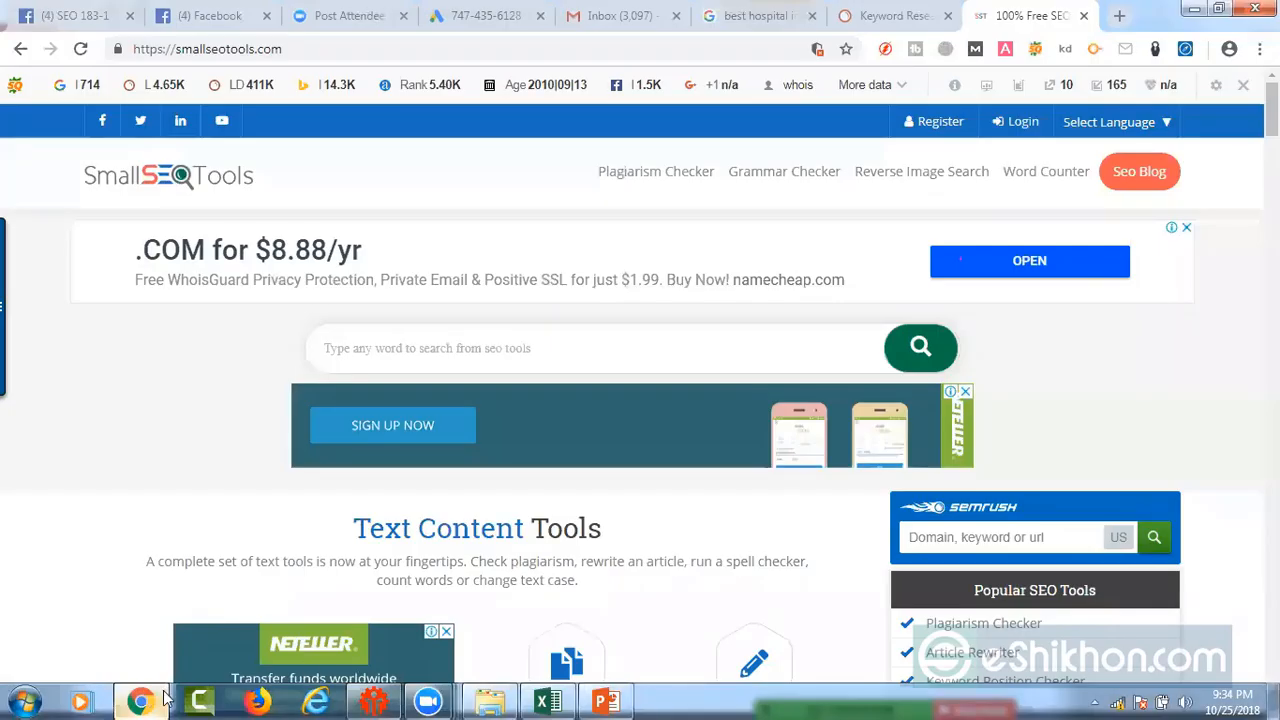
left_click(309, 52)
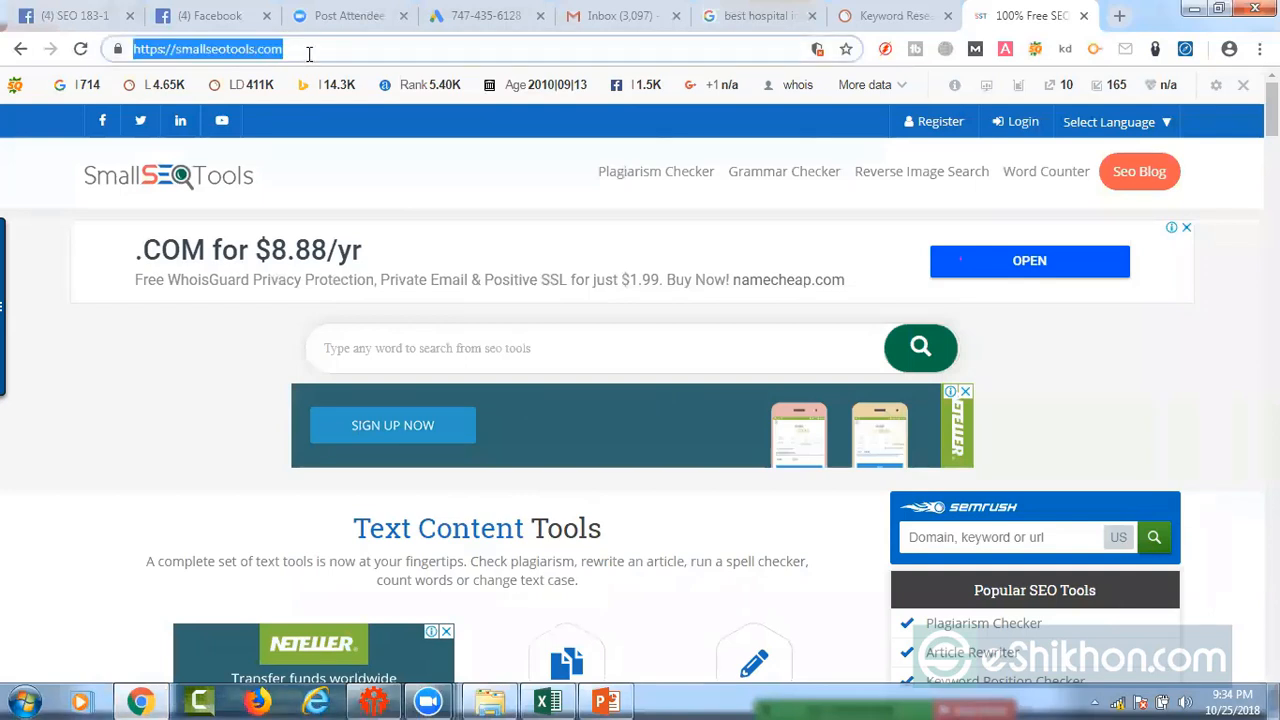
key("ctrl+v")
key("Return")
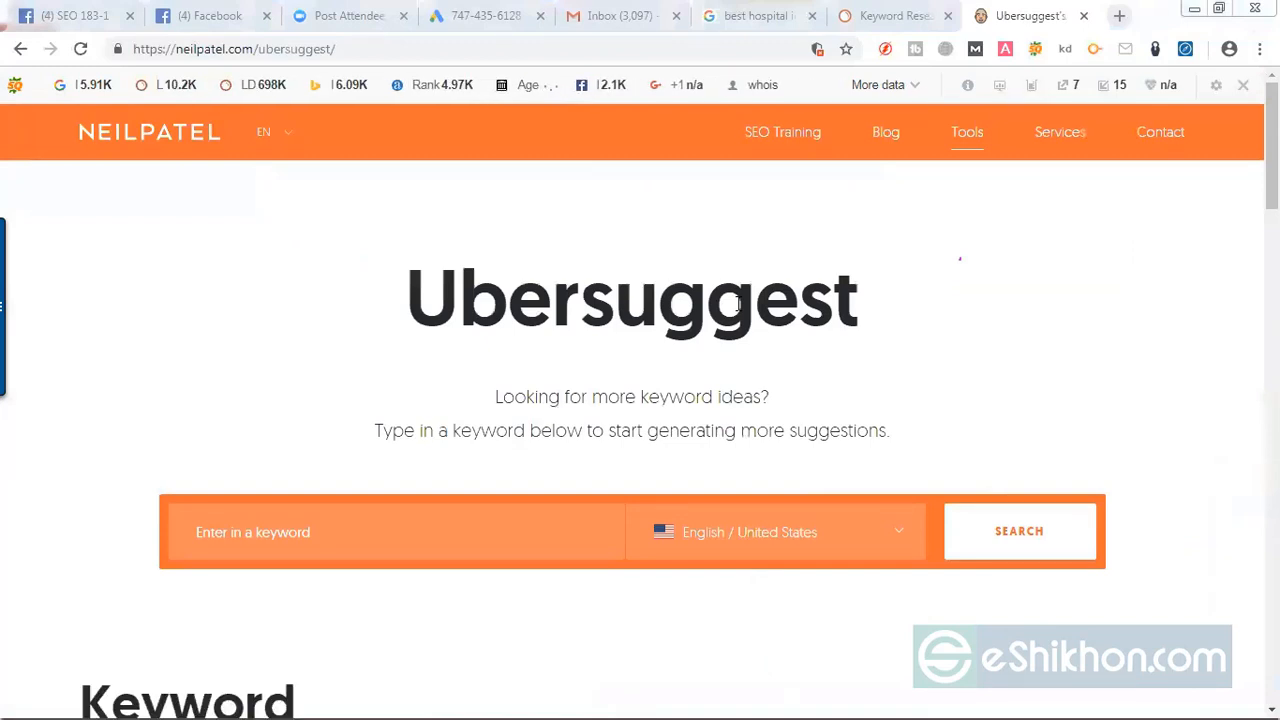
left_click(338, 537)
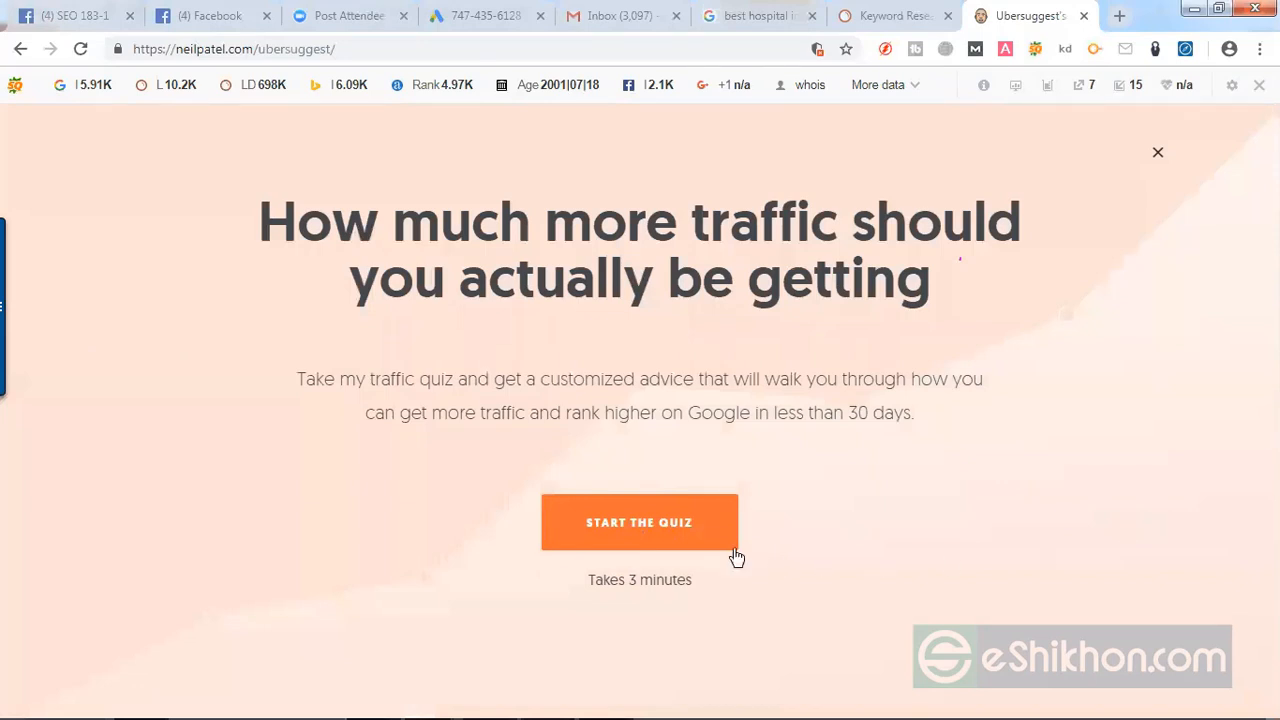
left_click(669, 521)
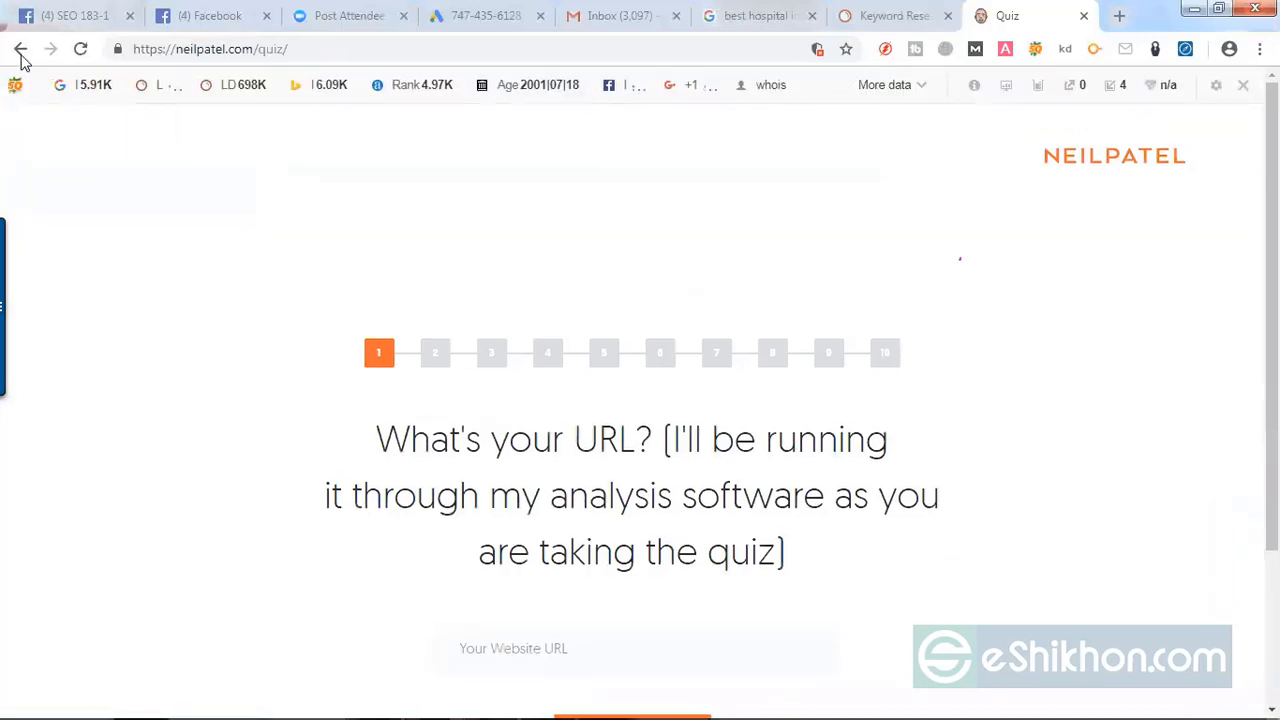
left_click(20, 48)
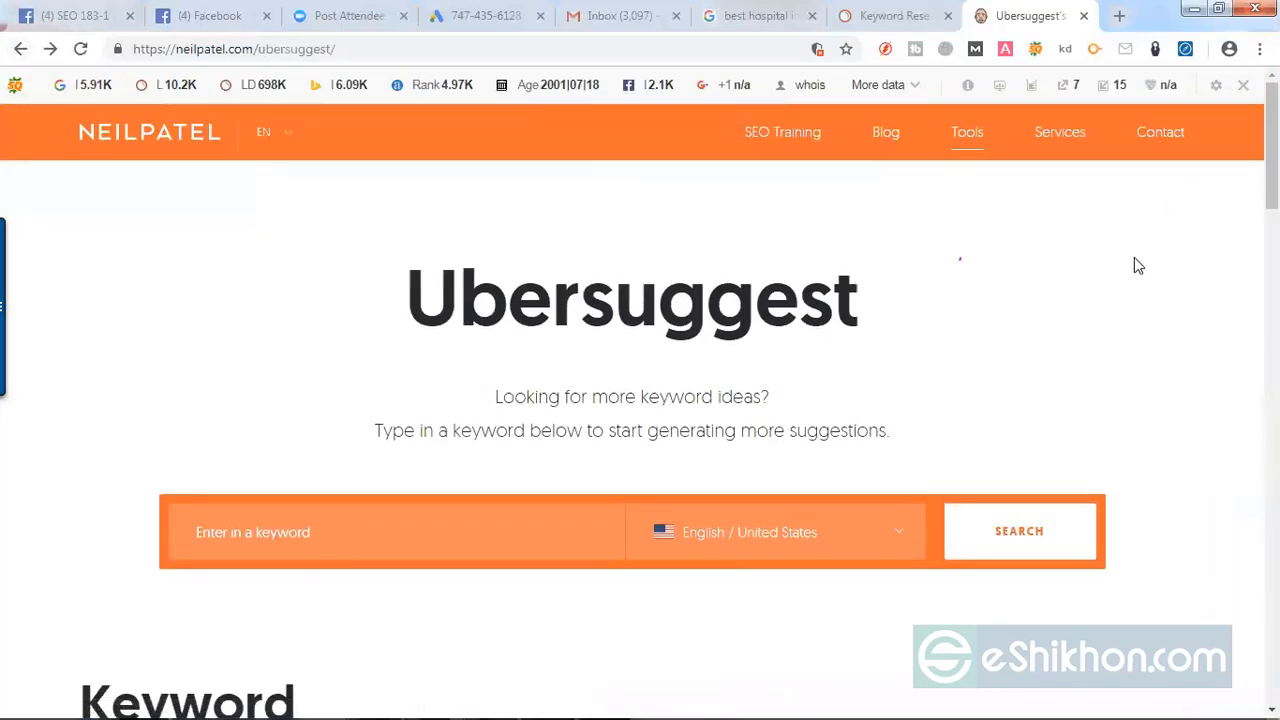
left_click(320, 540)
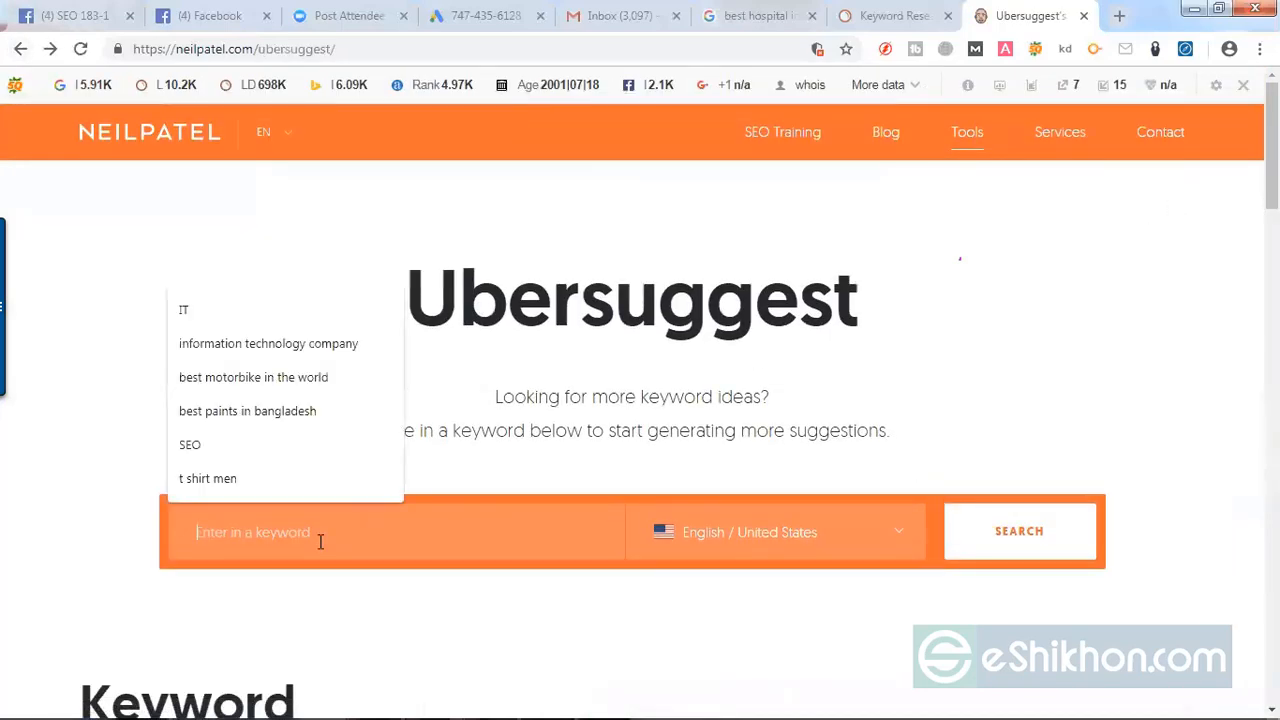
key("ctrl+v")
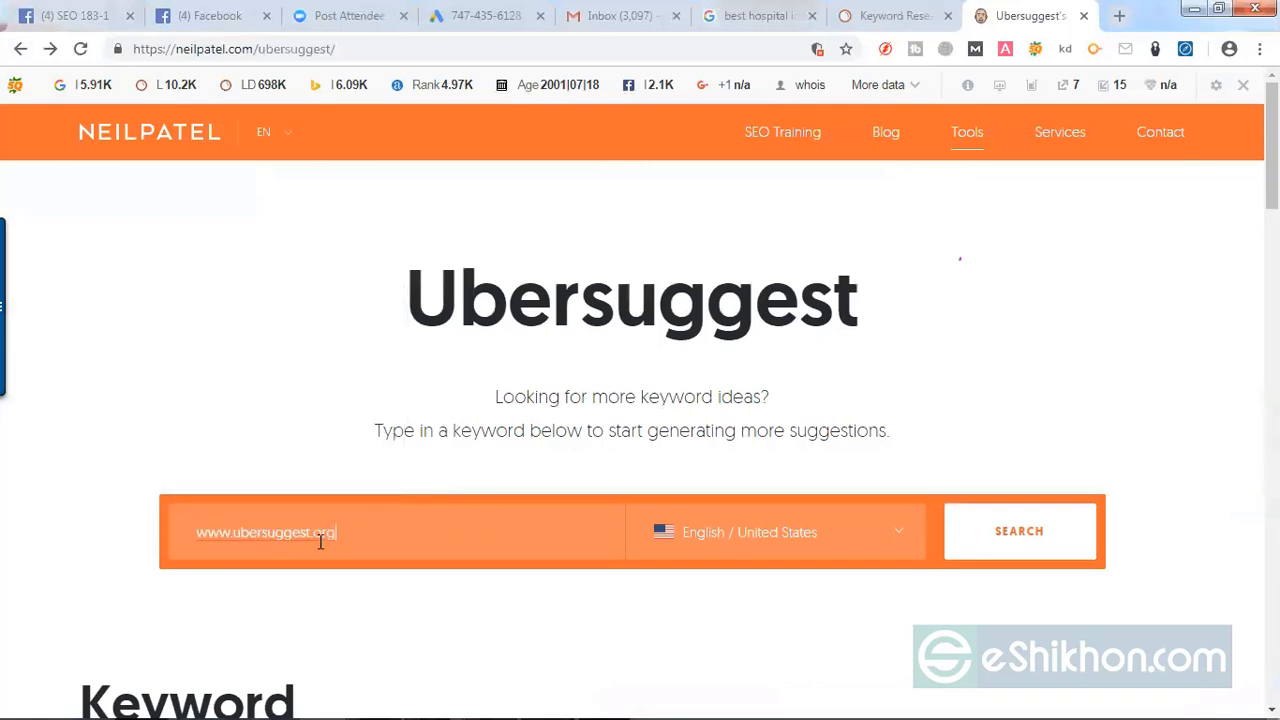
key("ctrl+a")
key("BackSpace")
Step: Search Ubersuggest for the keyword "t shirt men" with English / United States
left_click(320, 540)
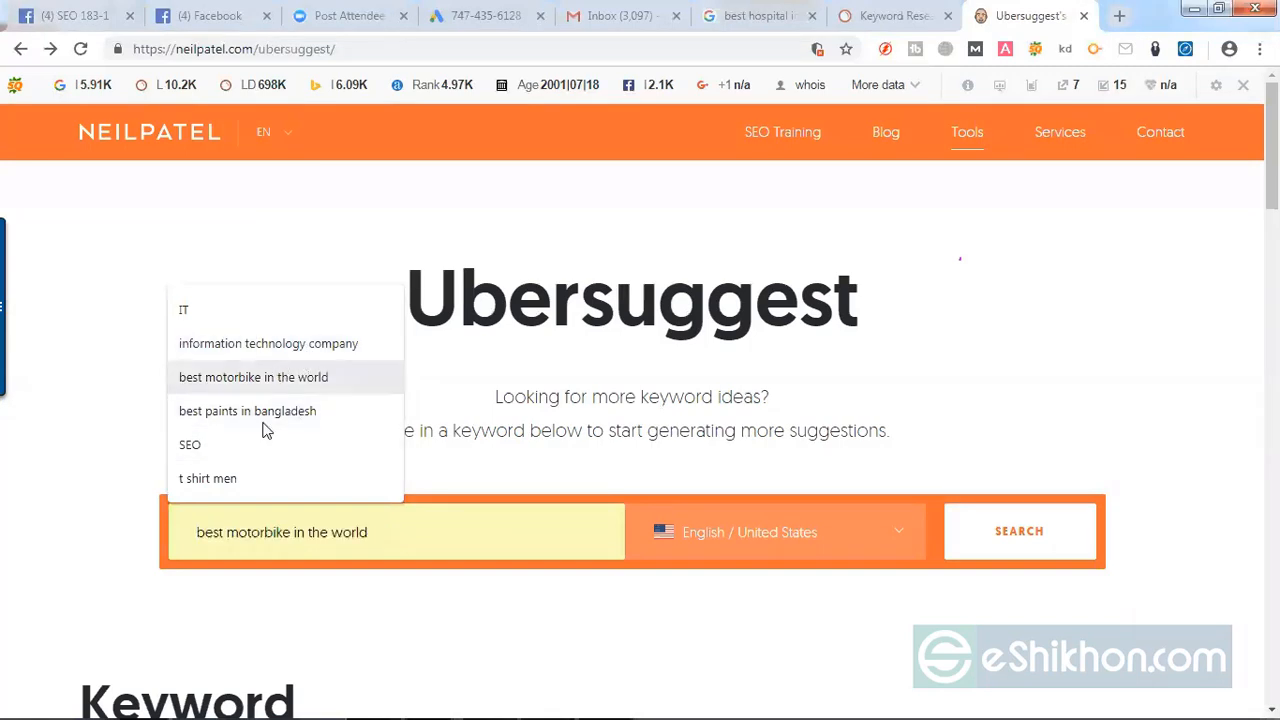
left_click(246, 478)
left_click(1020, 536)
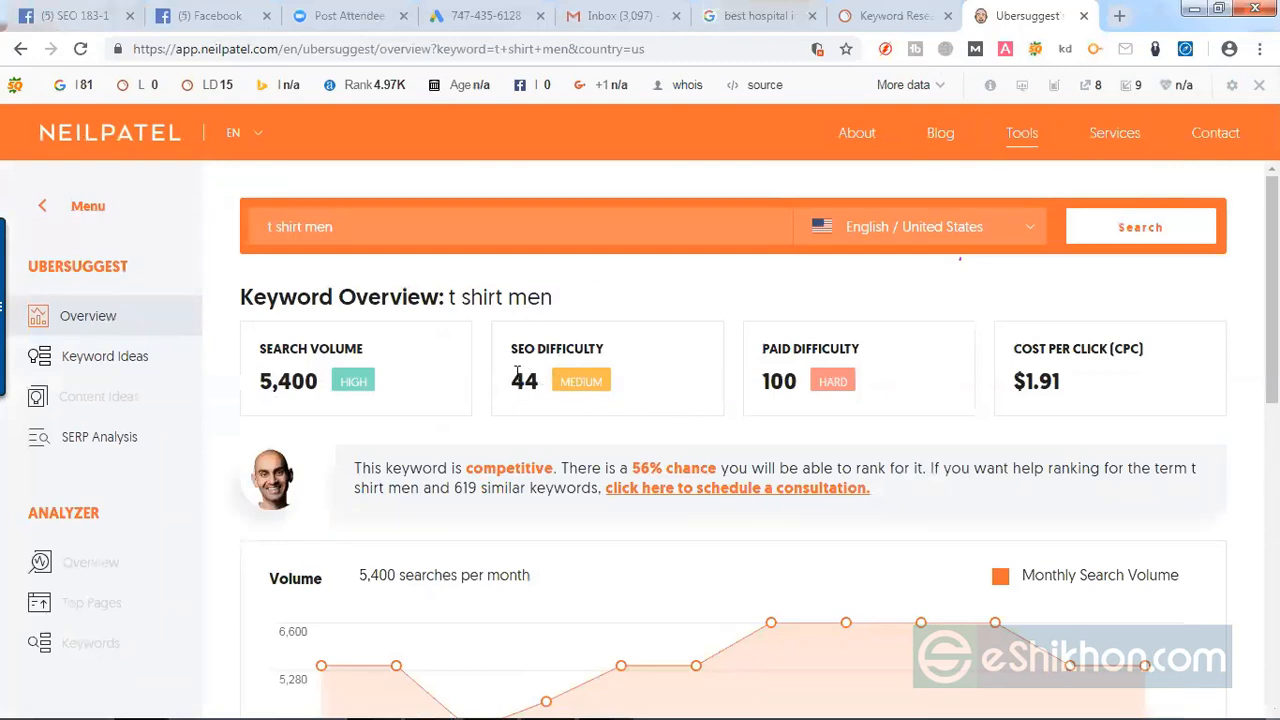
Step: Examine the keyword's SEO difficulty in Ubersuggest and compare it with the SEO Ranking difficulty column in the Excel spreadsheet
left_click_drag(342, 230, 261, 235)
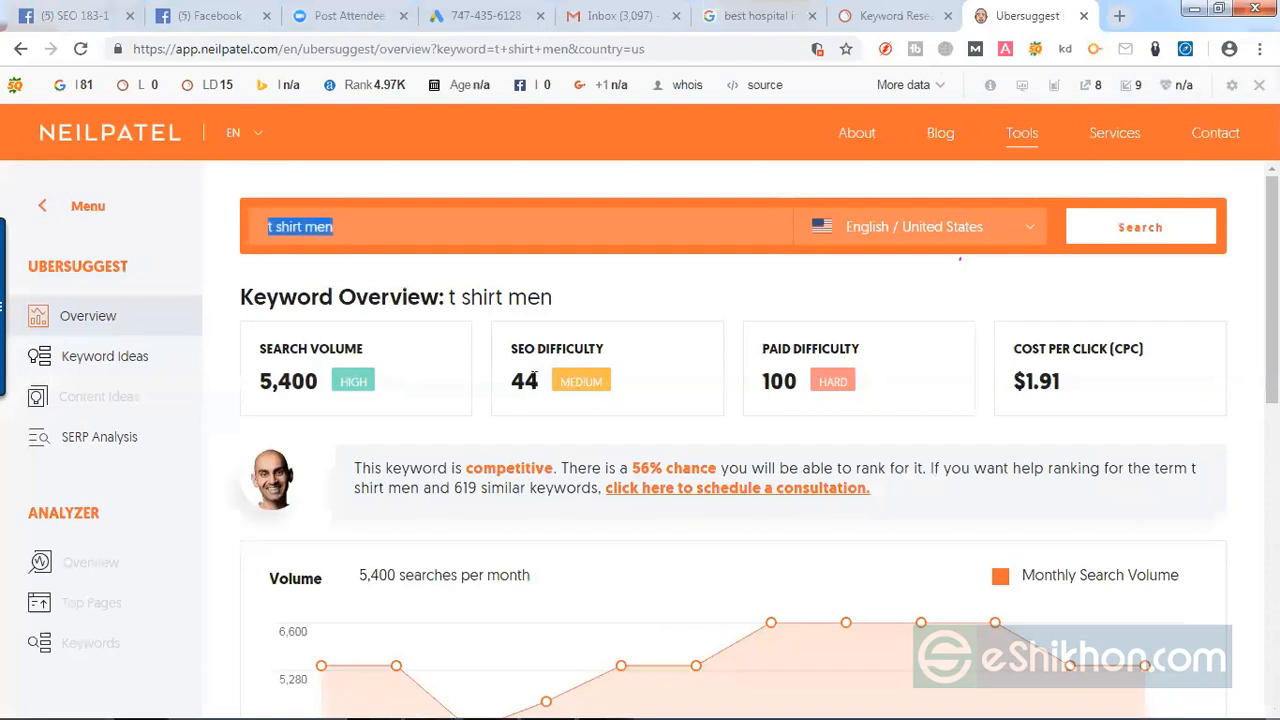
left_click_drag(541, 380, 512, 379)
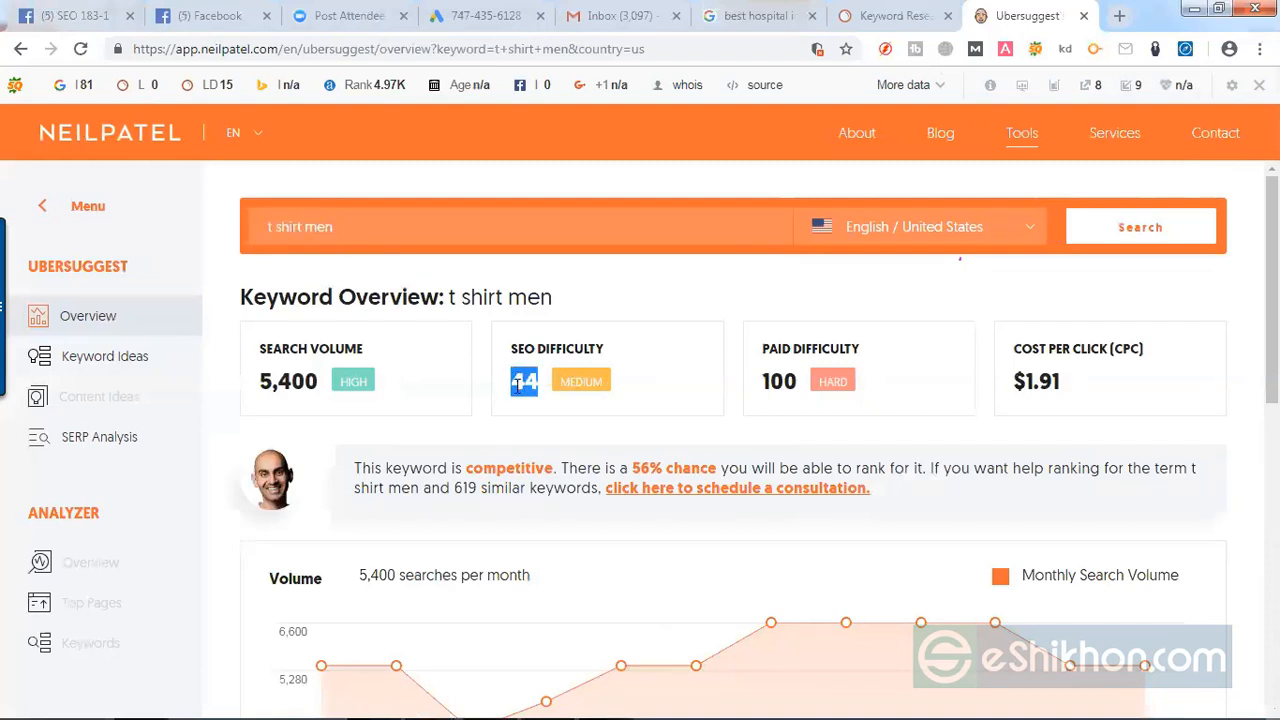
left_click(549, 700)
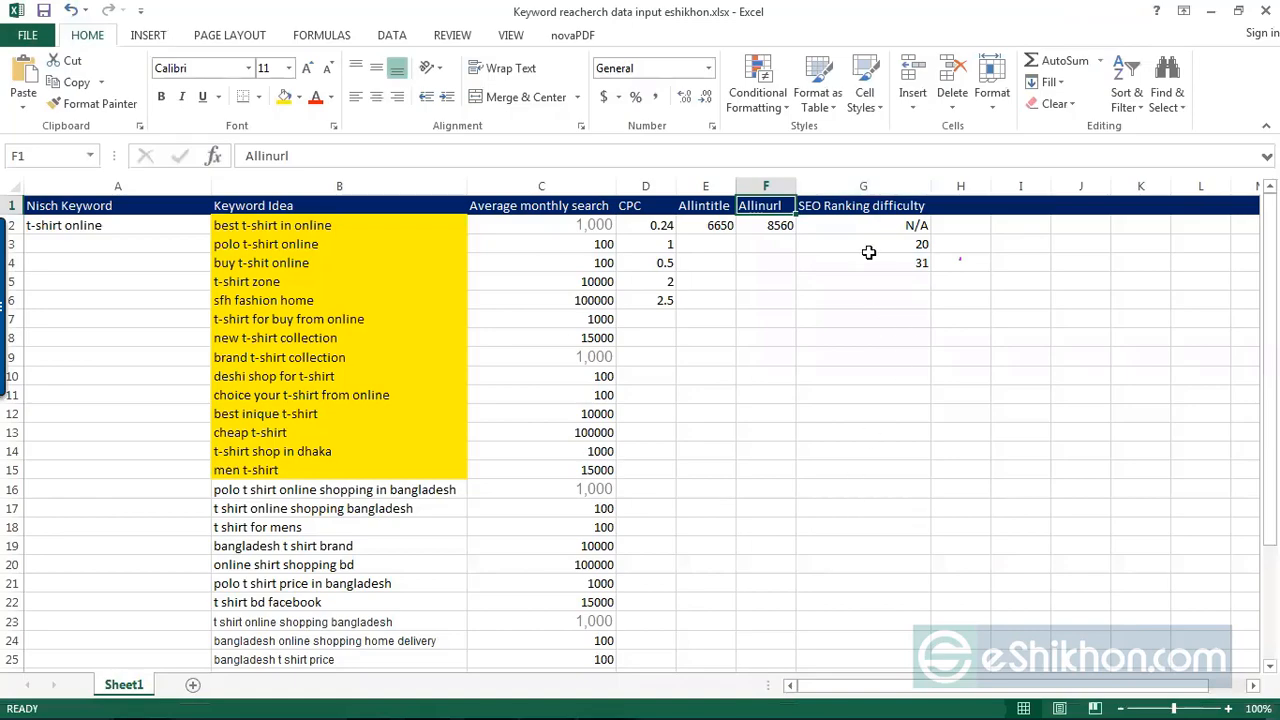
left_click(1210, 11)
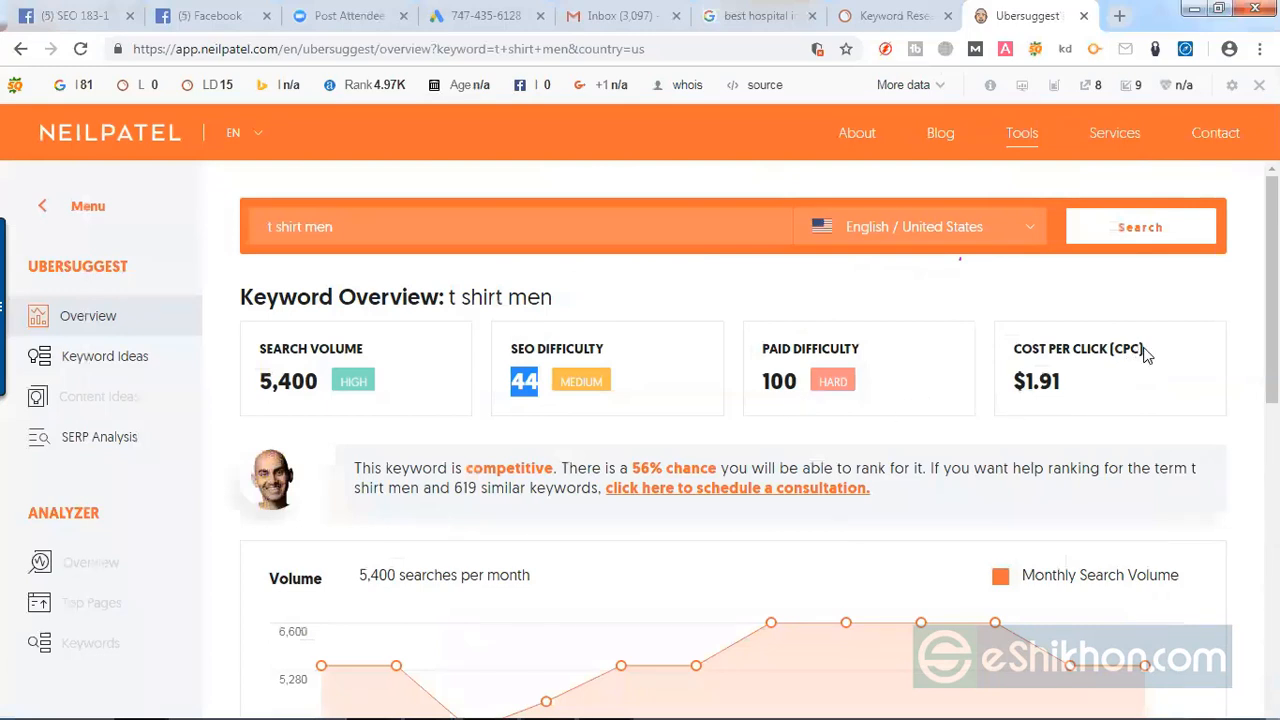
Step: Examine the keyword's cost per click in Ubersuggest and compare it with the CPC column cells D1:D6 in the Excel spreadsheet
left_click_drag(1143, 350, 1117, 350)
left_click(1056, 386)
left_click_drag(1056, 386, 1027, 384)
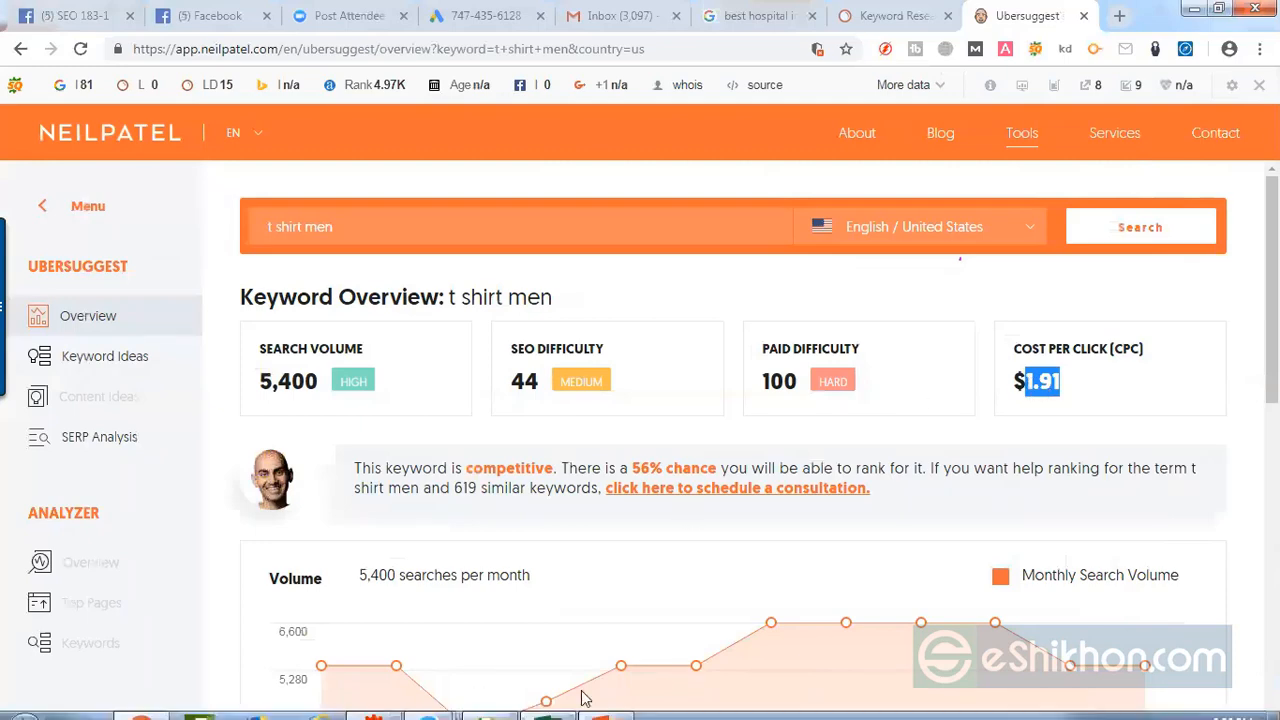
left_click(552, 702)
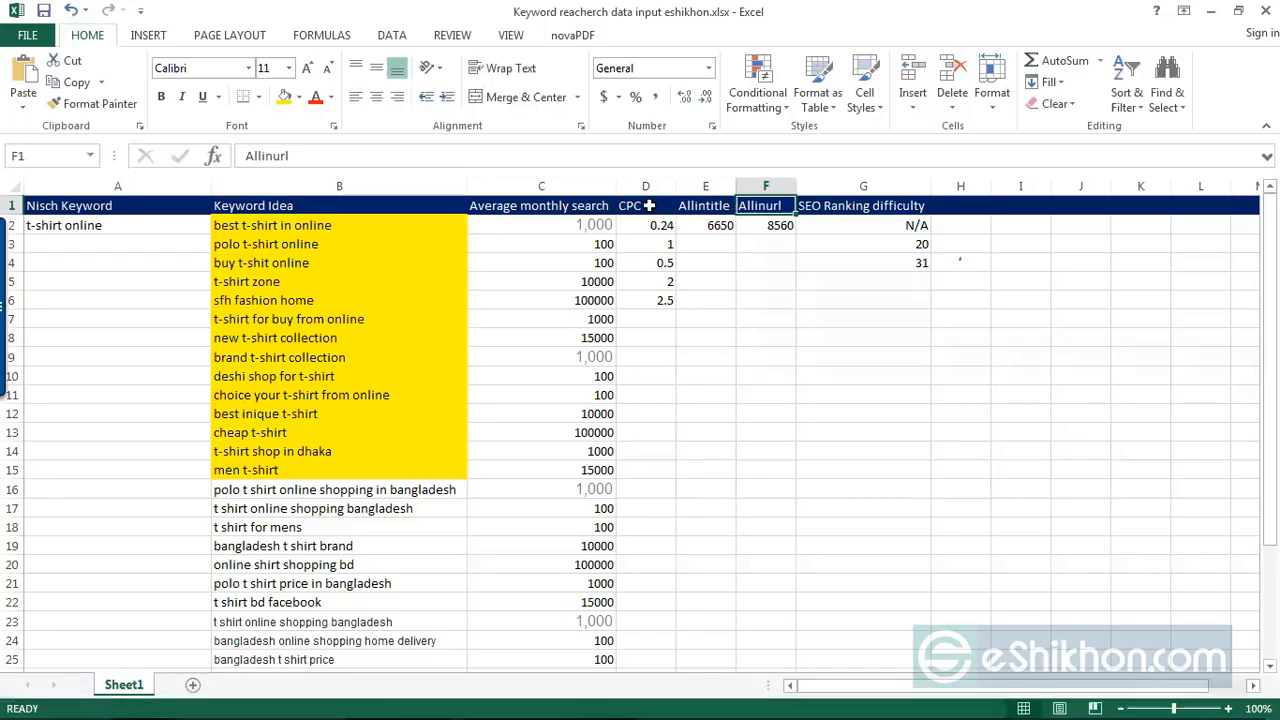
left_click_drag(649, 205, 662, 300)
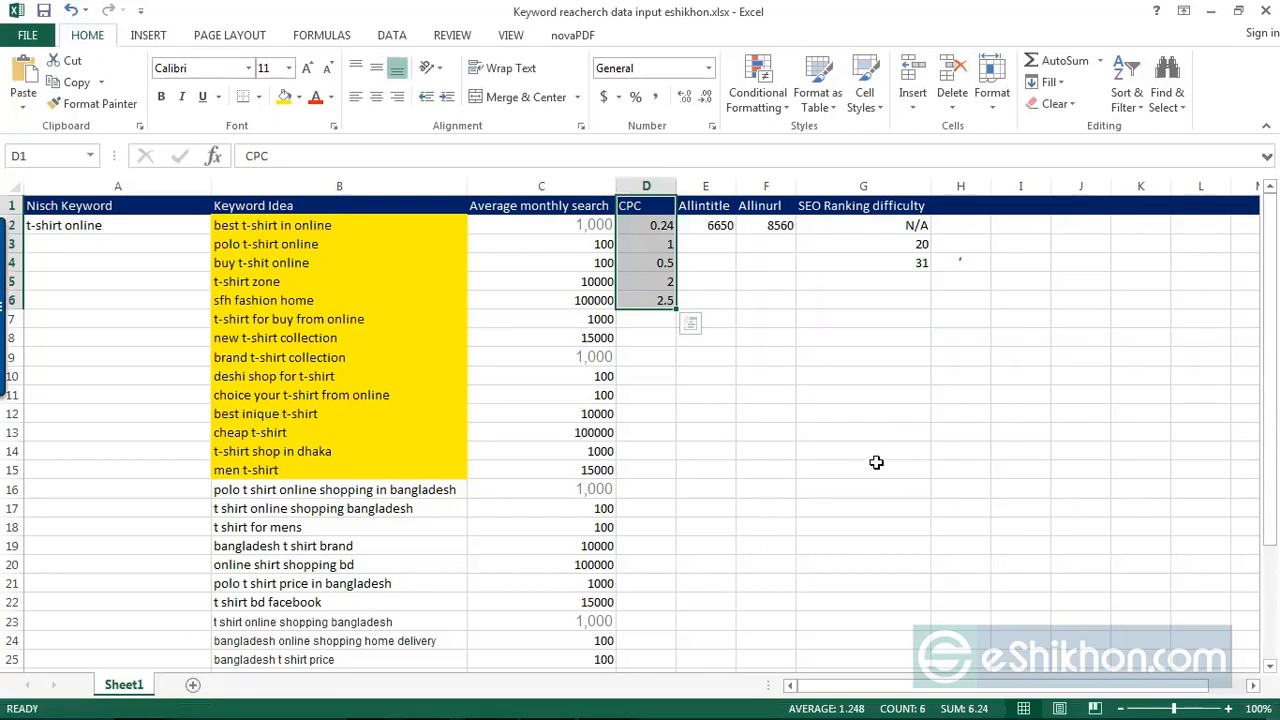
Step: Return from the Excel spreadsheet to Ubersuggest and review the Keyword Ideas table for "t shirt men", including its SEO Difficulty column
left_click(877, 470)
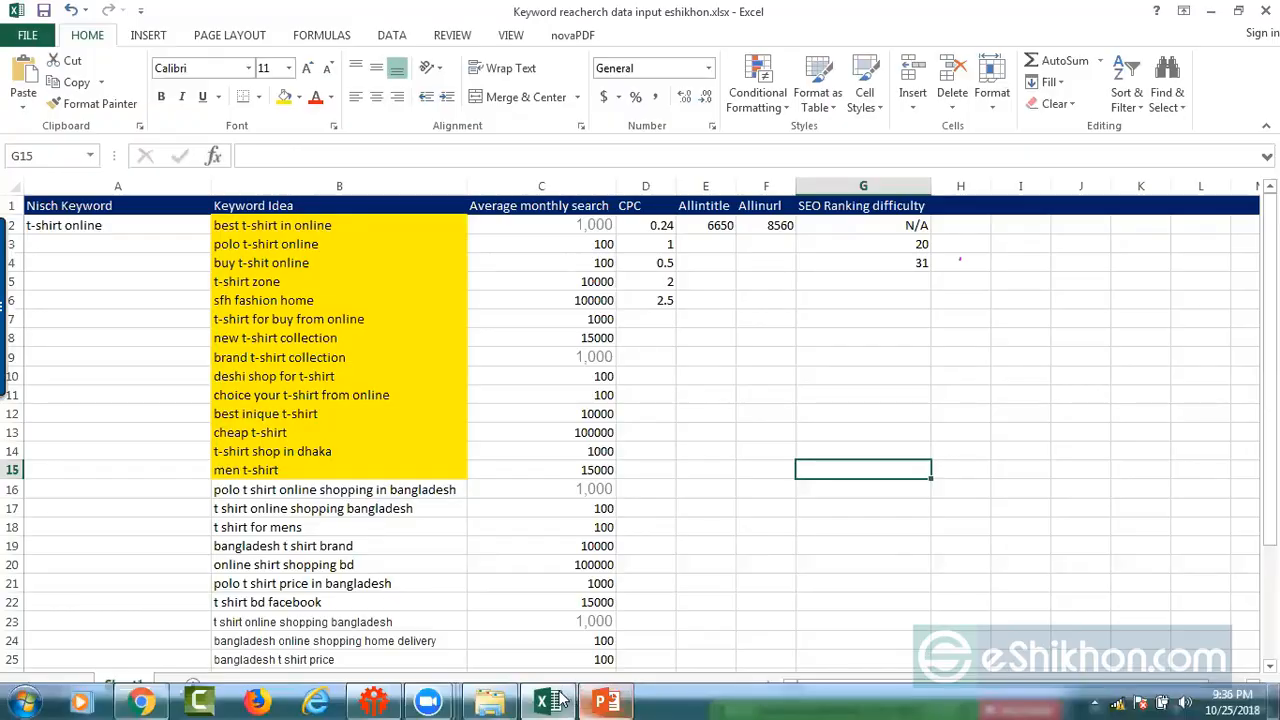
left_click(559, 696)
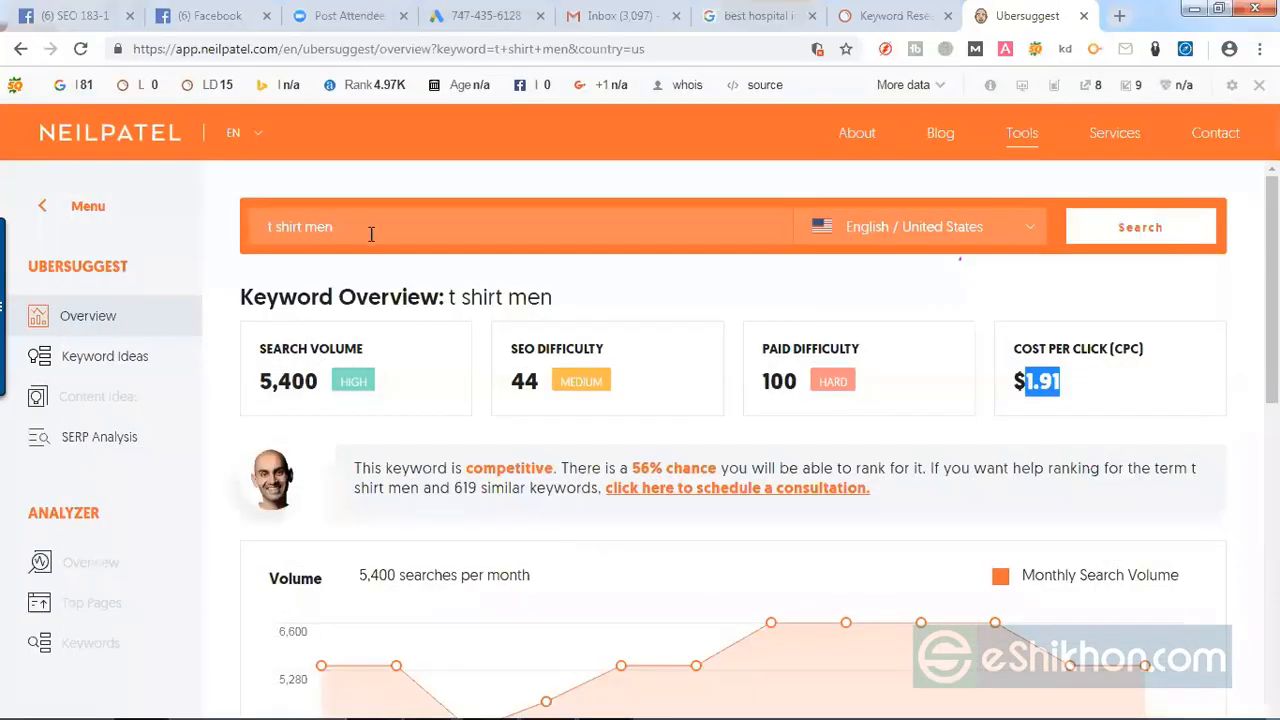
left_click_drag(350, 230, 308, 230)
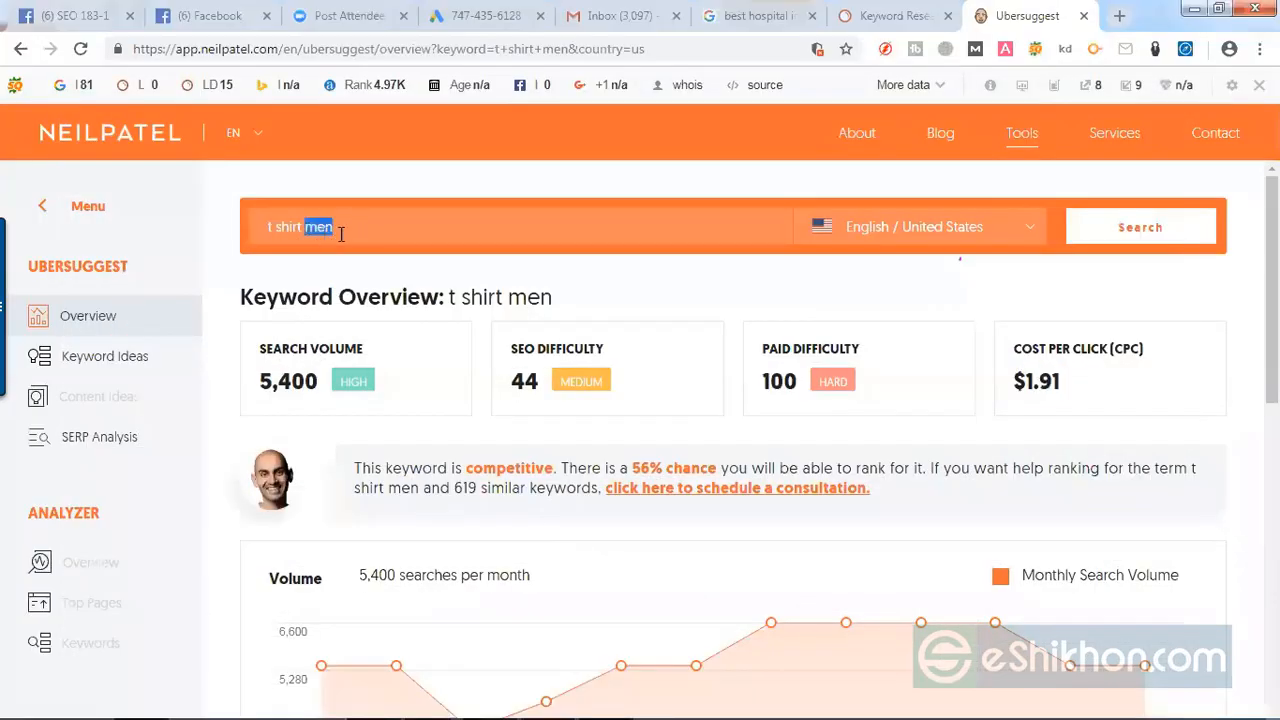
left_click(710, 288)
scroll(1012, 426, "down", 8)
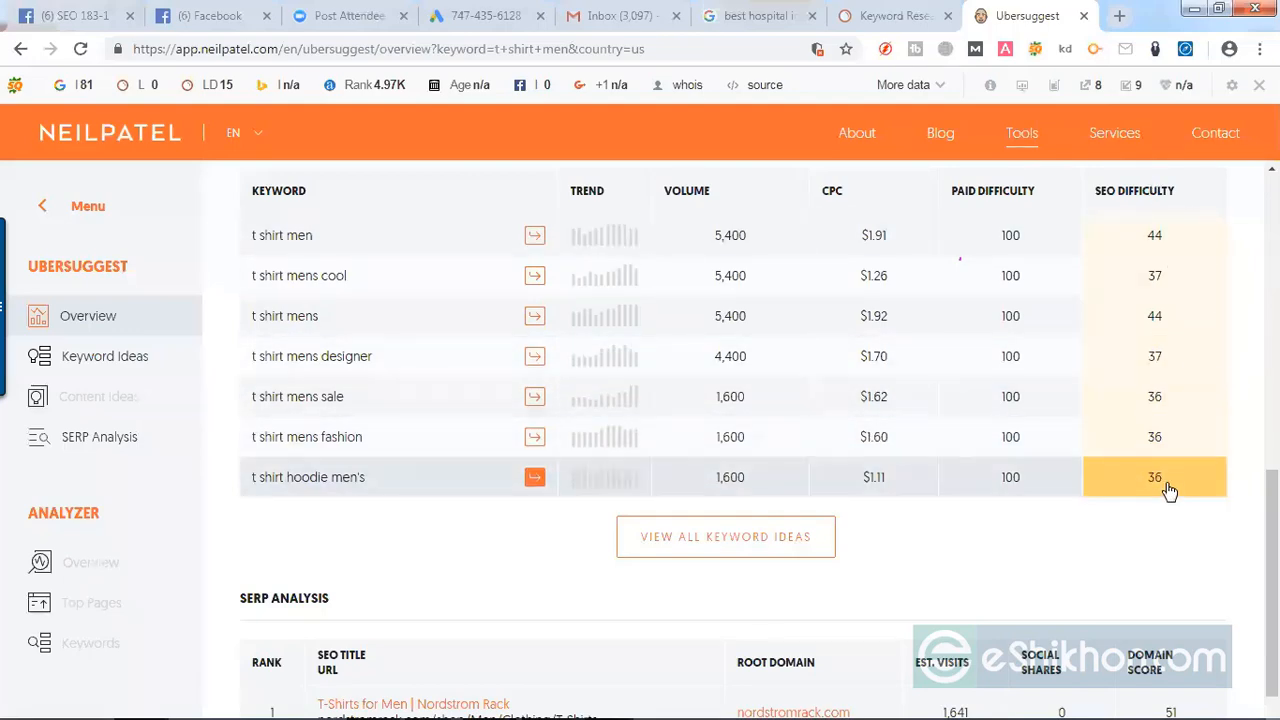
Step: Compare the top-ranked page's SEO title in the SERP Analysis table with the searched keyword "t shirt men"
scroll(1176, 480, "down", 2)
scroll(1182, 480, "down", 1)
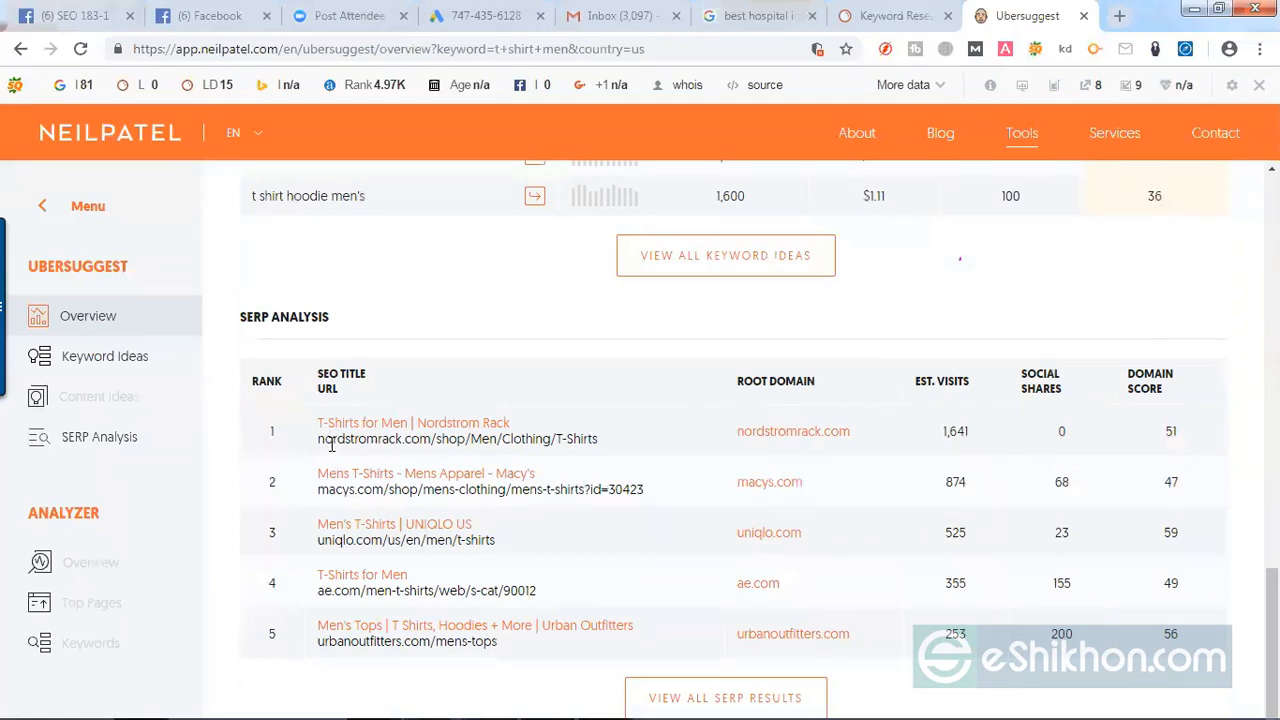
scroll(540, 420, "up", 5)
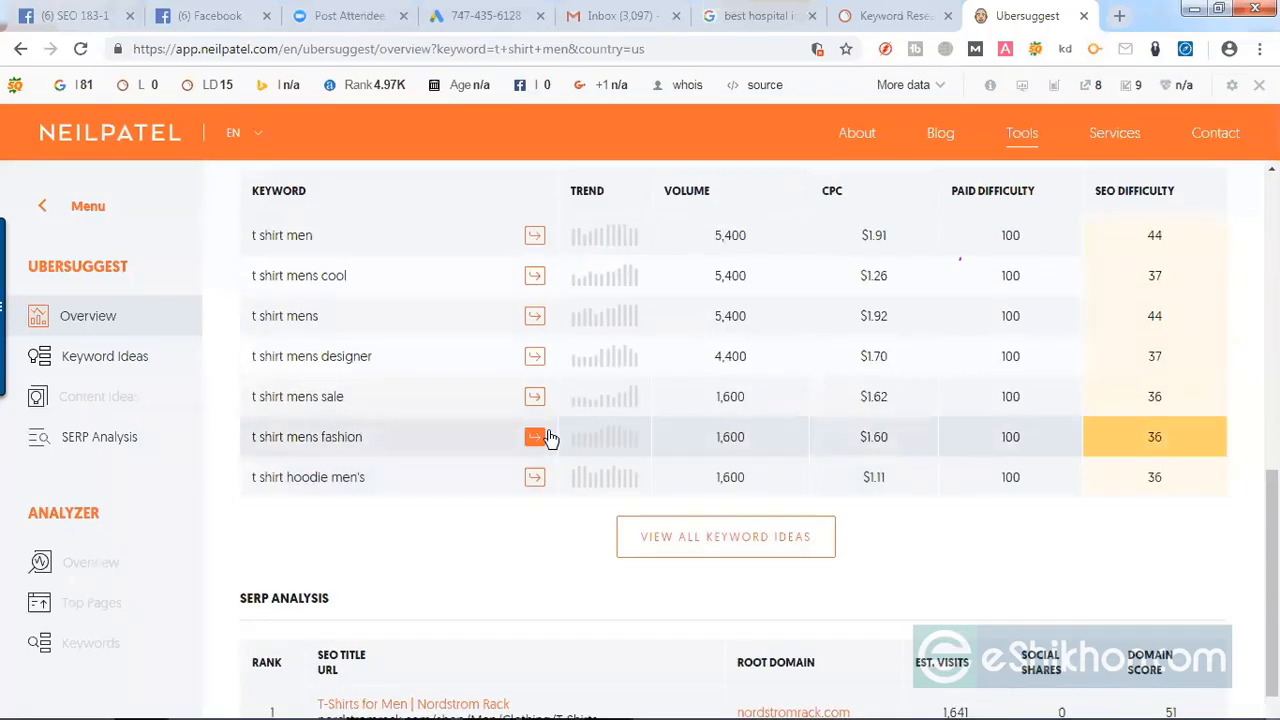
scroll(509, 403, "down", 4)
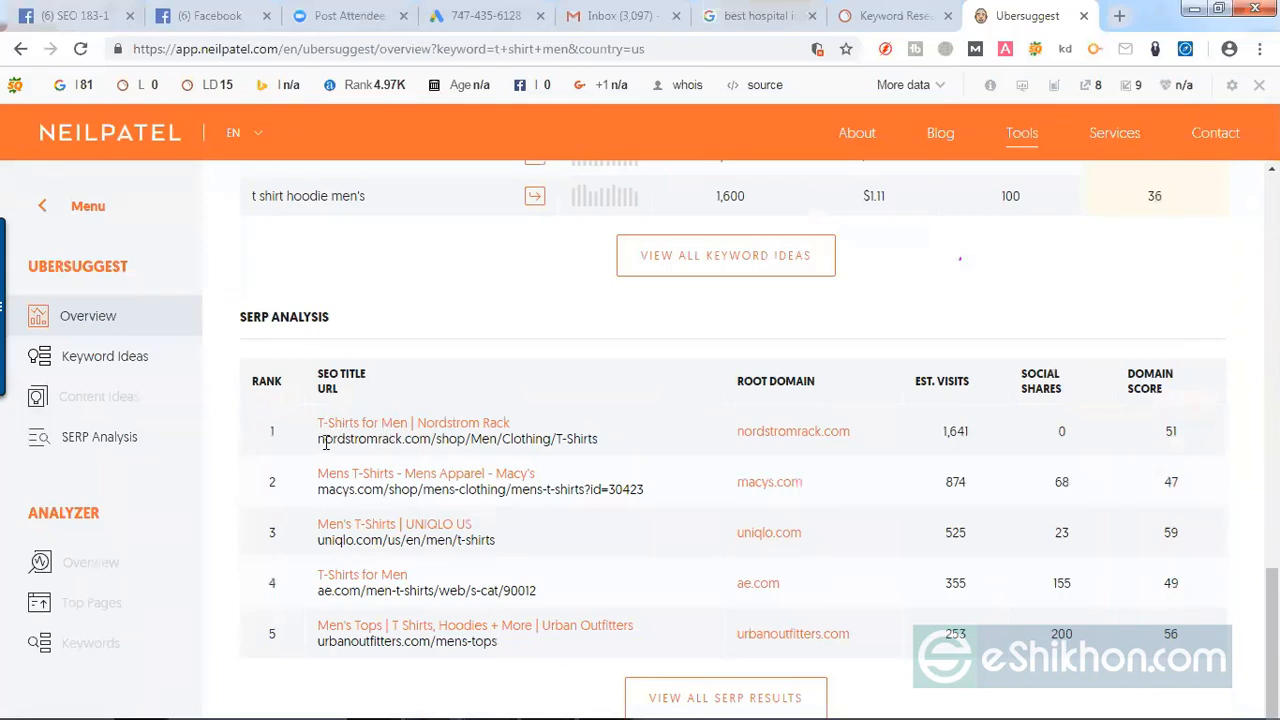
left_click_drag(318, 423, 407, 425)
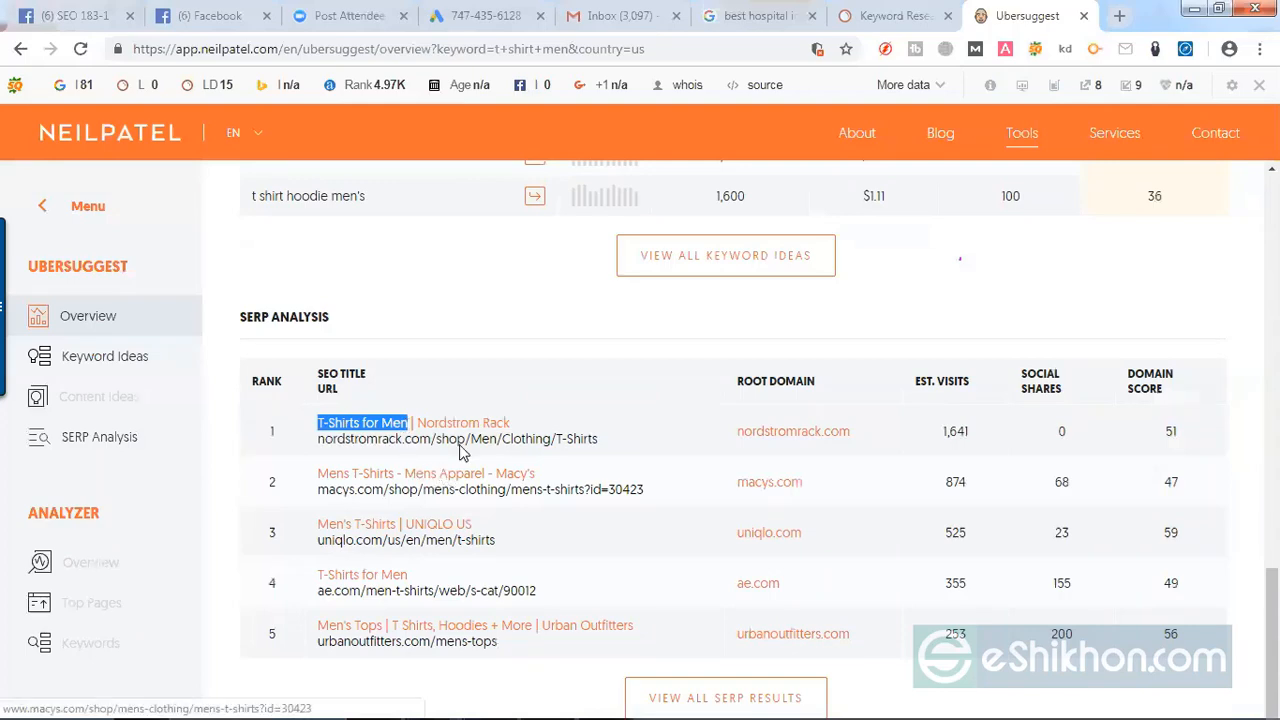
scroll(594, 417, "up", 4)
scroll(286, 323, "up", 8)
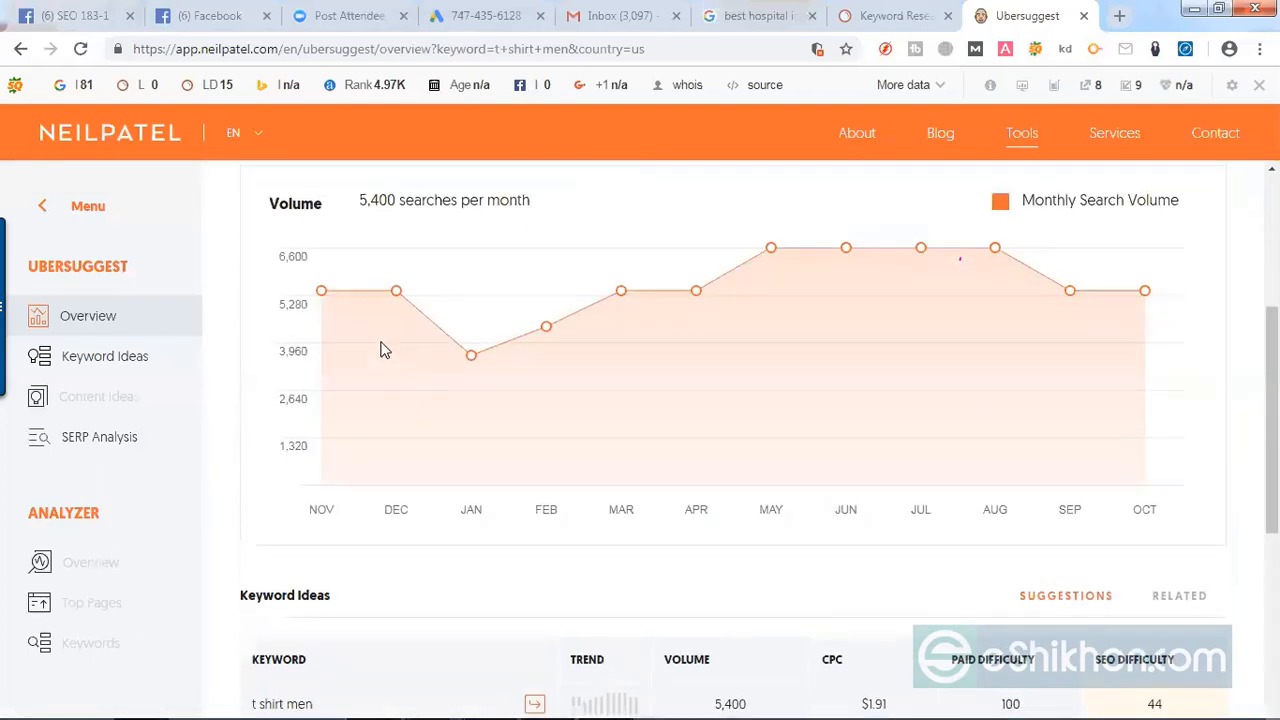
left_click_drag(358, 226, 238, 230)
scroll(437, 403, "down", 9)
scroll(440, 408, "down", 3)
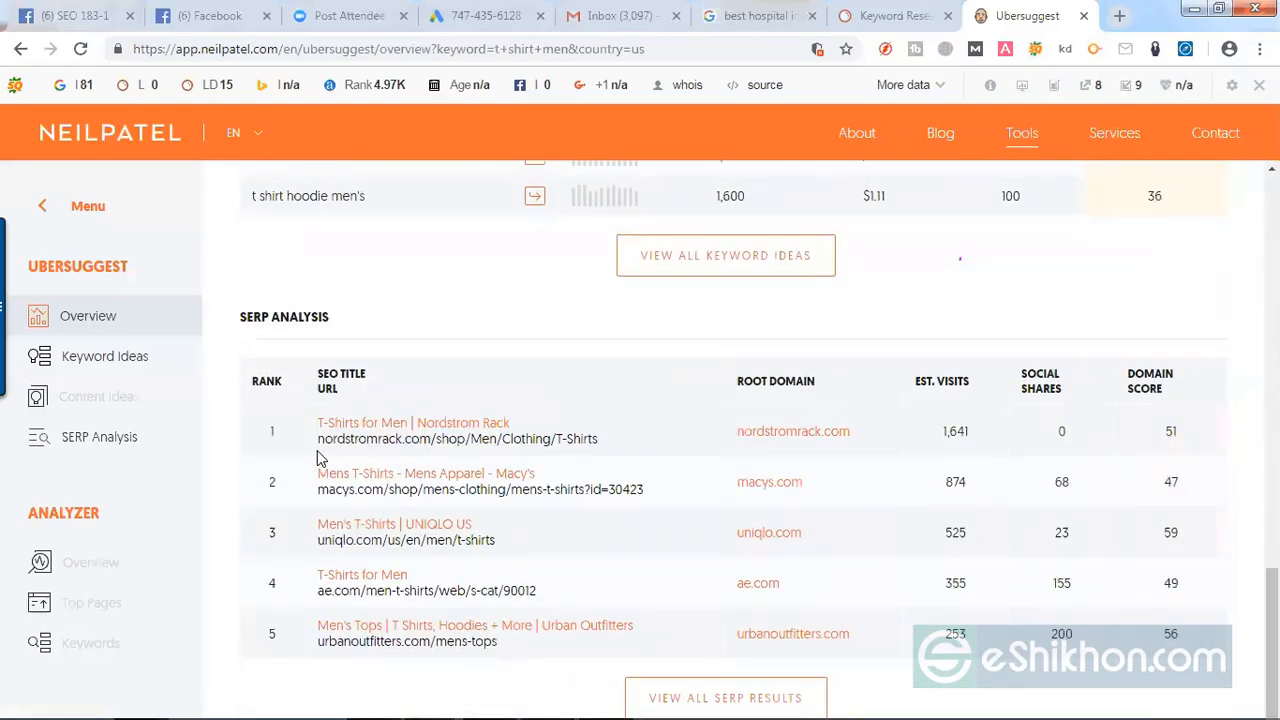
Step: Examine the first-ranked result's URL, estimated visits, social shares and domain score in the SERP Analysis table
left_click_drag(316, 447, 600, 453)
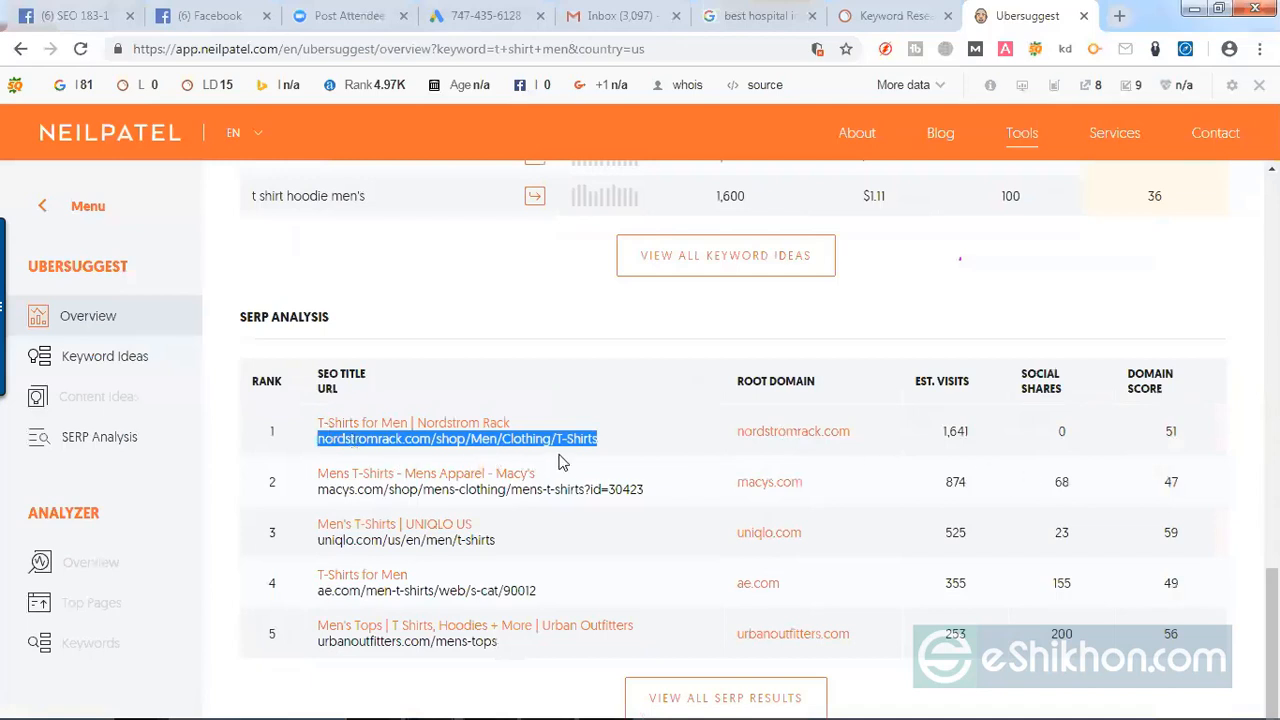
left_click(979, 440)
left_click_drag(975, 436, 946, 433)
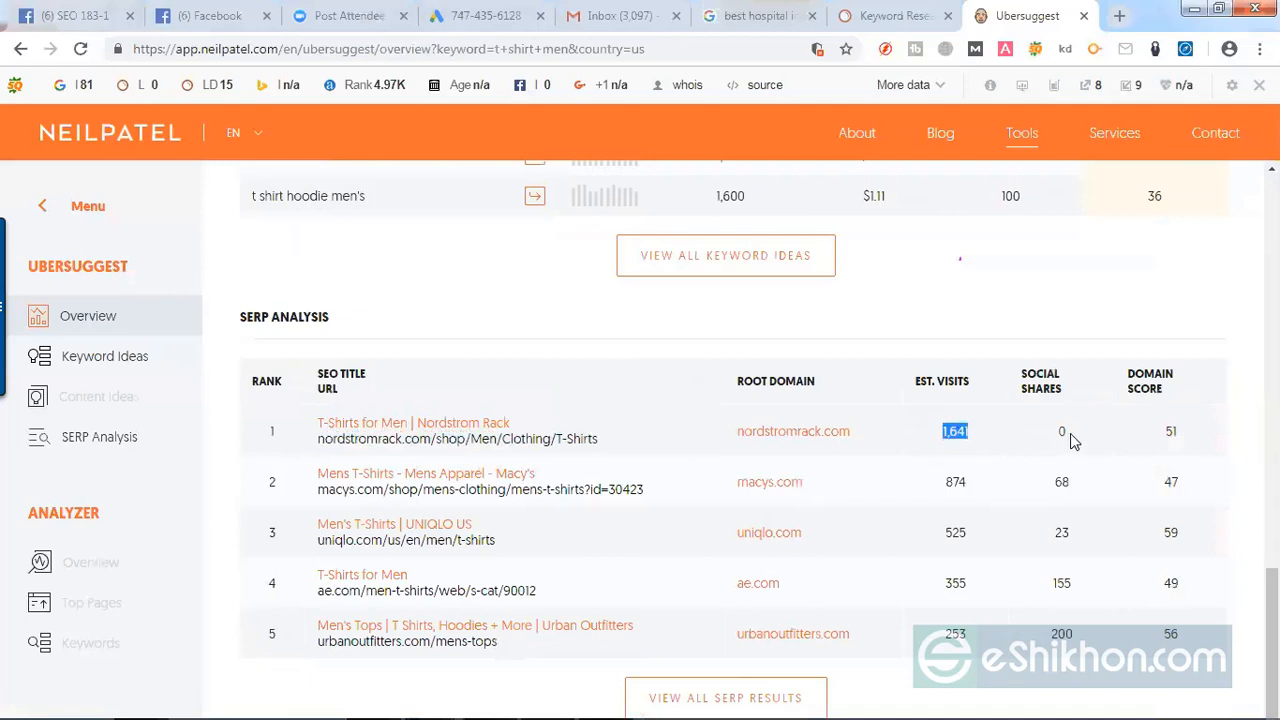
left_click(1119, 424)
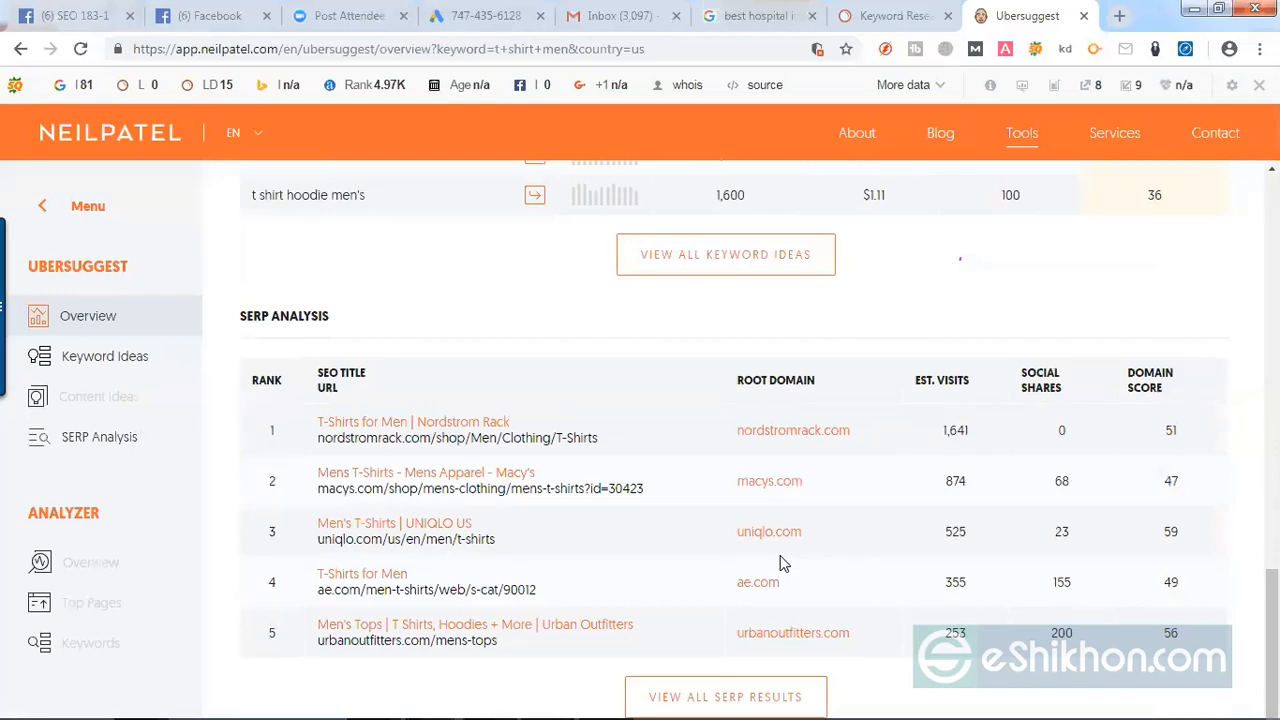
scroll(810, 560, "up", 15)
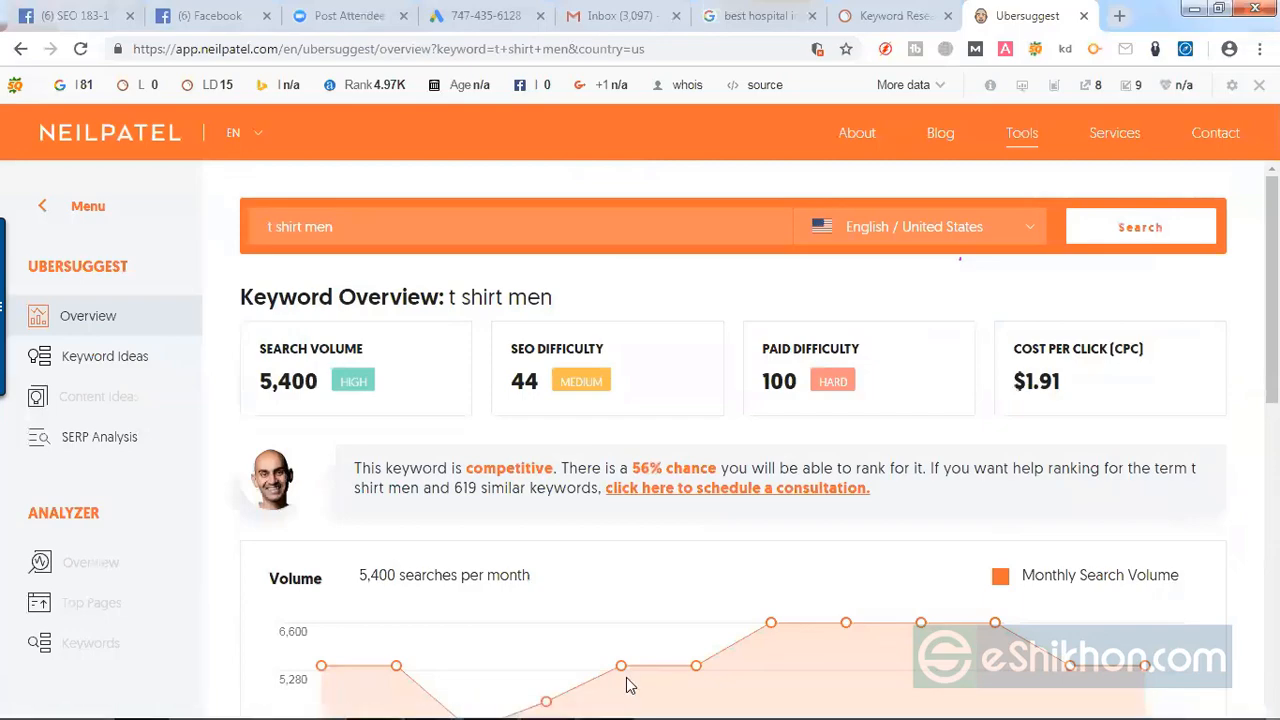
Step: In the Excel spreadsheet, check the Allintitle and Allinurl headings and copy the keyword "best t-shirt in online" from cell B2
left_click(552, 700)
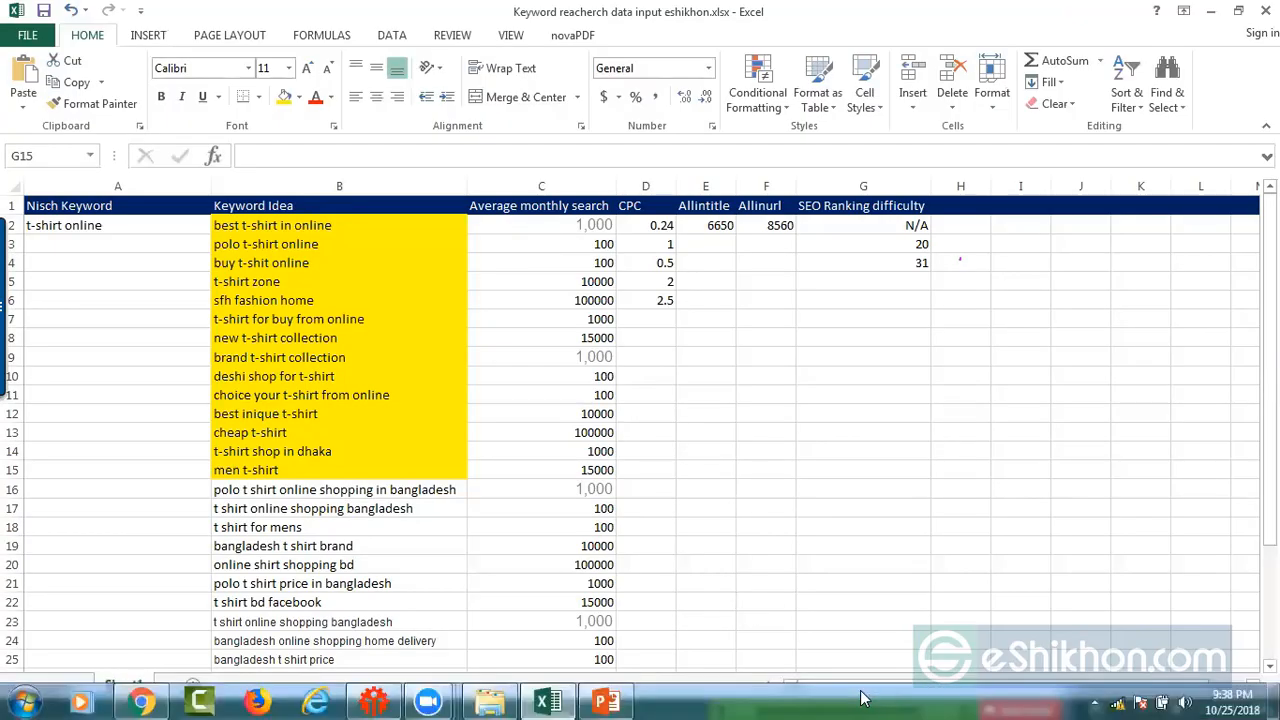
left_click(725, 206)
left_click(771, 207)
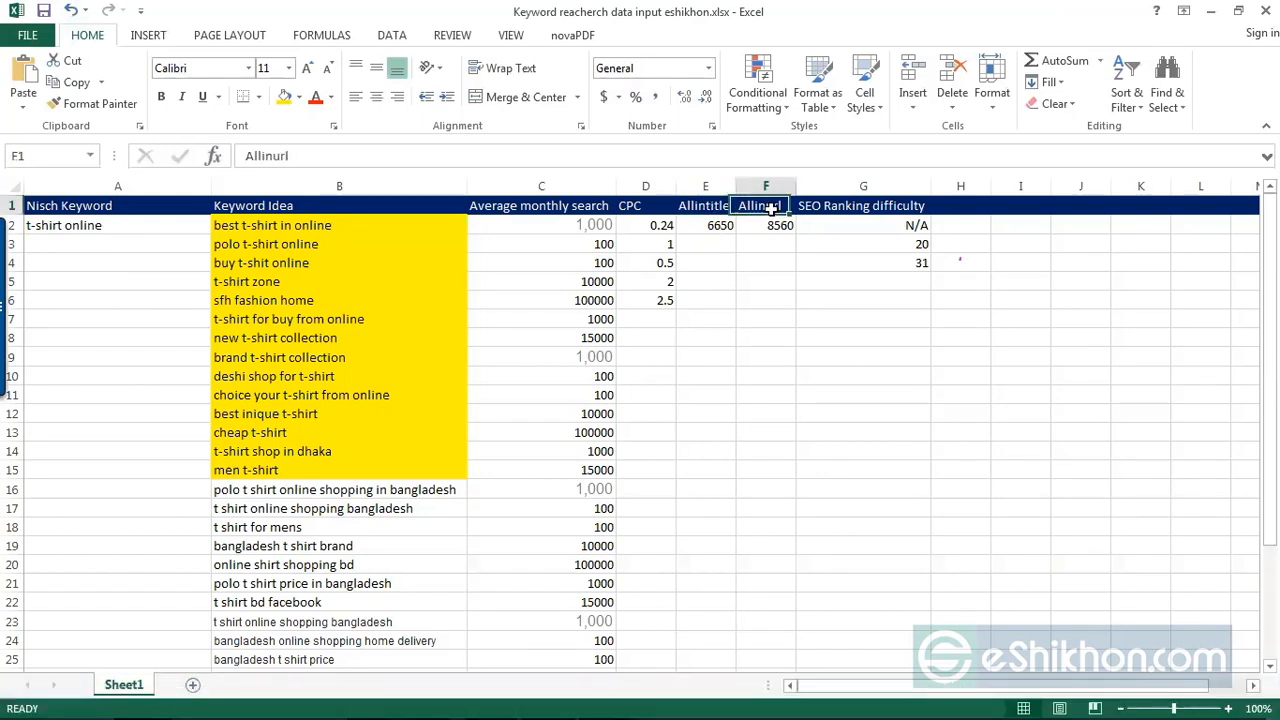
left_click(243, 228)
double_click(347, 227)
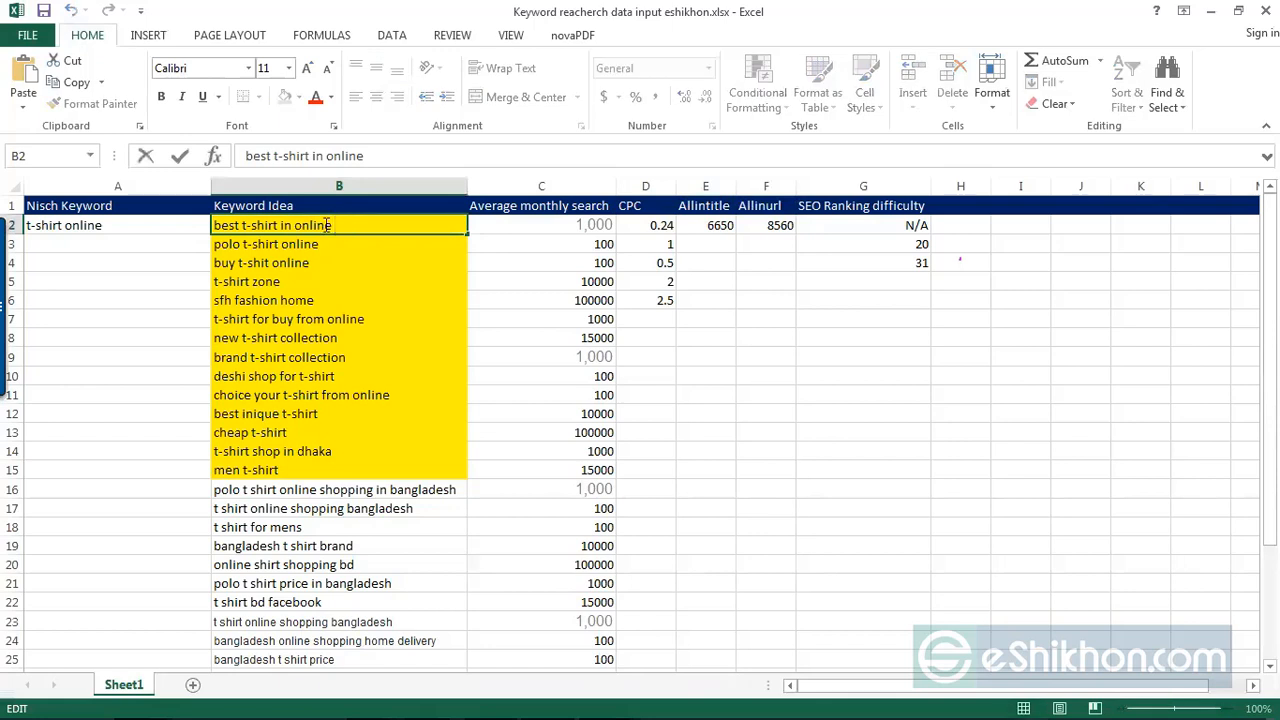
left_click_drag(345, 226, 216, 226)
key("ctrl+c")
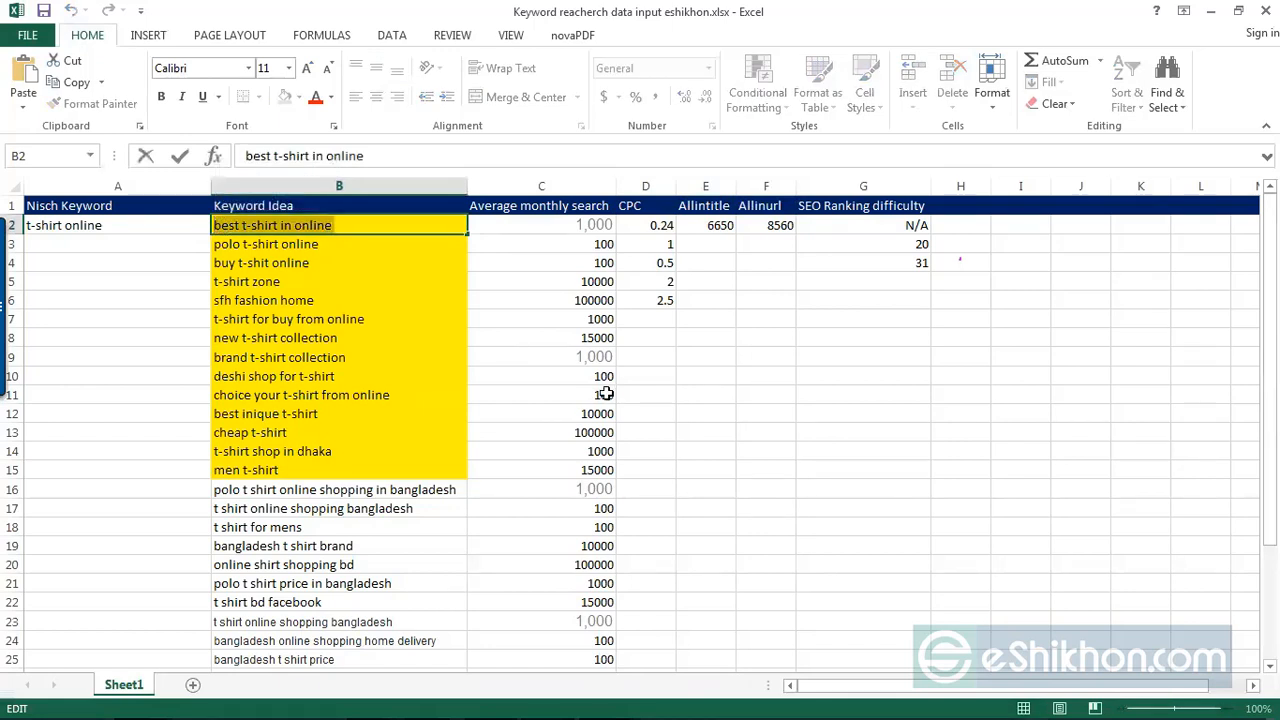
left_click(1210, 11)
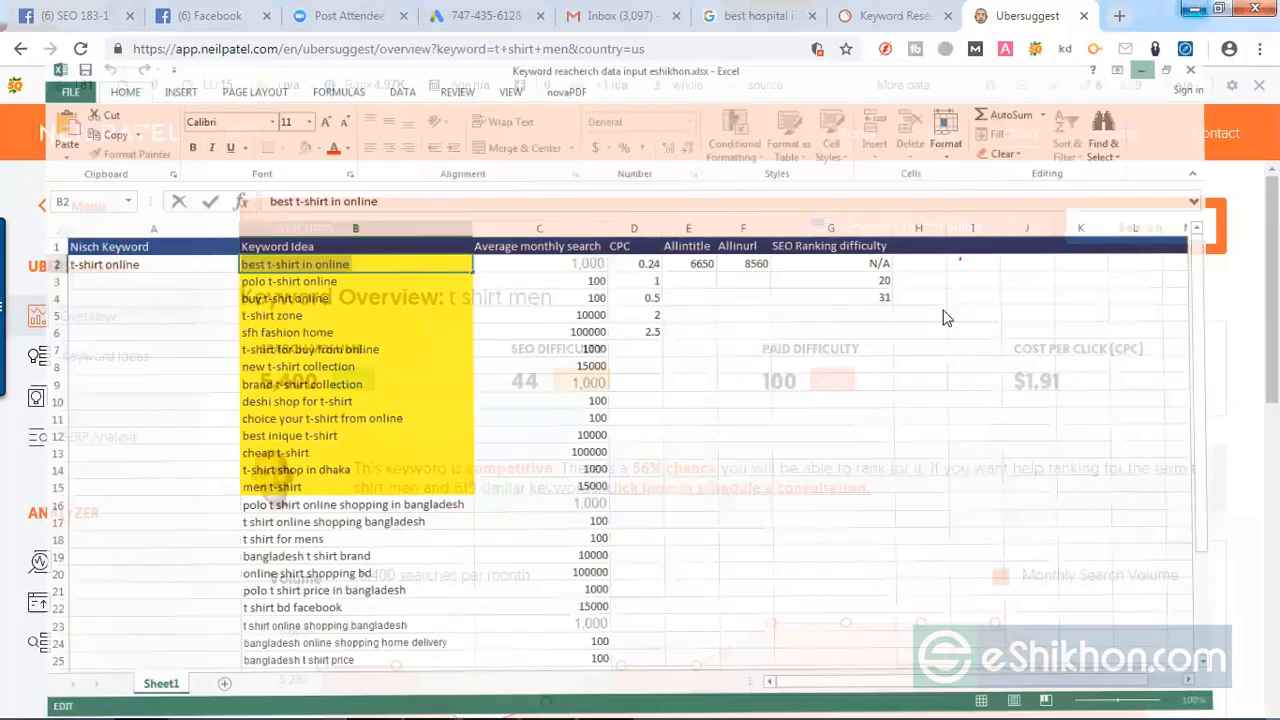
Step: In Chrome's Google results tab, replace the query "best hospital in india" with the copied keyword "best t-shirt in online"
left_click(152, 700)
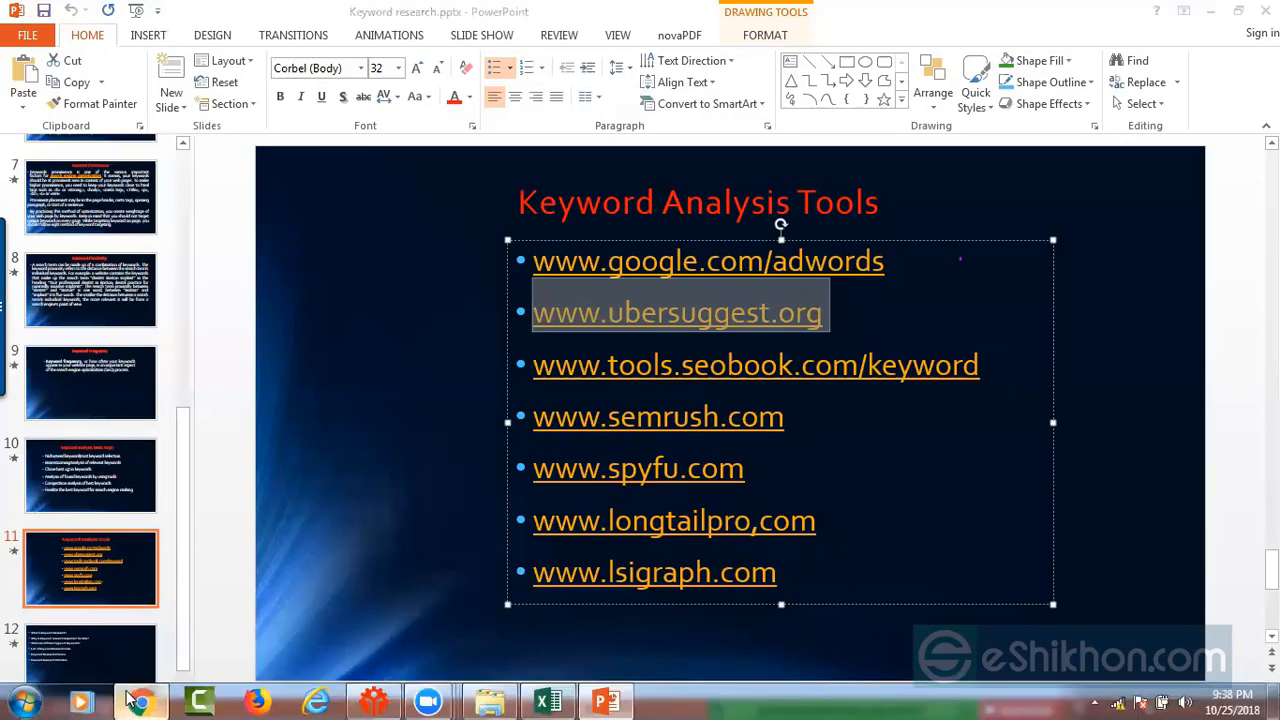
left_click(135, 700)
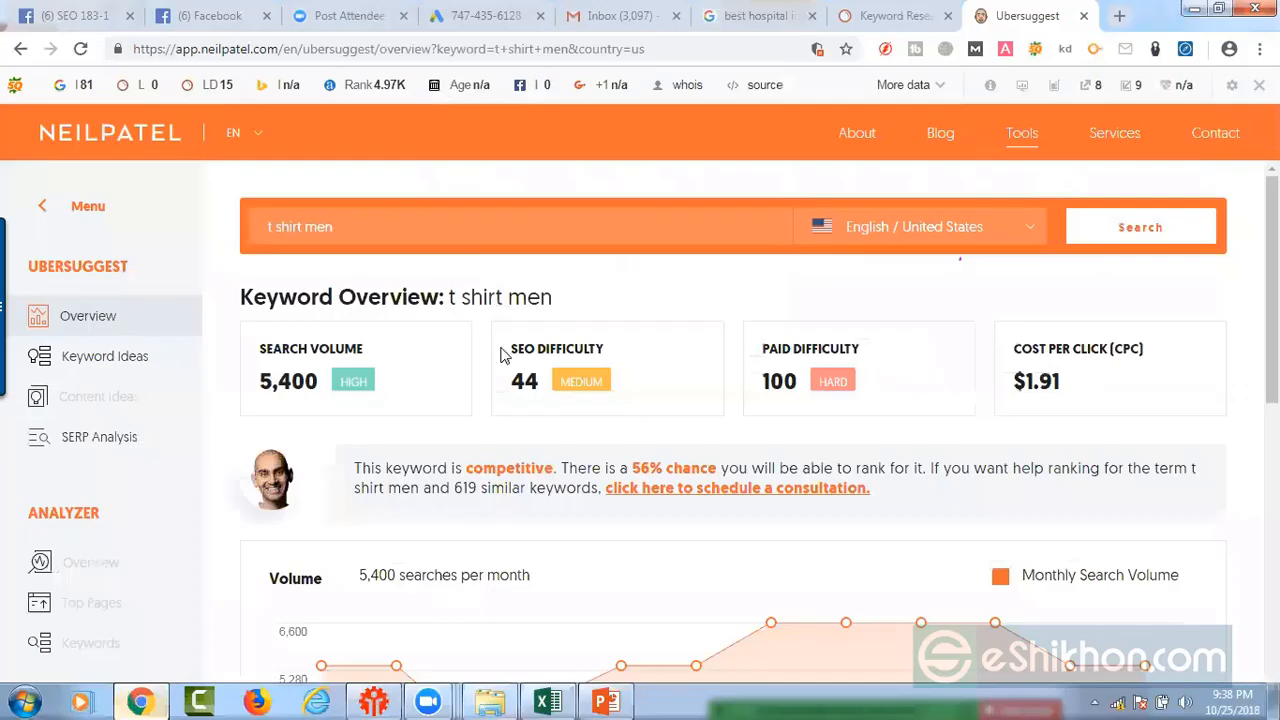
left_click(800, 17)
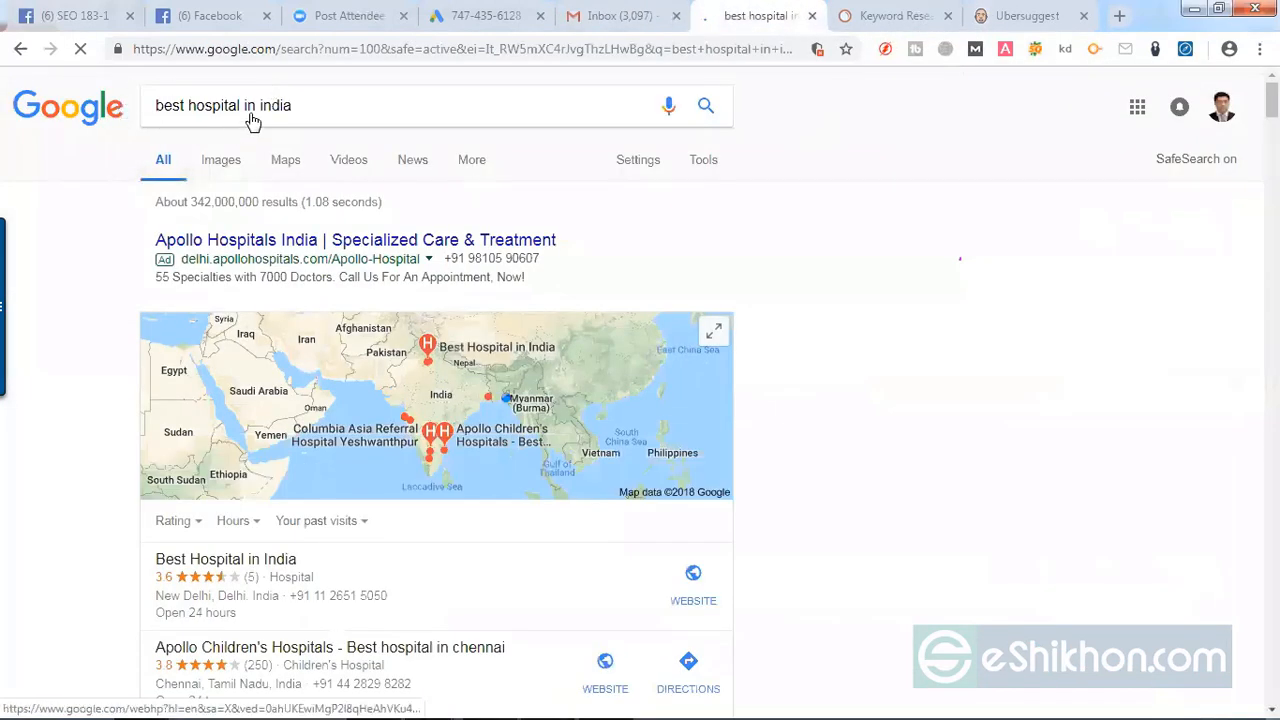
left_click_drag(334, 106, 68, 109)
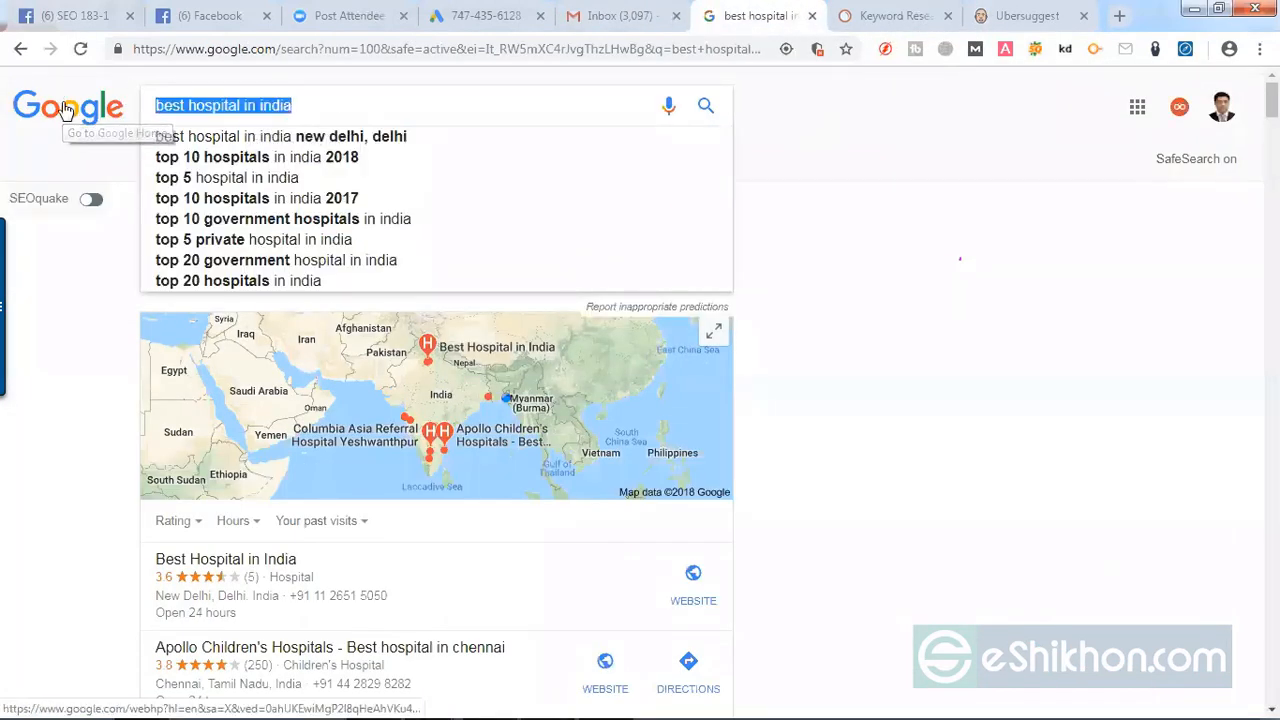
key("ctrl+v")
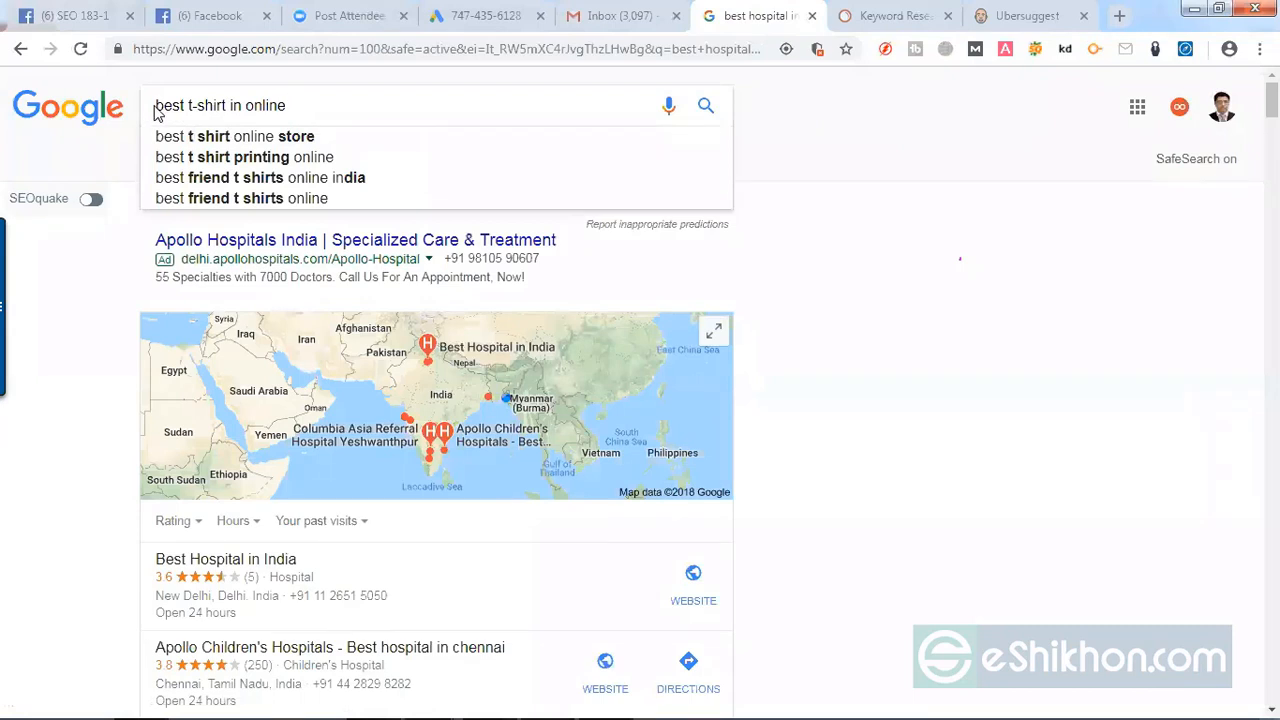
key("Return")
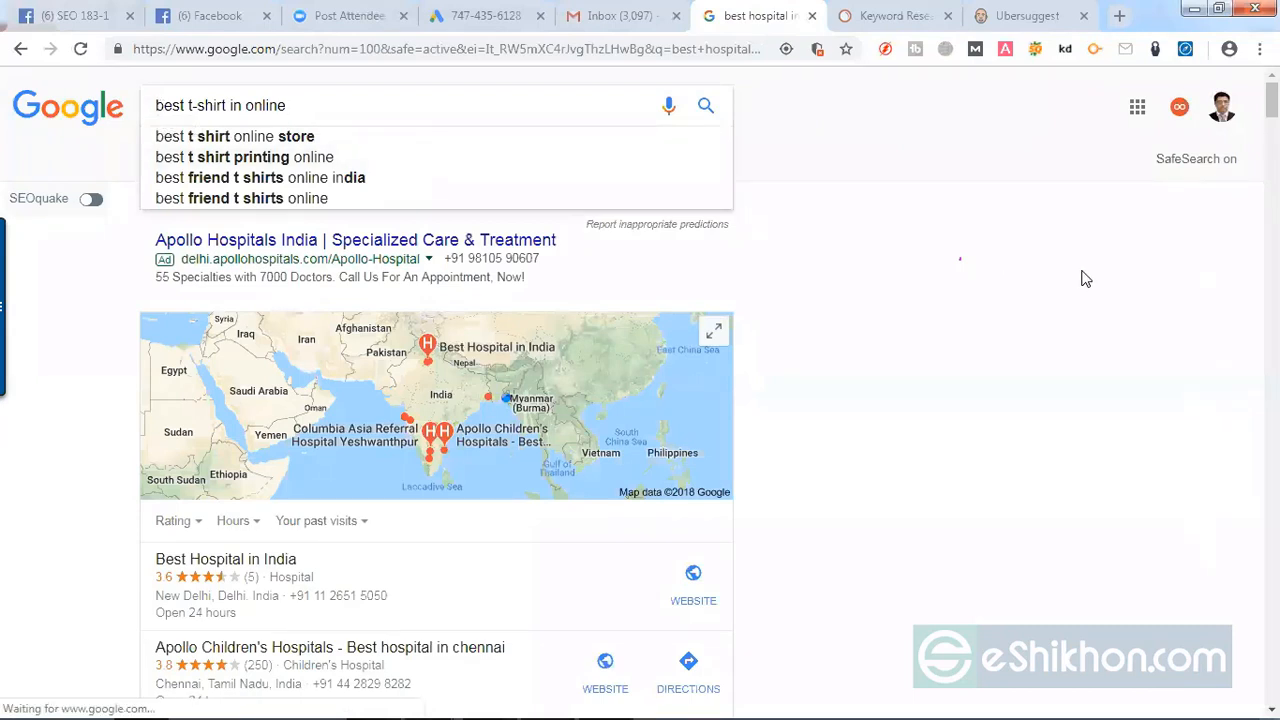
Step: Put the allintitle: operator in front of the query "best t-shirt in online" and take it back out
type("allint")
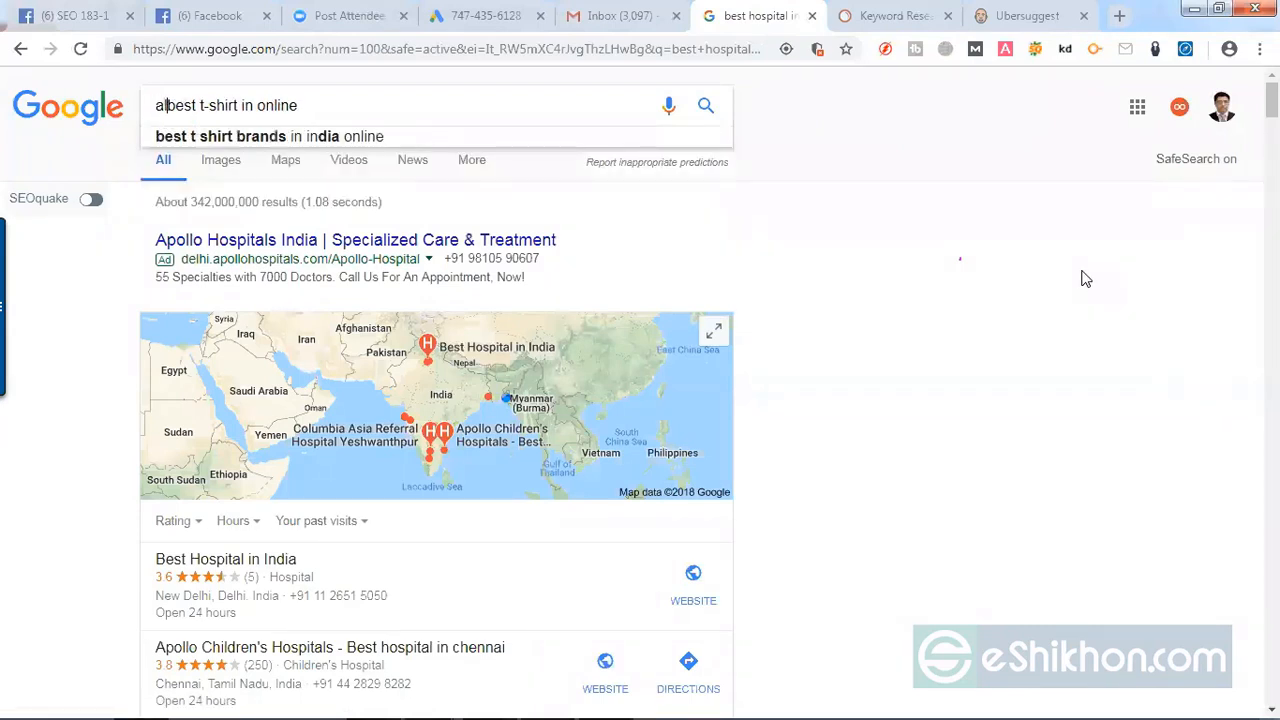
type("itle:")
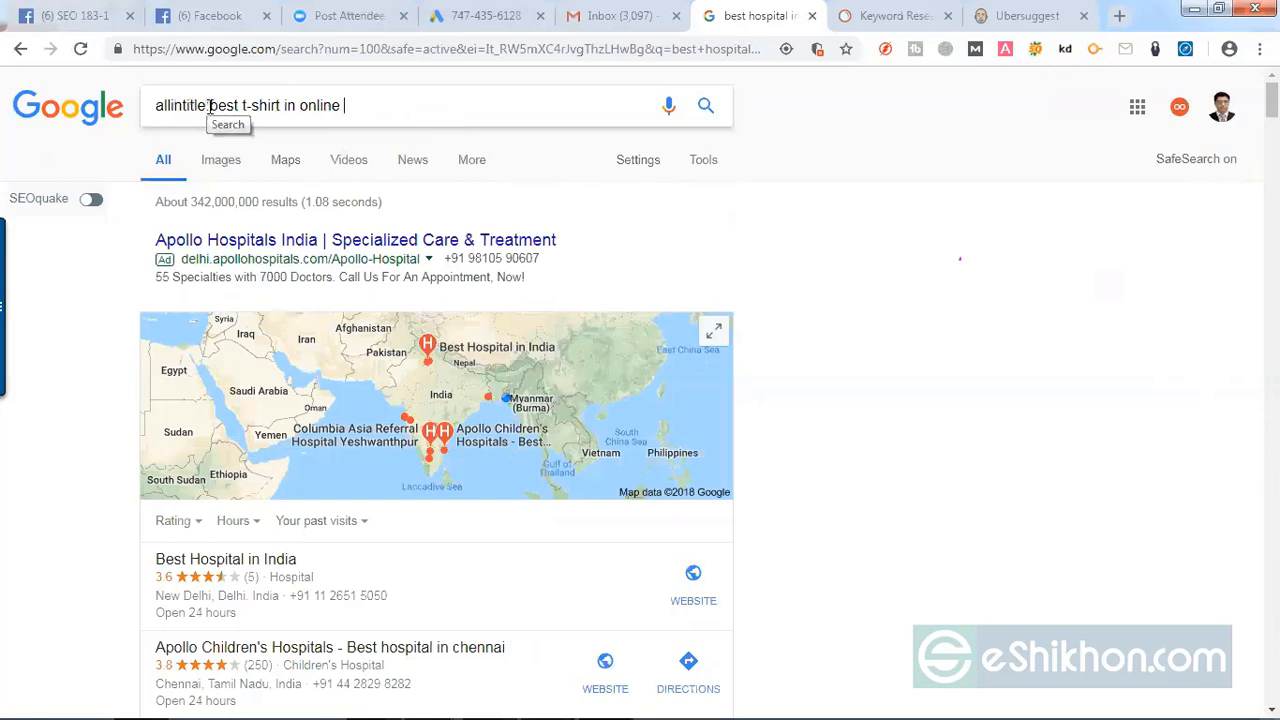
left_click_drag(209, 105, 149, 106)
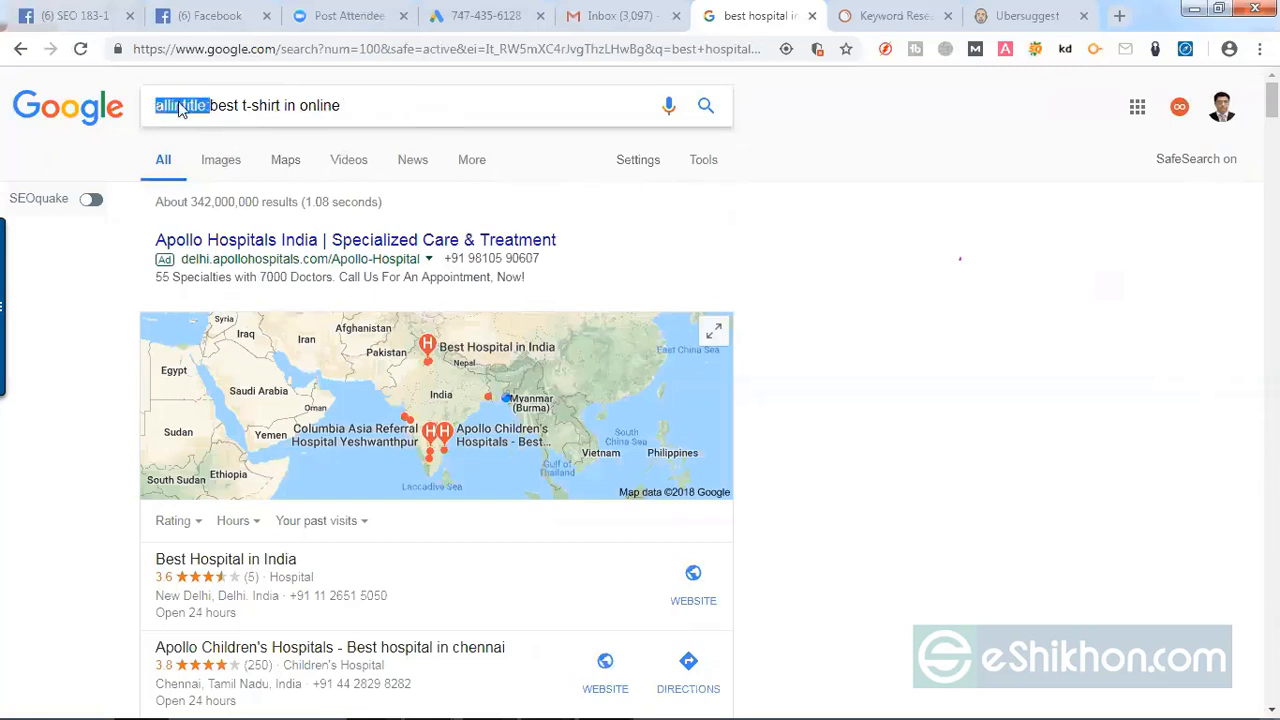
right_click(180, 110)
left_click(218, 120)
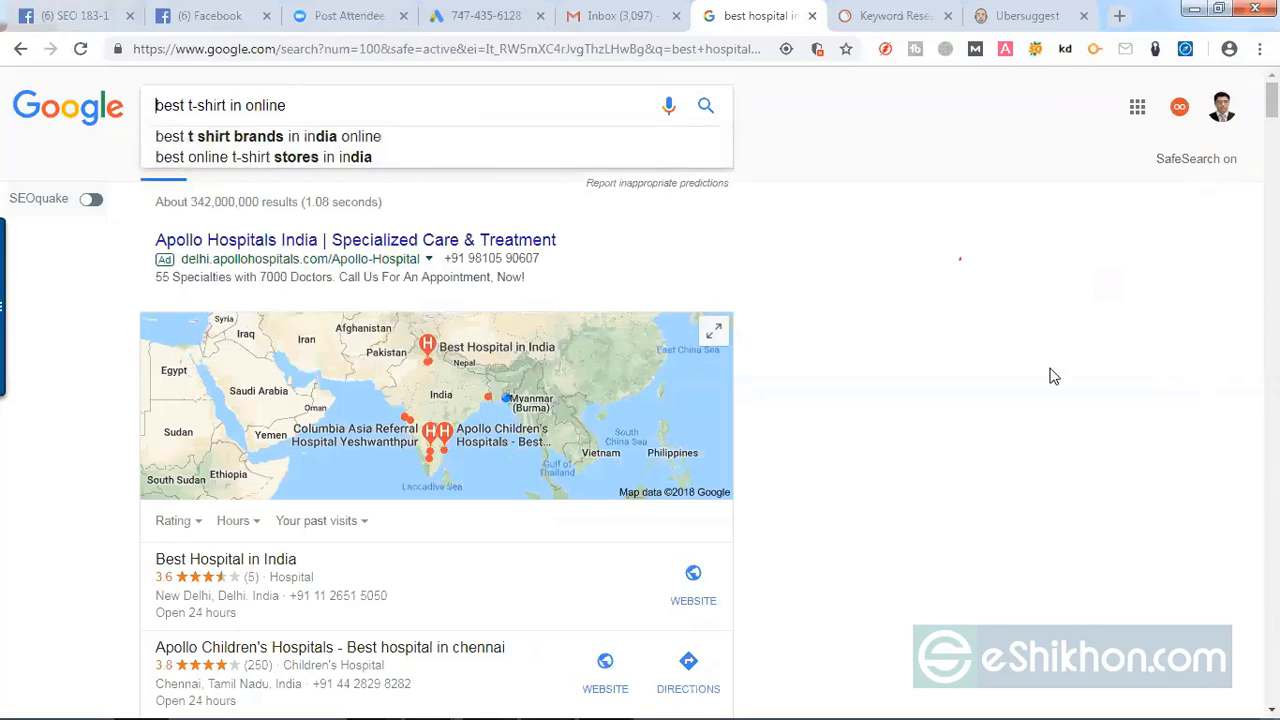
Step: Search Google for "best t-shirt in online" without an operator and examine the number of results
key("Return")
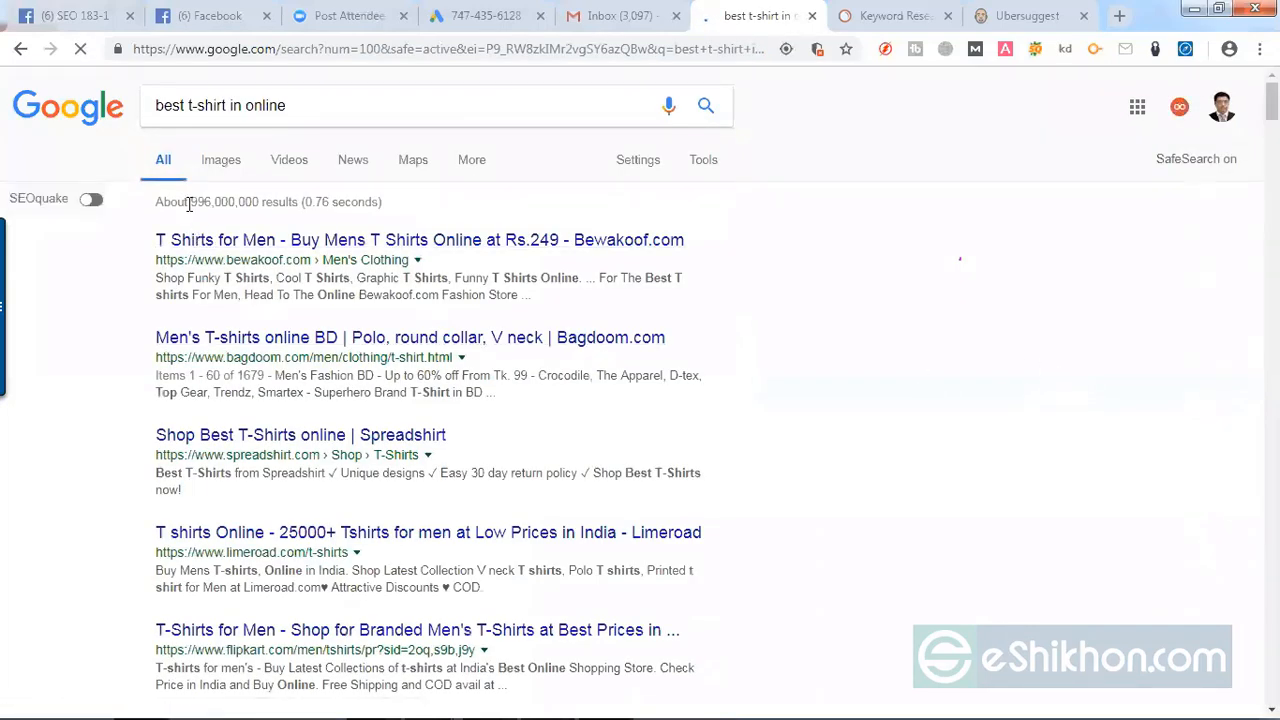
left_click_drag(191, 202, 257, 203)
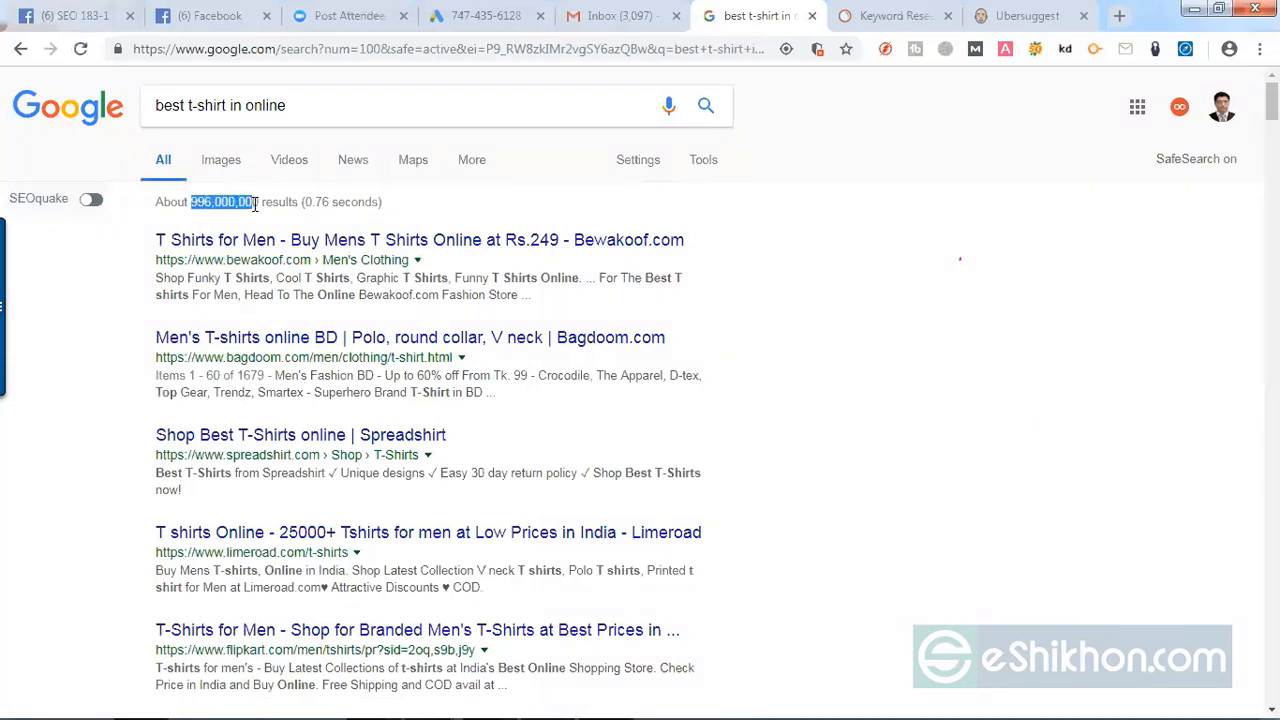
left_click(262, 213)
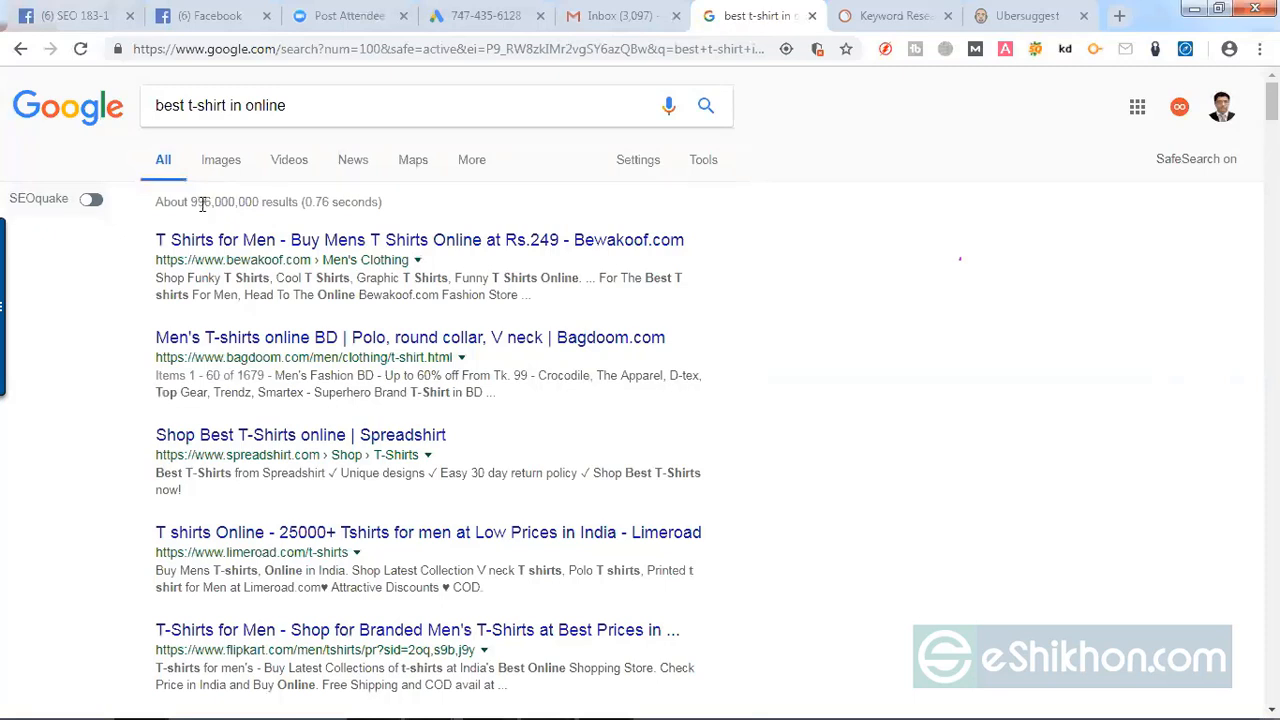
left_click_drag(253, 204, 182, 203)
left_click(296, 105)
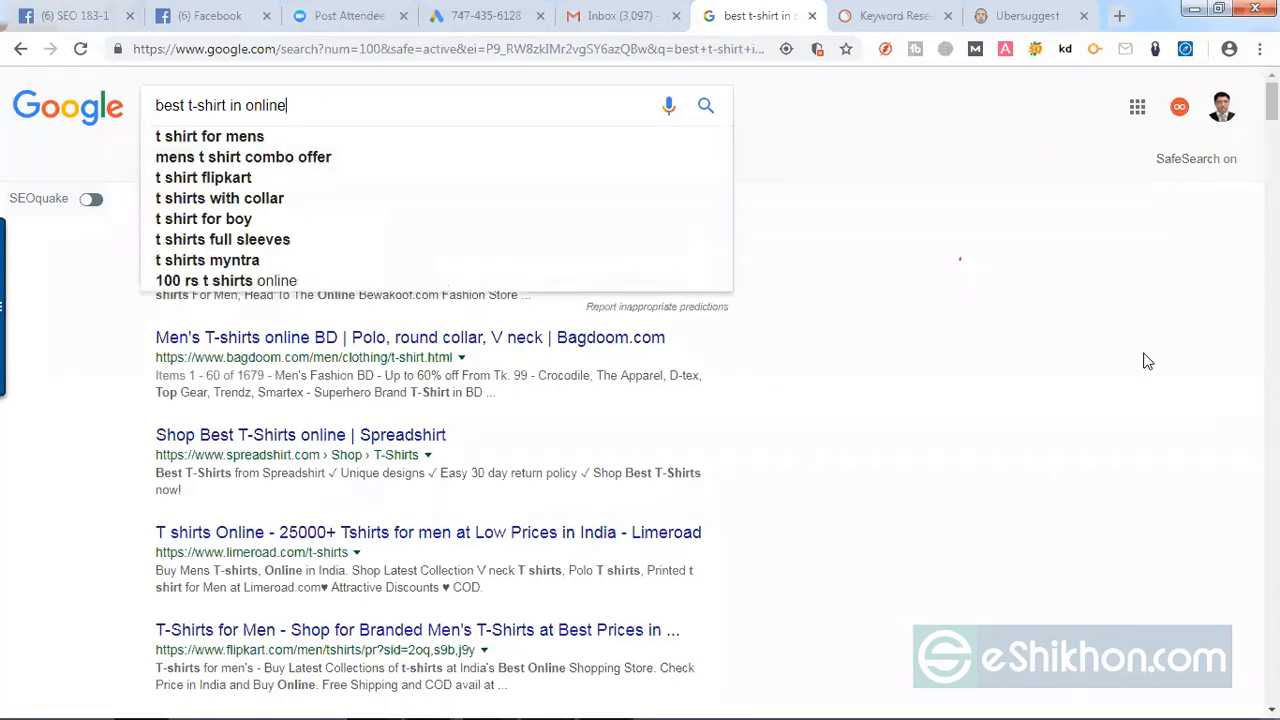
left_click(1180, 364)
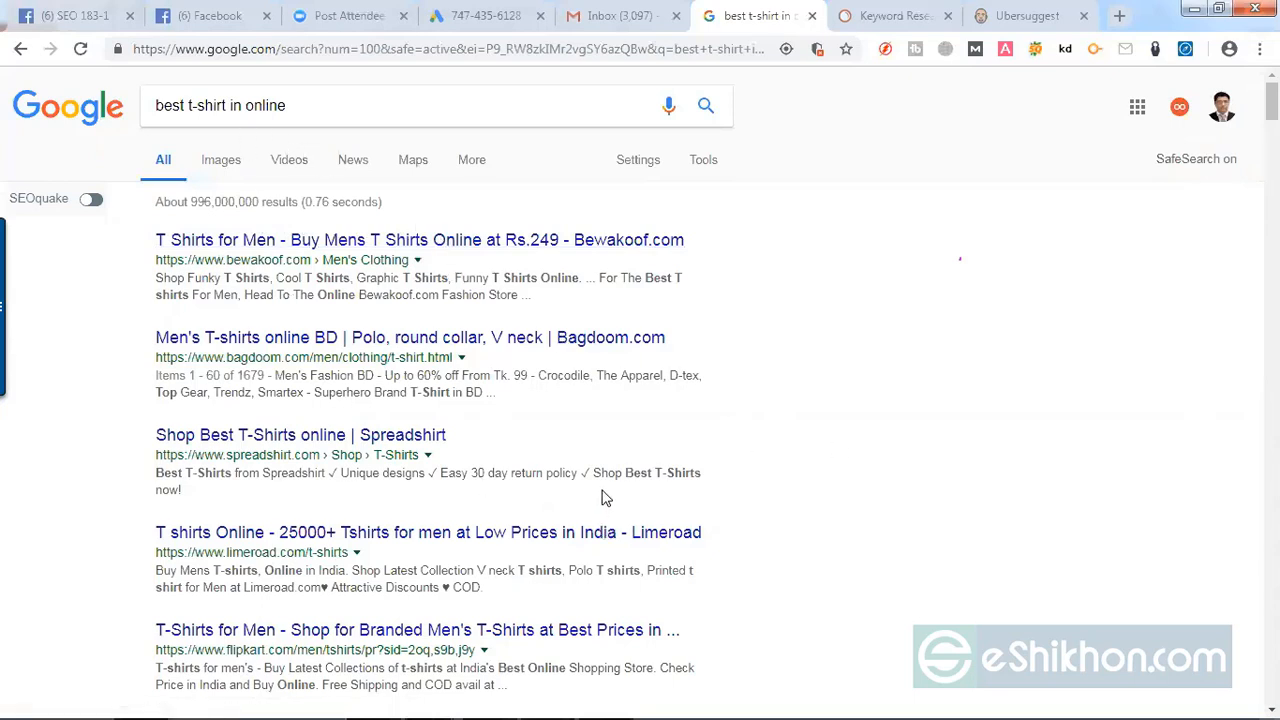
Step: Add the allintitle: operator in front of the query "best t-shirt in online" and run the Google search
left_click(157, 107)
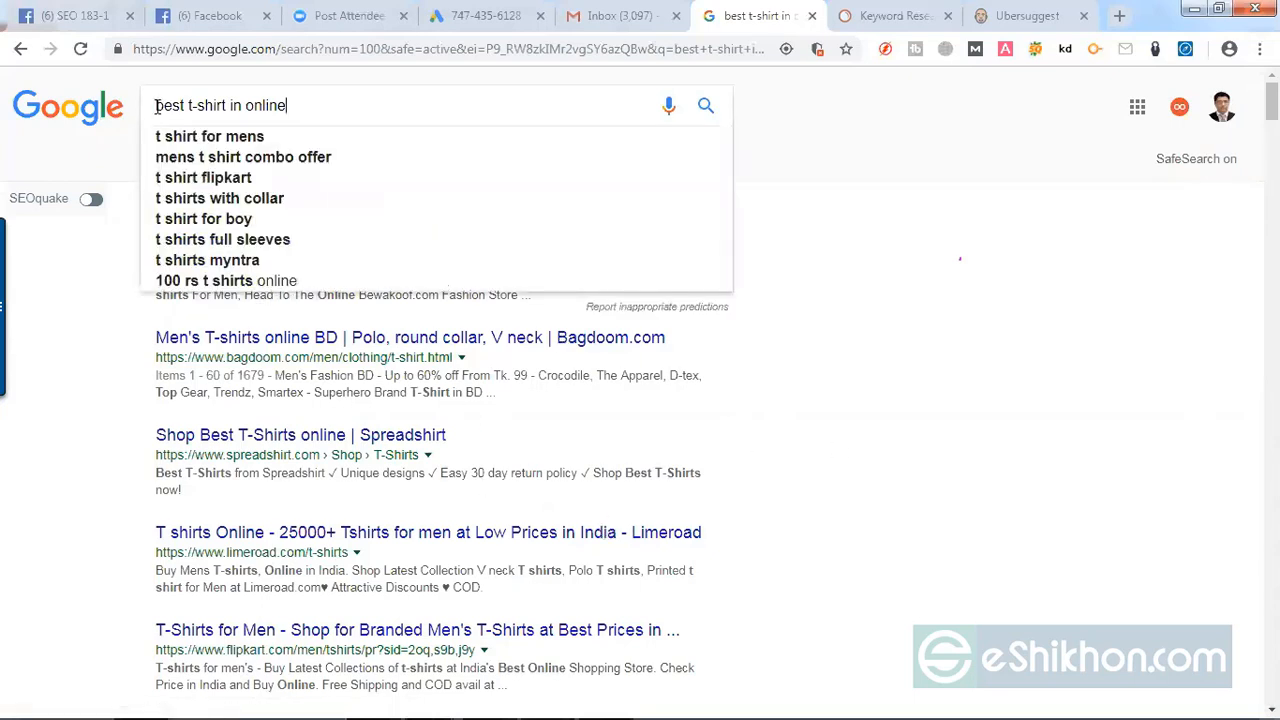
left_click(157, 107)
type("allintitle:")
key("Return")
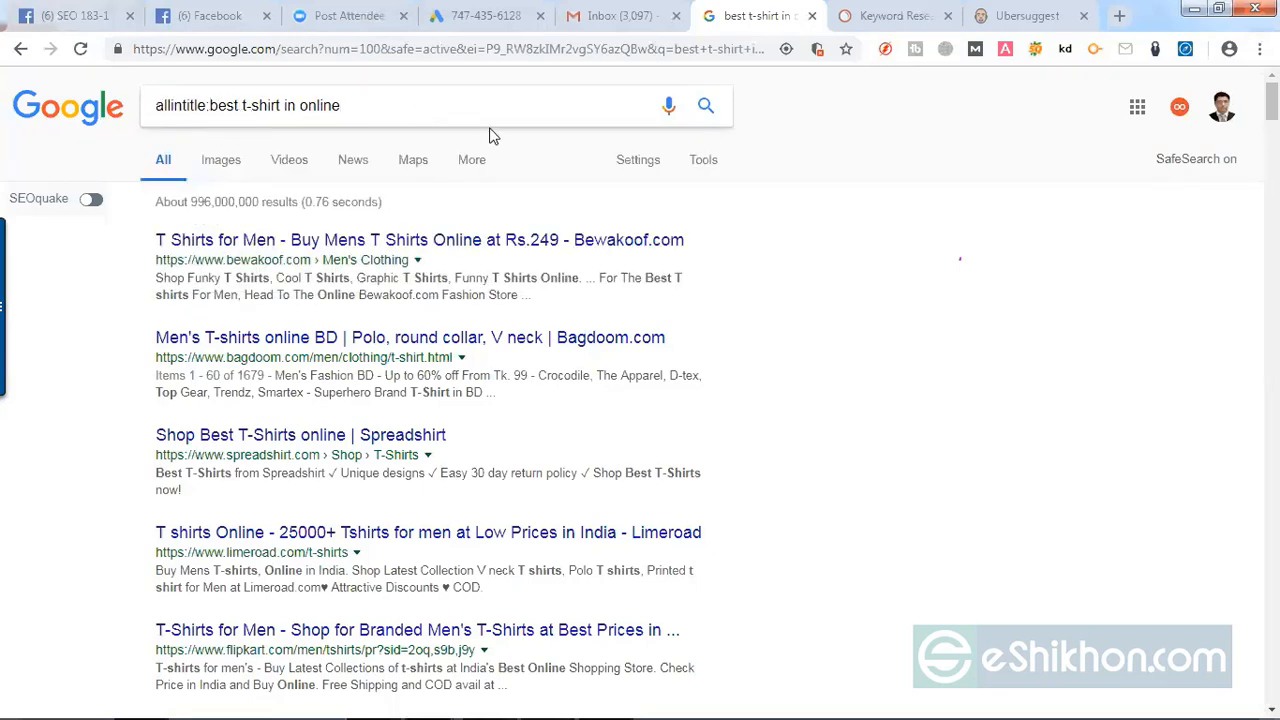
key("Return")
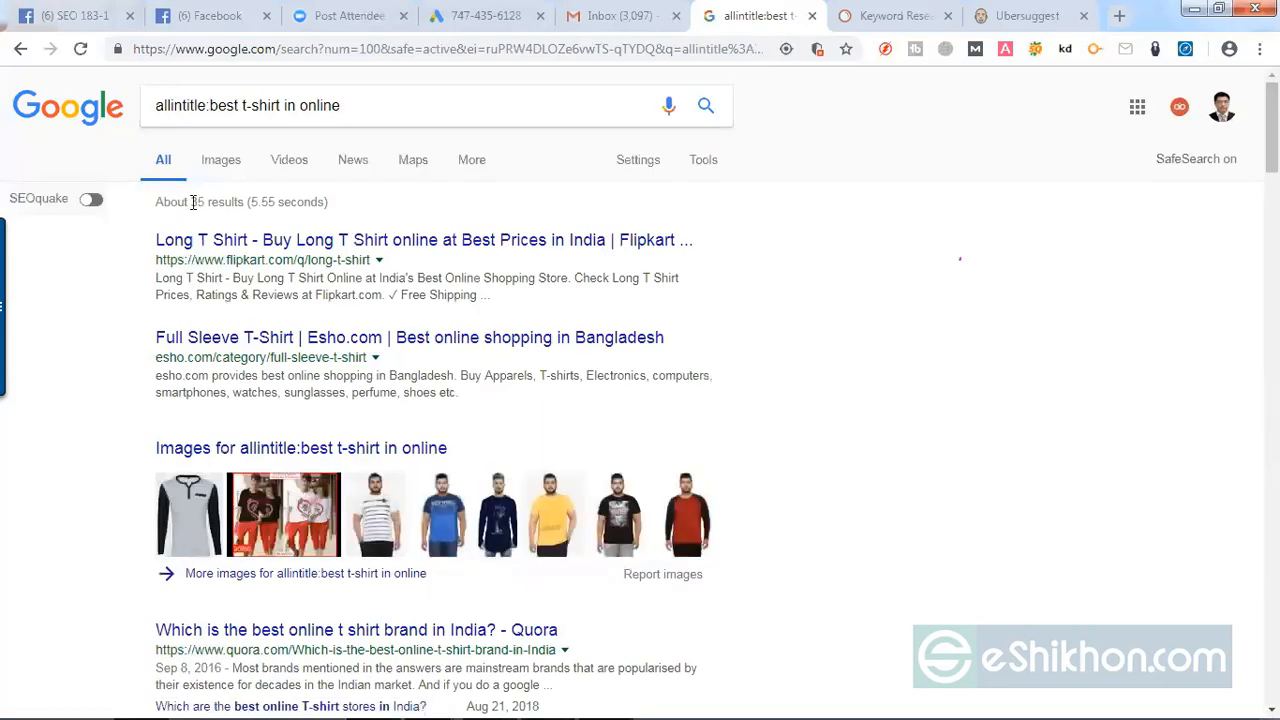
Step: Copy the allintitle result count, 35, into cell E2 under Allintitle in the Excel keyword spreadsheet
mouse_move(193, 202)
left_mouse_down()
mouse_move(211, 202)
mouse_move(193, 201)
left_mouse_up()
left_click(200, 207)
left_click(203, 216)
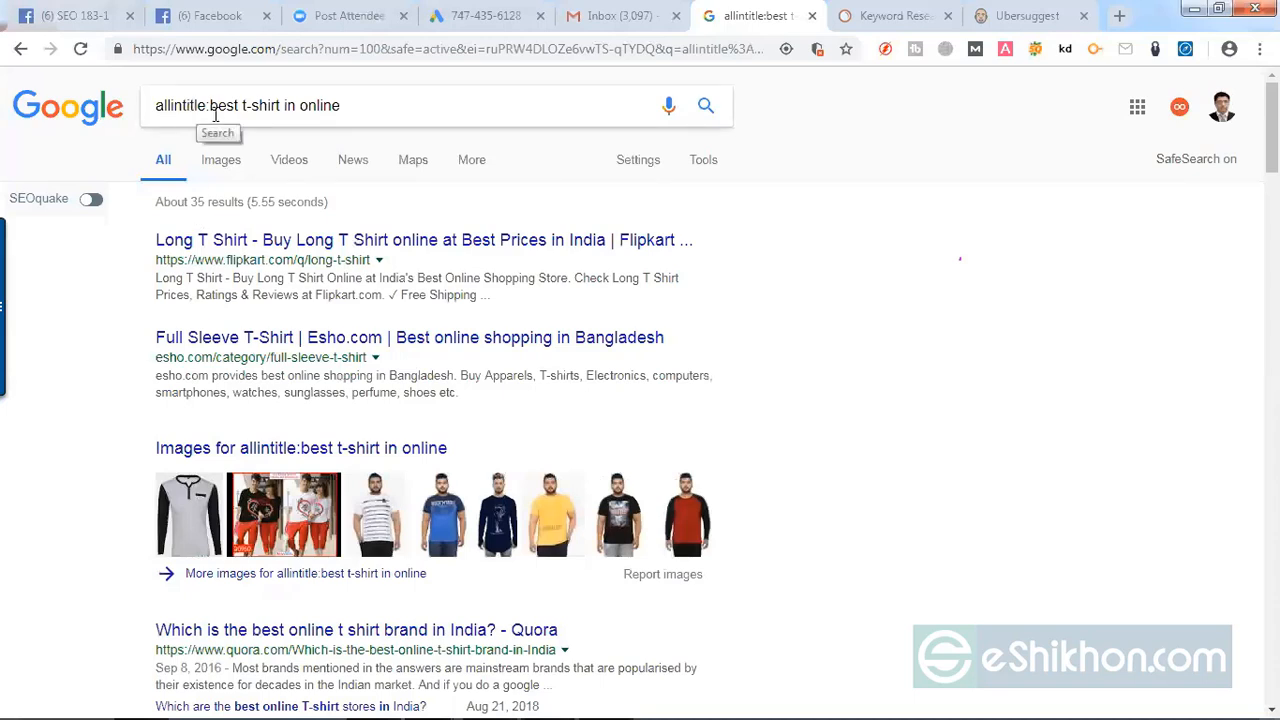
double_click(200, 204)
key("ctrl+c")
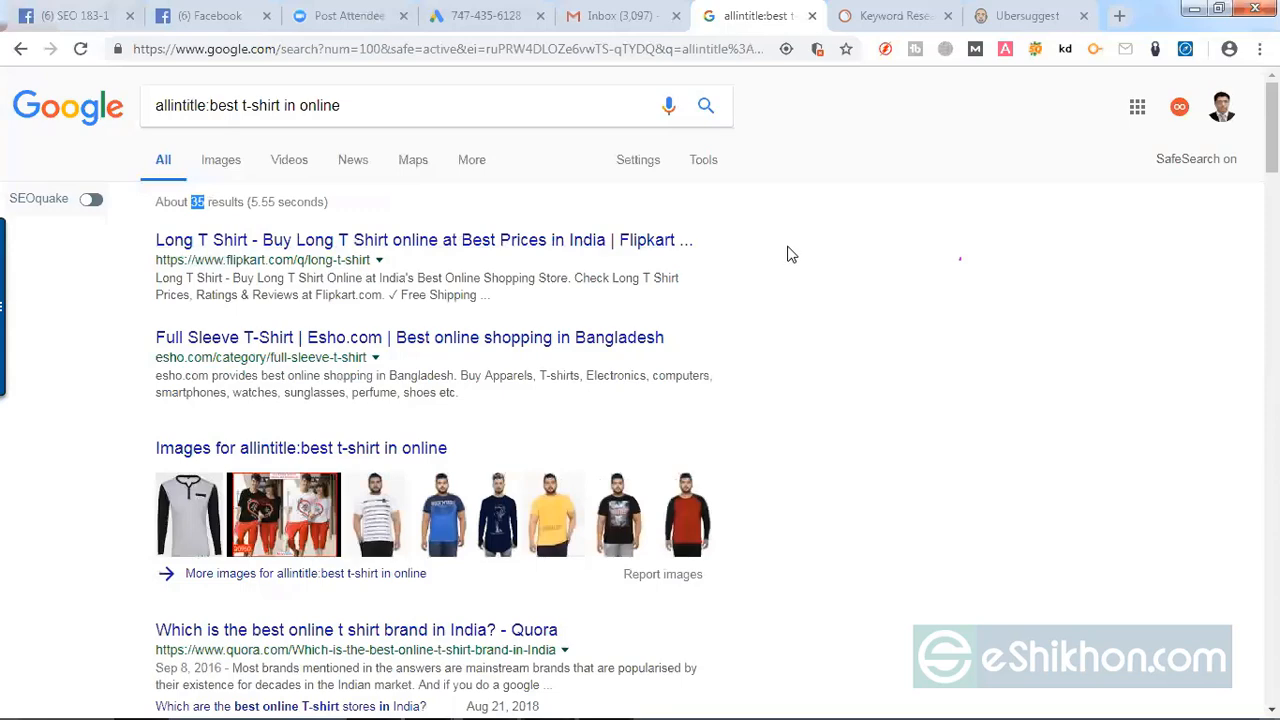
left_click(546, 708)
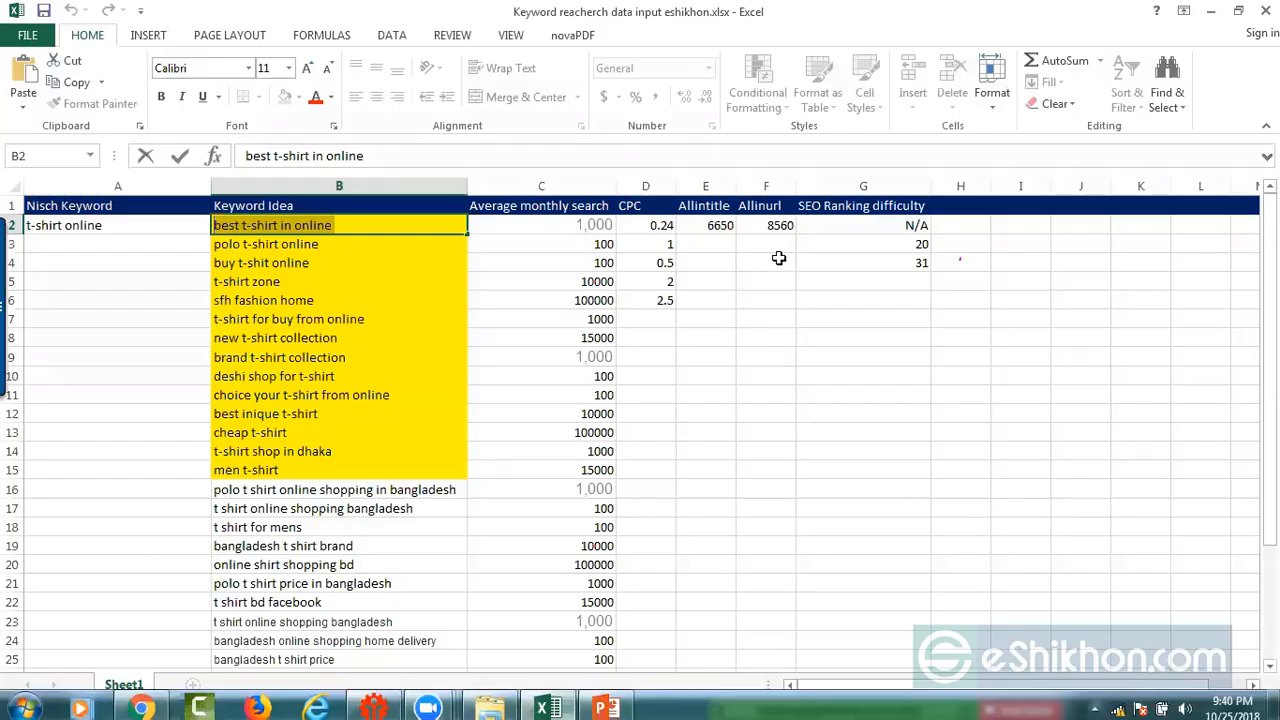
left_click(714, 226)
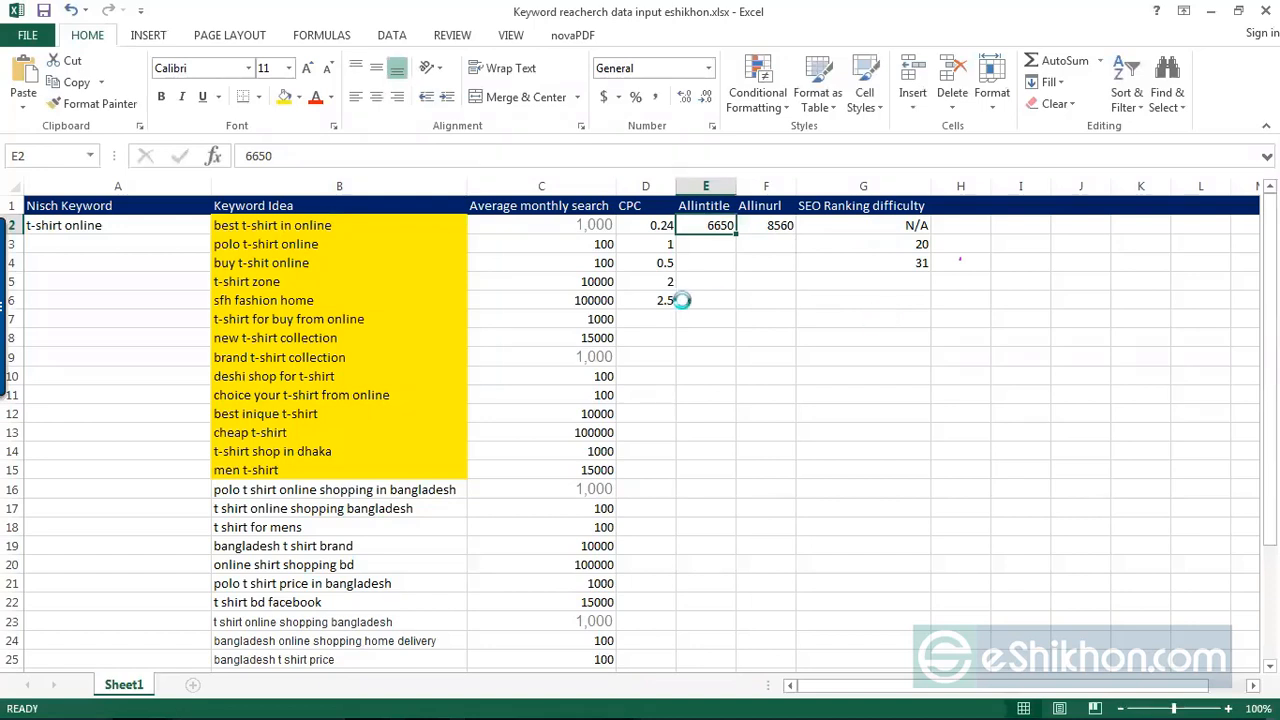
key("ctrl+v")
left_click(714, 283)
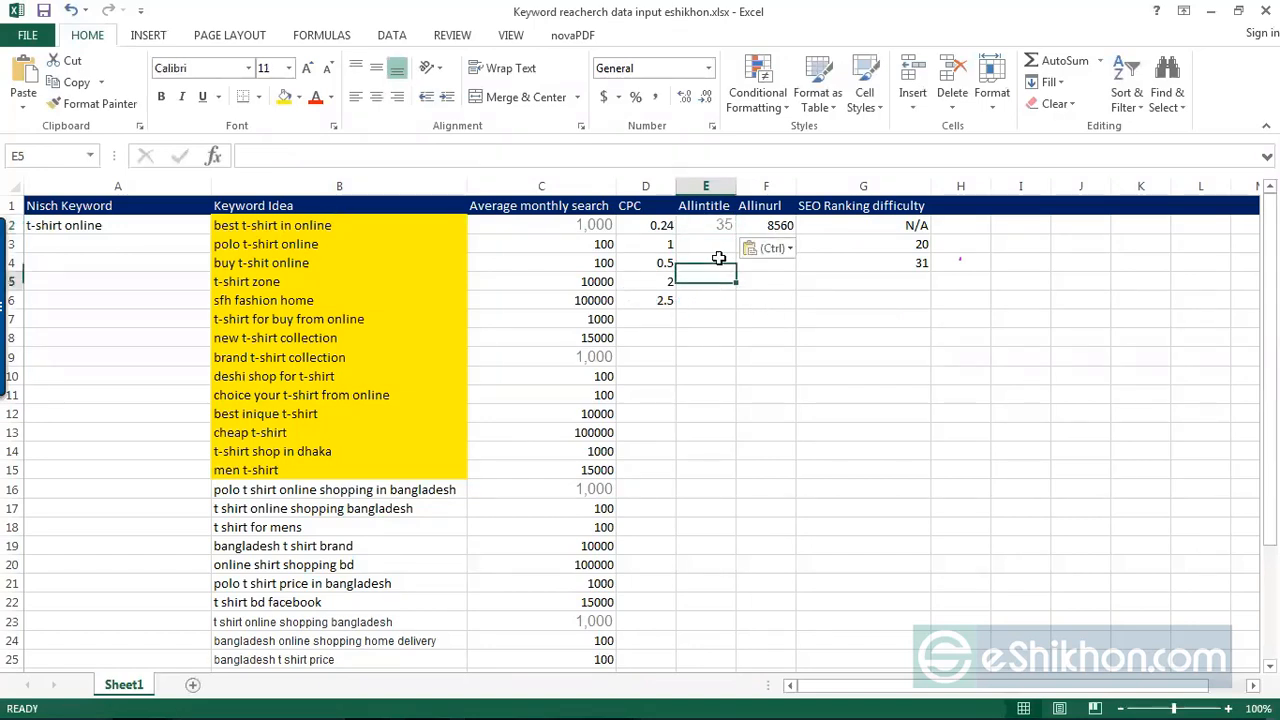
left_click(714, 226)
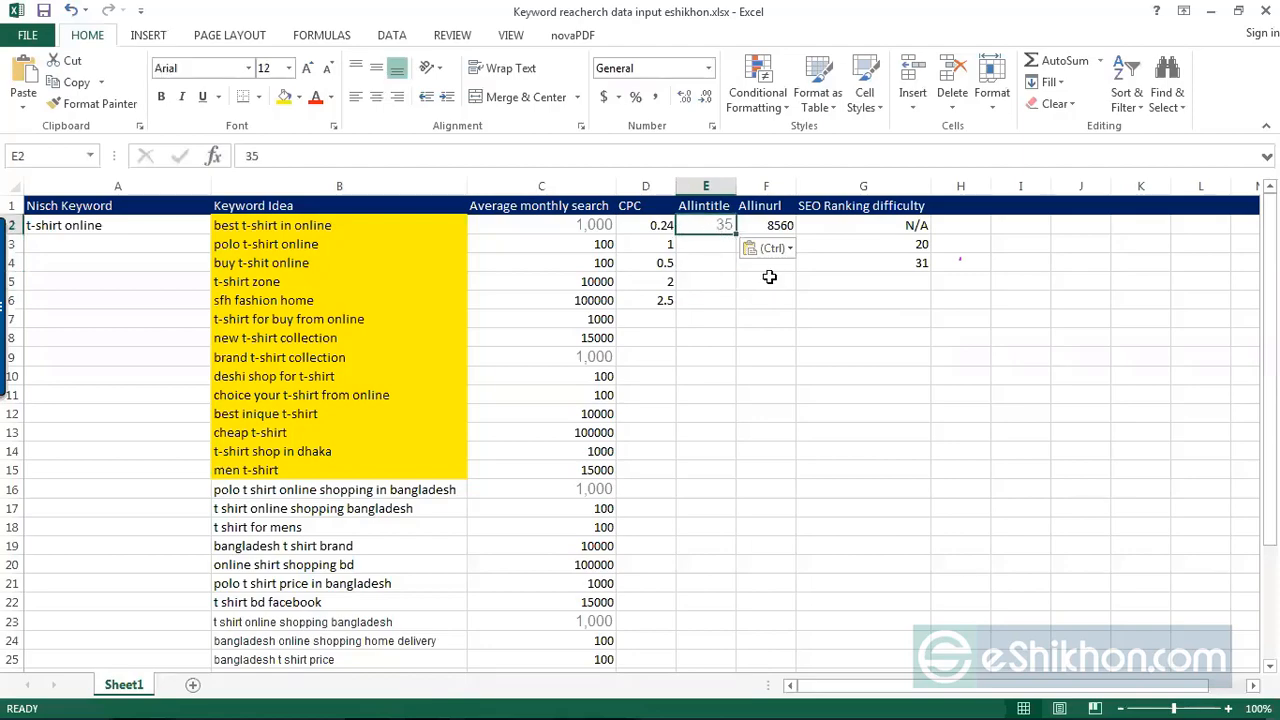
Step: Back in Chrome, examine the allintitle results, comparing the keyword in the query with the listed page titles
left_click(1210, 11)
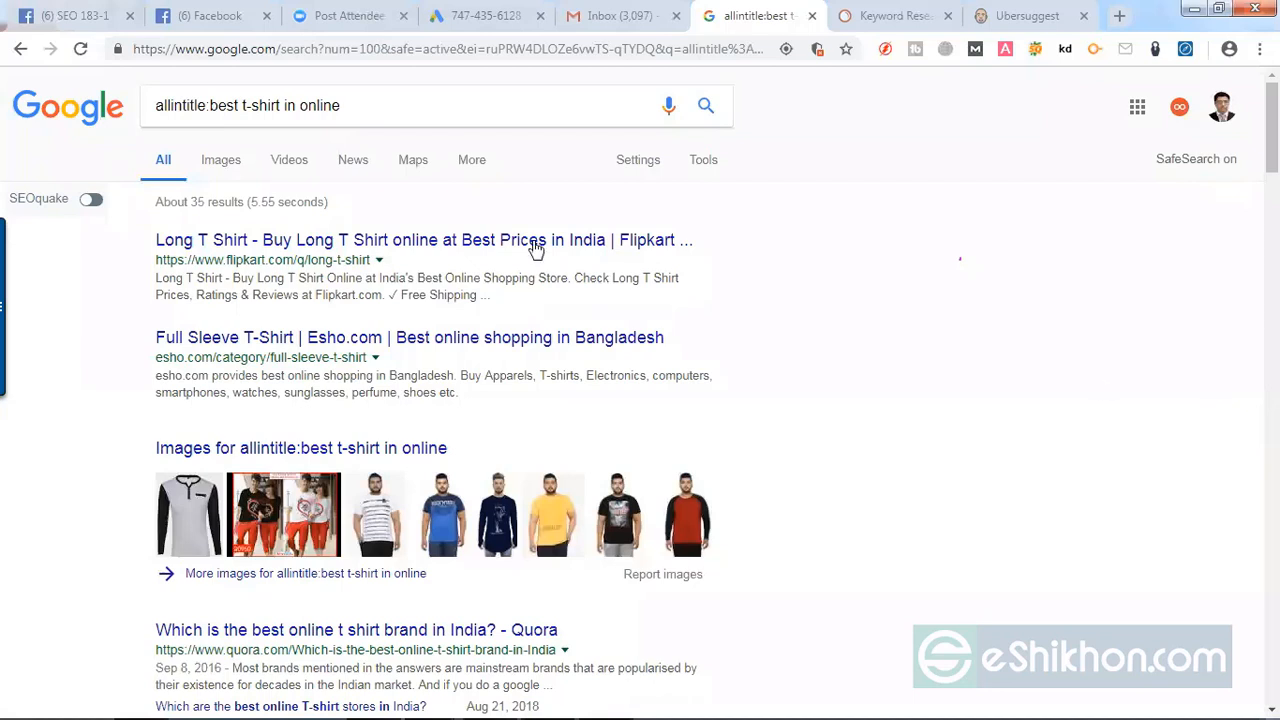
left_click_drag(212, 107, 344, 112)
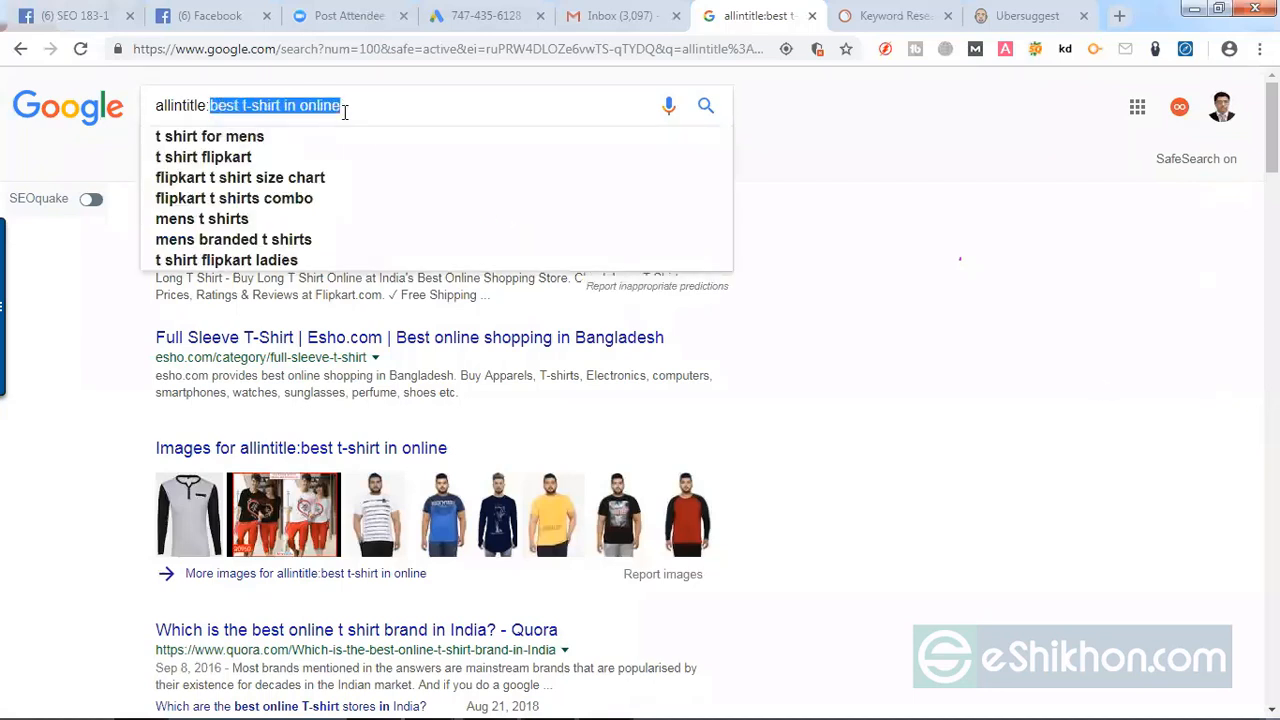
left_click(1166, 458)
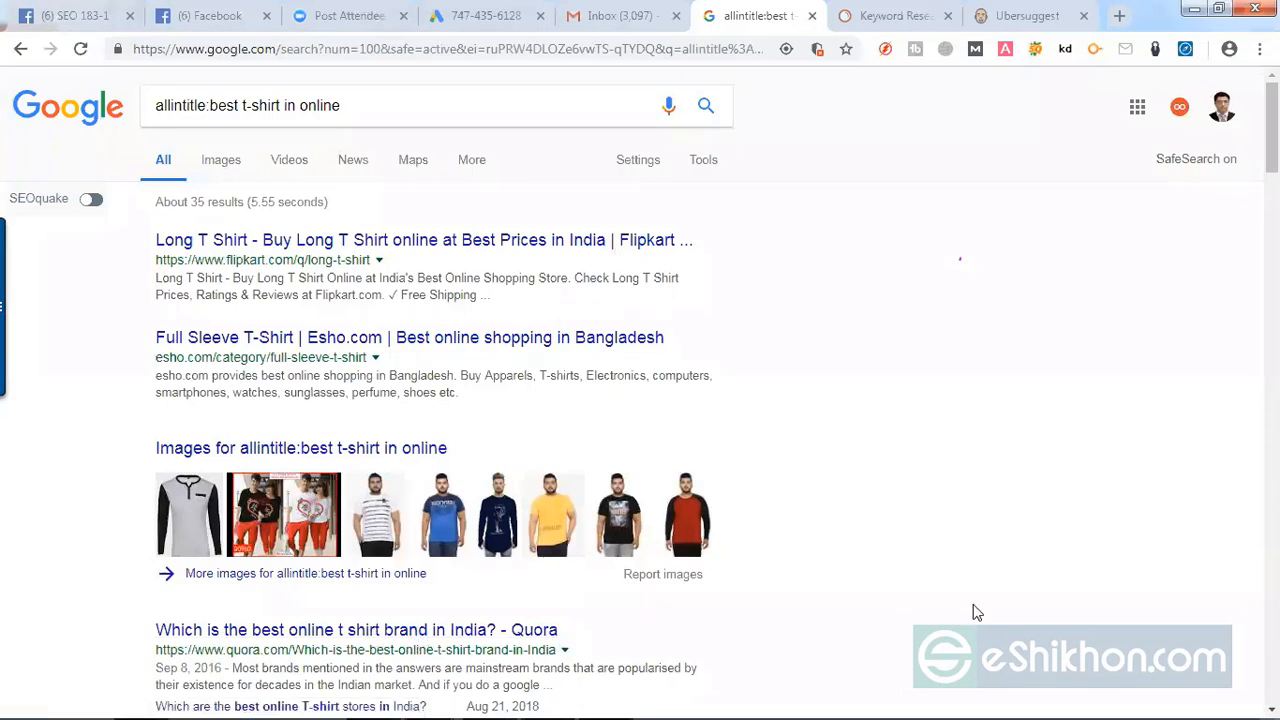
left_click_drag(380, 106, 212, 108)
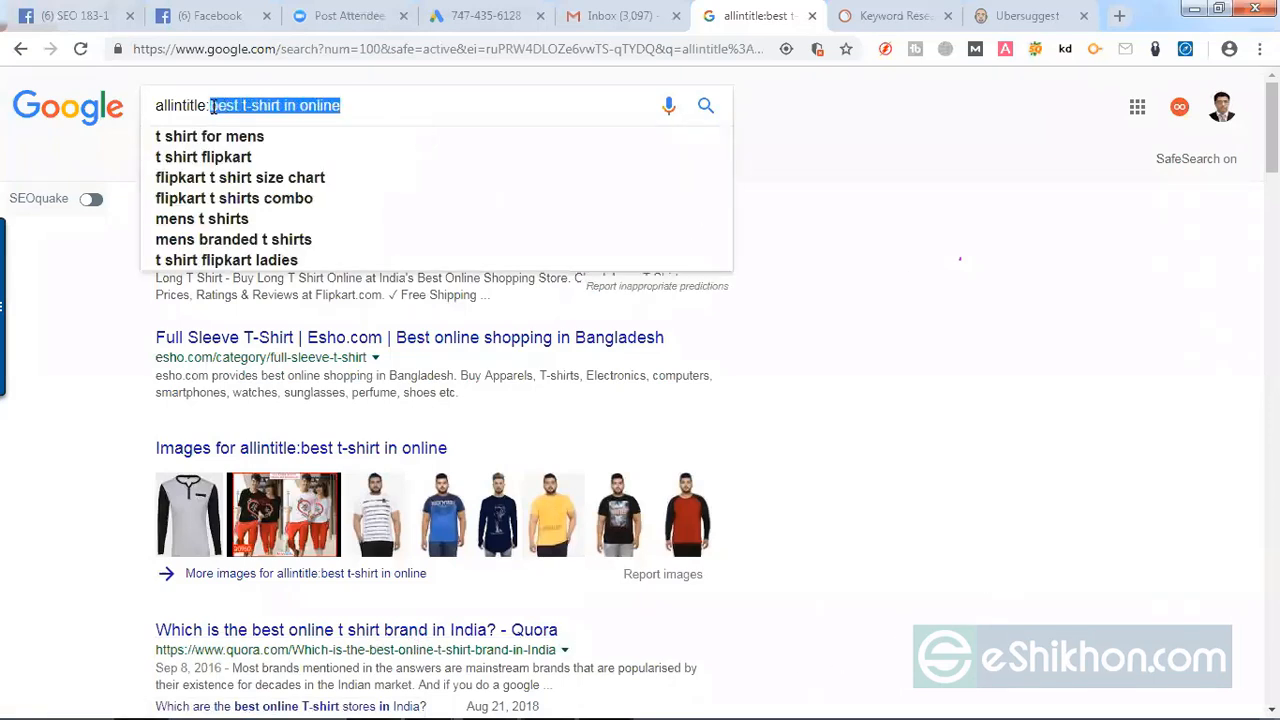
left_click(83, 474)
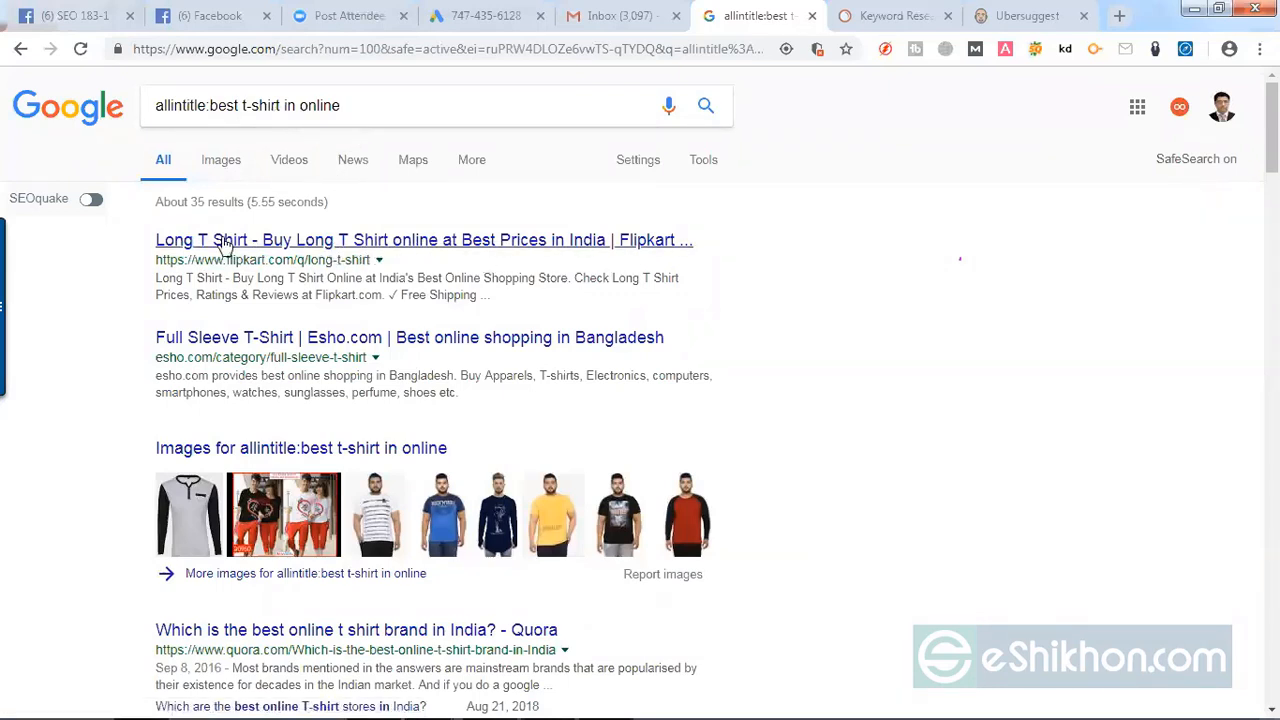
left_click_drag(345, 116, 217, 118)
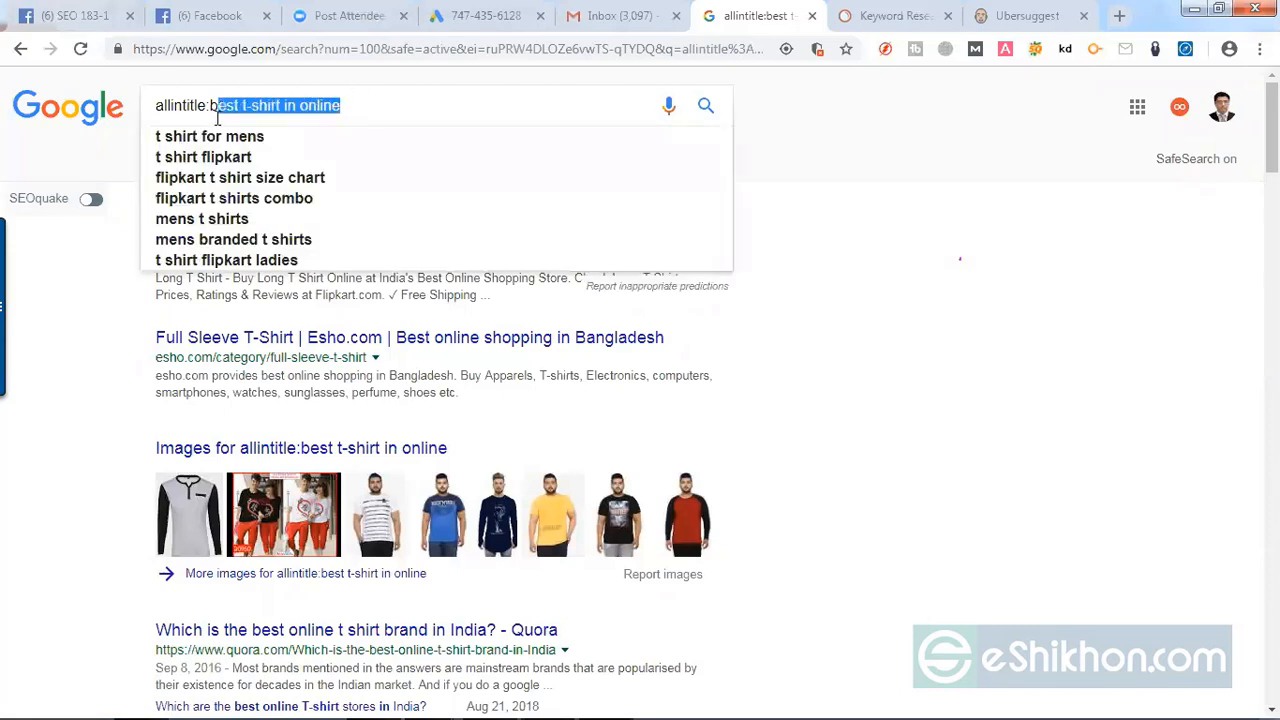
left_click(88, 410)
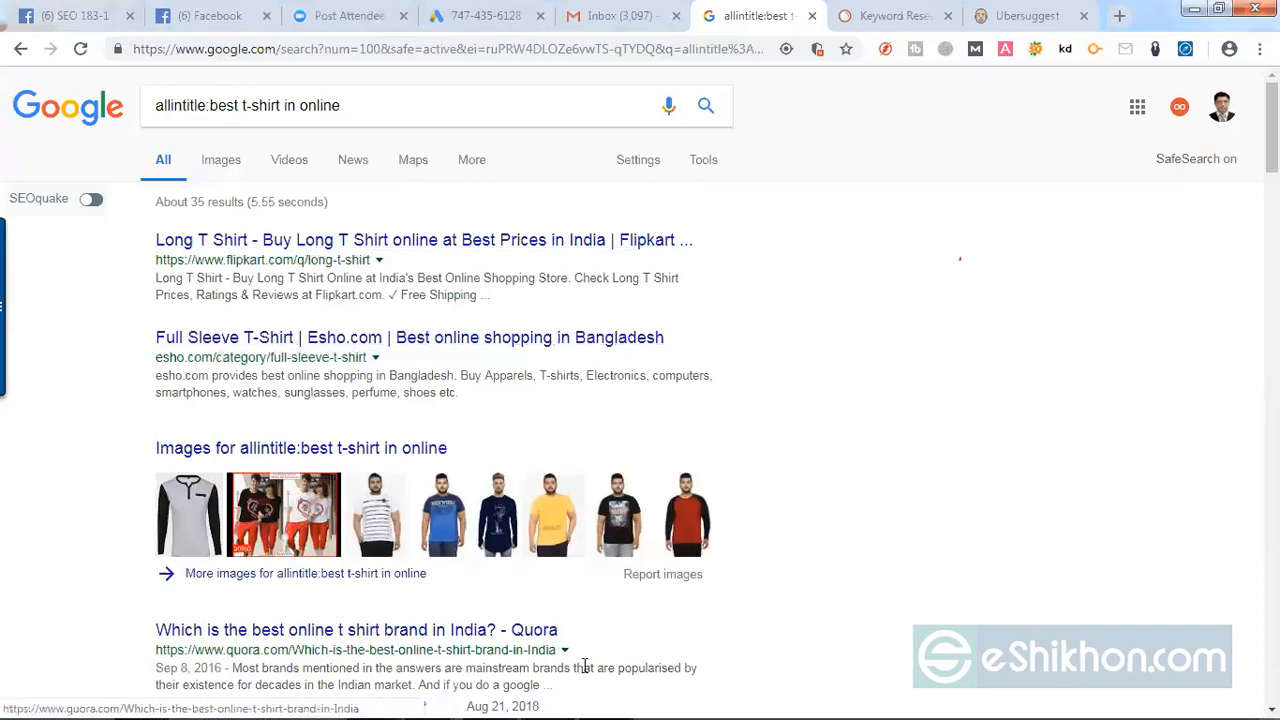
scroll(897, 629, "down", 3)
scroll(897, 629, "down", 12)
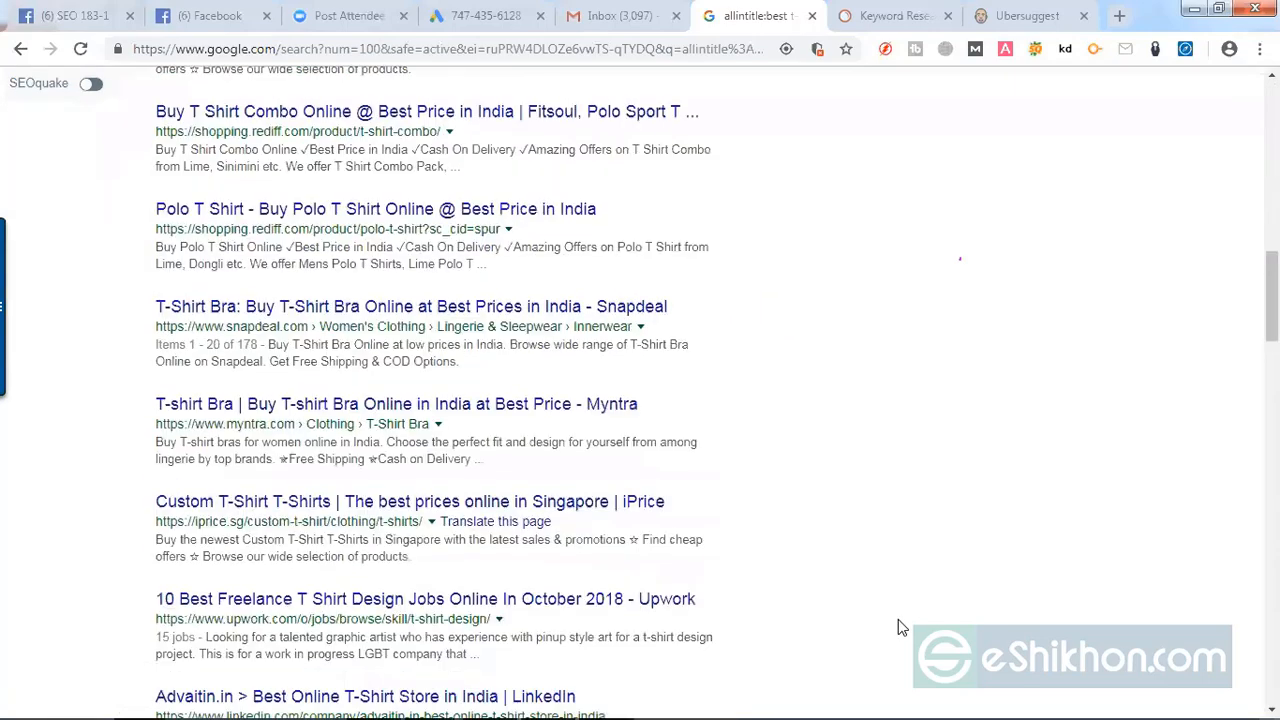
scroll(898, 627, "down", 5)
scroll(900, 625, "up", 15)
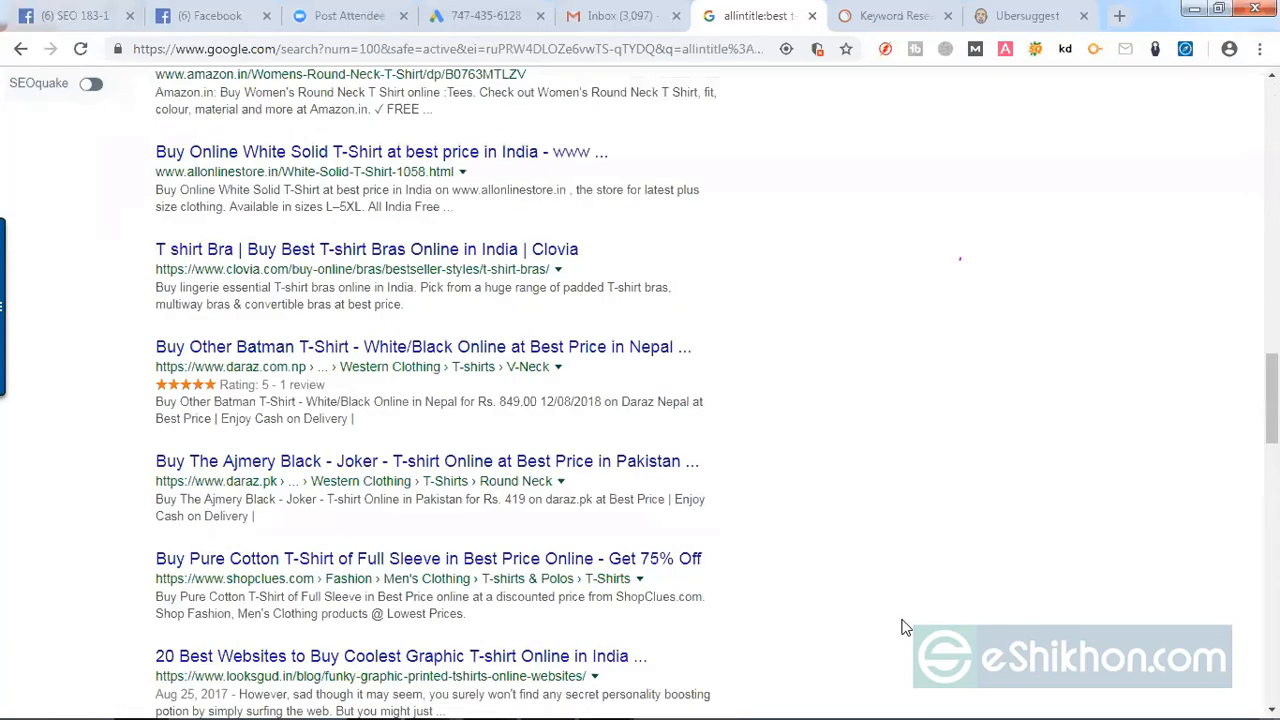
scroll(901, 627, "up", 3)
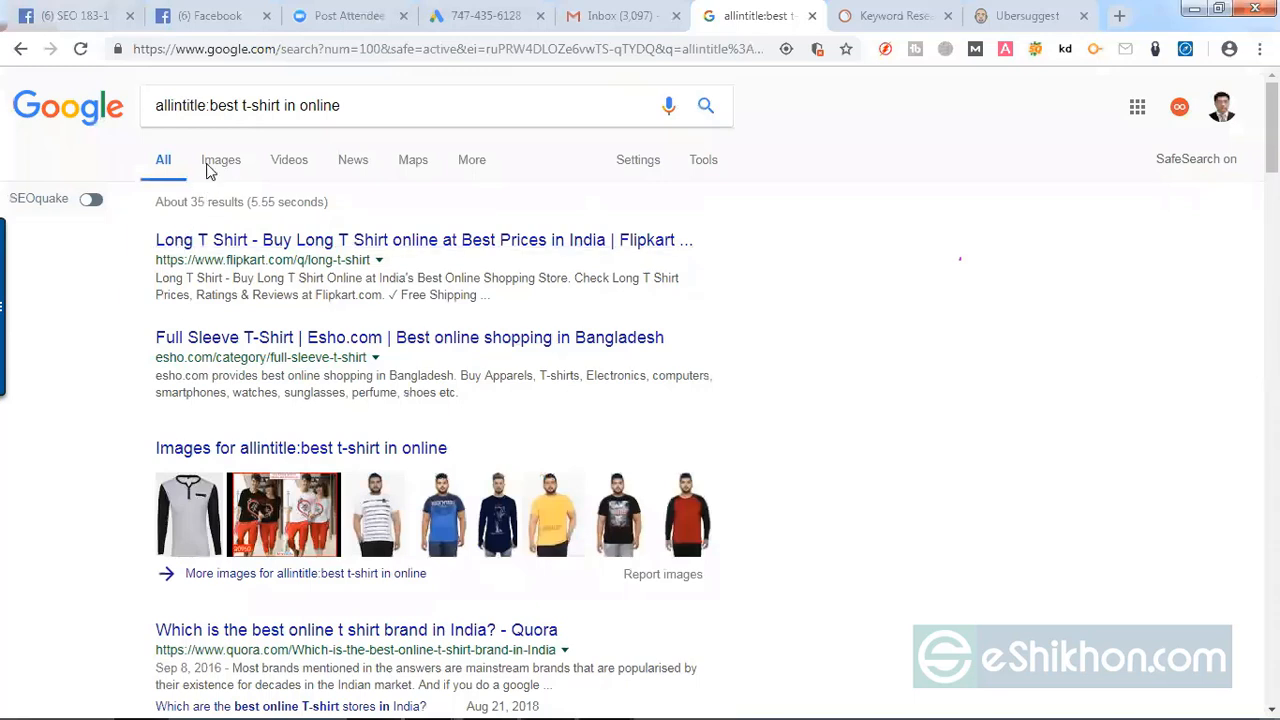
Step: Change the operator to allinurl: in the query for "best t-shirt in online" and run the Google search
left_click(205, 105)
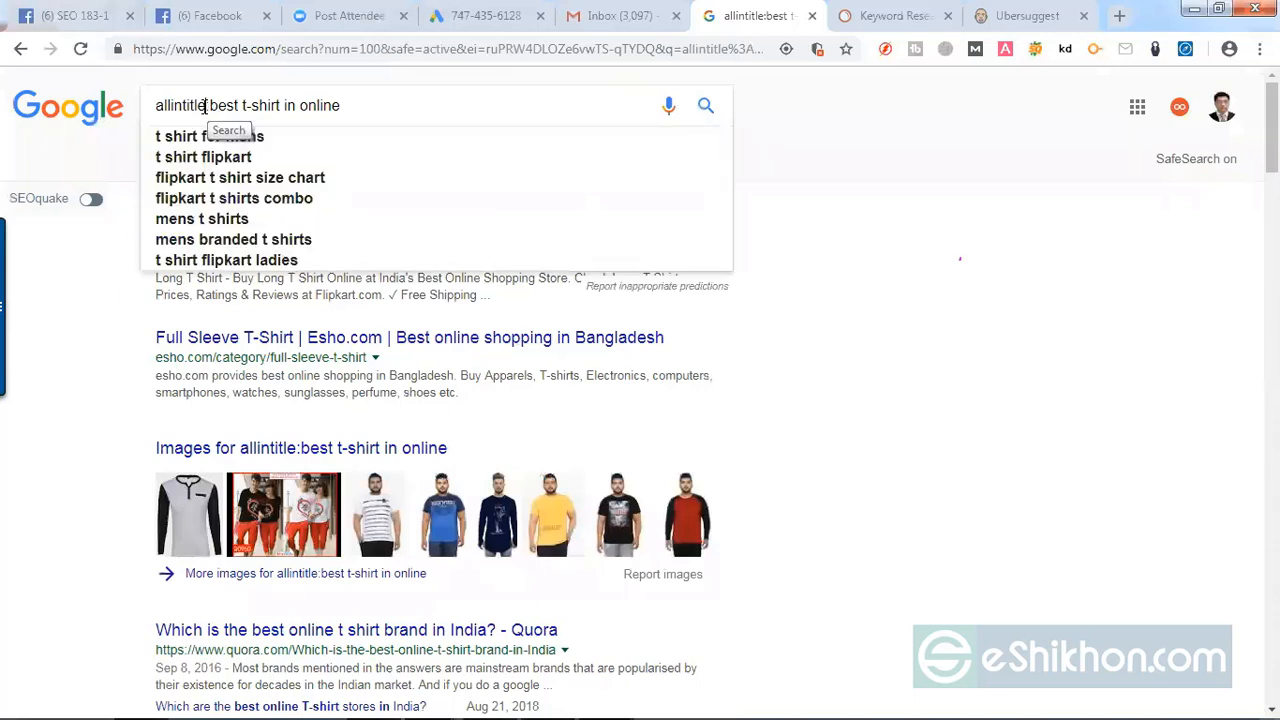
left_click_drag(205, 105, 185, 105)
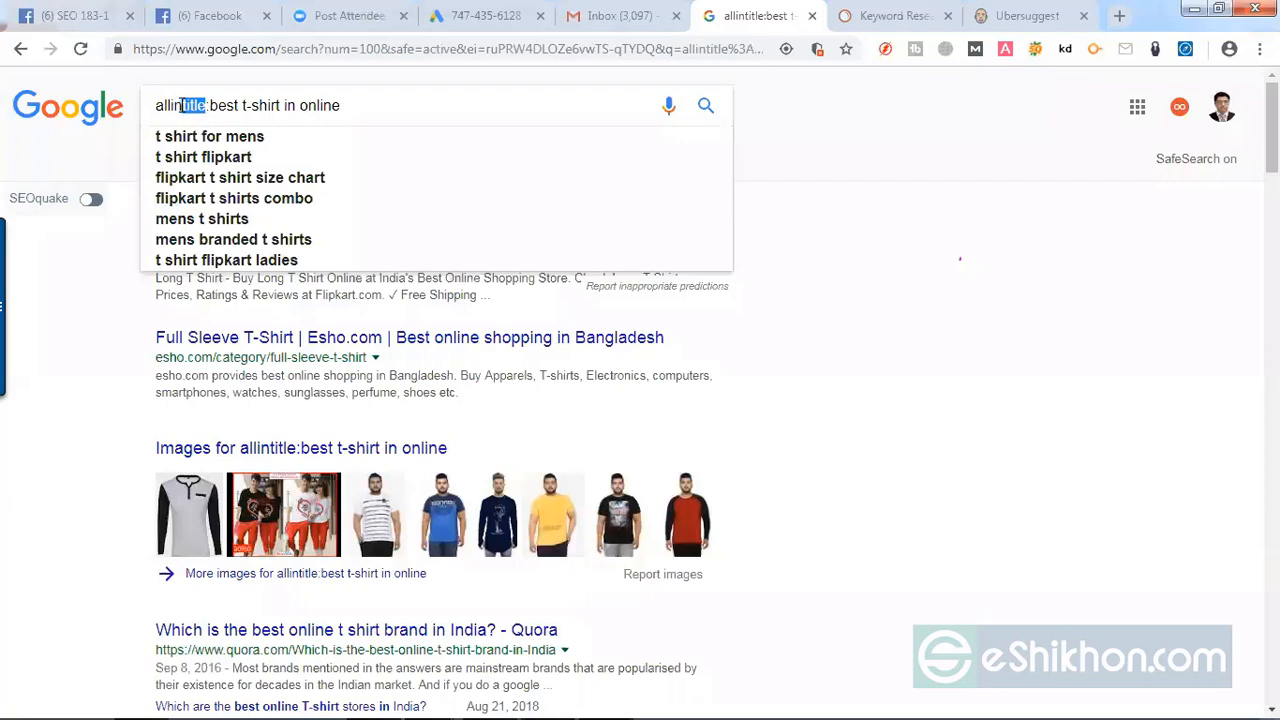
type("u")
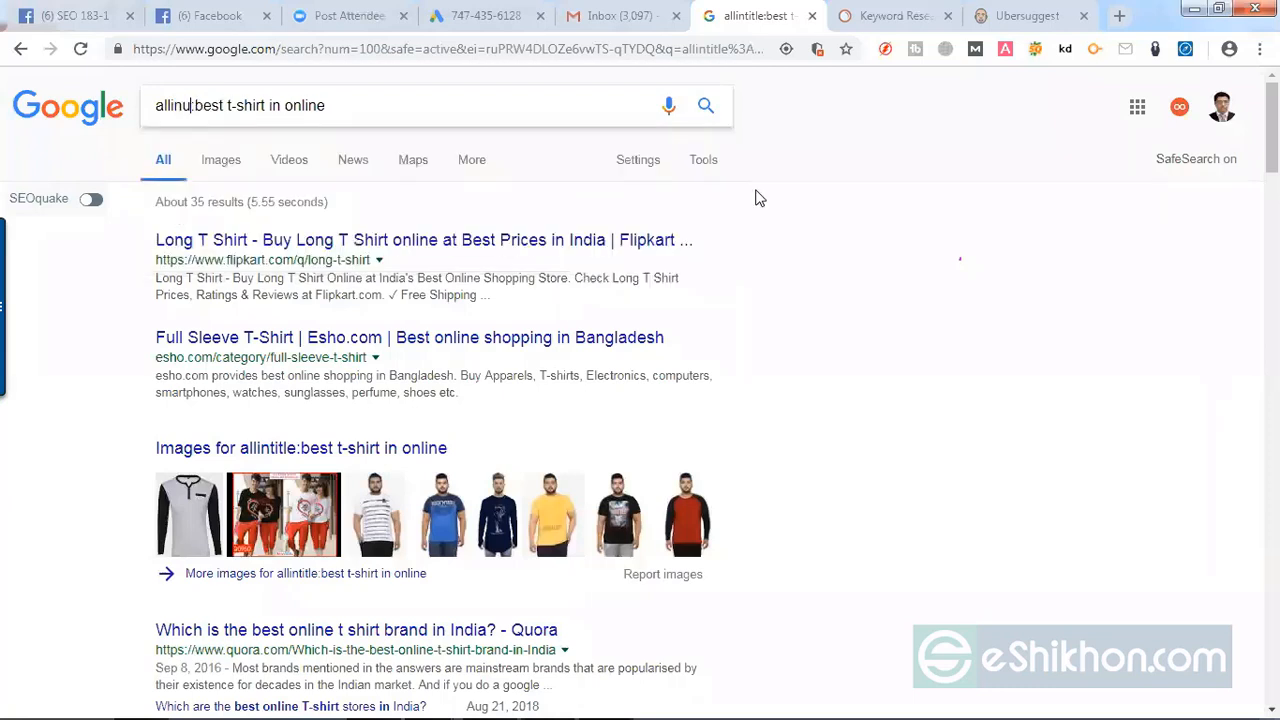
type("rl")
key("Return")
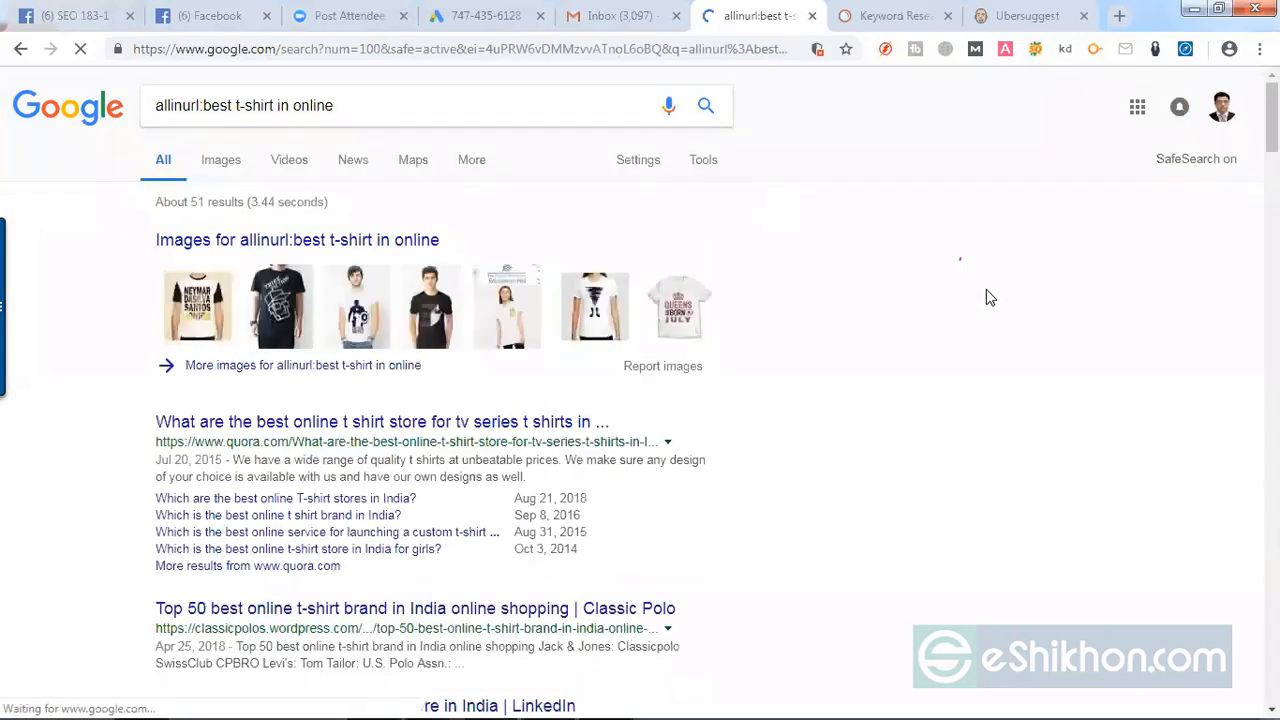
Step: Copy the allinurl result count, 51, into cell F2 under Allinurl in the Excel keyword spreadsheet
double_click(196, 202)
key("ctrl+c")
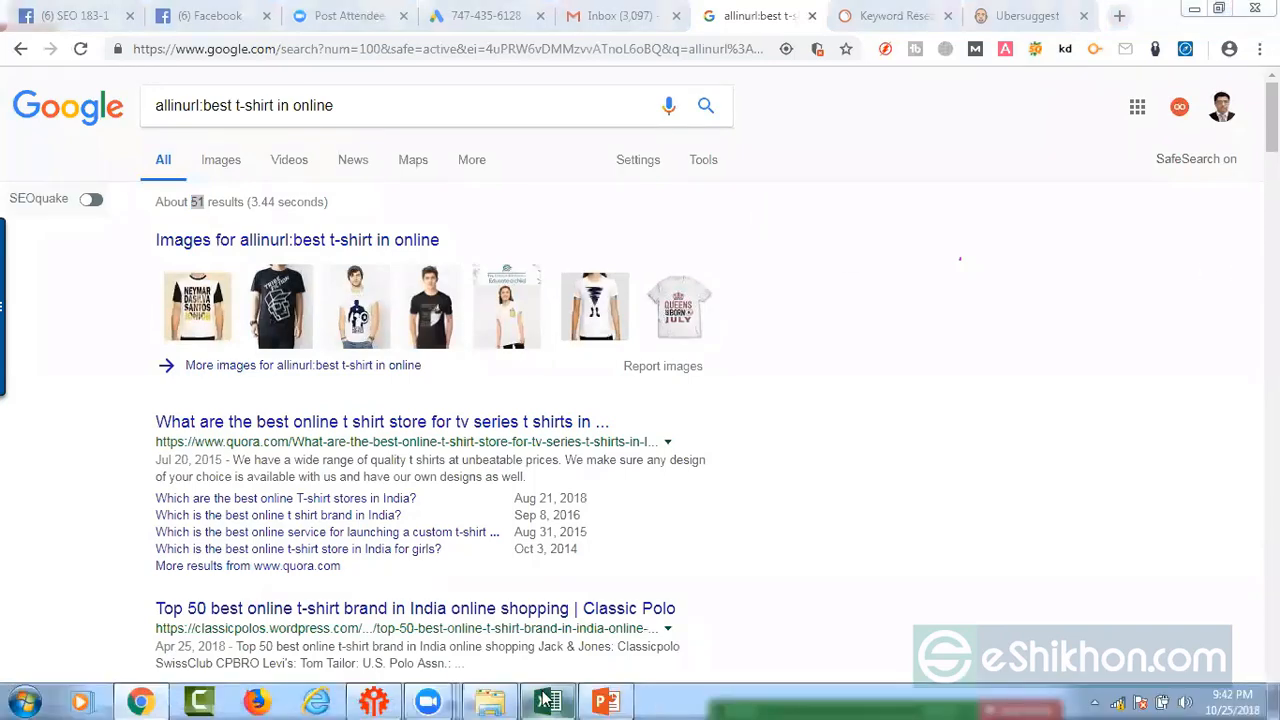
left_click(545, 700)
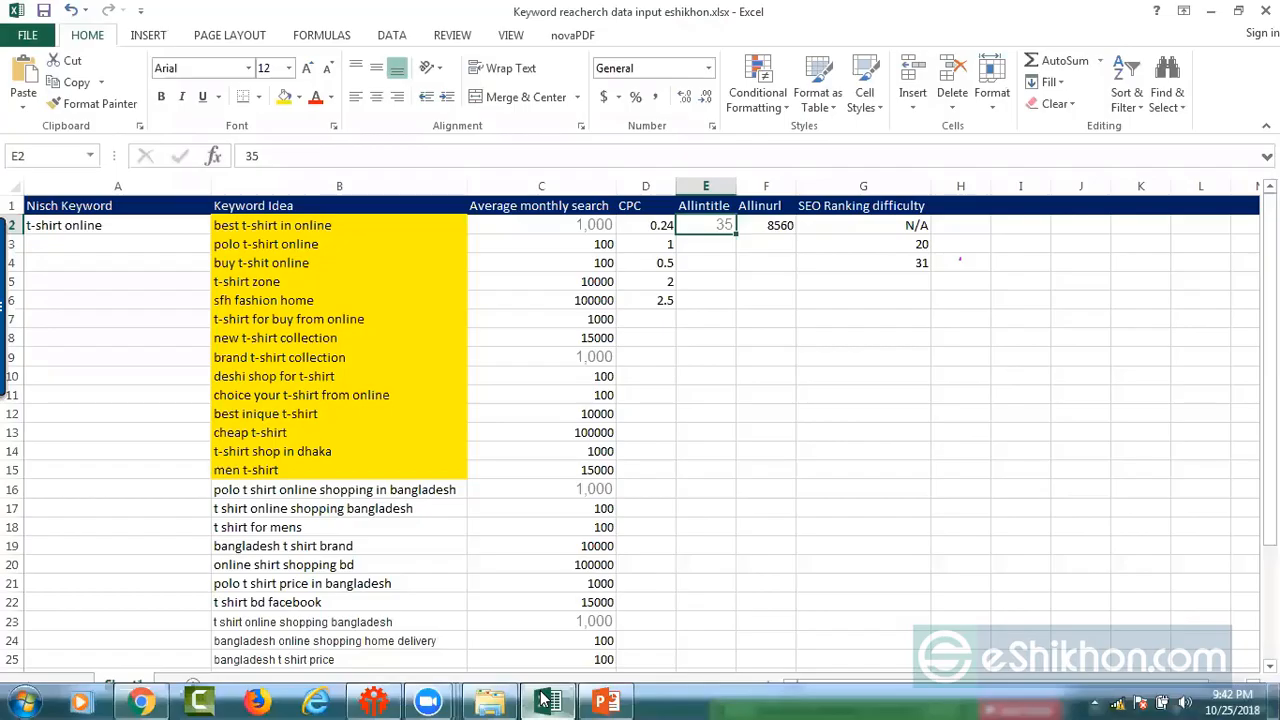
left_click(785, 228)
key("ctrl+v")
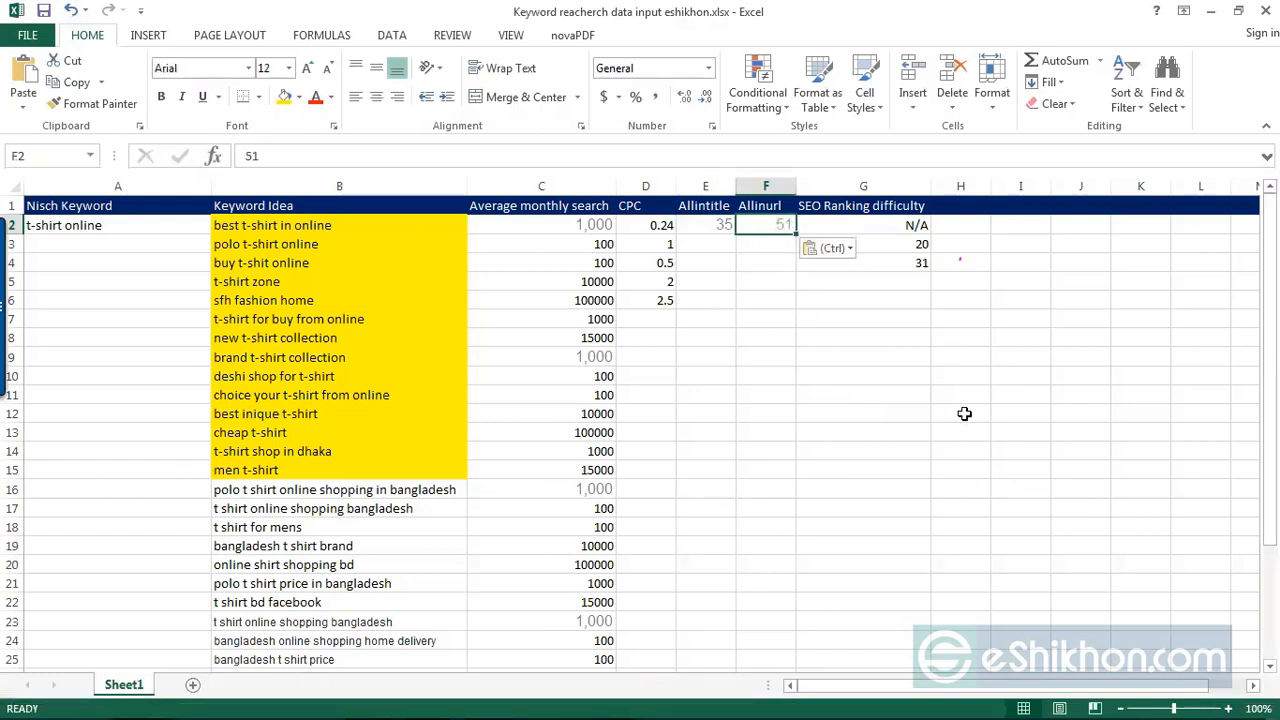
left_click(963, 418)
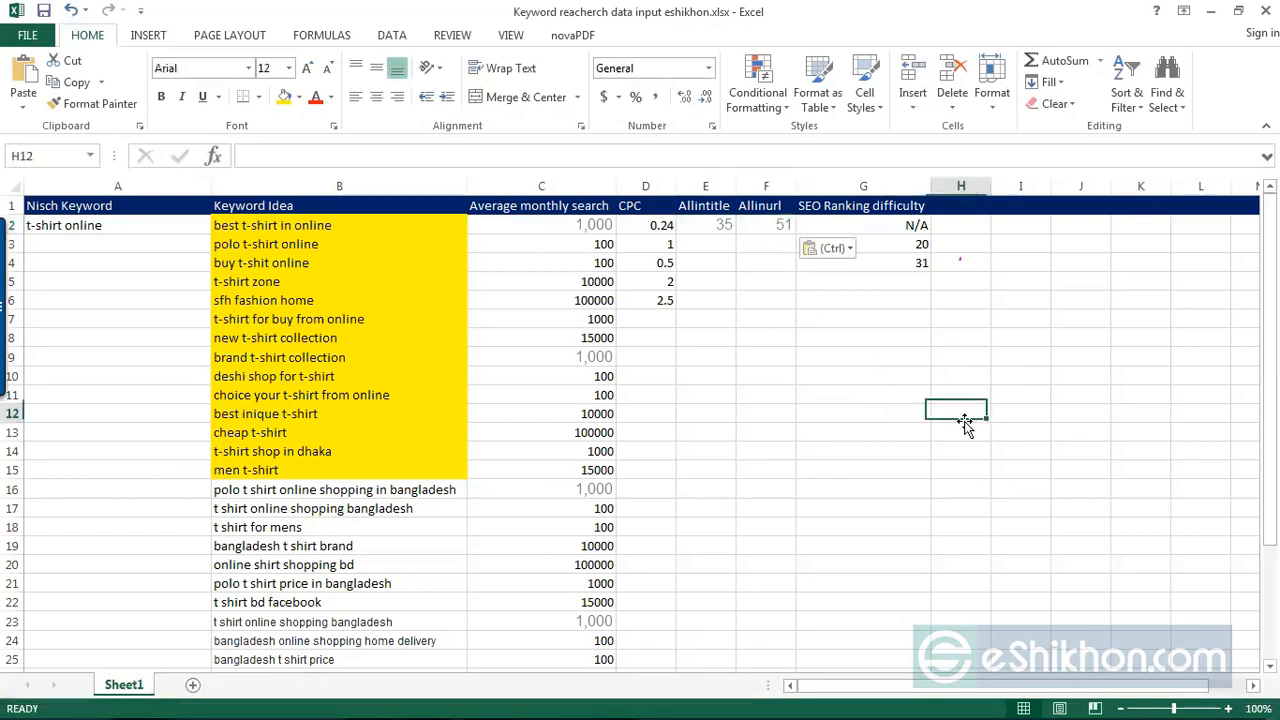
left_click(720, 229)
left_click(766, 229)
left_click(908, 457)
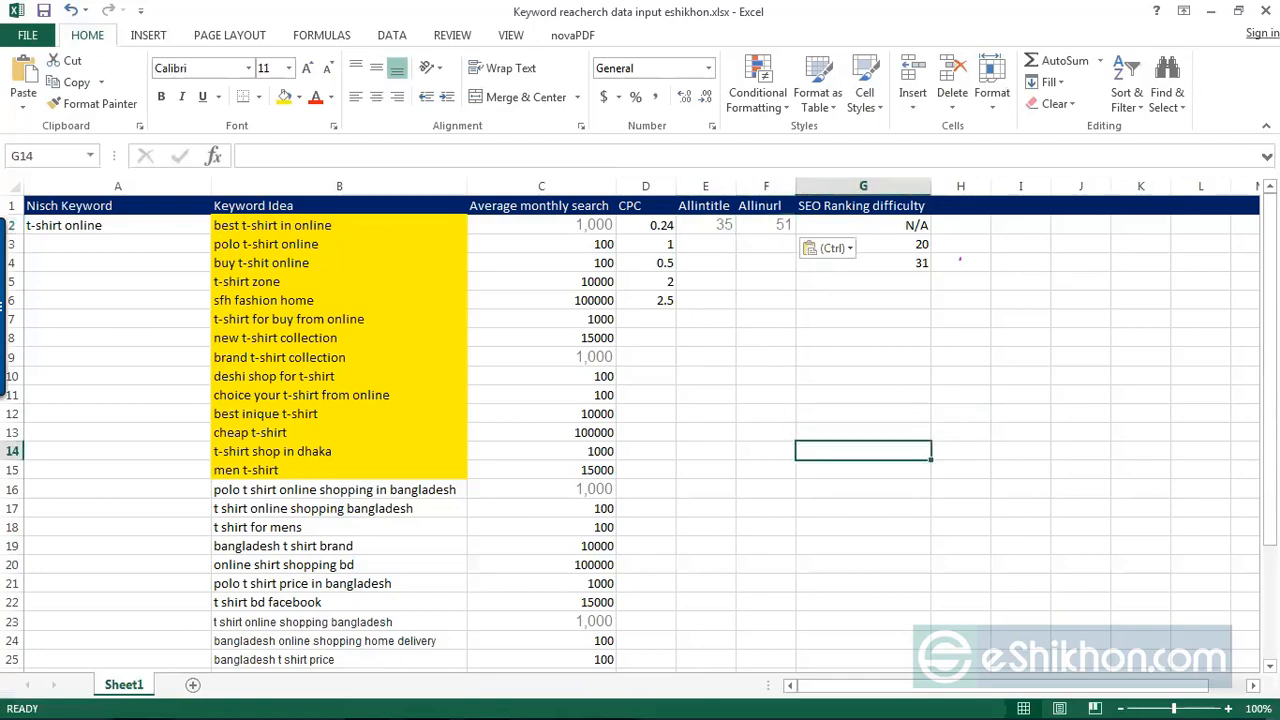
Step: Back in Chrome, examine the allinurl results, comparing the keyword with the Quora and Classic Polo page URLs
left_click(1210, 11)
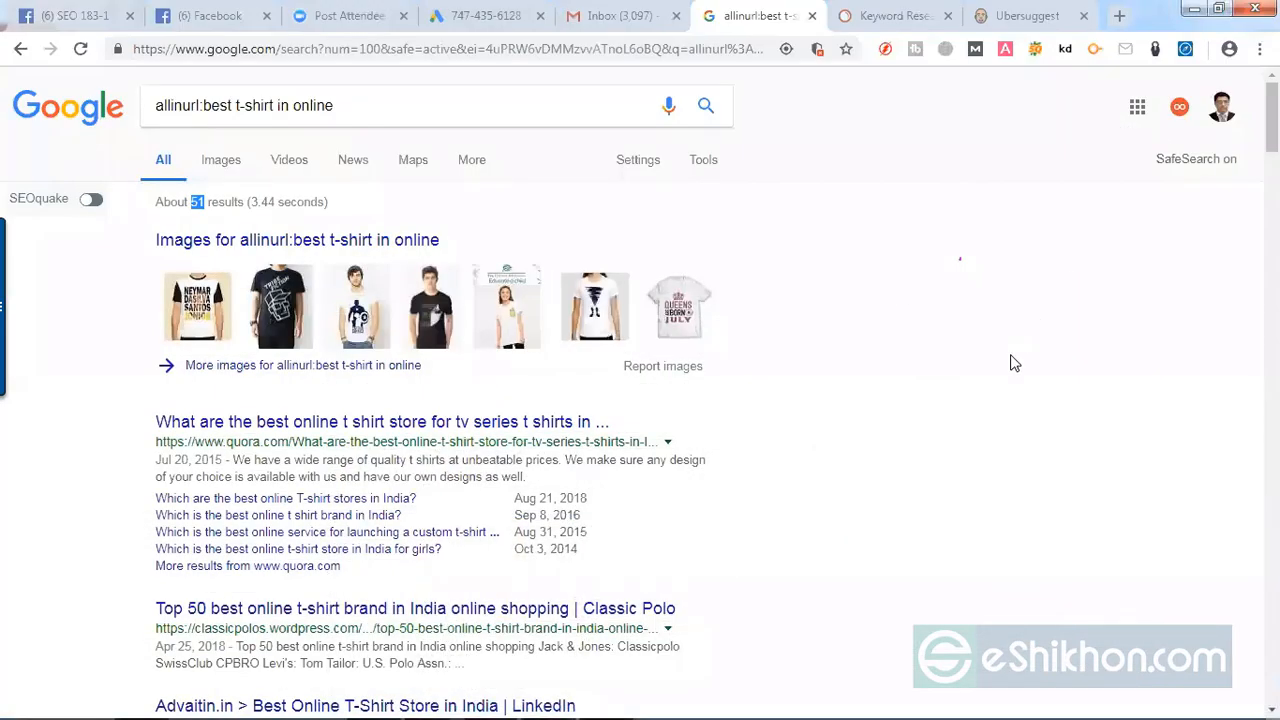
scroll(937, 438, "down", 2)
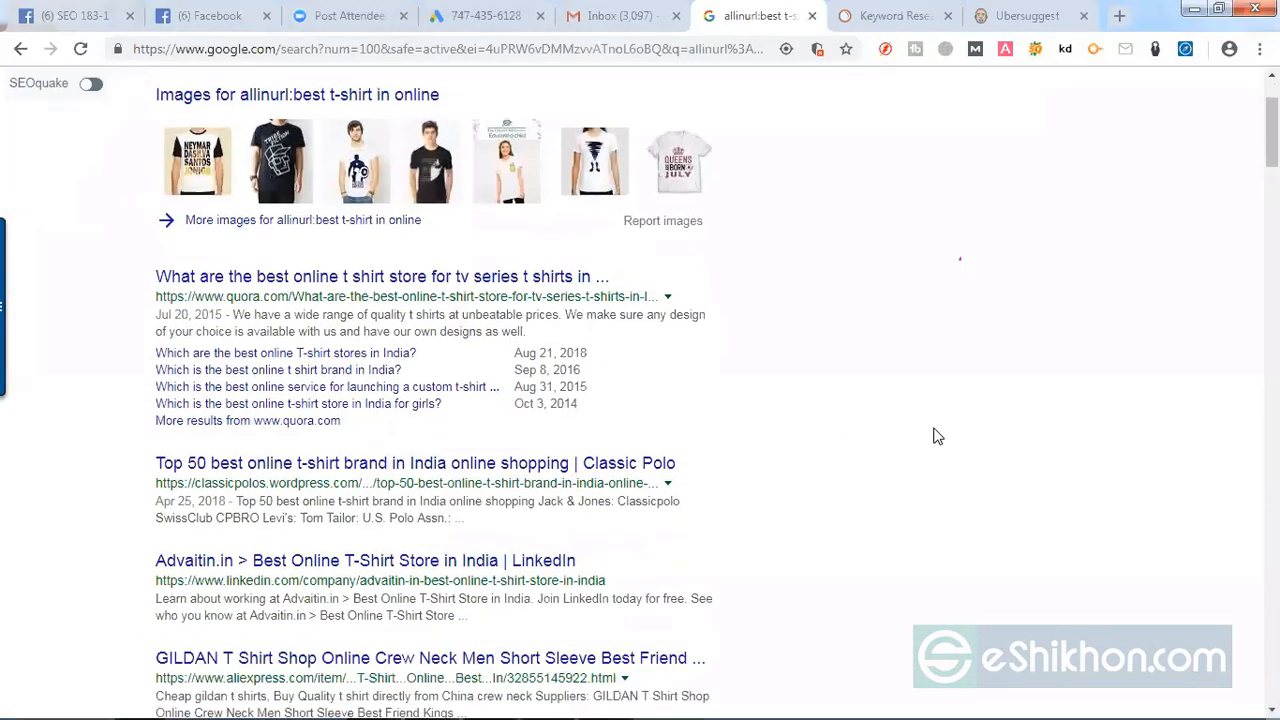
left_click_drag(155, 262, 686, 257)
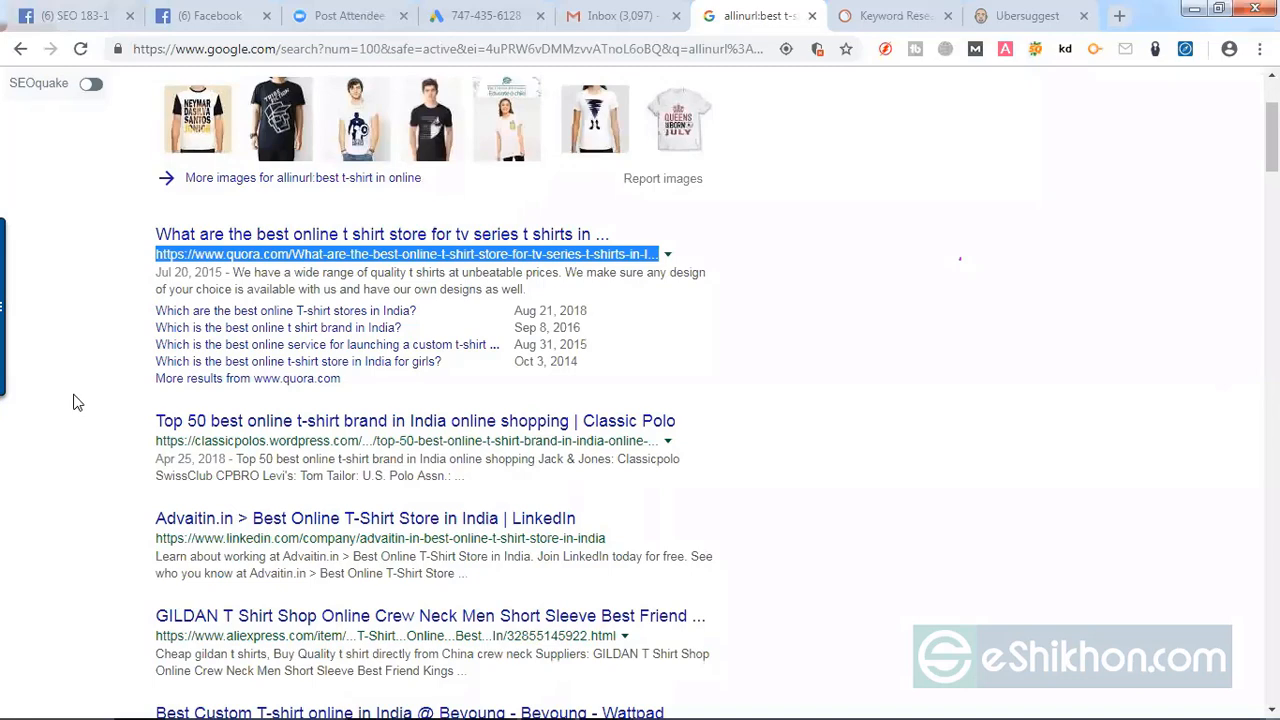
scroll(77, 400, "up", 2)
left_click_drag(340, 105, 205, 104)
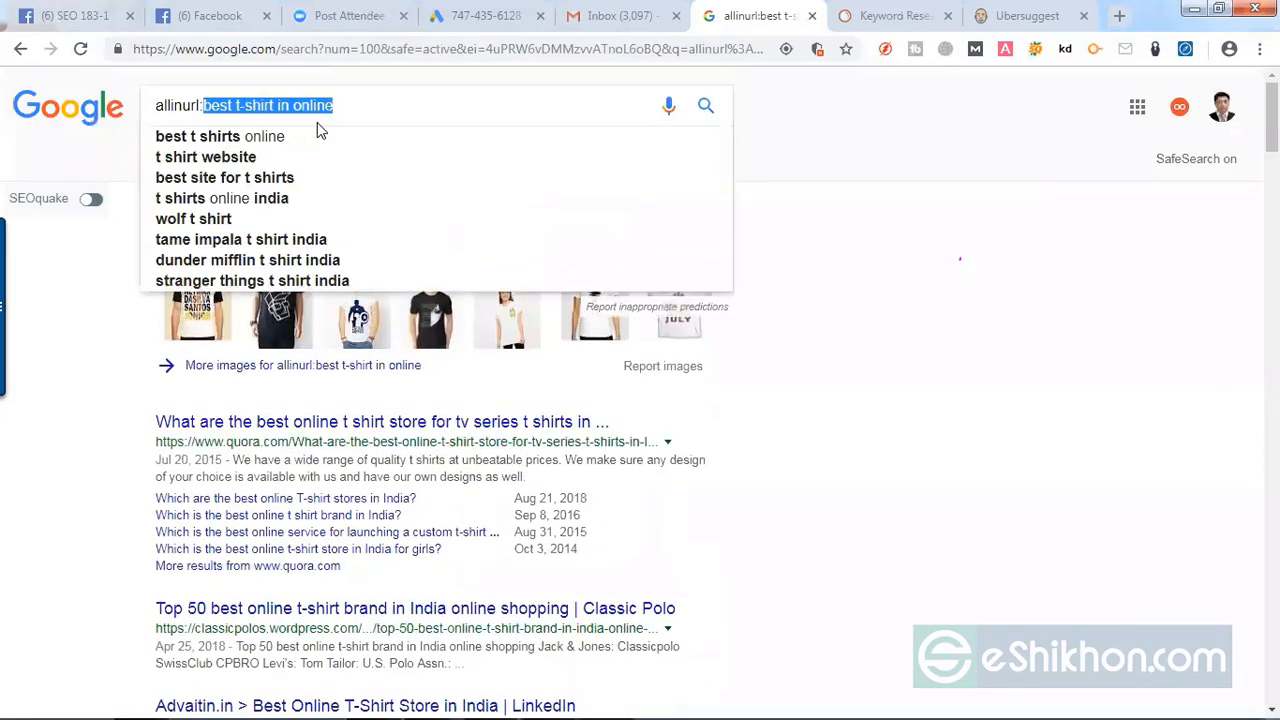
left_click(85, 365)
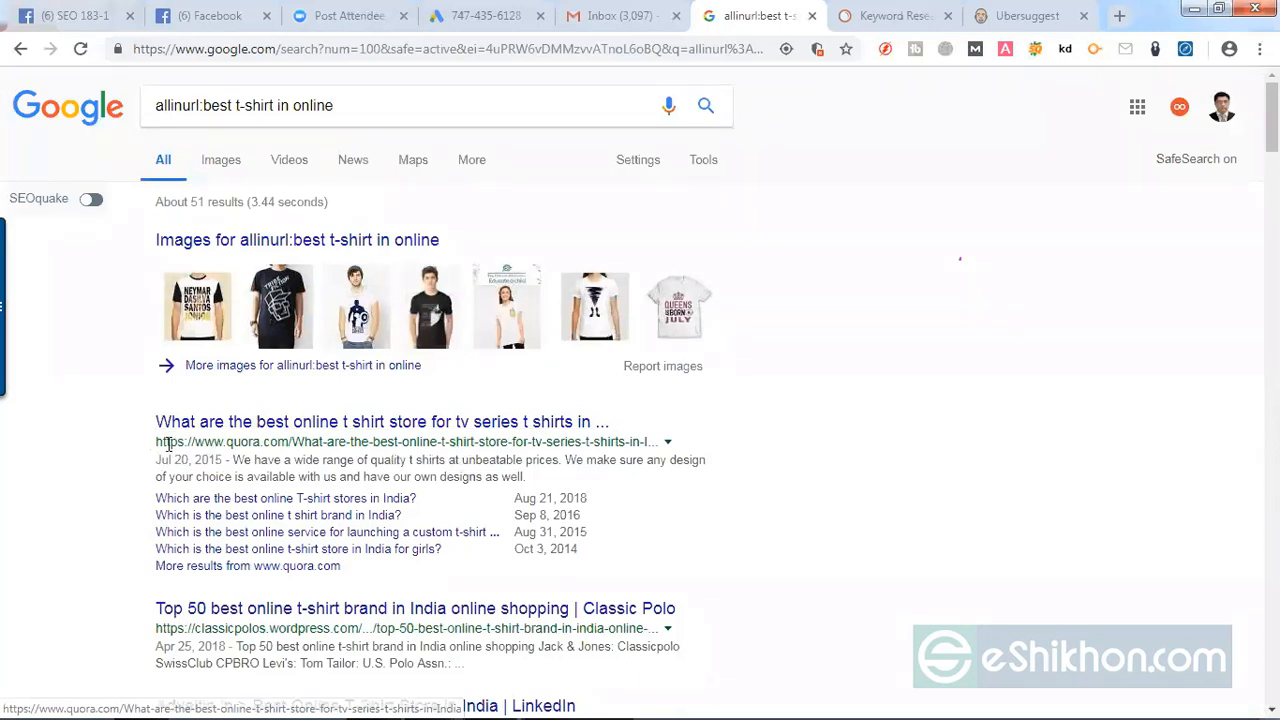
left_click_drag(157, 442, 656, 452)
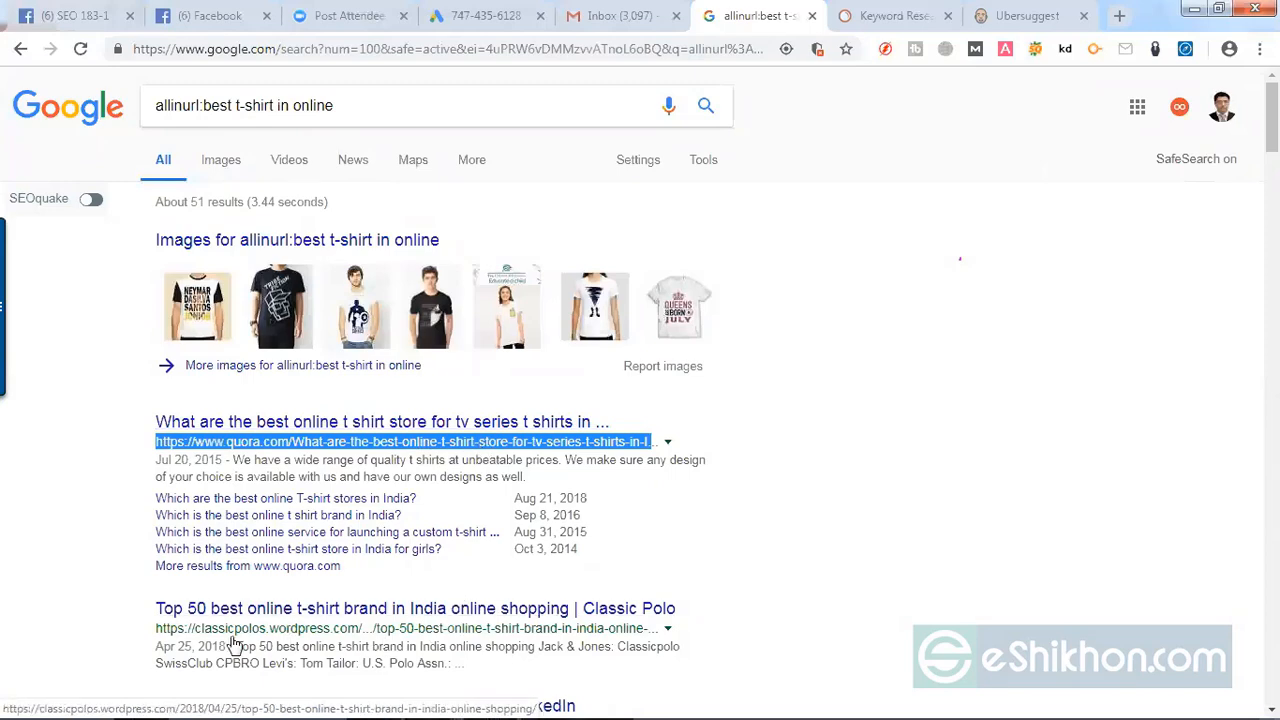
left_click_drag(138, 631, 305, 629)
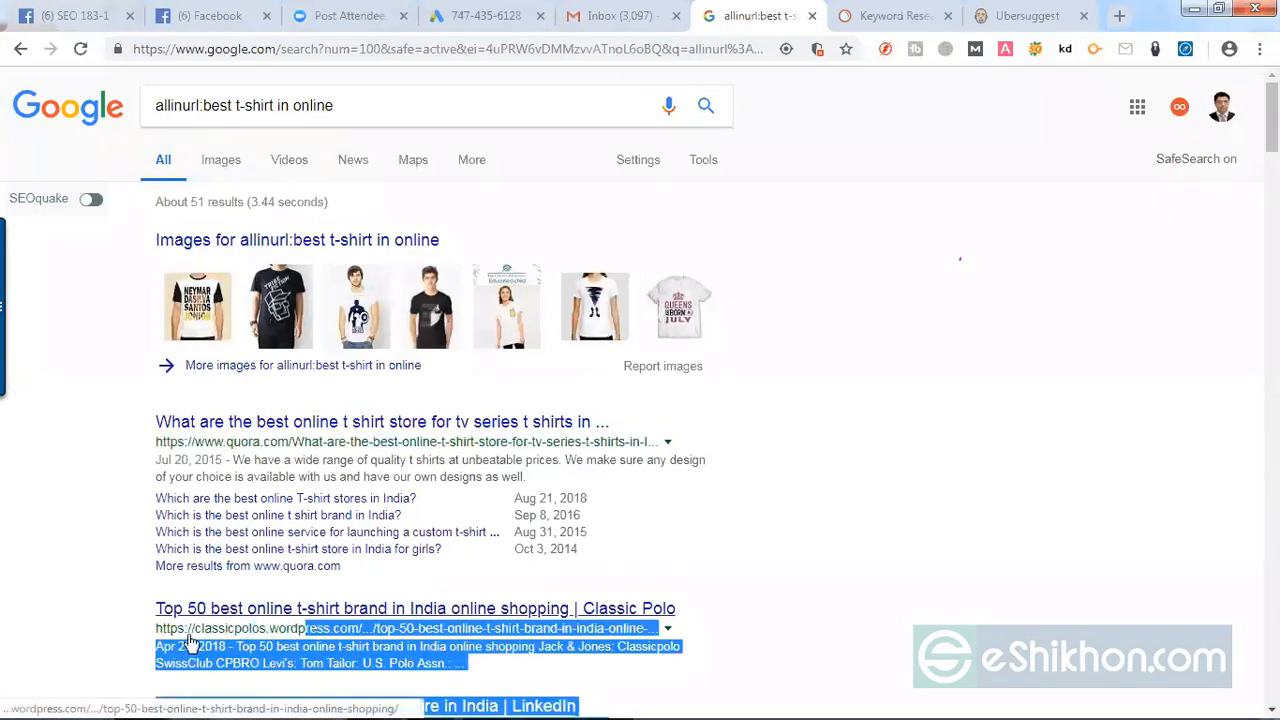
left_click(116, 636)
left_click_drag(148, 636, 657, 630)
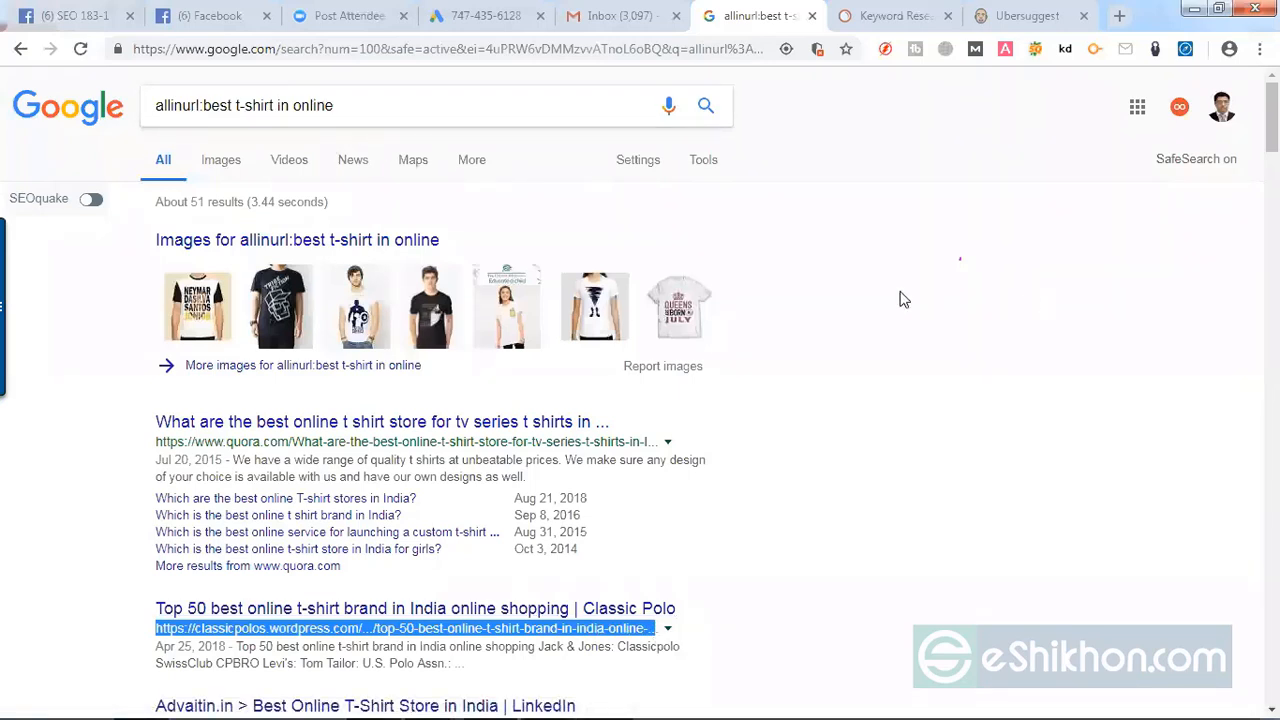
scroll(949, 367, "down", 2)
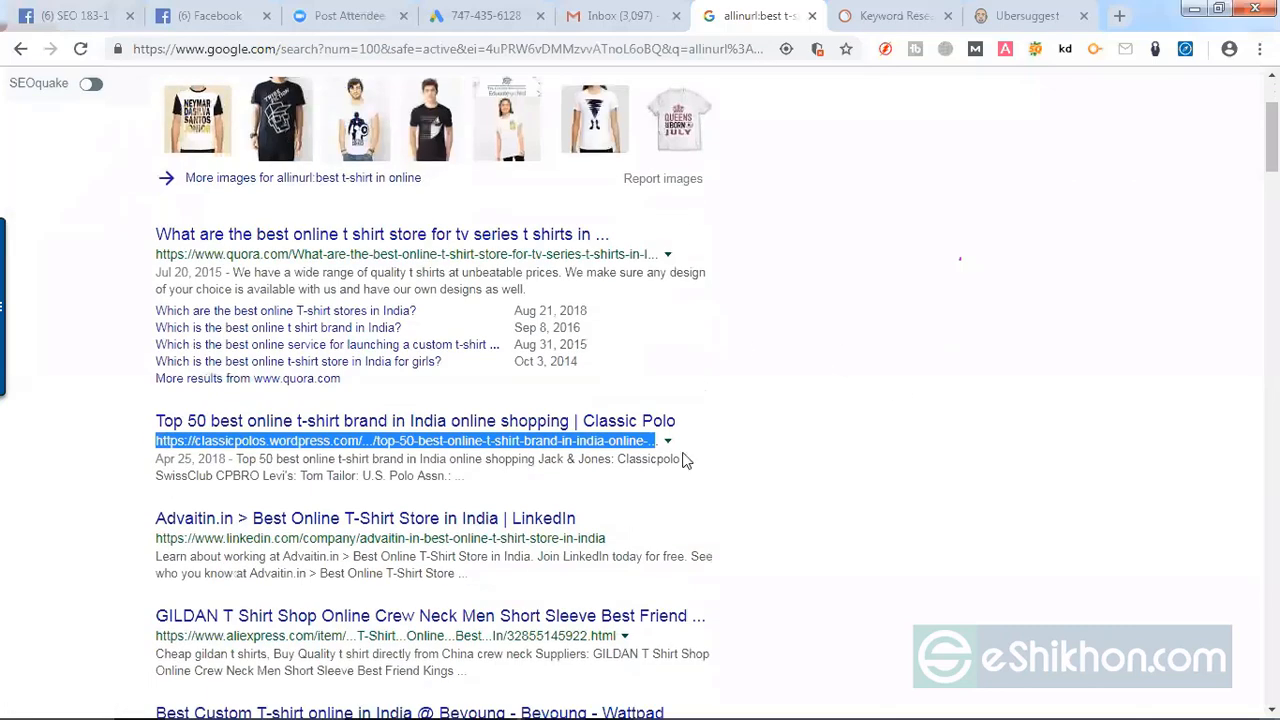
scroll(814, 437, "down", 2)
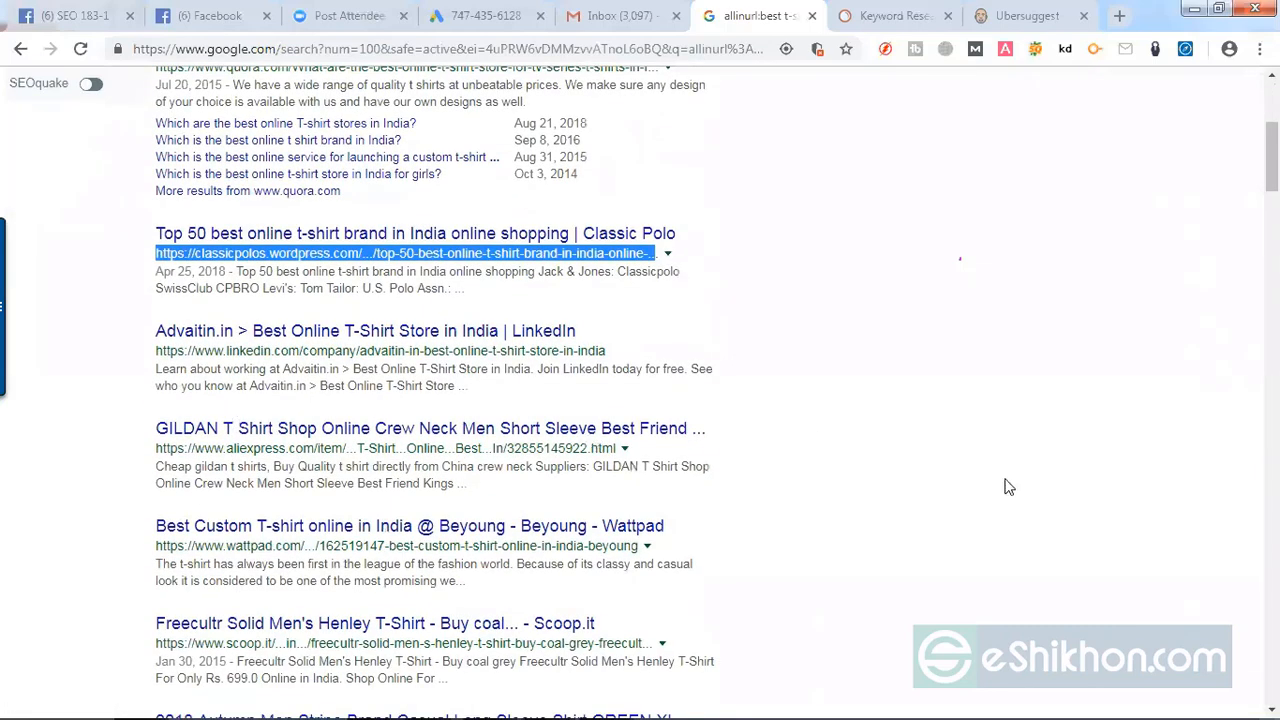
scroll(1008, 487, "up", 2)
scroll(260, 235, "up", 3)
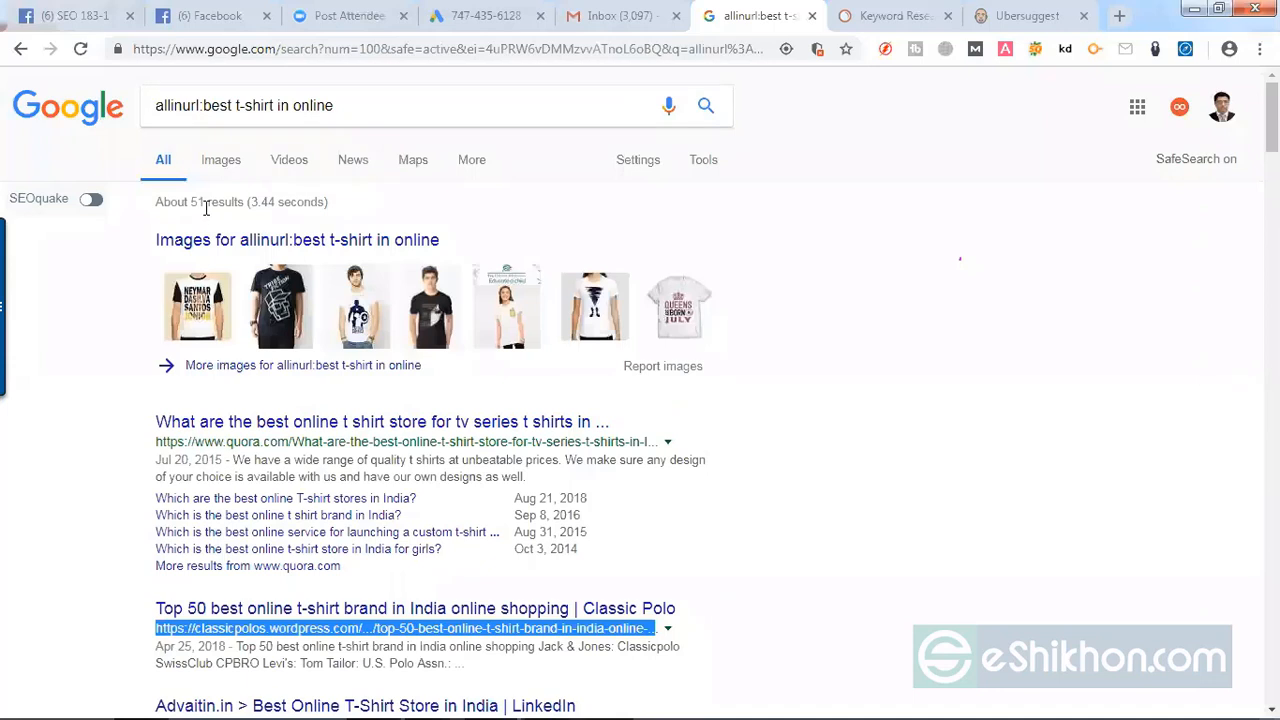
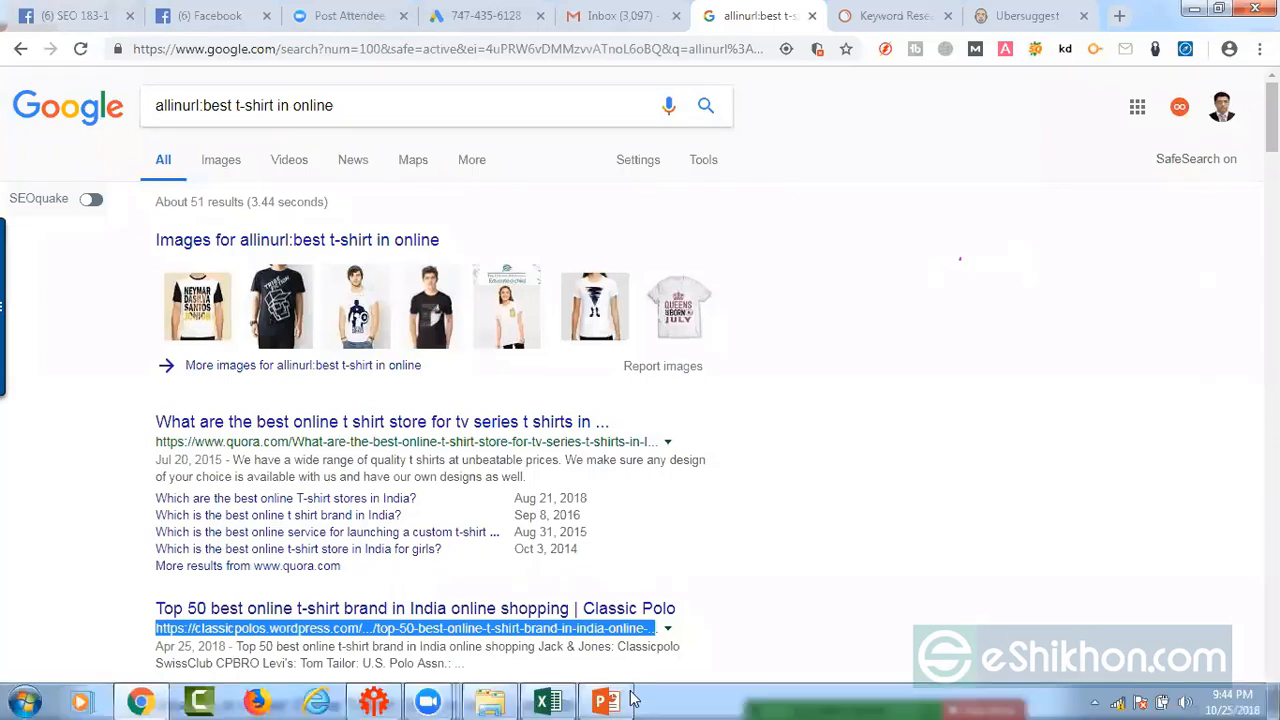
Step: Switch to the Excel keyword spreadsheet and review the metric columns from Average monthly search and CPC through Allintitle, Allinurl and SEO Ranking difficulty
left_click(548, 702)
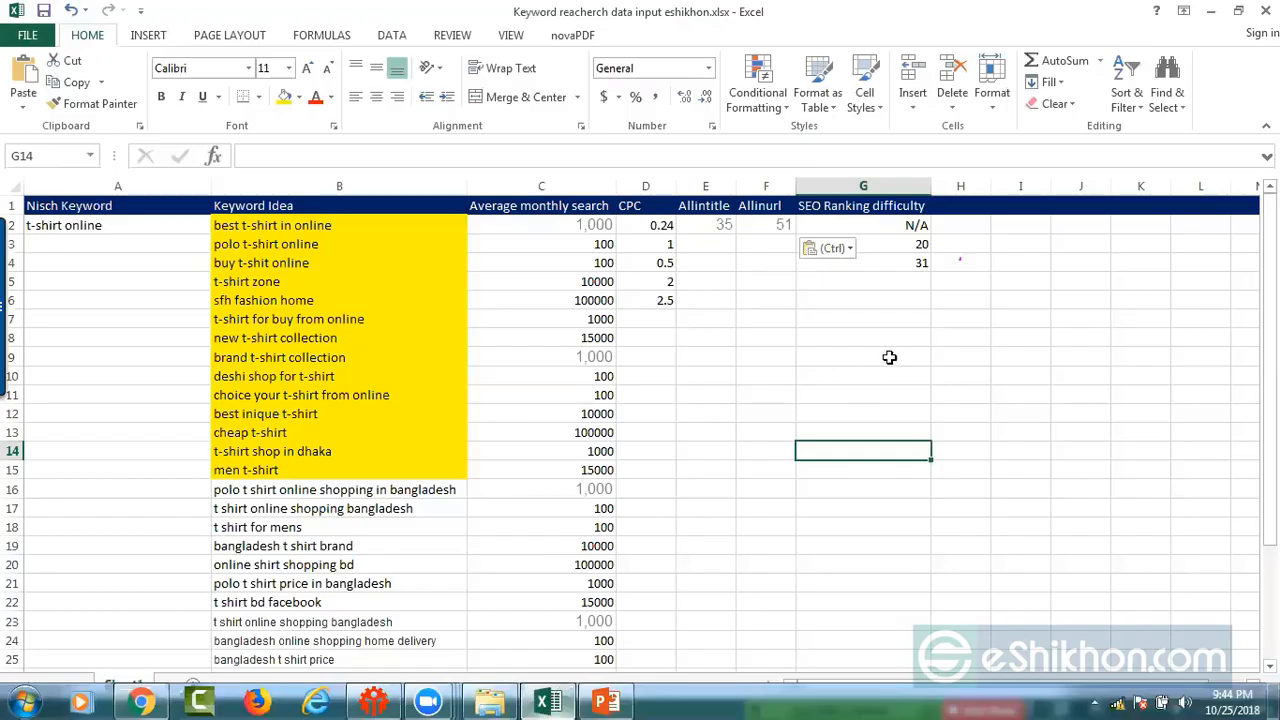
left_click(573, 406)
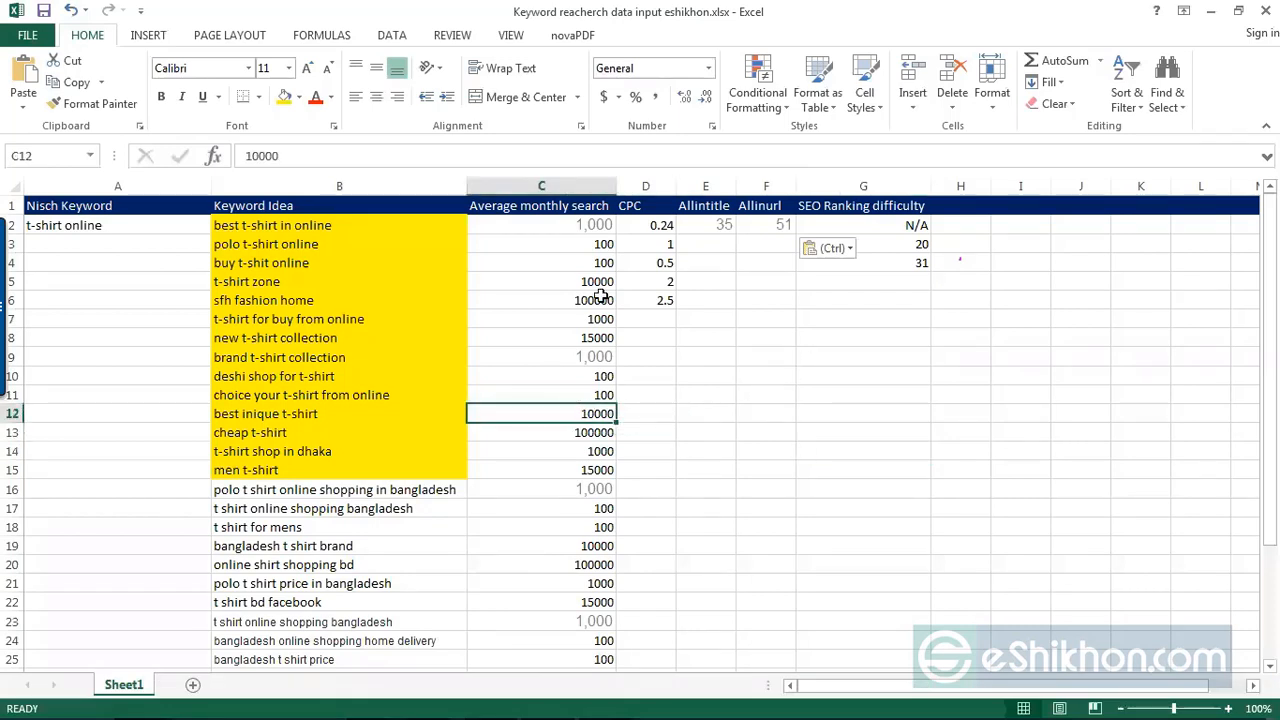
left_click(596, 207)
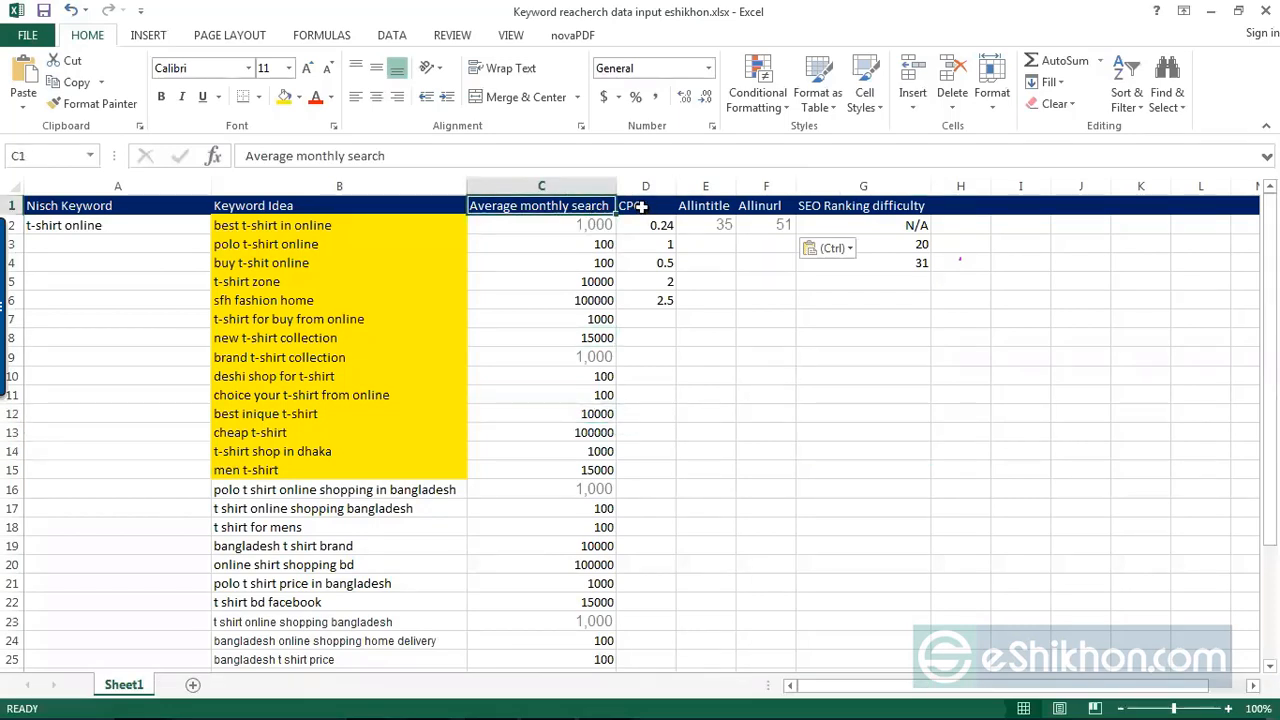
left_click(640, 208)
left_click(716, 208)
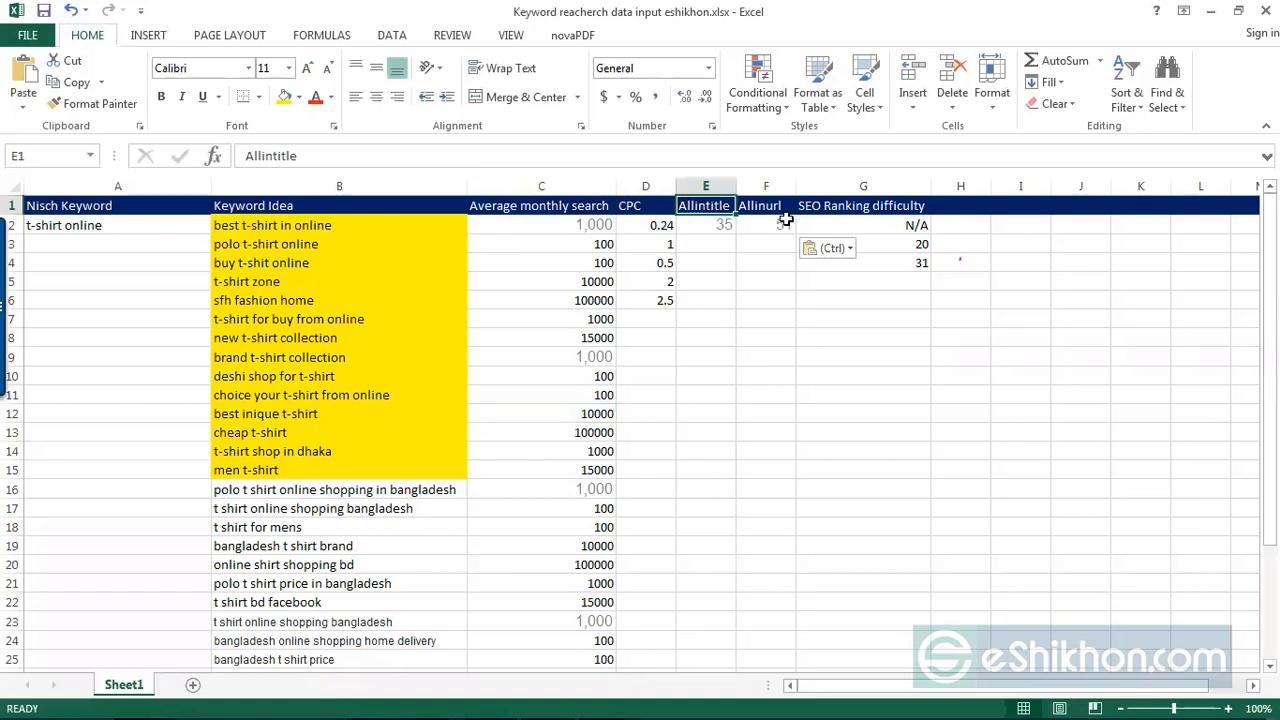
left_click(758, 208)
left_click(914, 210)
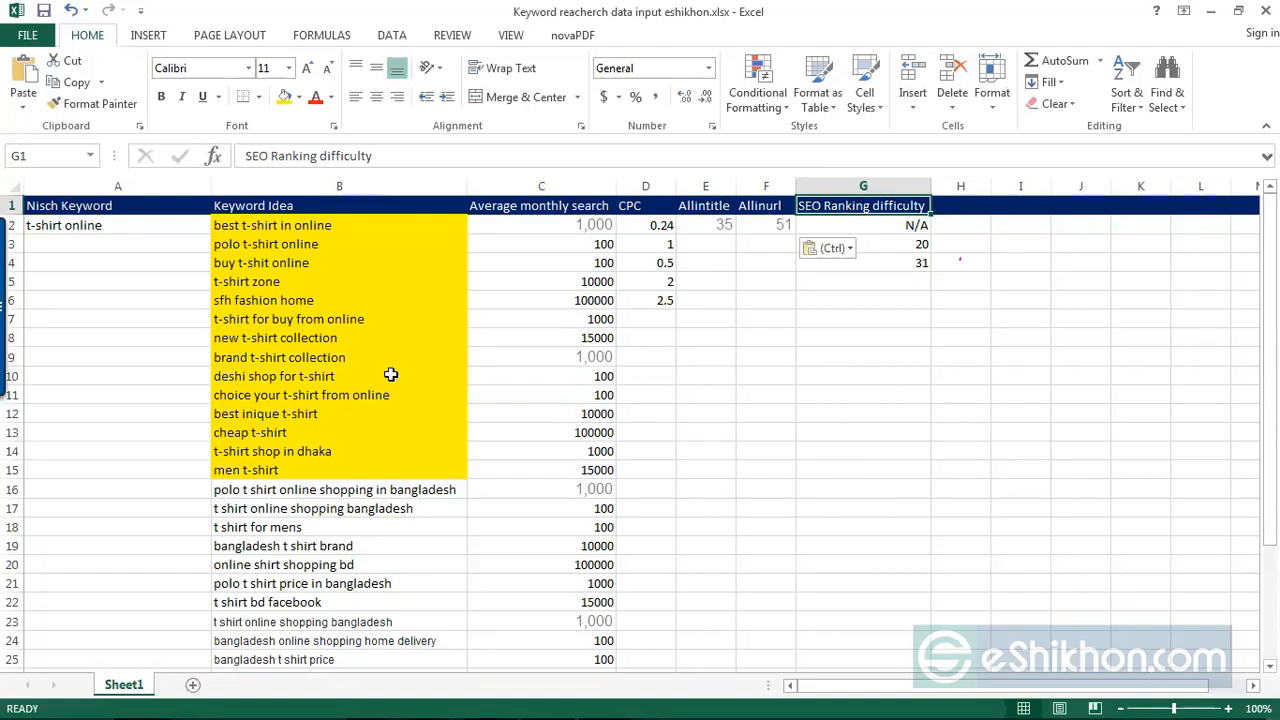
left_click(1184, 492)
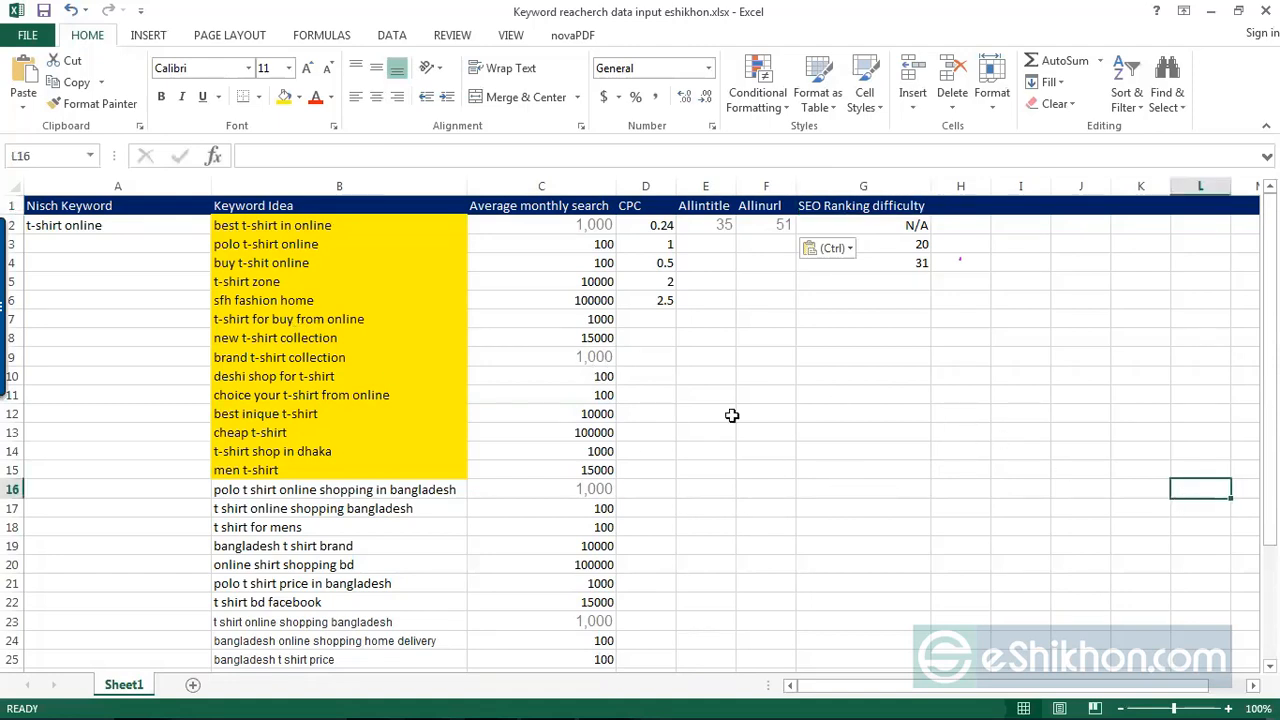
Step: Examine the keywords listed under Keyword Idea, rows 1 to 25, alongside their average monthly searches
left_click_drag(384, 206, 348, 655)
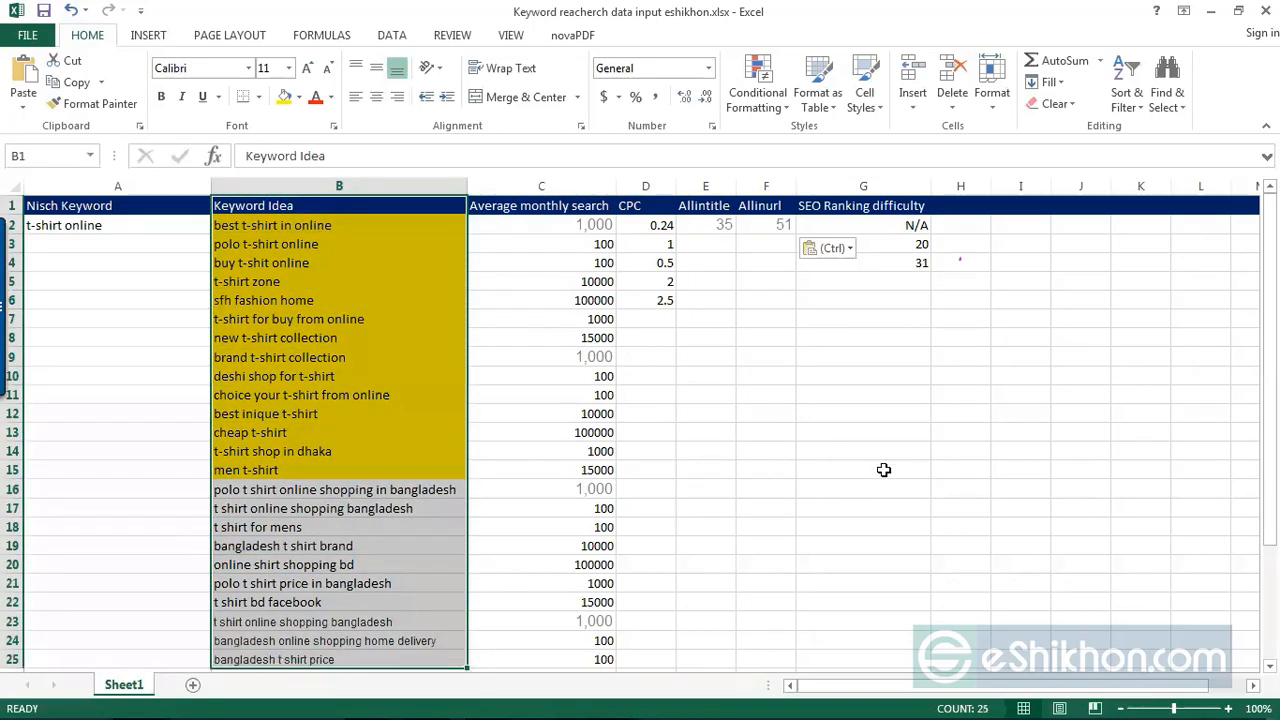
left_click(884, 470)
left_click(572, 378)
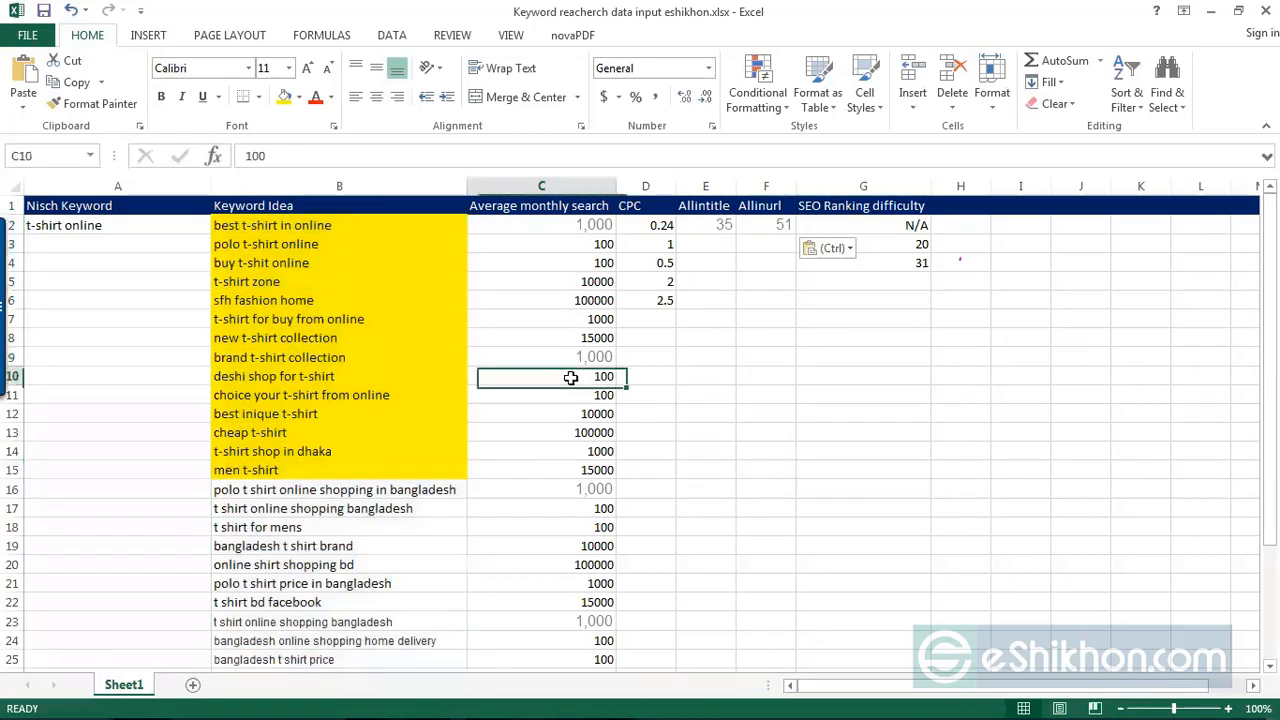
left_click(885, 447)
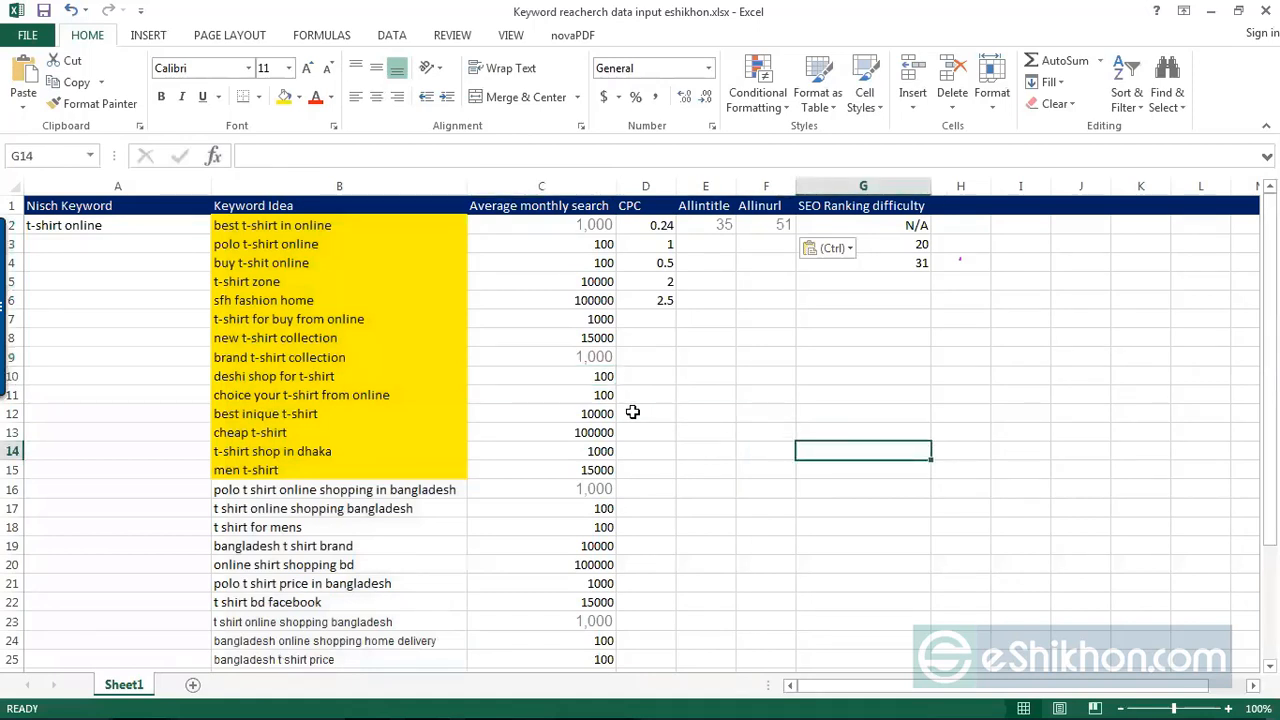